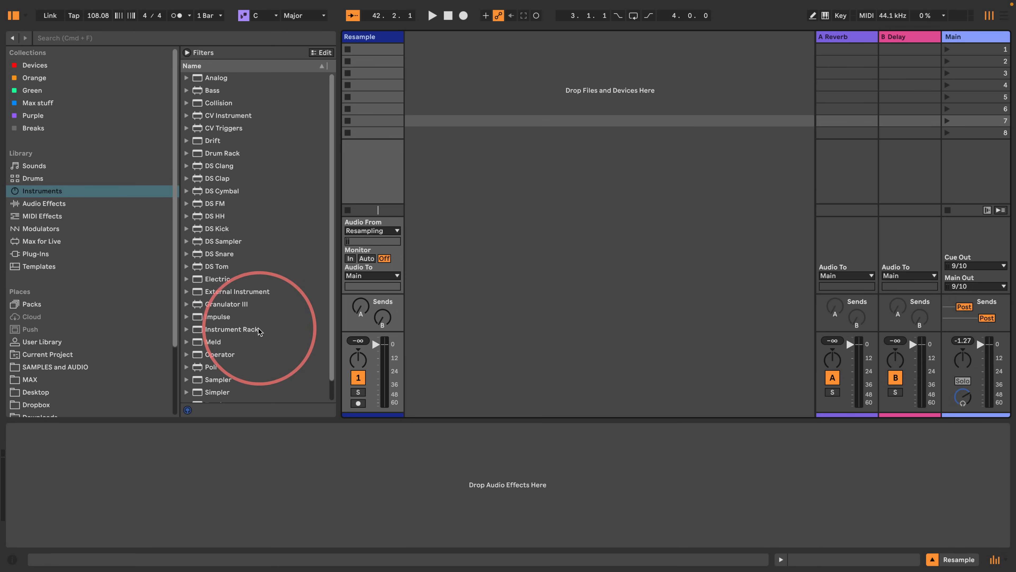
# - Load the Meld instrument onto a new MIDI track and set the song tempo to 120 BPM
pyautogui.moveTo(196, 341); pyautogui.dragTo(447, 73)
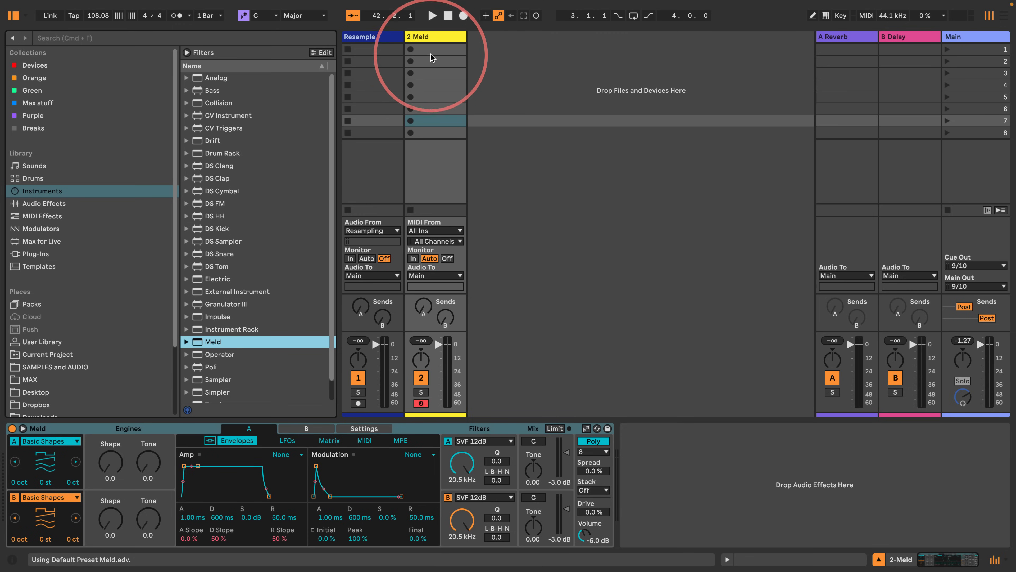
pyautogui.press('super+t')
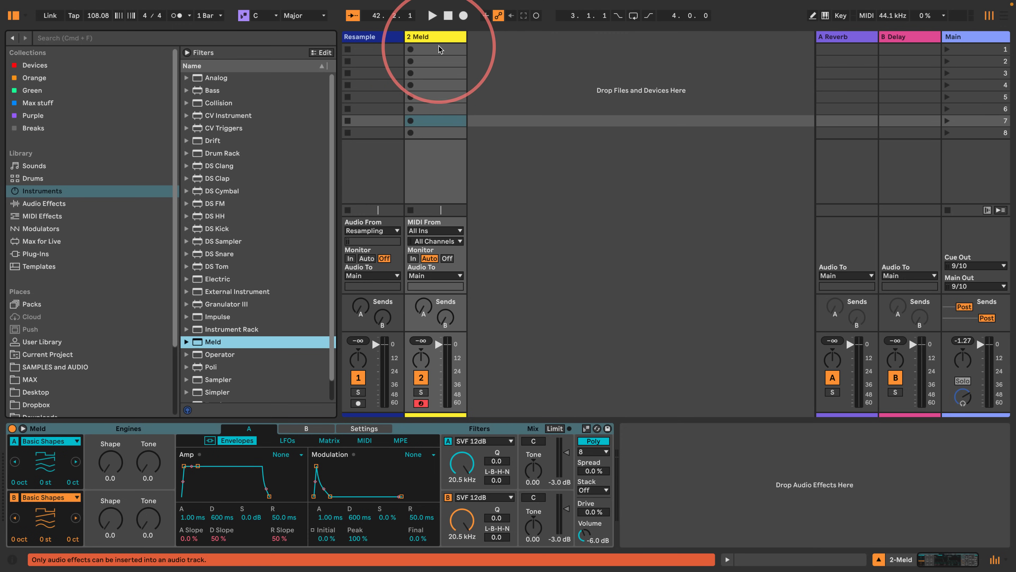
pyautogui.click(96, 17)
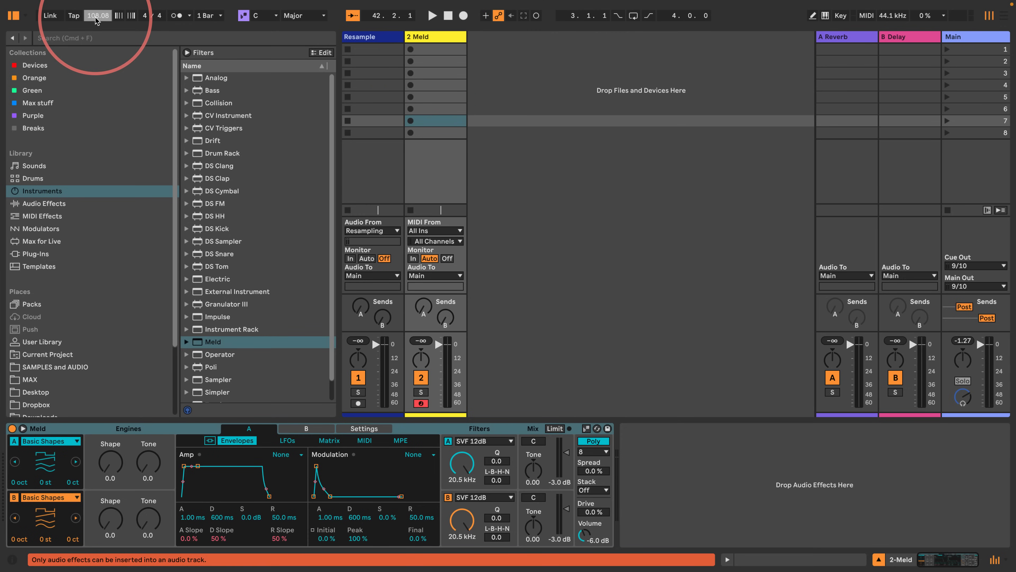
pyautogui.write('120')
pyautogui.press('Return')
# - Create a one-bar MIDI clip in the Meld track's first slot with a C3 note on the first beat, and return to the track's devices
pyautogui.doubleClick(435, 49)
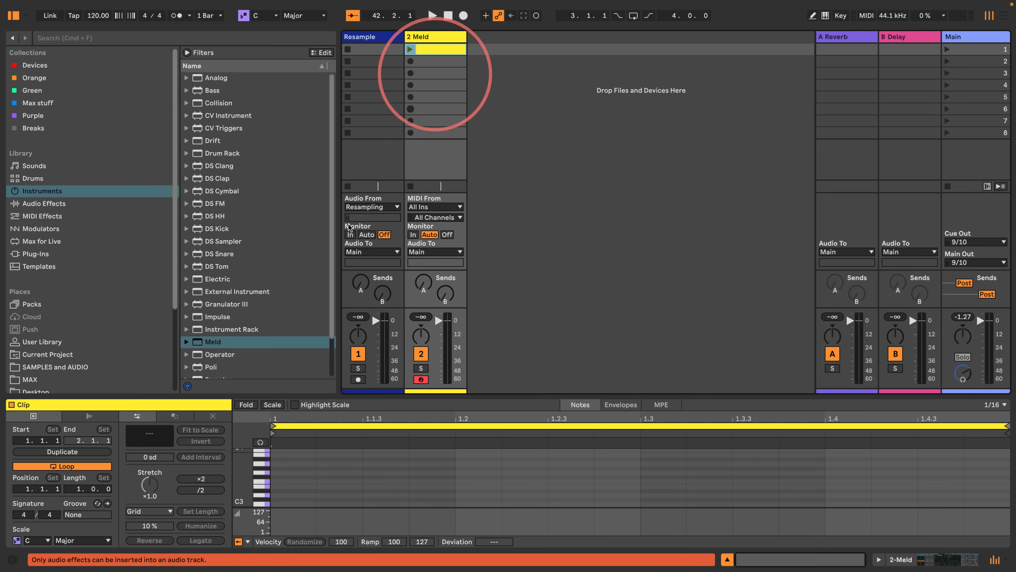
pyautogui.doubleClick(293, 504)
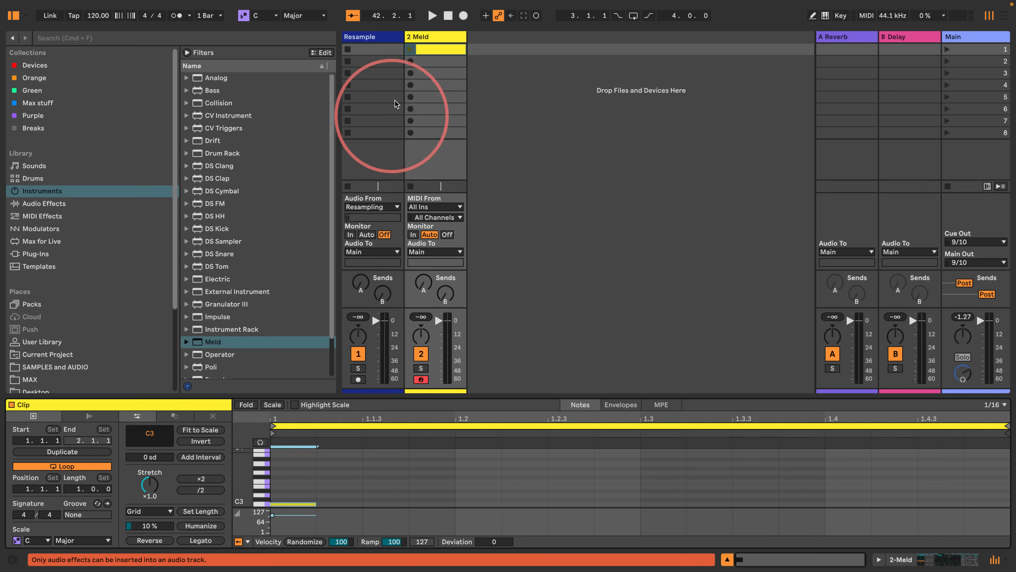
pyautogui.click(431, 37)
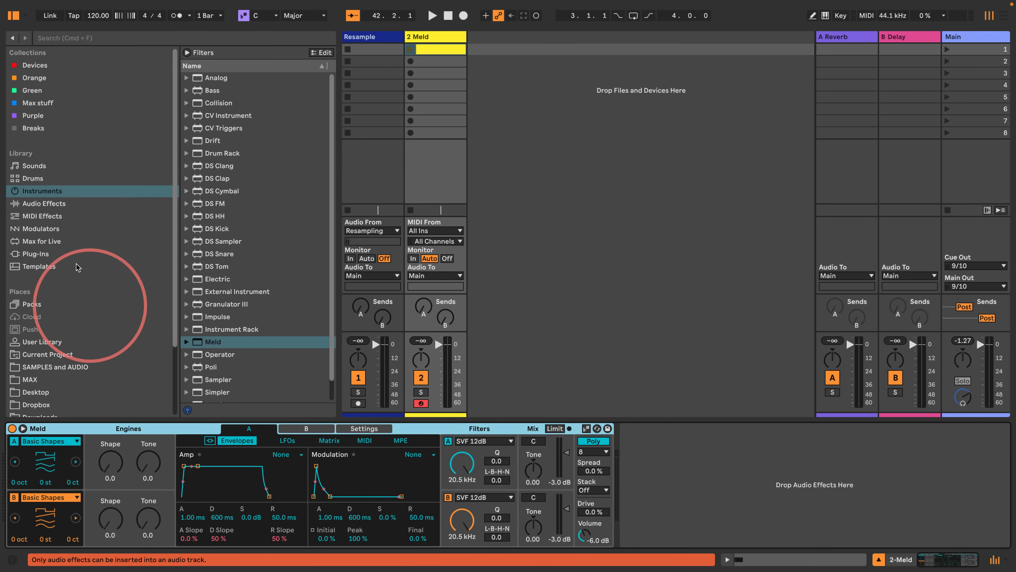
# - Insert the Expression Control MIDI effect in front of Meld on the Meld track
pyautogui.click(32, 217)
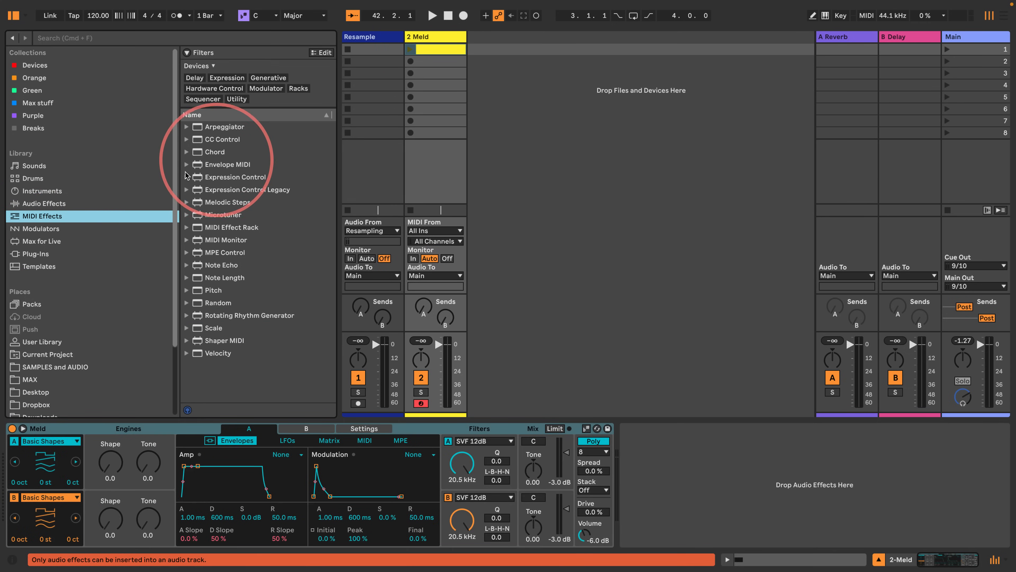
pyautogui.moveTo(186, 176)
pyautogui.mouseDown()
pyautogui.moveTo(340, 362)
pyautogui.moveTo(32, 428)
pyautogui.moveTo(8, 452)
pyautogui.mouseUp()
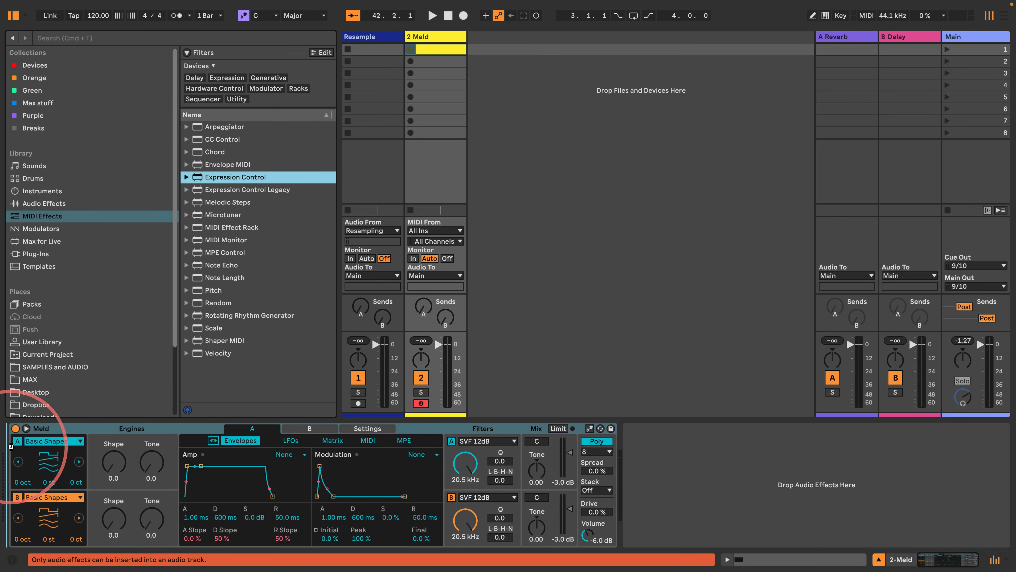
pyautogui.moveTo(11, 447); pyautogui.dragTo(87, 458)
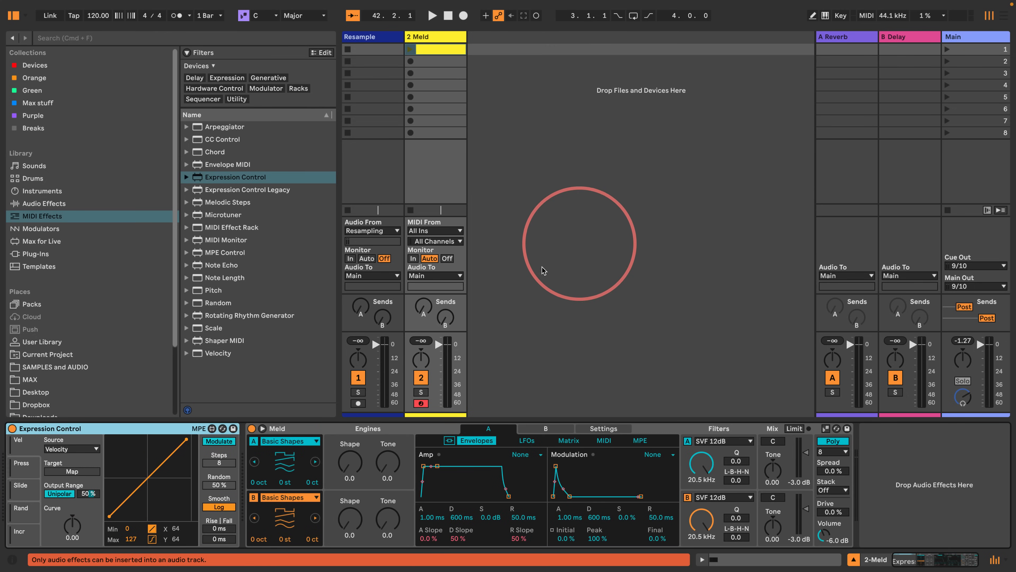
# - Set Expression Control's first modulation source to Random and map it to Meld's engine A oscillator type
pyautogui.click(74, 449)
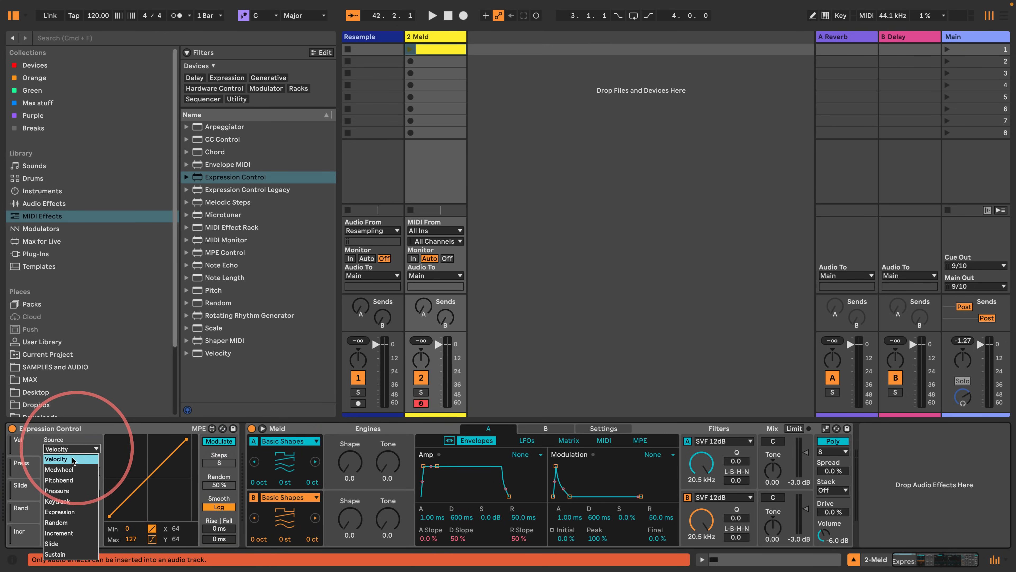
pyautogui.click(62, 522)
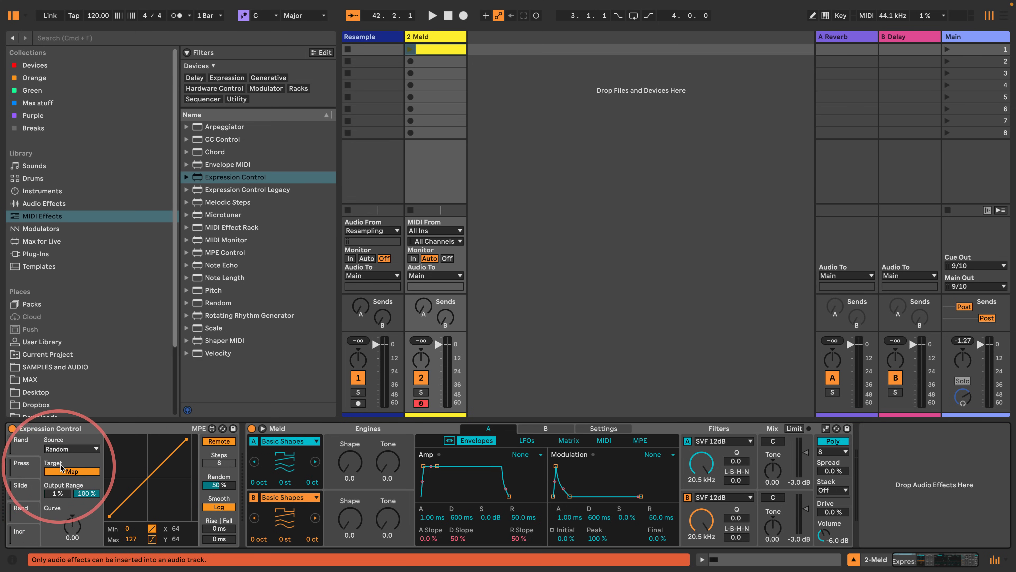
pyautogui.click(290, 444)
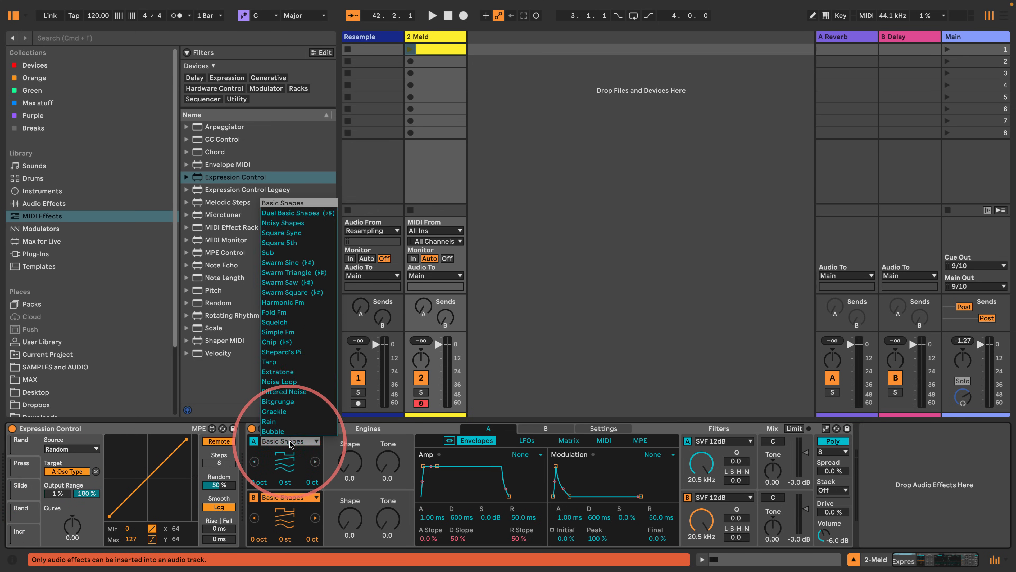
pyautogui.click(273, 455)
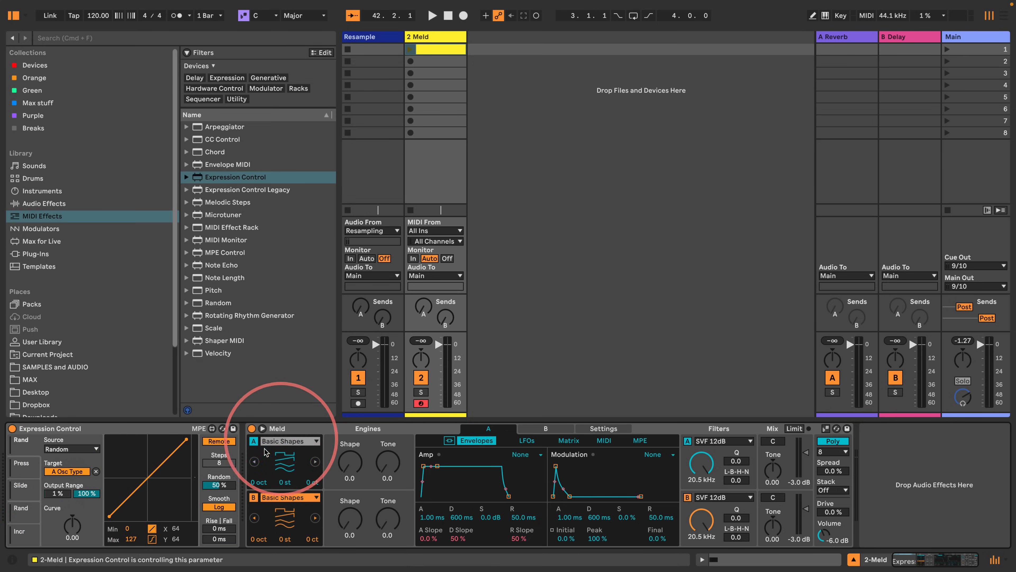
# - Switch off Meld's engine B and launch the clip on the Meld track
pyautogui.click(253, 497)
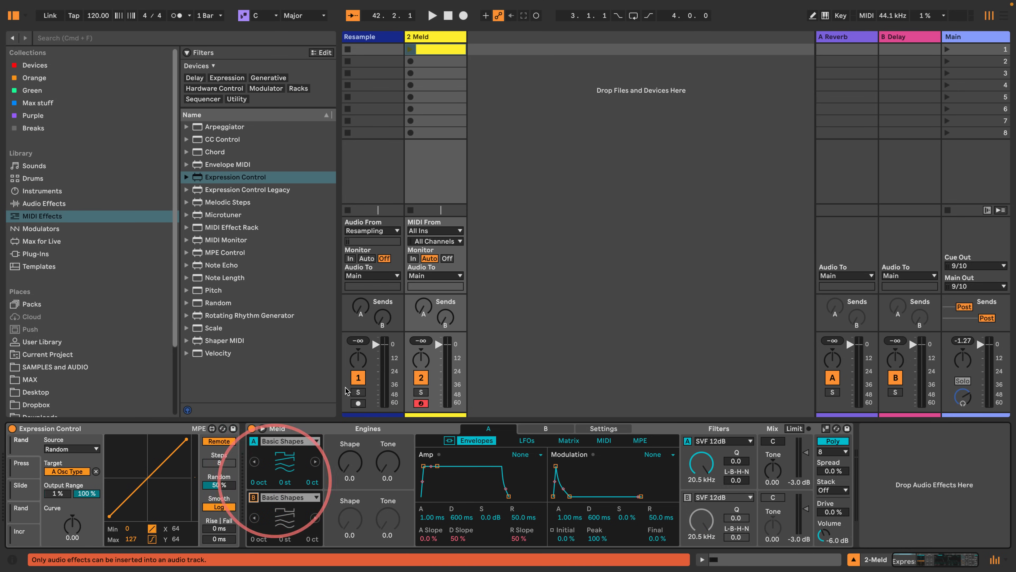
pyautogui.click(411, 49)
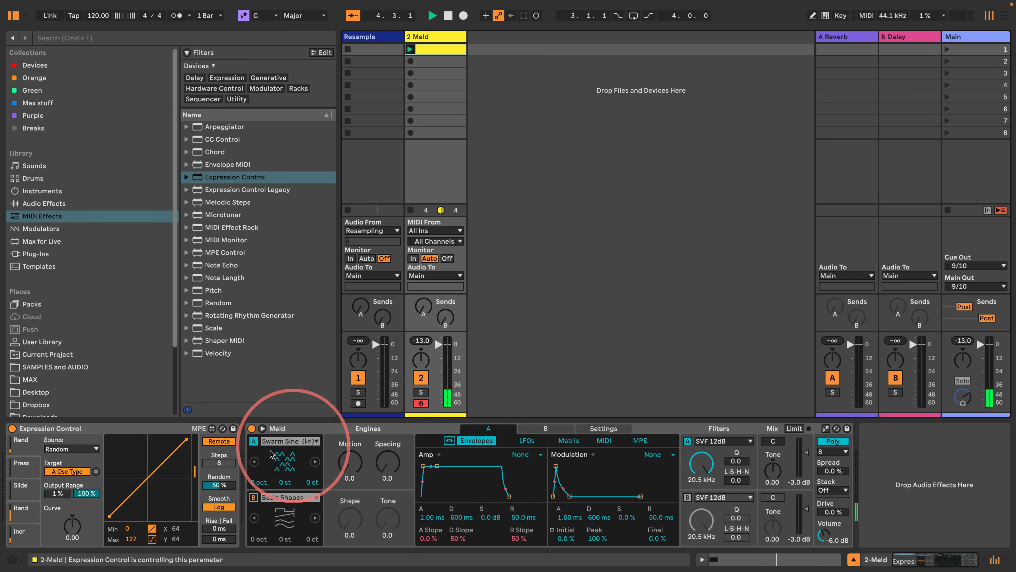
# - Set Expression Control's second slot to Remote with a Random source and map it to engine A's Shape control
pyautogui.click(22, 465)
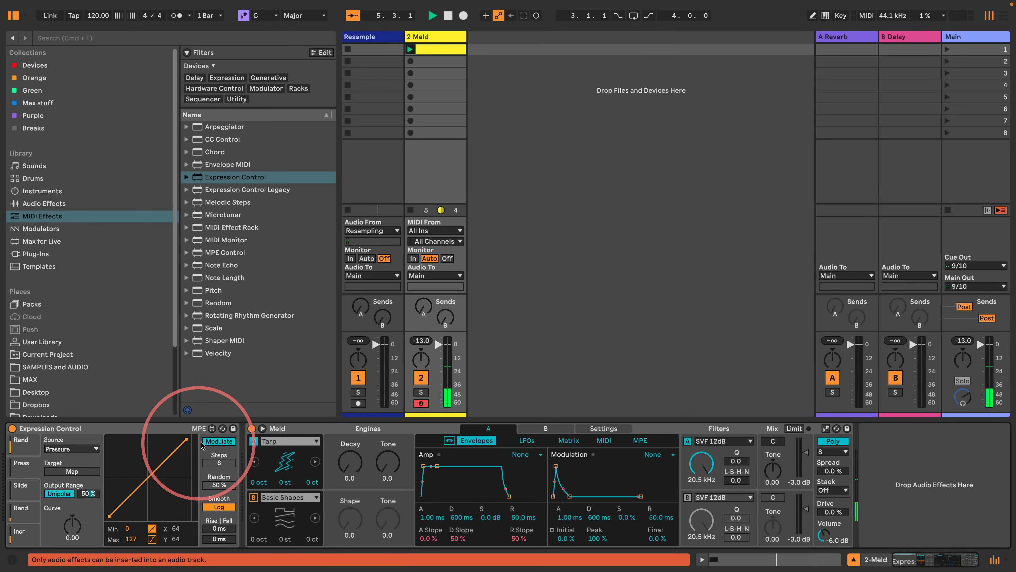
pyautogui.click(220, 441)
pyautogui.click(71, 449)
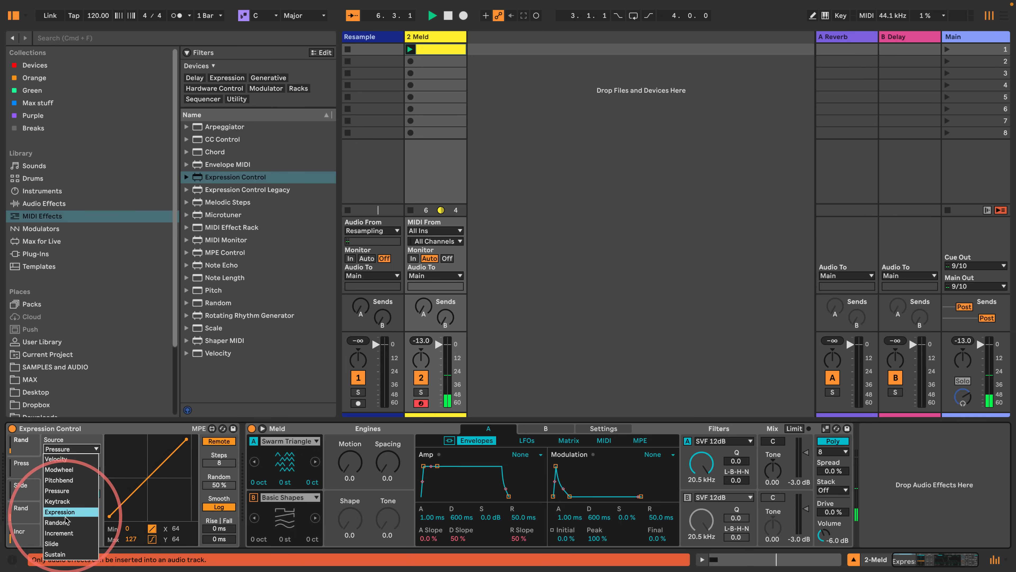
pyautogui.click(56, 522)
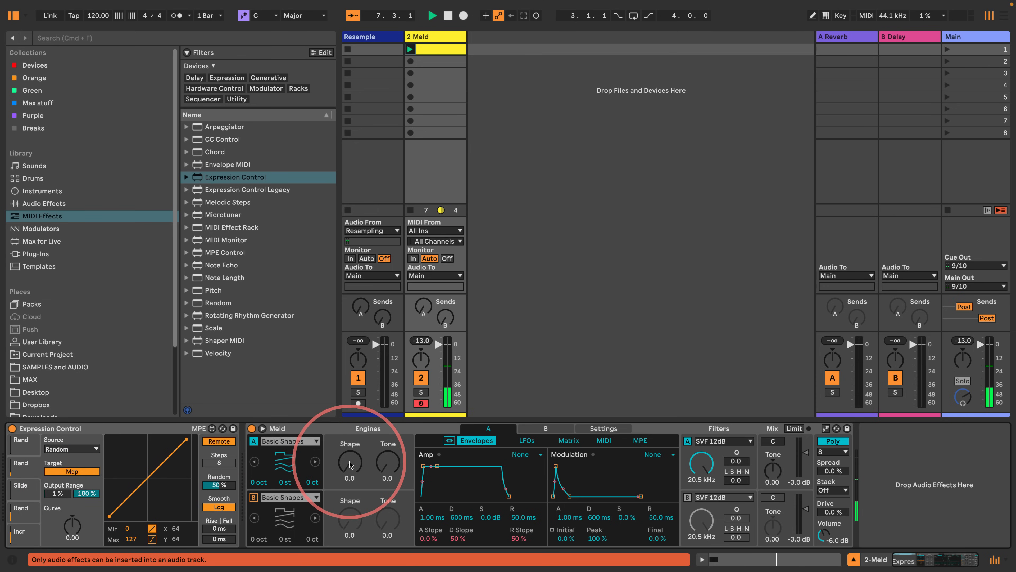
# - Set Expression Control's third slot to Remote with a Random source and map it to engine A's second oscillator control, Fade
pyautogui.click(20, 485)
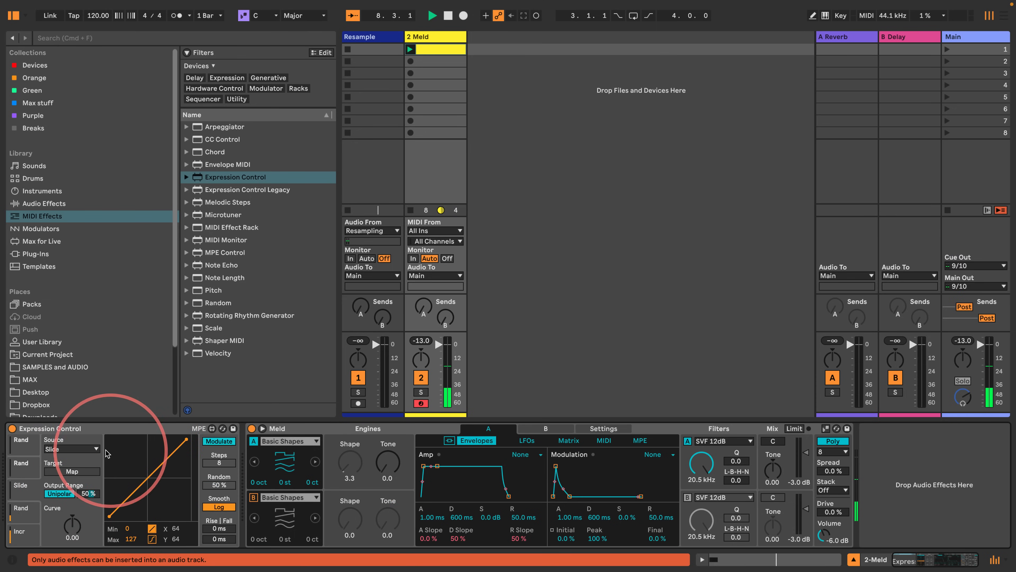
pyautogui.click(71, 449)
pyautogui.click(54, 522)
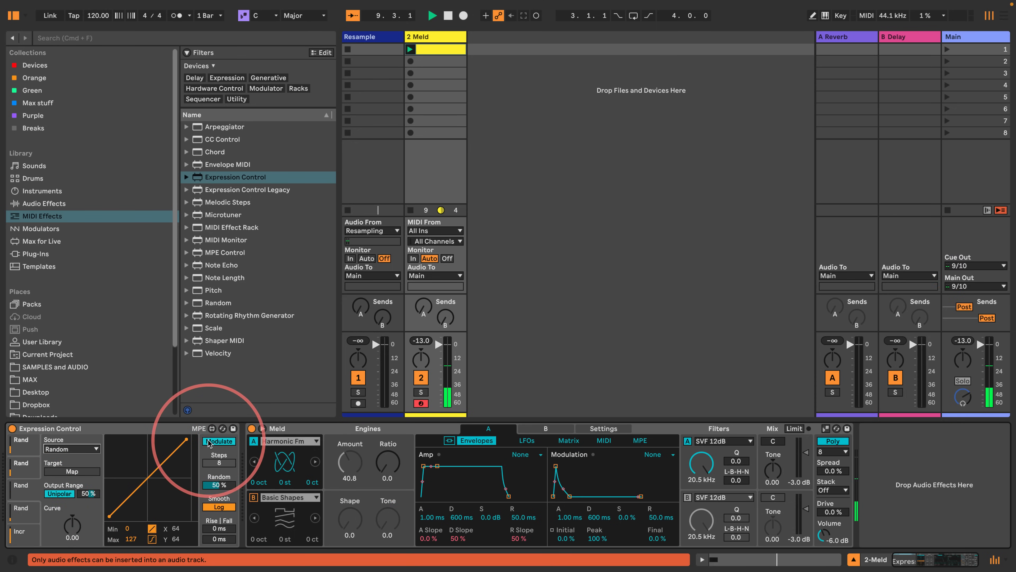
pyautogui.click(72, 471)
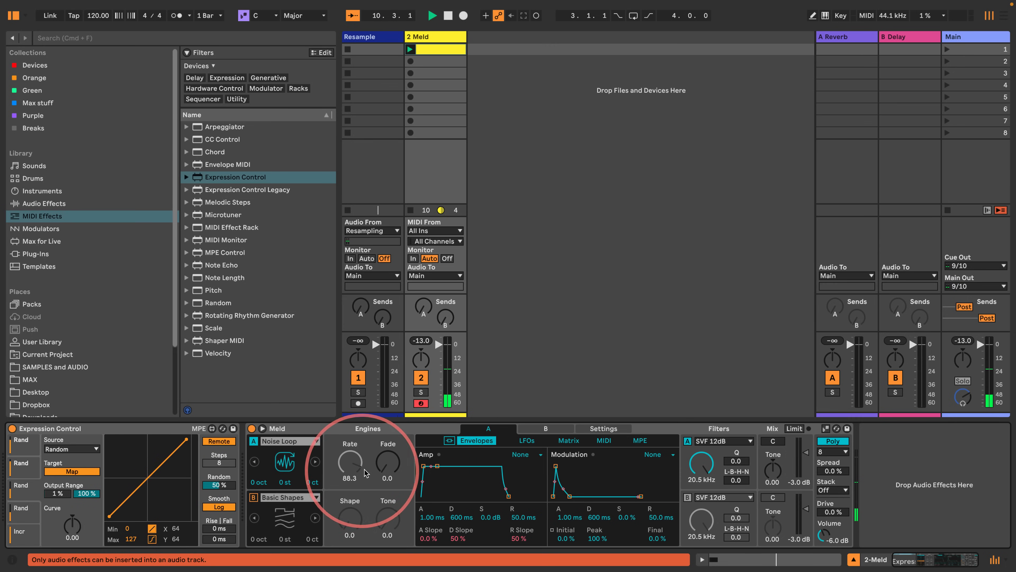
pyautogui.click(387, 462)
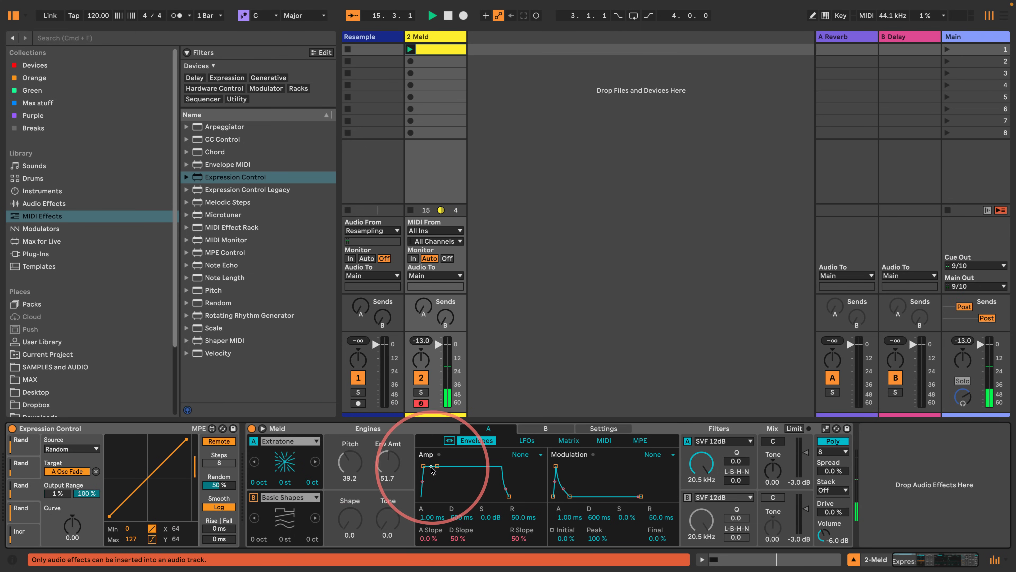
# - Give engine A's amp envelope a 3.86 s decay without sustain, and set its filter to Membrane Resonator with Q 71.9 and frequency 191 Hz
pyautogui.moveTo(424, 466); pyautogui.dragTo(443, 497)
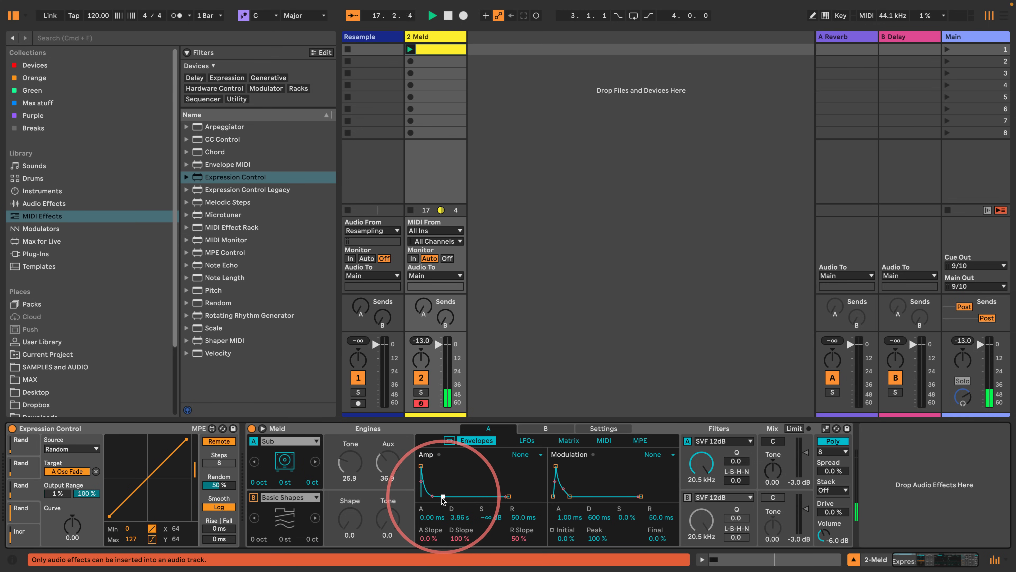
pyautogui.click(710, 443)
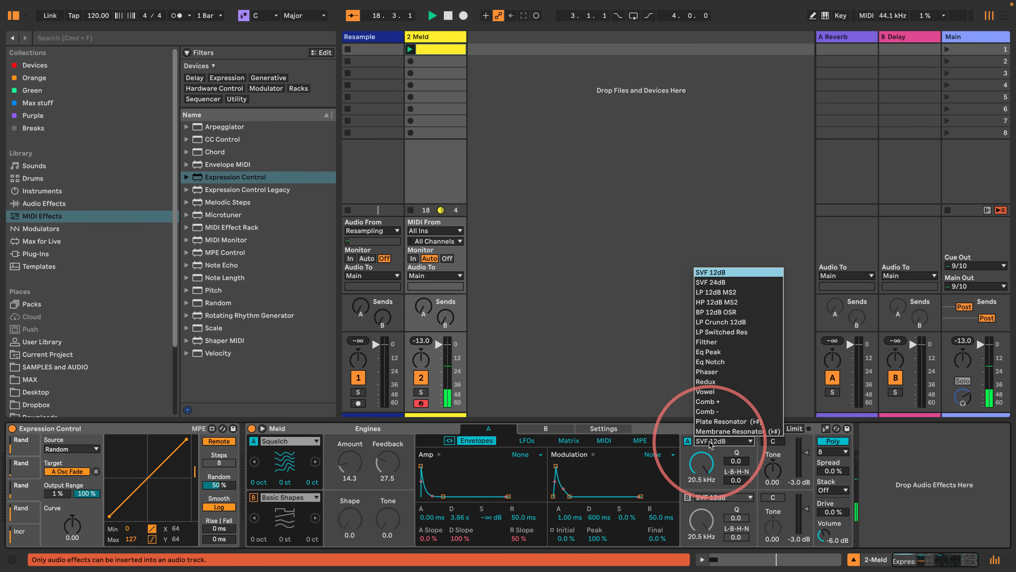
pyautogui.click(750, 431)
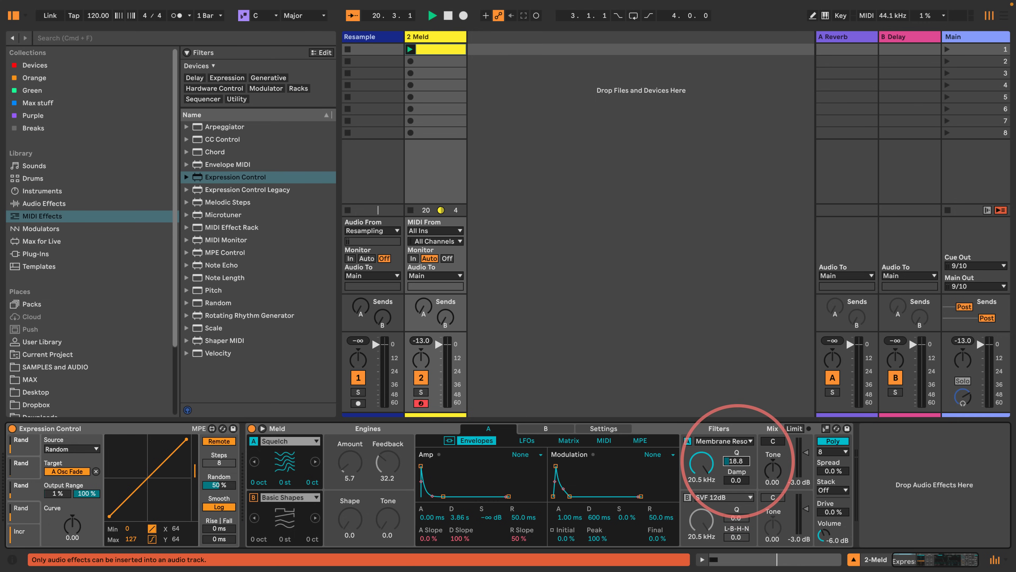
pyautogui.moveTo(738, 462)
pyautogui.mouseDown()
pyautogui.moveTo(738, 447)
pyautogui.moveTo(701, 490)
pyautogui.moveTo(735, 456)
pyautogui.mouseUp()
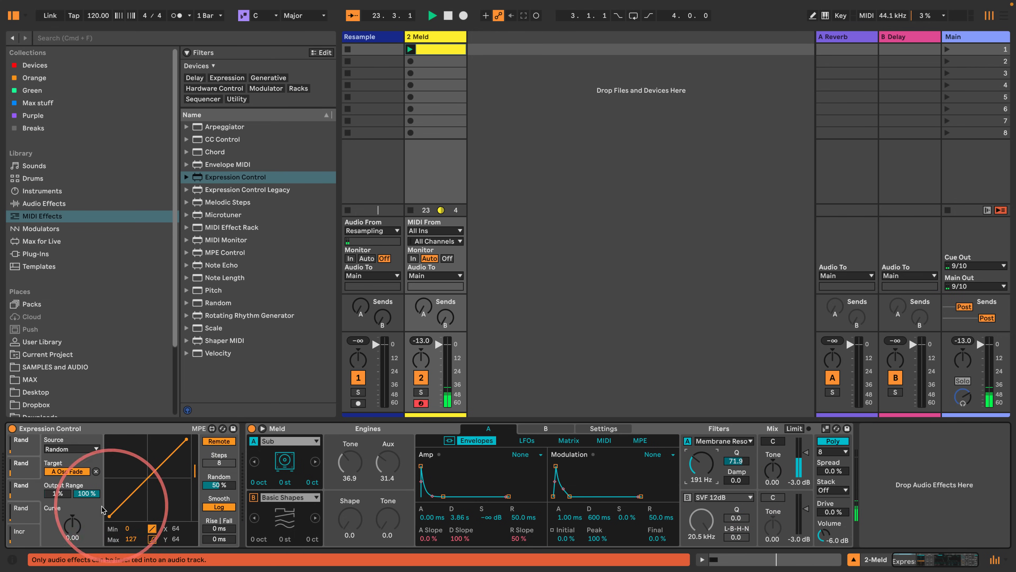
# - Set Expression Control's fourth slot, sourced from Random, to Remote and map it to engine A's filter frequency
pyautogui.click(216, 441)
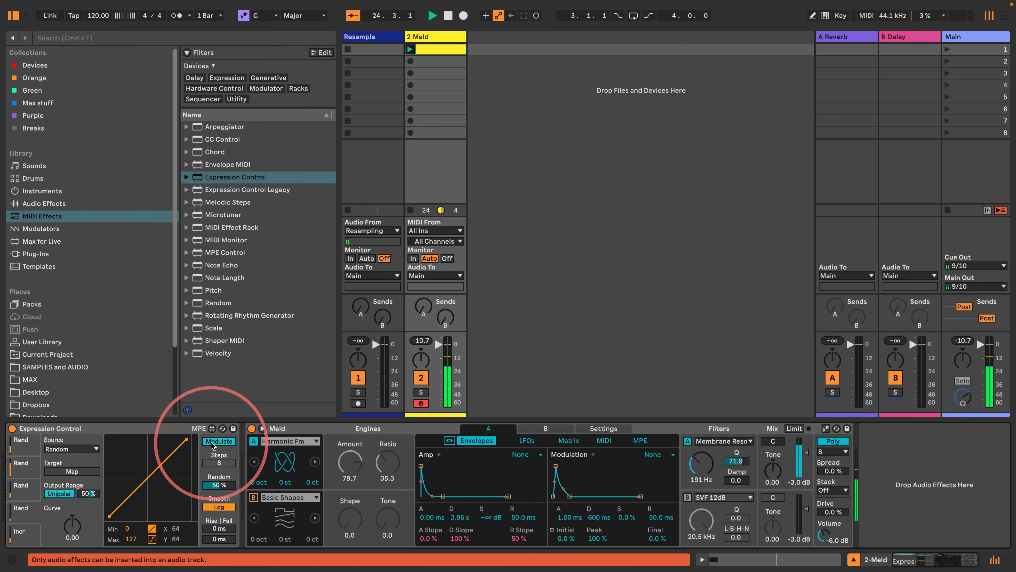
pyautogui.click(212, 442)
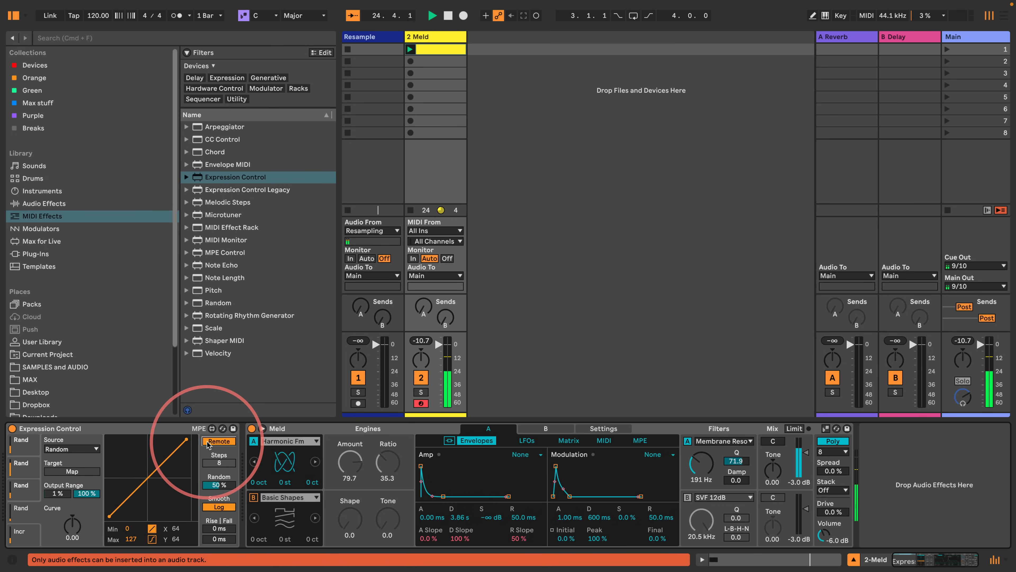
pyautogui.click(691, 470)
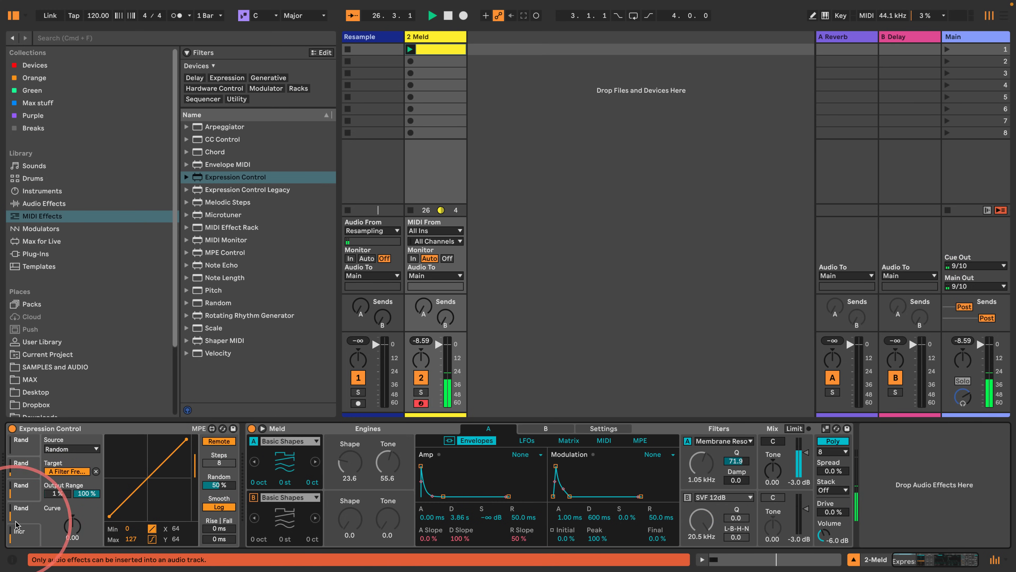
# - Set Expression Control's fifth slot to Remote with a Random source and map it to engine A's filter Q
pyautogui.click(17, 527)
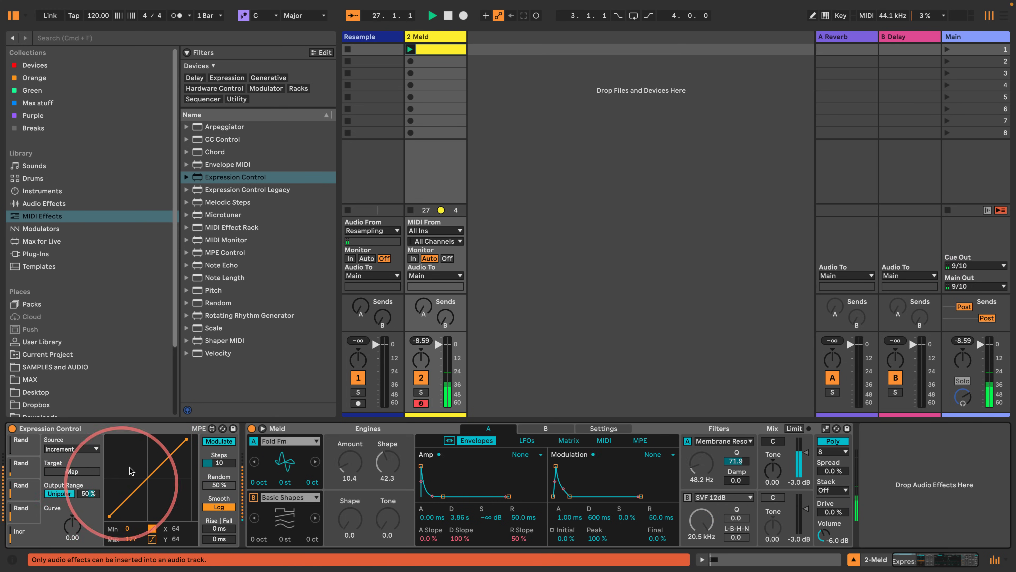
pyautogui.click(212, 442)
pyautogui.click(72, 449)
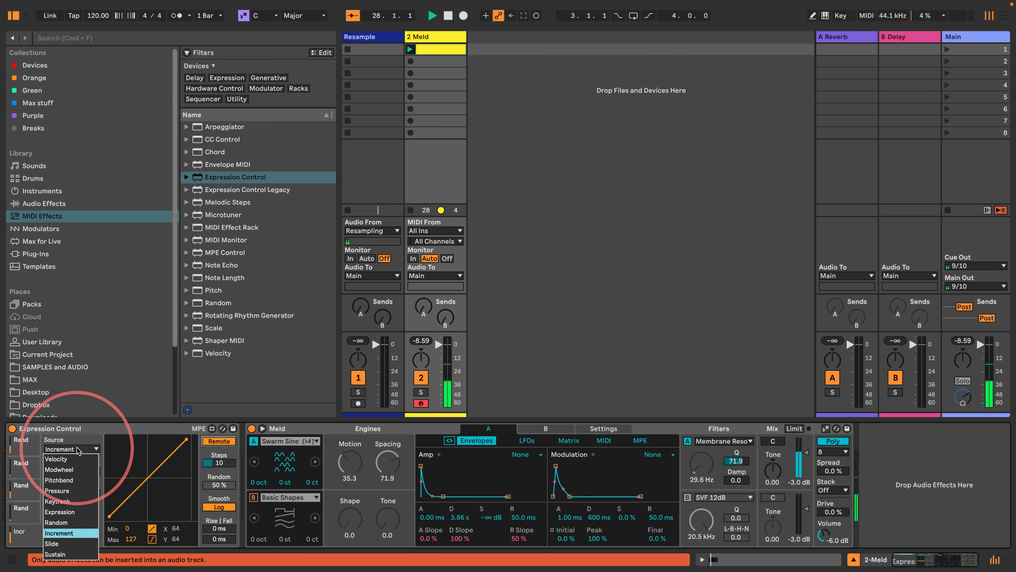
pyautogui.click(64, 522)
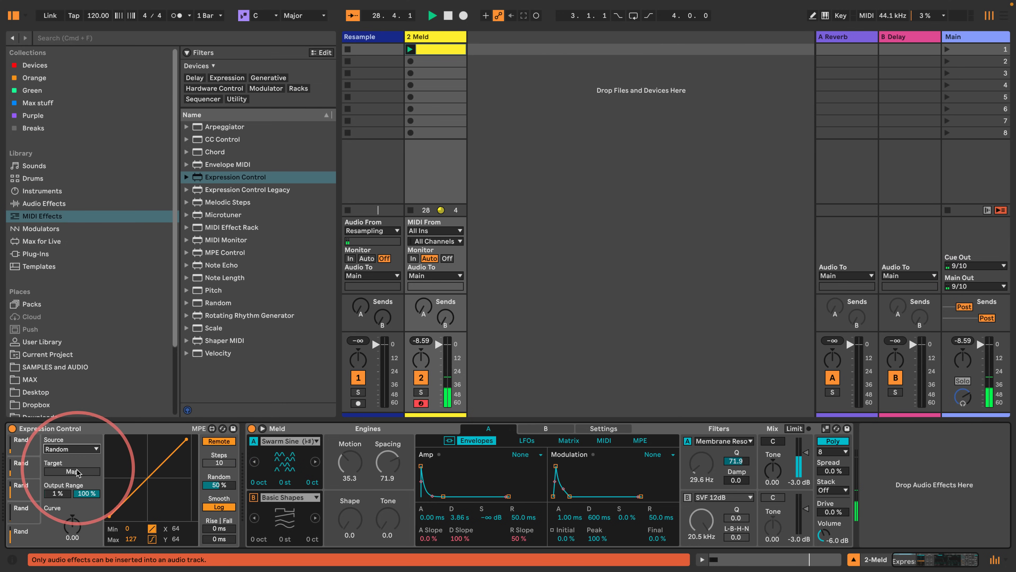
pyautogui.click(727, 464)
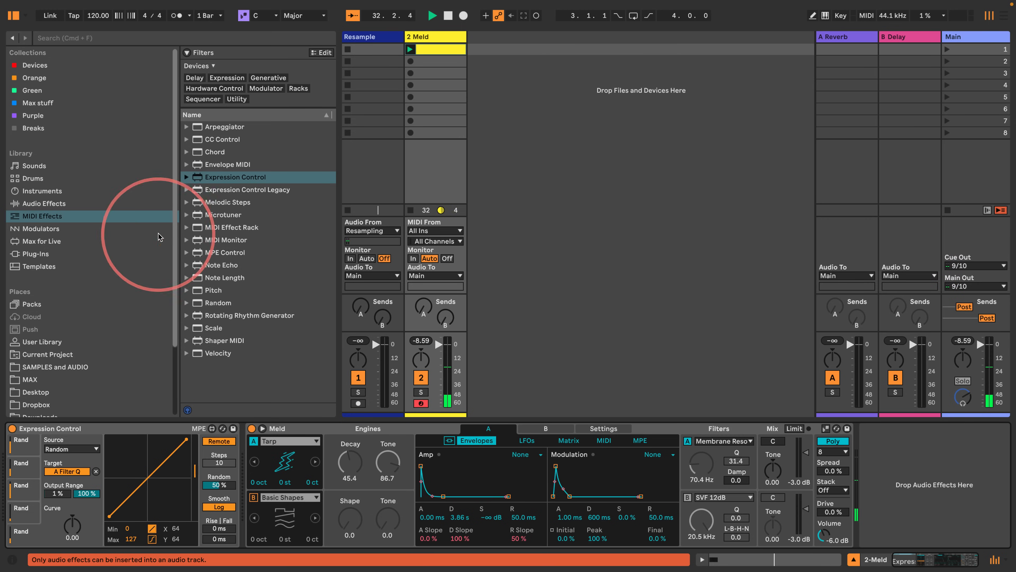
# - Add a Drum Buss audio effect after Meld on the Meld track and turn on its compressor
pyautogui.click(29, 180)
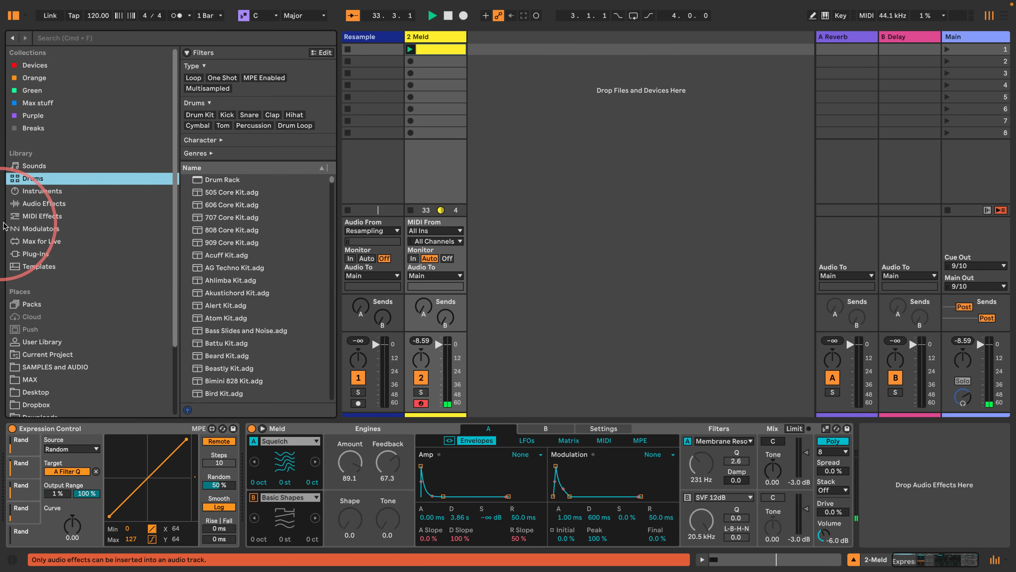
pyautogui.click(63, 192)
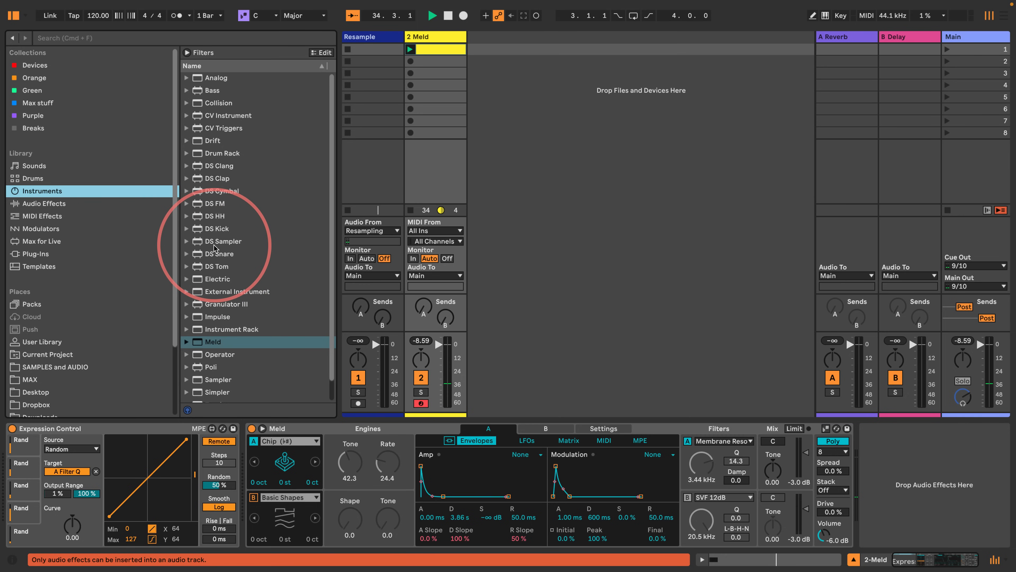
pyautogui.click(44, 203)
pyautogui.scroll(-5, 216, 279)
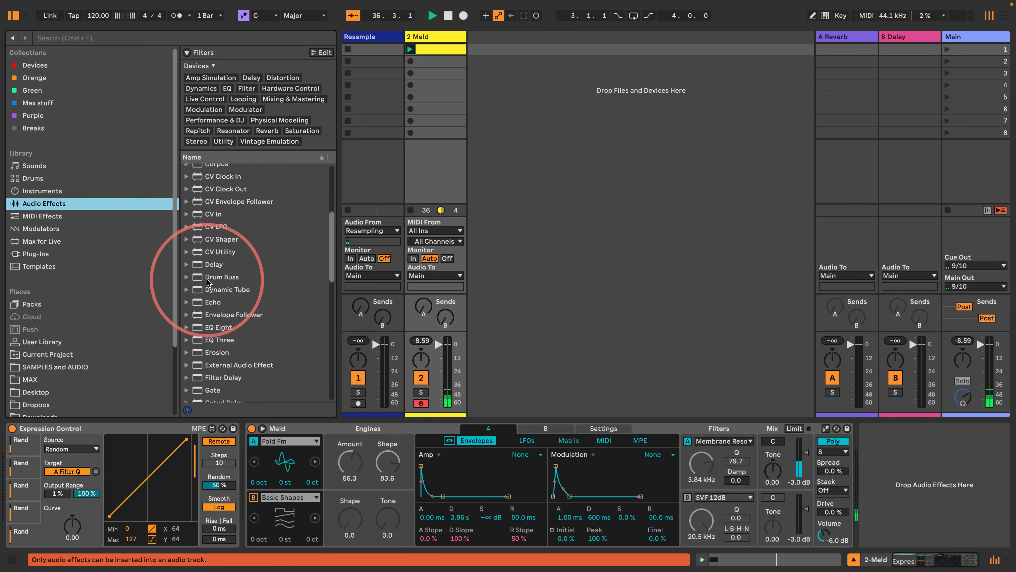
pyautogui.moveTo(197, 251); pyautogui.dragTo(895, 504)
pyautogui.moveTo(847, 450); pyautogui.dragTo(848, 465)
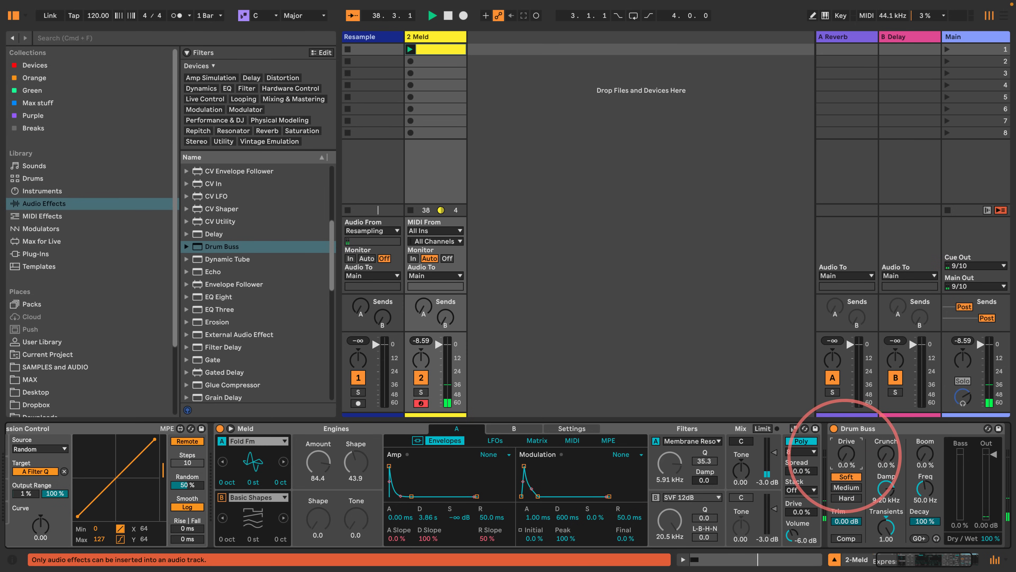
pyautogui.click(856, 539)
# - Add a Limiter audio effect after Drum Buss on the Meld track
pyautogui.moveTo(895, 557); pyautogui.dragTo(946, 556)
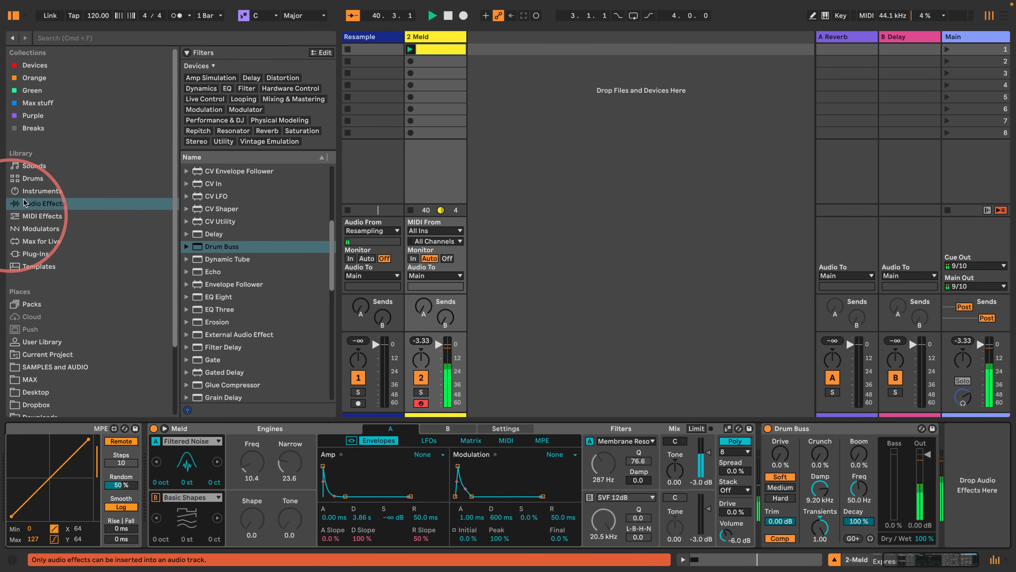
pyautogui.scroll(-3, 43, 212)
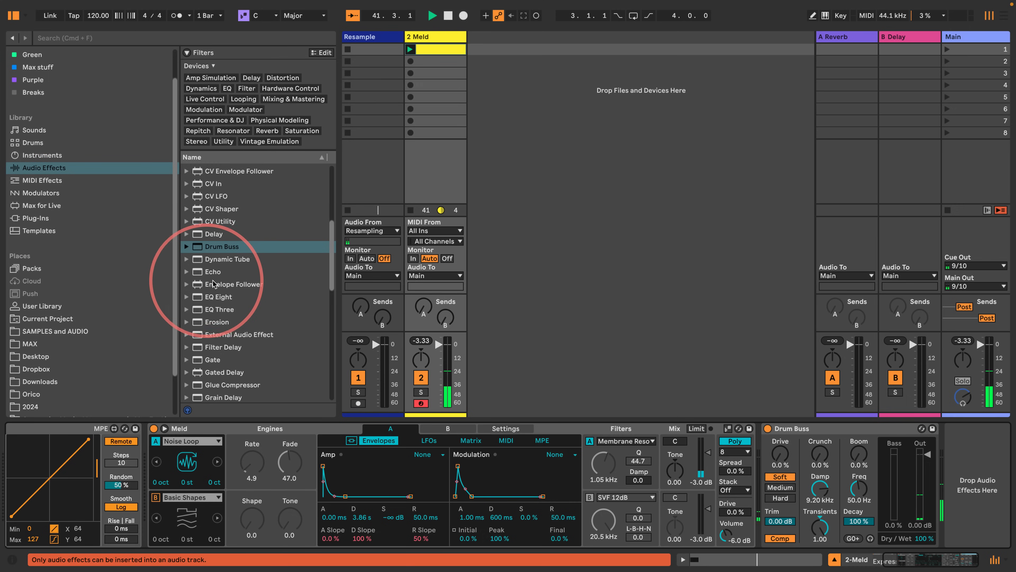
pyautogui.scroll(-10, 208, 256)
pyautogui.scroll(2, 211, 240)
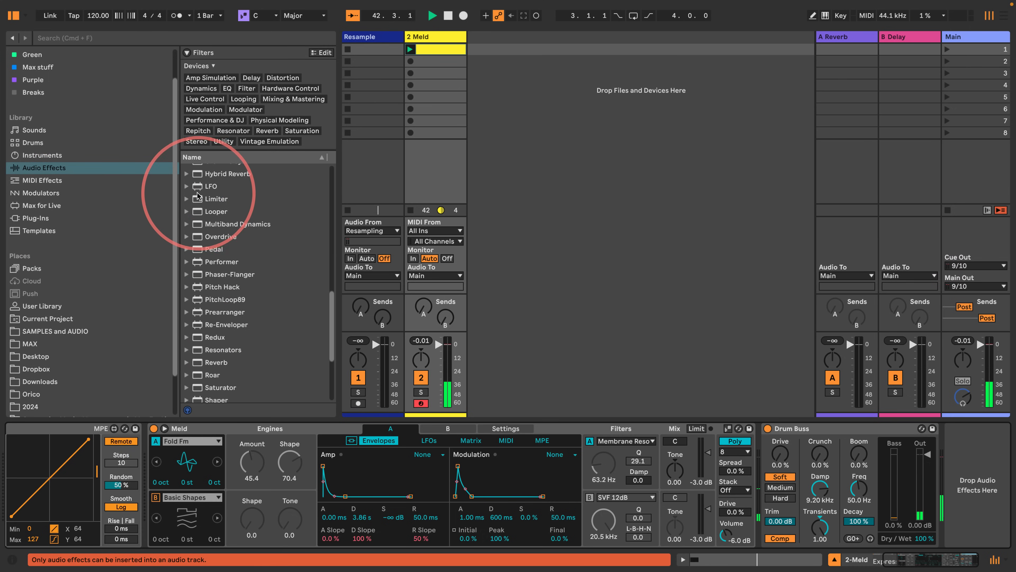
pyautogui.moveTo(201, 198); pyautogui.dragTo(966, 472)
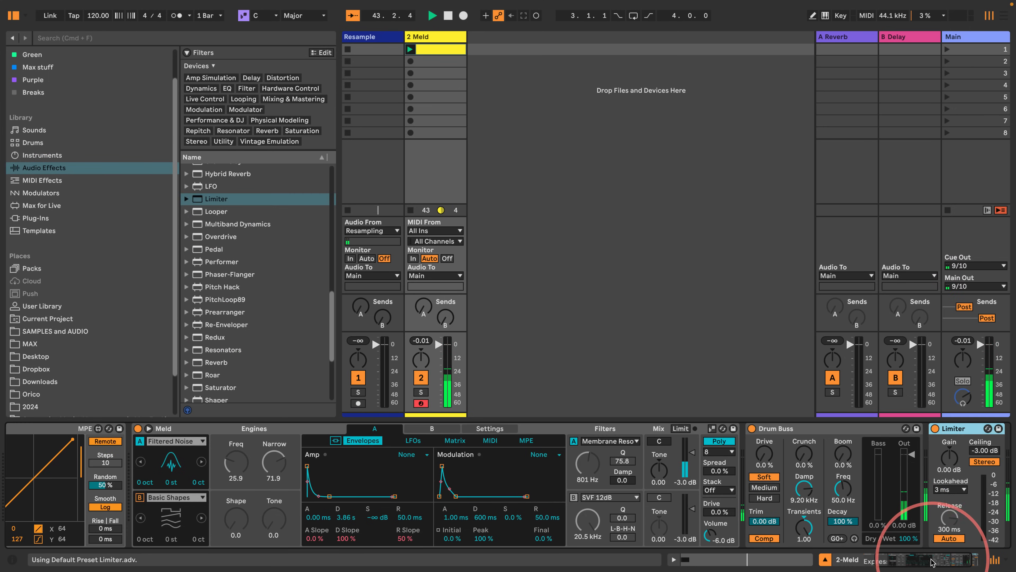
# - Add a Utility audio effect after the Limiter on the Meld track
pyautogui.click(624, 323)
pyautogui.click(393, 306)
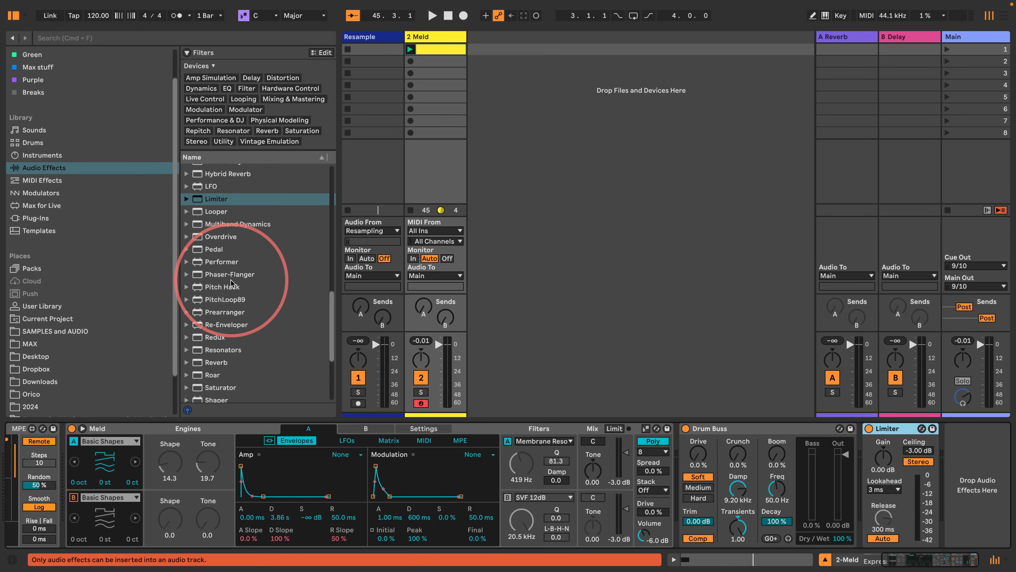
pyautogui.scroll(-5, 231, 283)
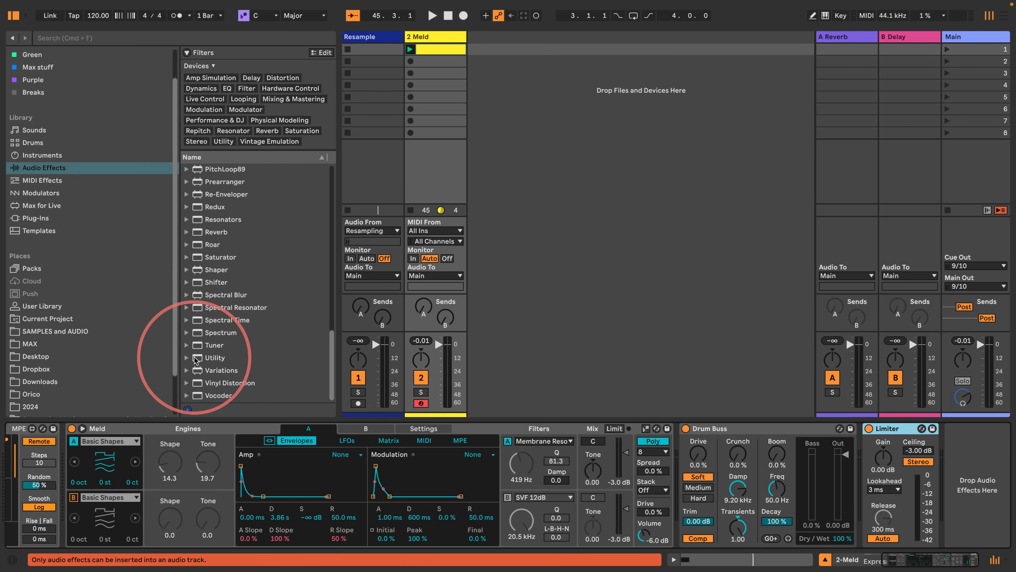
pyautogui.moveTo(215, 358); pyautogui.dragTo(968, 453)
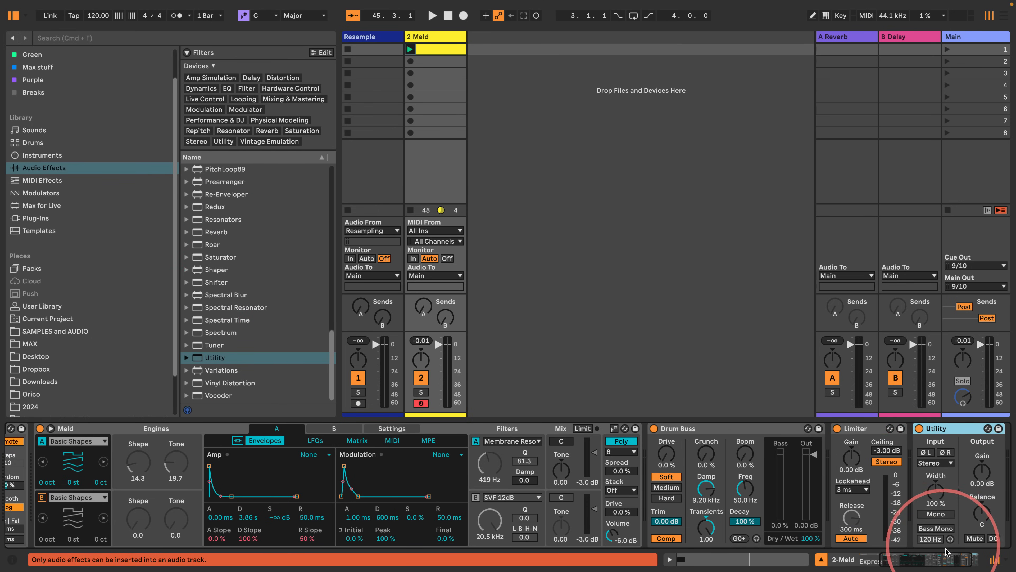
# - Automate Utility's Gain in the clip, holding 0 dB until 1.4 and fading to minimum at the clip's end, and launch the clip
pyautogui.hscroll(3, 956, 521)
pyautogui.rightClick(917, 476)
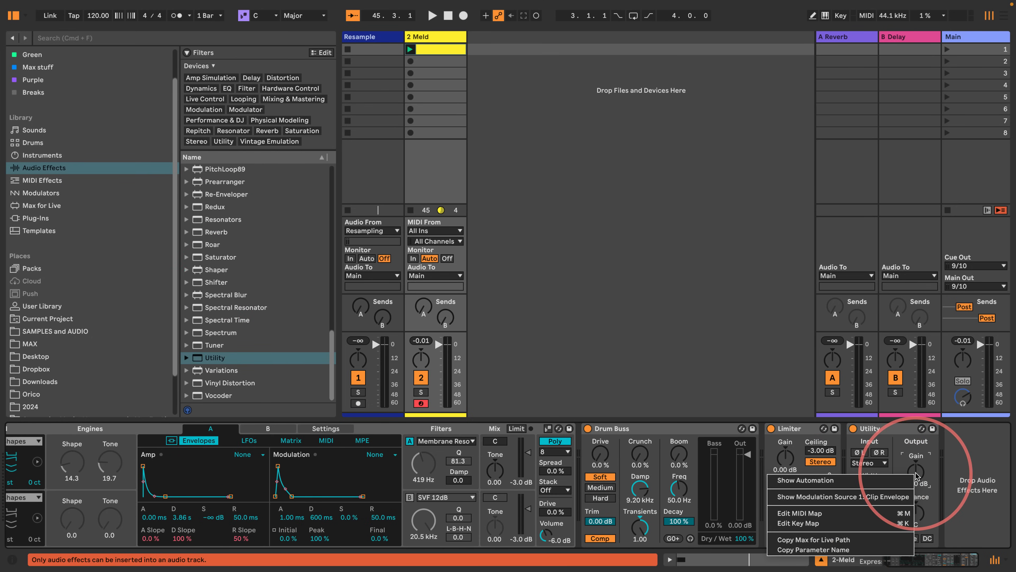
pyautogui.click(826, 481)
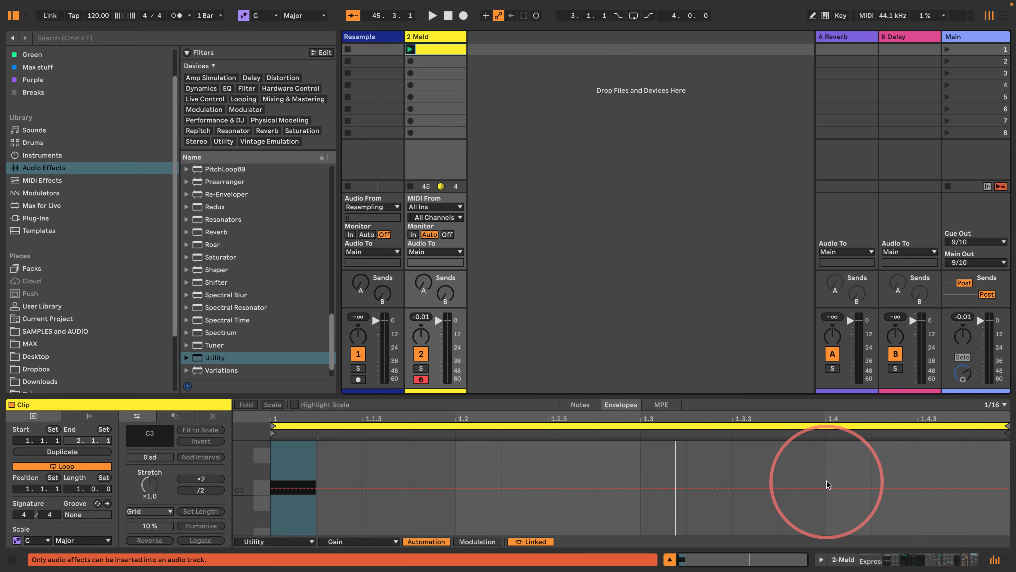
pyautogui.click(825, 487)
pyautogui.click(917, 488)
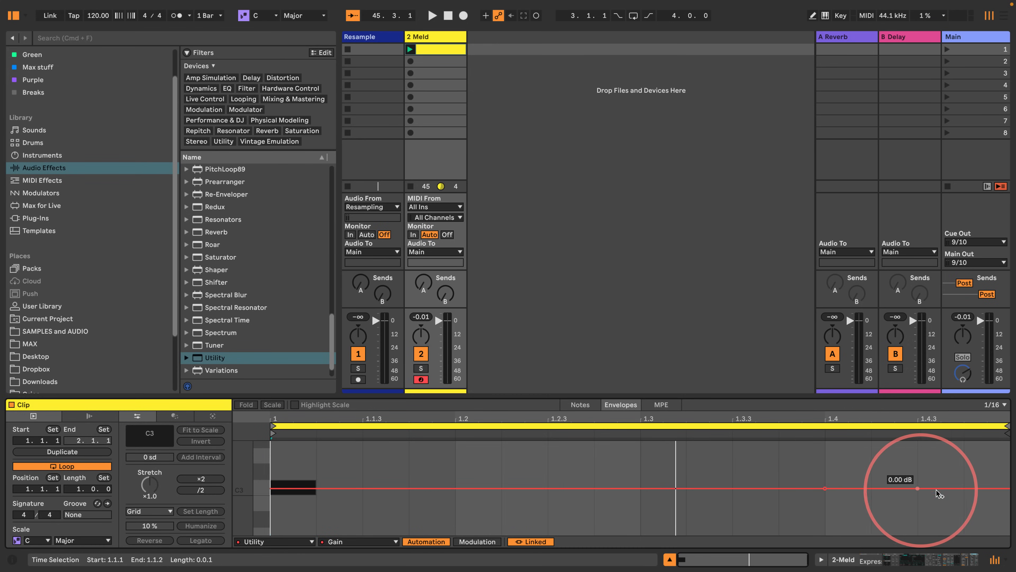
pyautogui.moveTo(916, 488); pyautogui.dragTo(1009, 535)
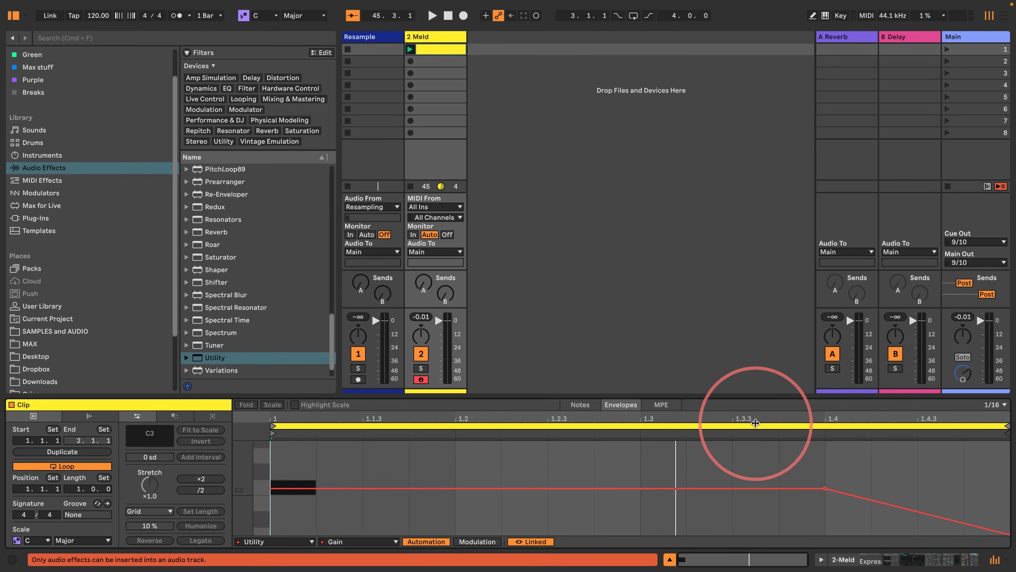
pyautogui.click(409, 50)
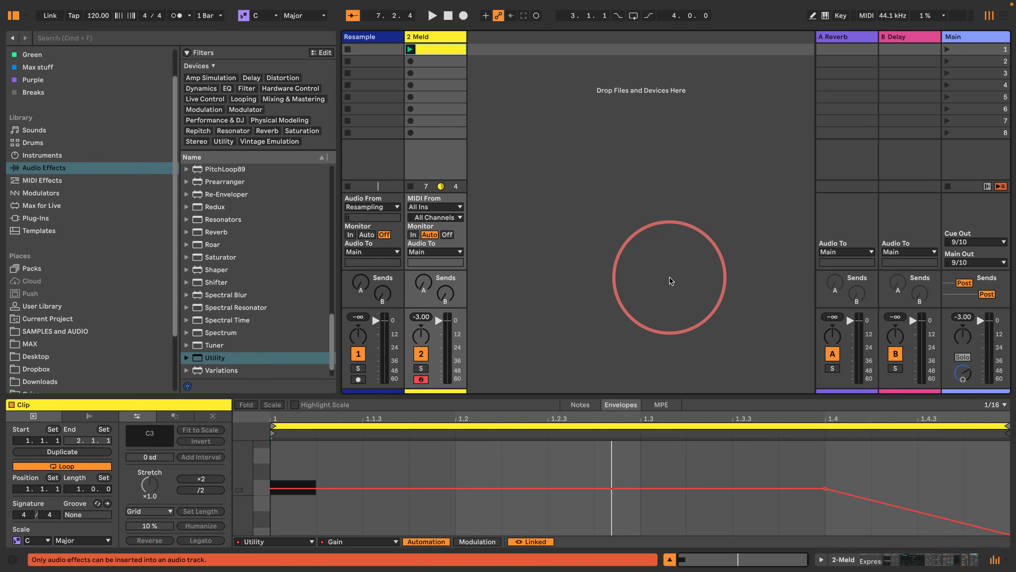
# - Rename the Resample track as Meld Perc
pyautogui.click(843, 559)
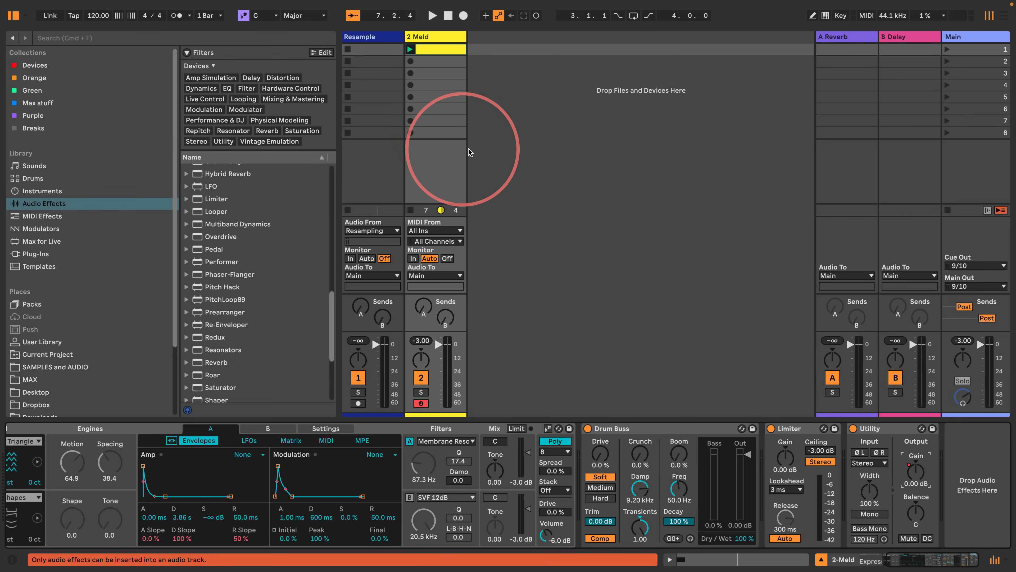
pyautogui.click(969, 41)
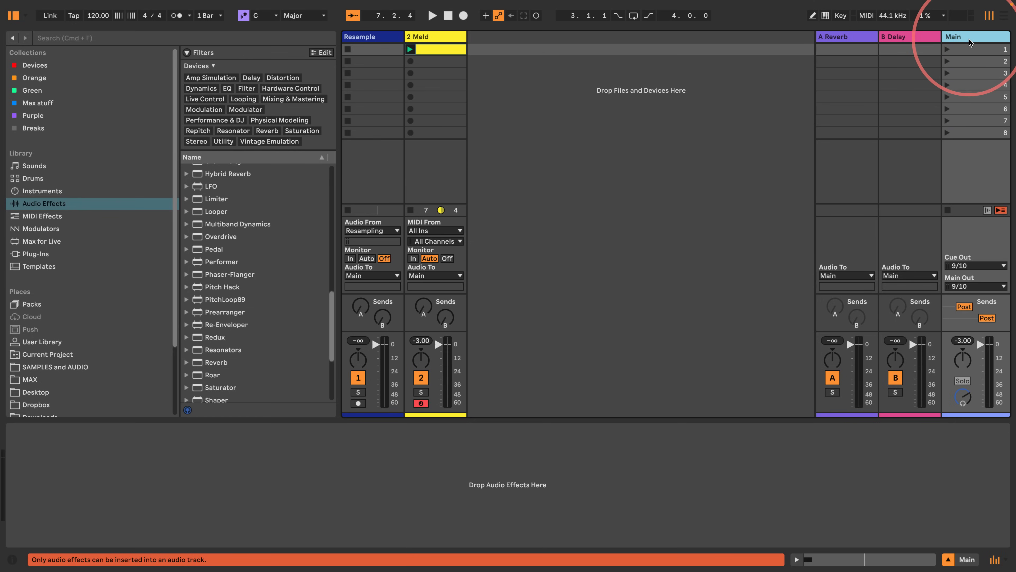
pyautogui.click(968, 49)
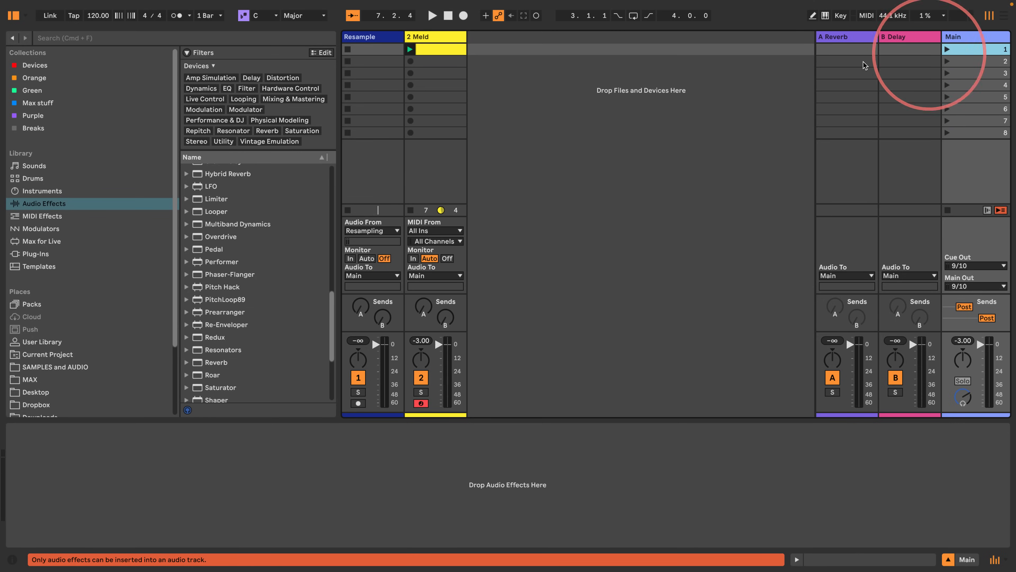
pyautogui.click(365, 39)
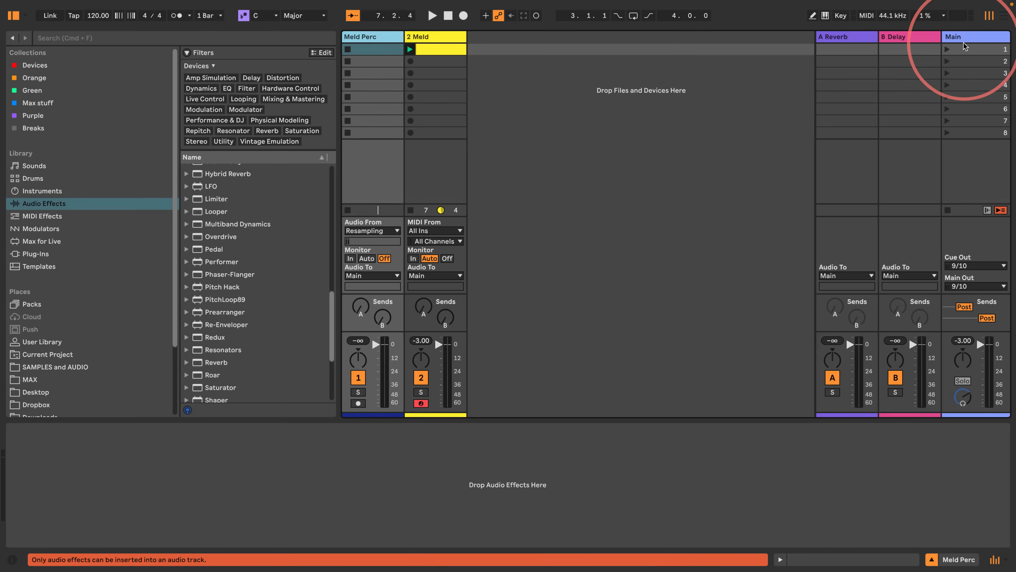
# - Insert new scenes below scene 8 until the session has 15 scenes
pyautogui.click(968, 49)
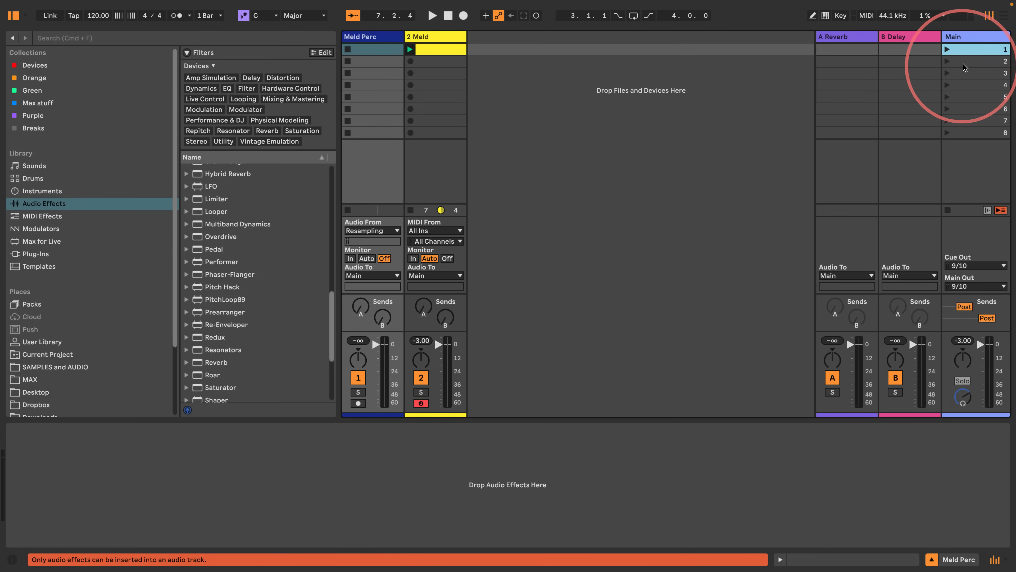
pyautogui.click(958, 62)
pyautogui.click(954, 73)
pyautogui.click(954, 85)
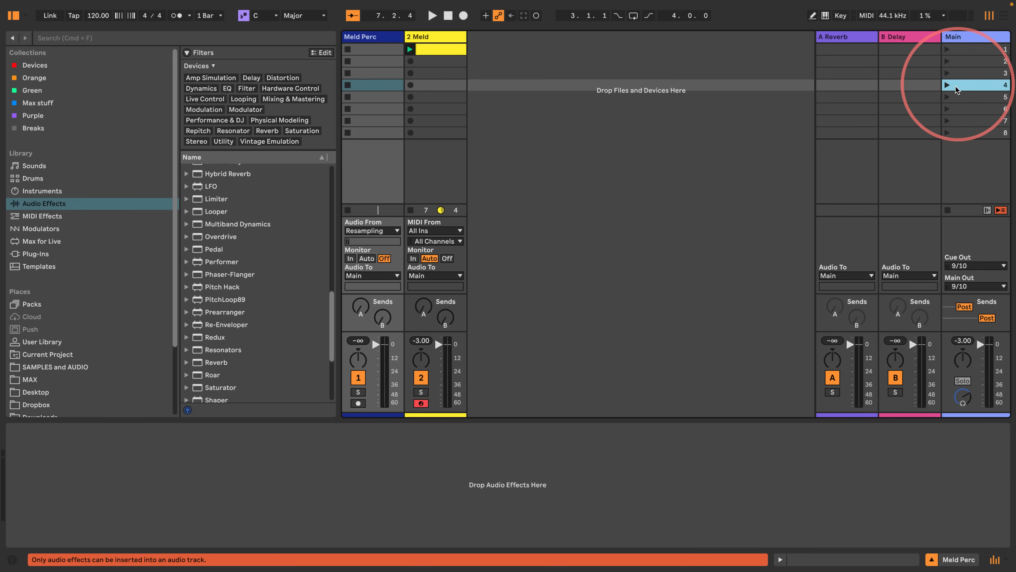
pyautogui.click(955, 96)
pyautogui.click(956, 109)
pyautogui.click(957, 121)
pyautogui.click(965, 133)
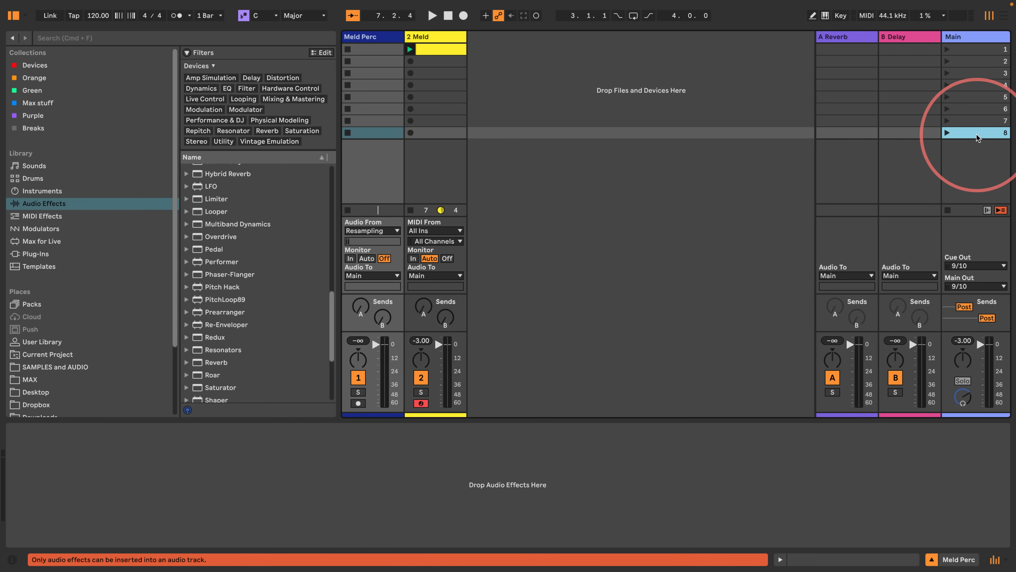
pyautogui.press('super+i')
pyautogui.press('super+i')
pyautogui.press('super+i')
pyautogui.press('super+i')
pyautogui.press('super+i')
pyautogui.press('super+i')
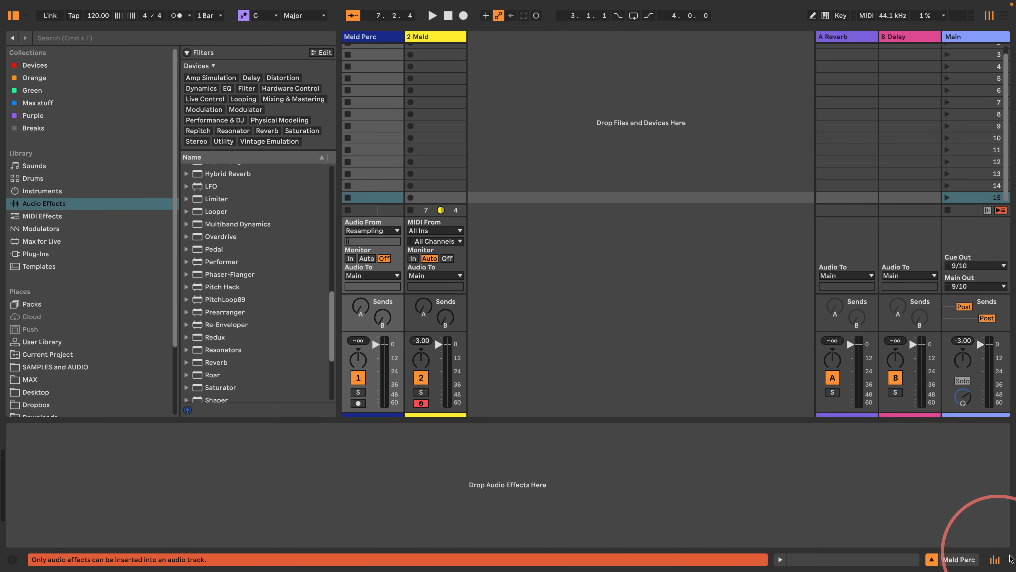
# - Hide the mixer's Sends section and insert one more scene for a total of 16
pyautogui.click(995, 559)
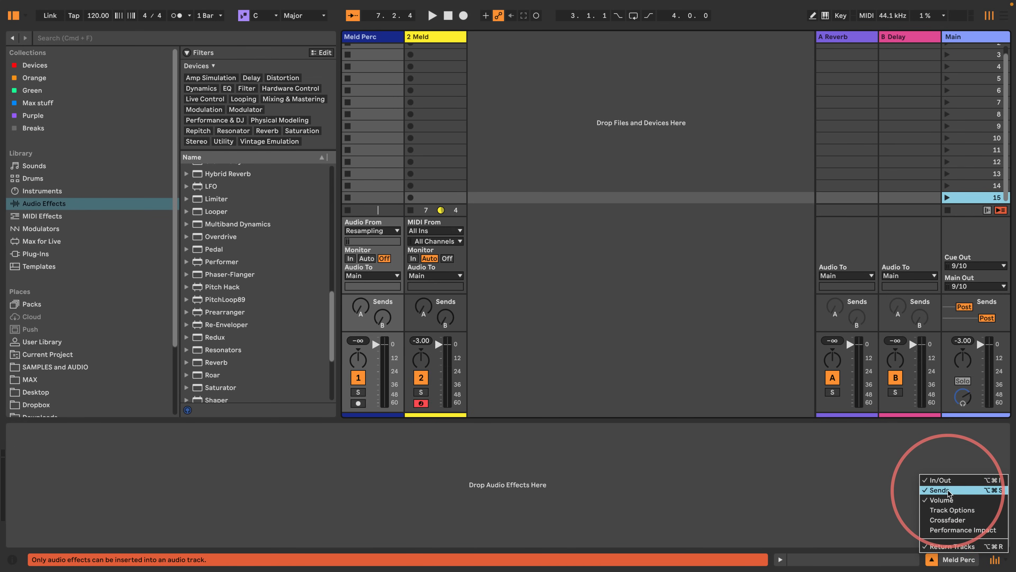
pyautogui.click(940, 490)
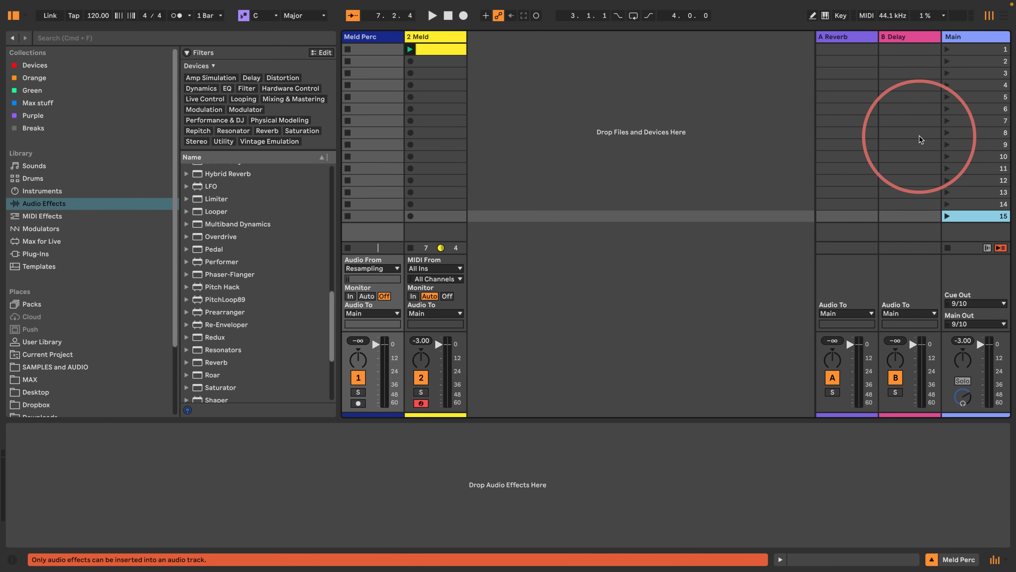
pyautogui.press('super+i')
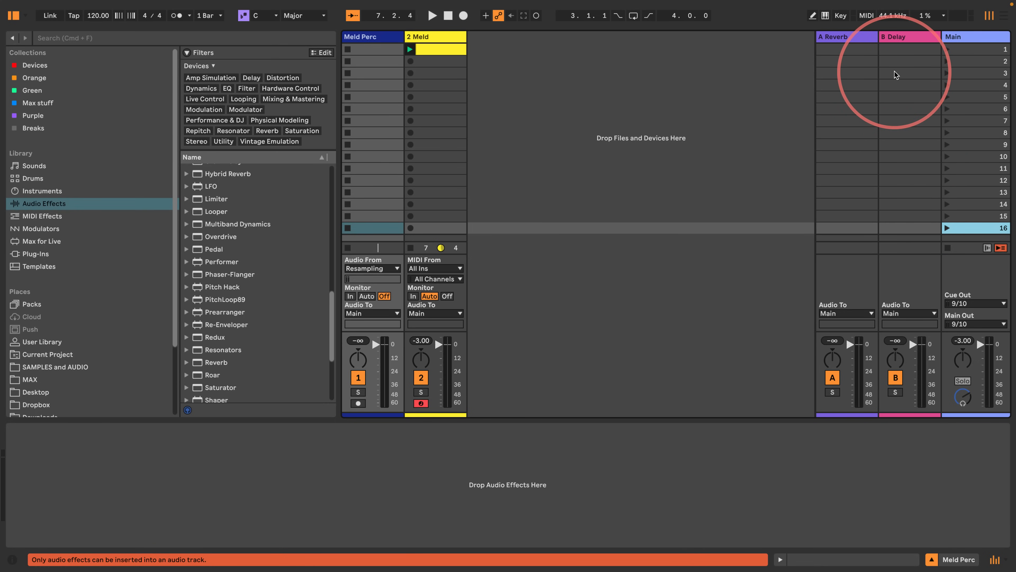
pyautogui.click(443, 52)
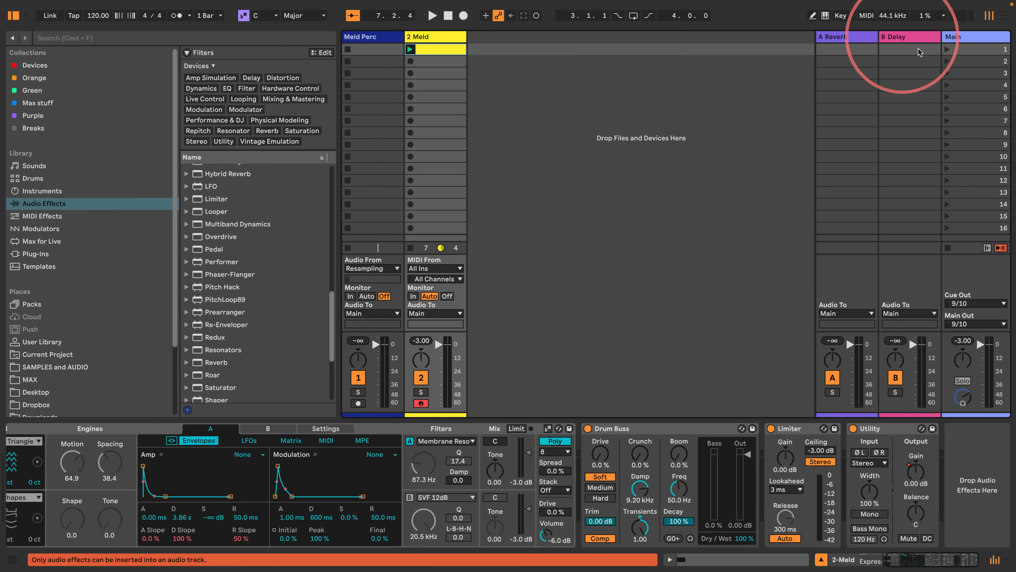
pyautogui.click(964, 62)
pyautogui.click(961, 49)
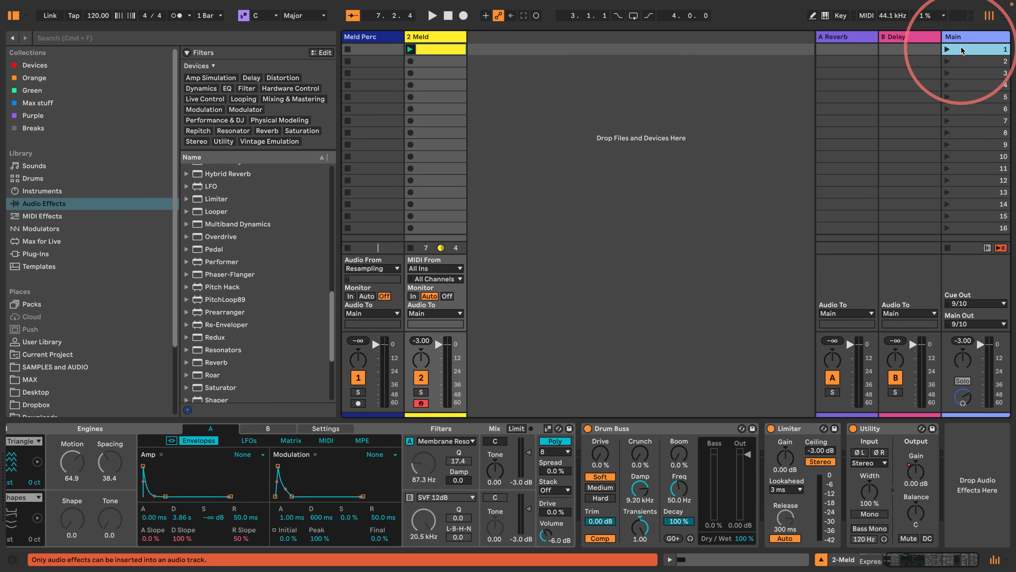
pyautogui.click(425, 51)
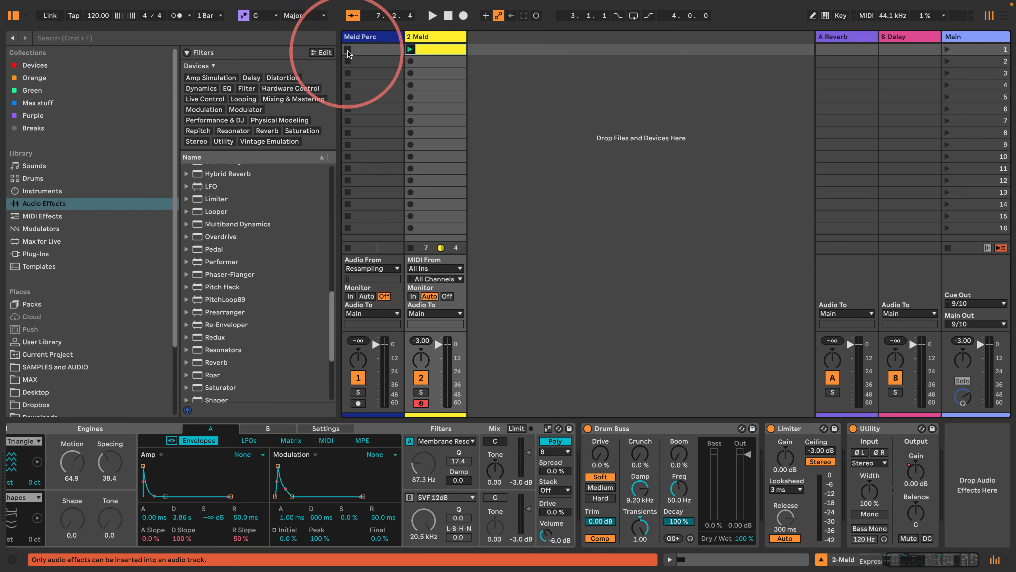
pyautogui.click(367, 50)
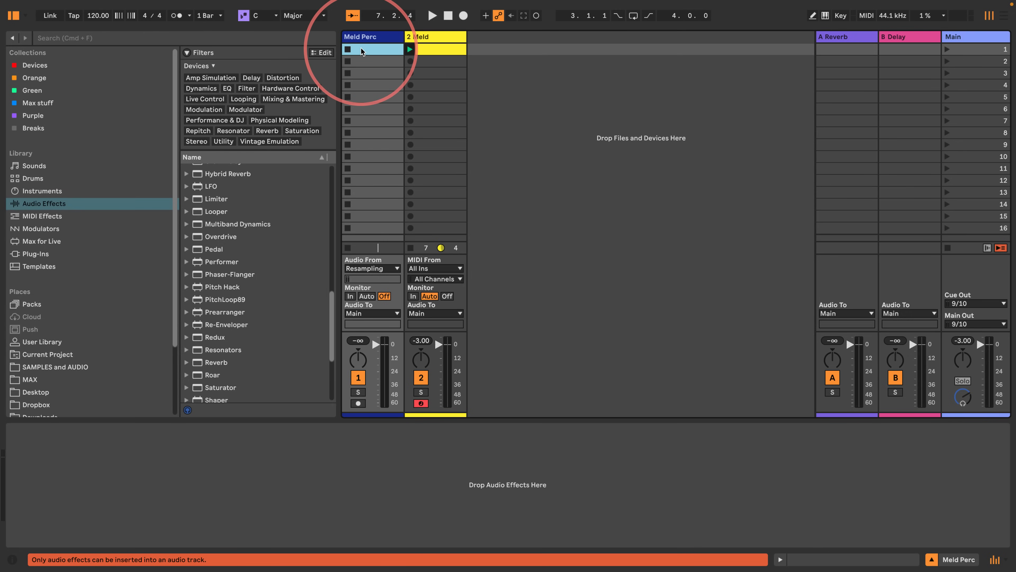
pyautogui.click(366, 60)
pyautogui.click(435, 60)
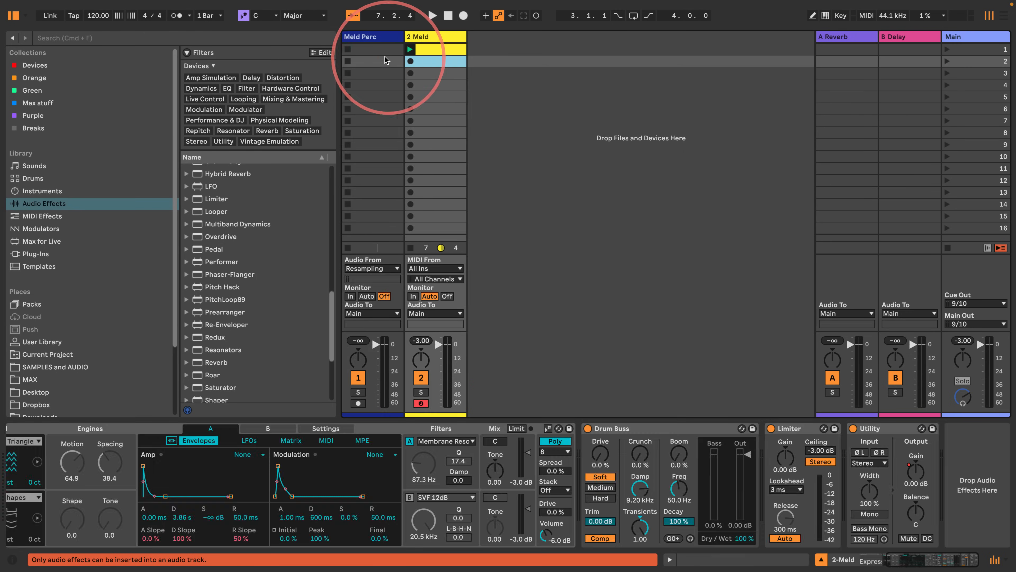
pyautogui.click(384, 58)
pyautogui.click(427, 59)
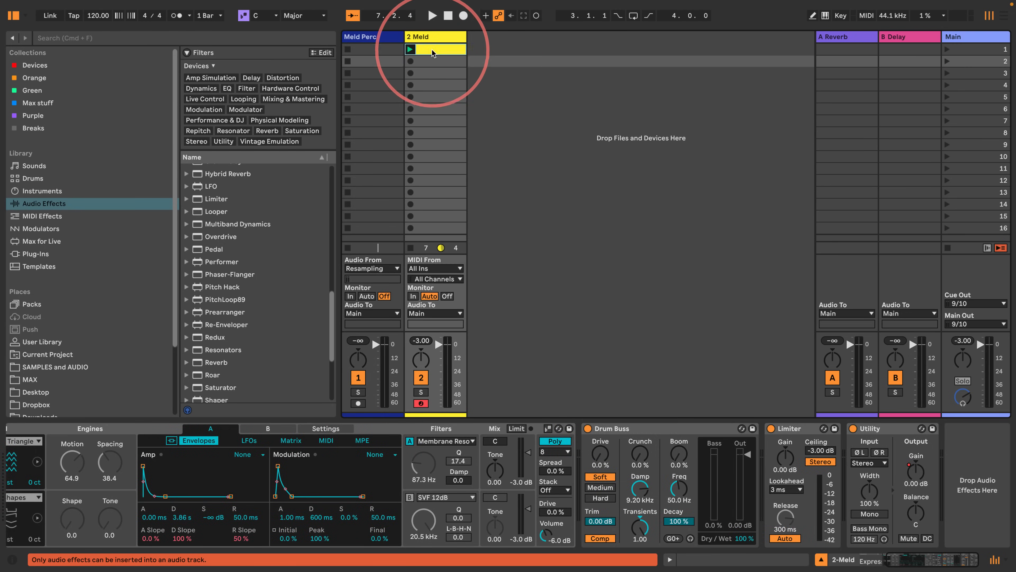
# - Duplicate the Meld track's first clip down the track until all 16 scenes contain a copy
pyautogui.click(431, 49)
pyautogui.press('super+d')
pyautogui.press('super+d')
pyautogui.press('super+d')
pyautogui.press('super+d')
pyautogui.press('super+d')
pyautogui.press('super+d')
pyautogui.press('super+d')
pyautogui.press('super+d')
pyautogui.press('super+d')
pyautogui.press('super+d')
pyautogui.press('super+d')
pyautogui.press('super+d')
pyautogui.press('super+d')
pyautogui.press('super+d')
pyautogui.press('super+d')
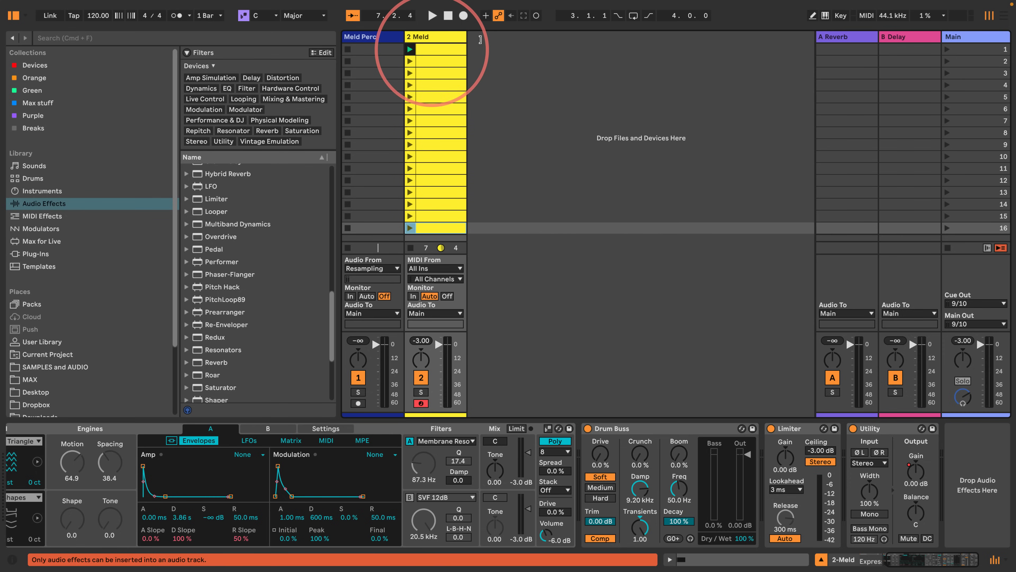
# - Select scene 1 and show its scene launch settings with the device area hidden
pyautogui.click(969, 36)
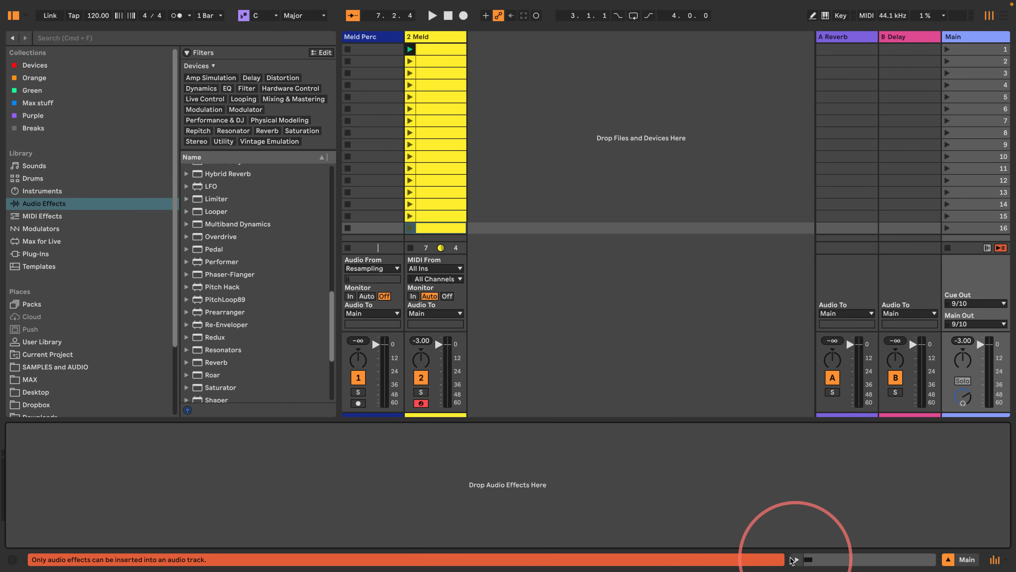
pyautogui.click(969, 49)
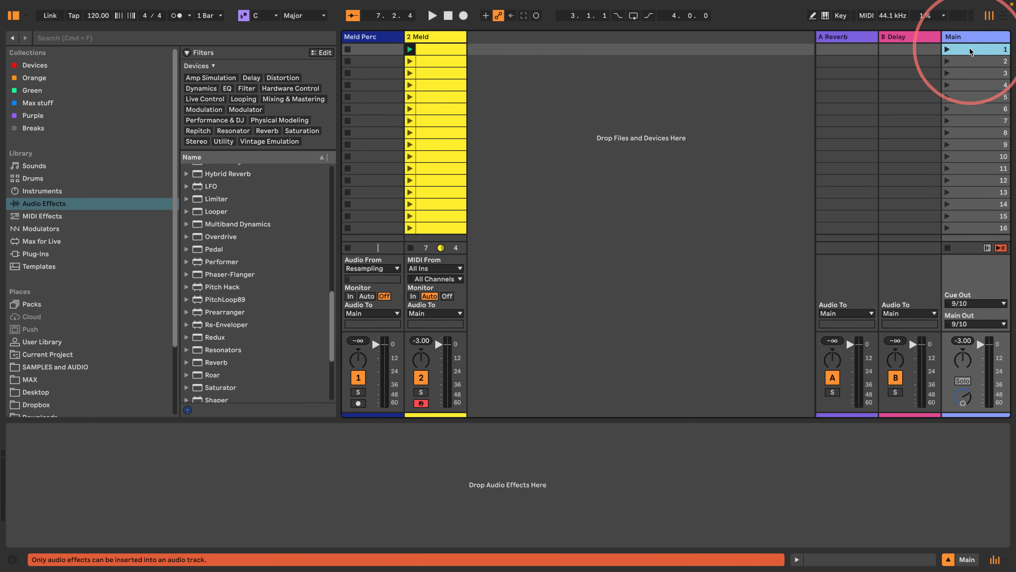
pyautogui.click(794, 560)
pyautogui.click(793, 559)
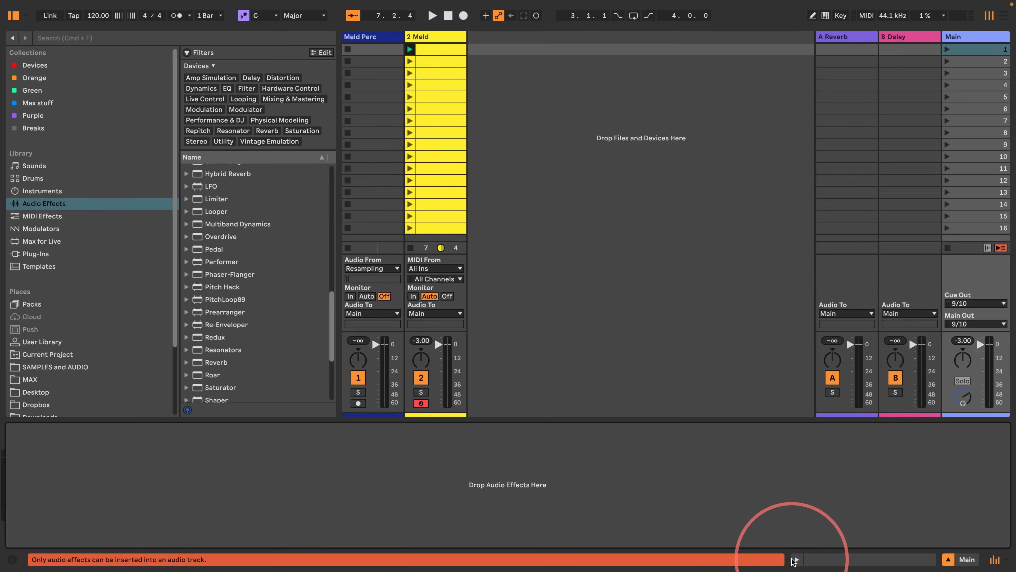
pyautogui.click(794, 560)
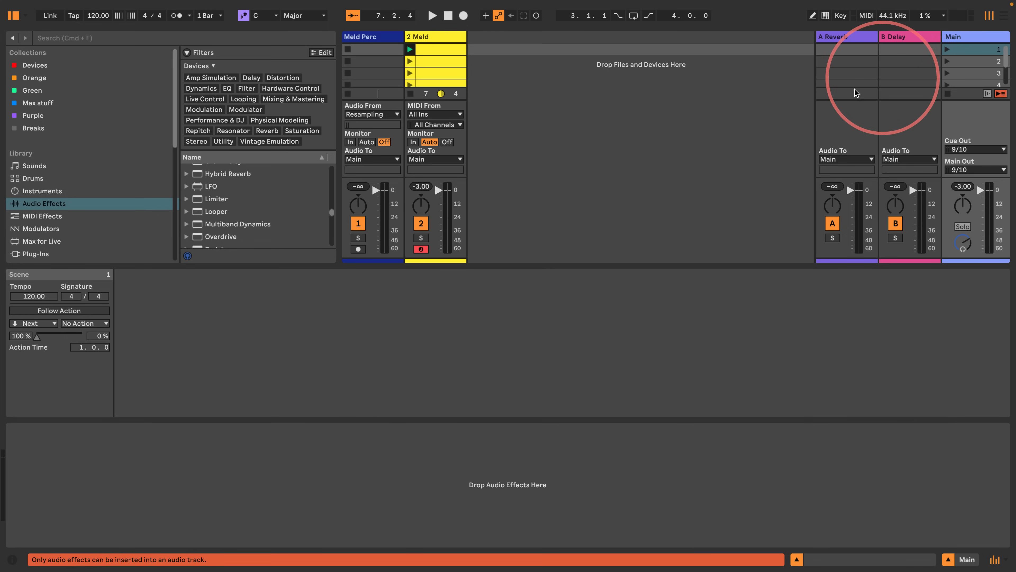
pyautogui.moveTo(343, 467); pyautogui.dragTo(338, 513)
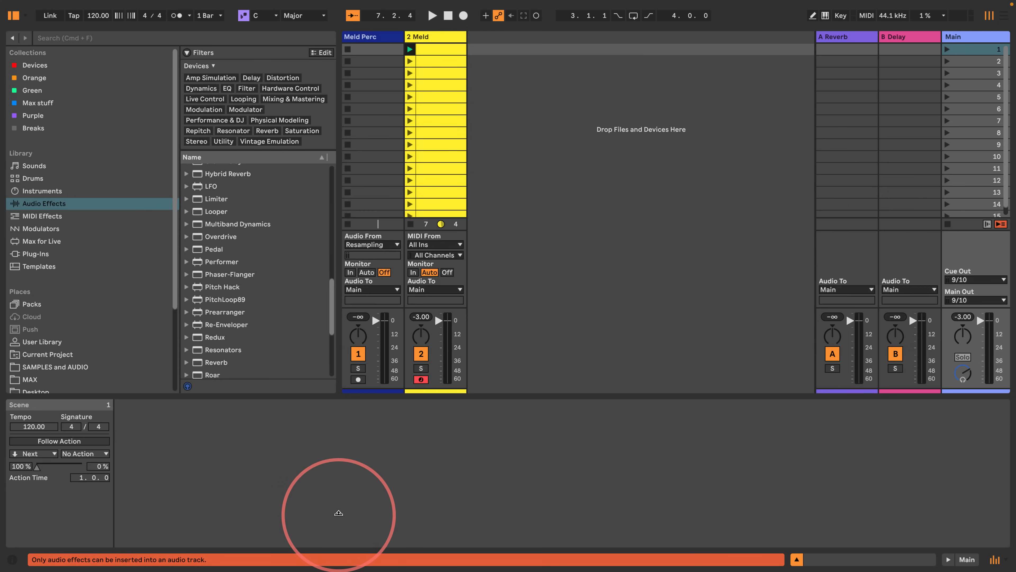
# - Enable Follow Action for all 16 scenes at once
pyautogui.scroll(-2, 966, 94)
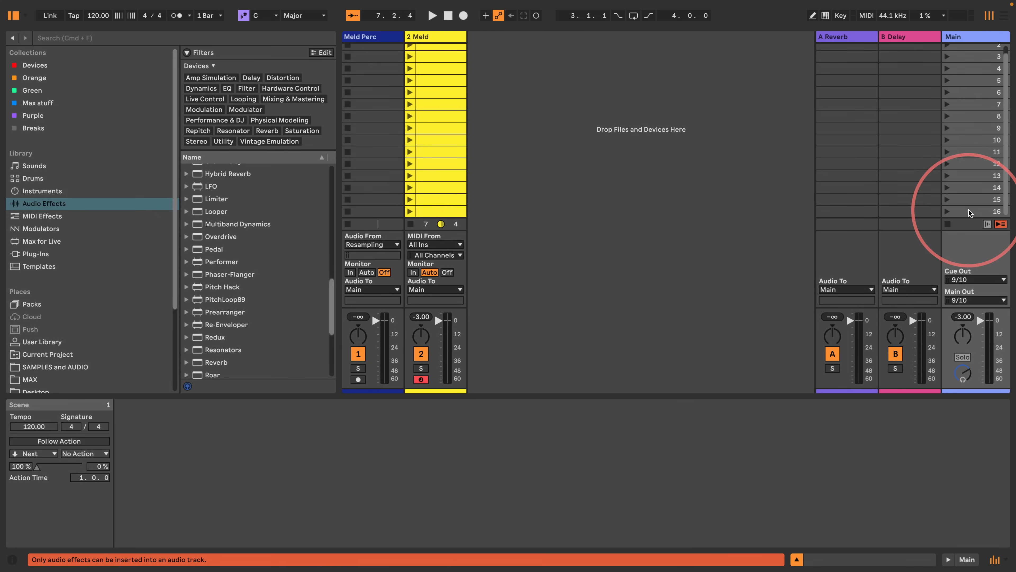
pyautogui.moveTo(968, 210); pyautogui.dragTo(968, 49)
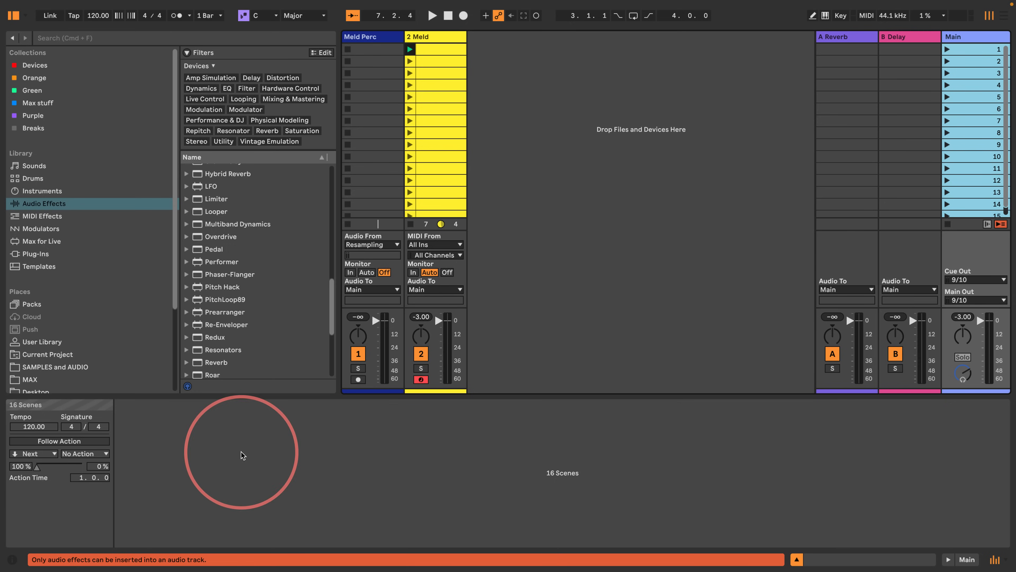
pyautogui.click(47, 441)
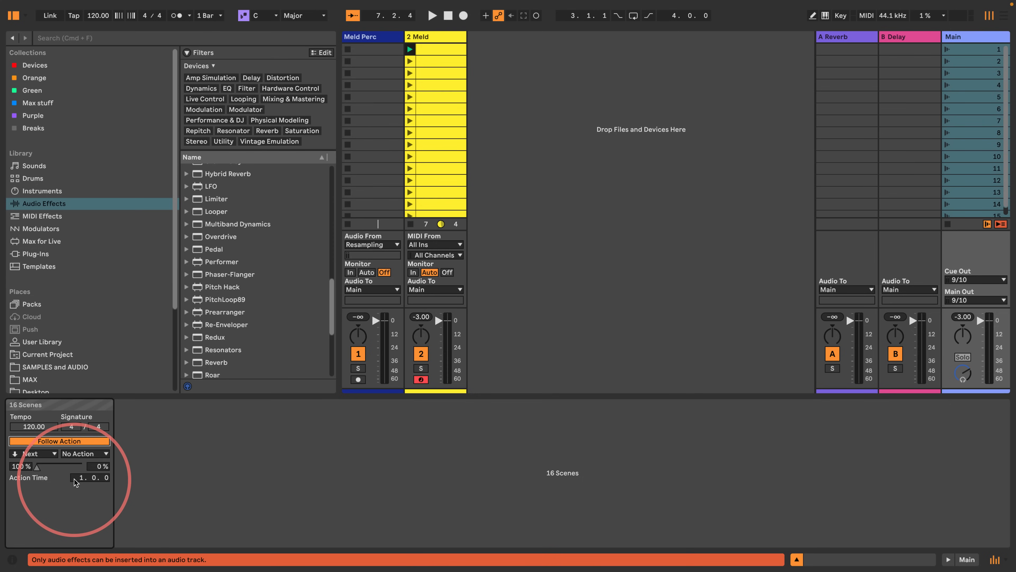
# - Set the follow action of scene 16 to Stop
pyautogui.scroll(-2, 976, 181)
pyautogui.click(964, 209)
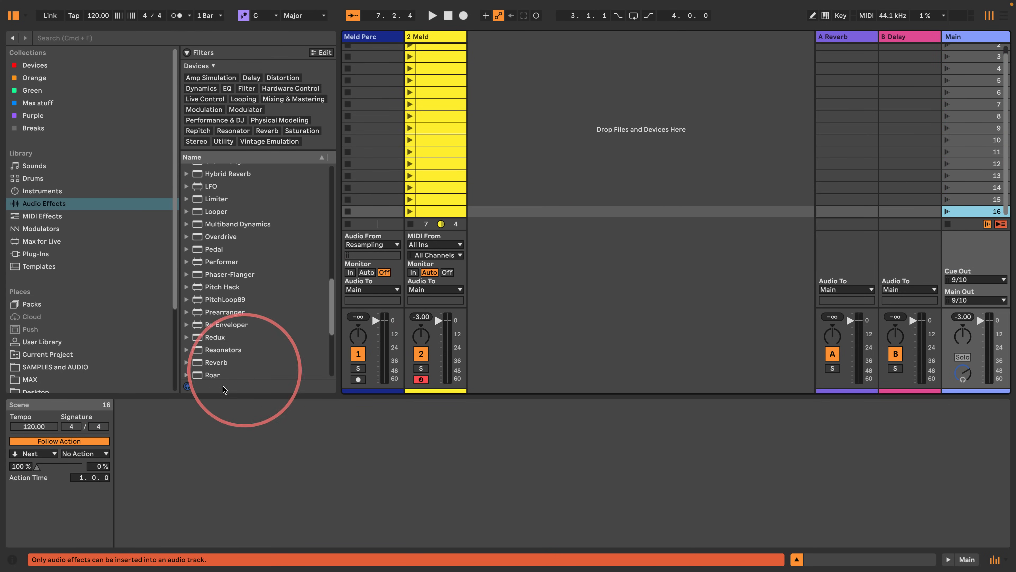
pyautogui.click(32, 453)
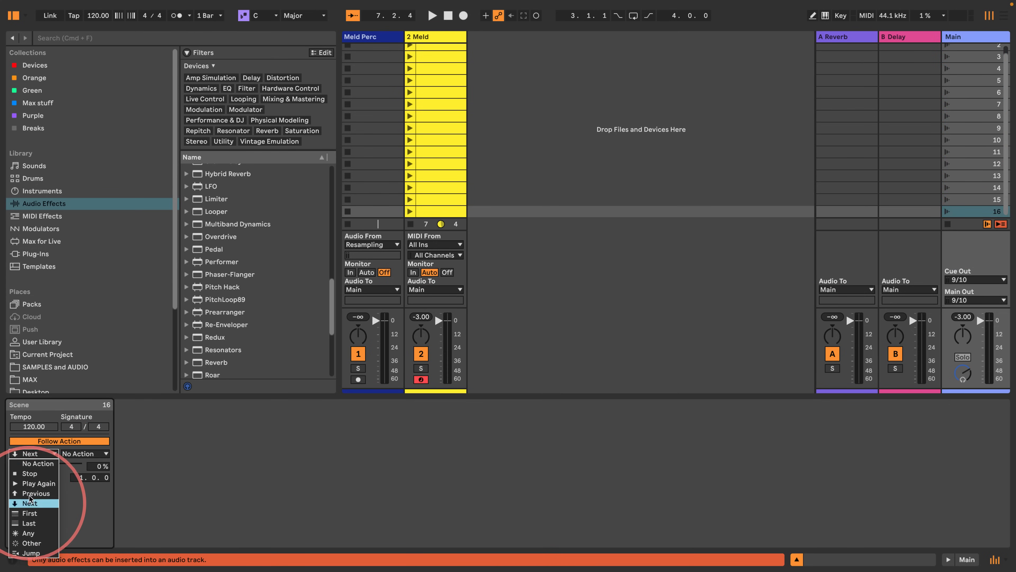
pyautogui.click(29, 473)
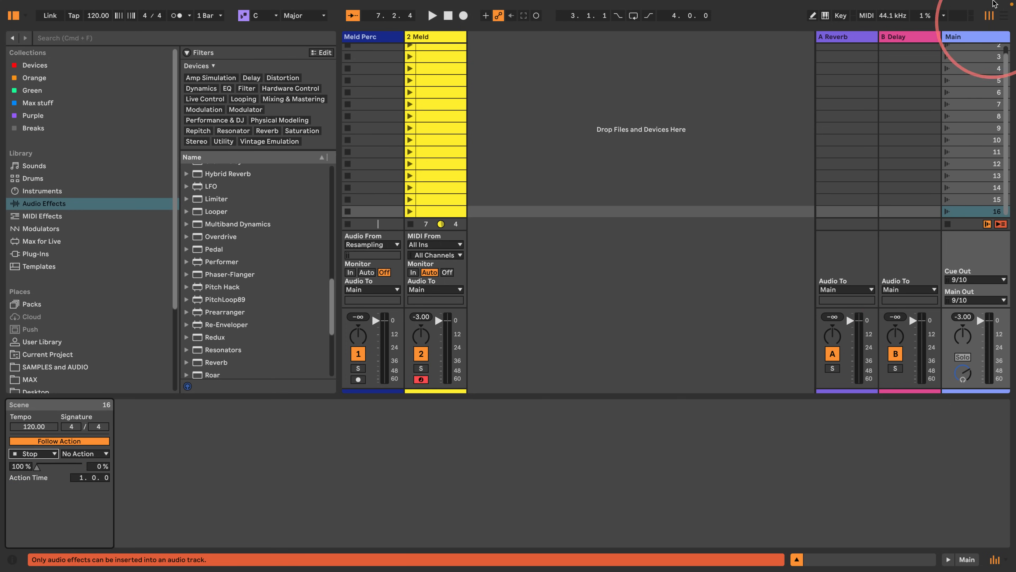
pyautogui.scroll(1, 952, 44)
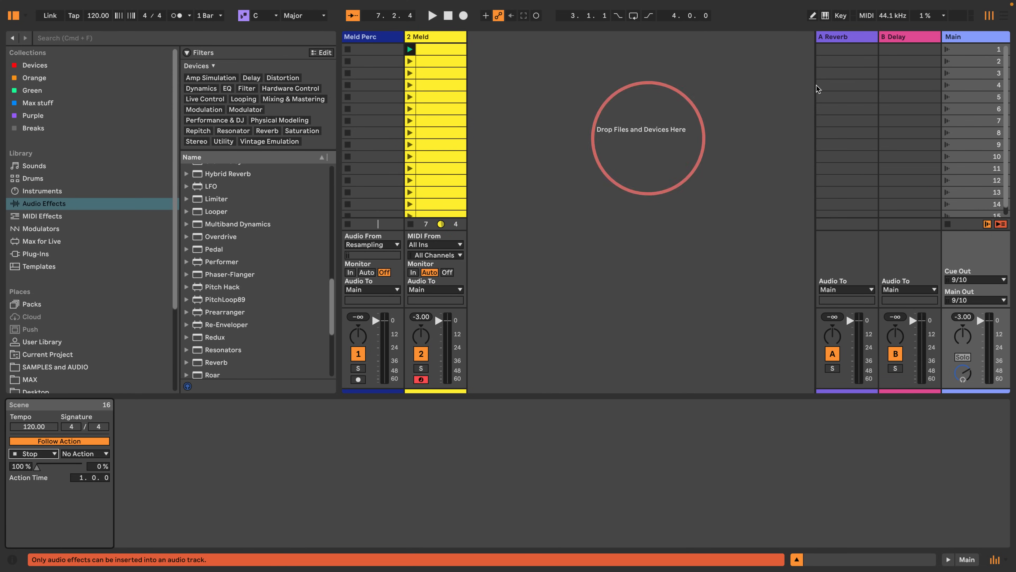
# - Arm the Meld Perc track for recording and try a launch of scene 1, stopping playback again
pyautogui.click(358, 379)
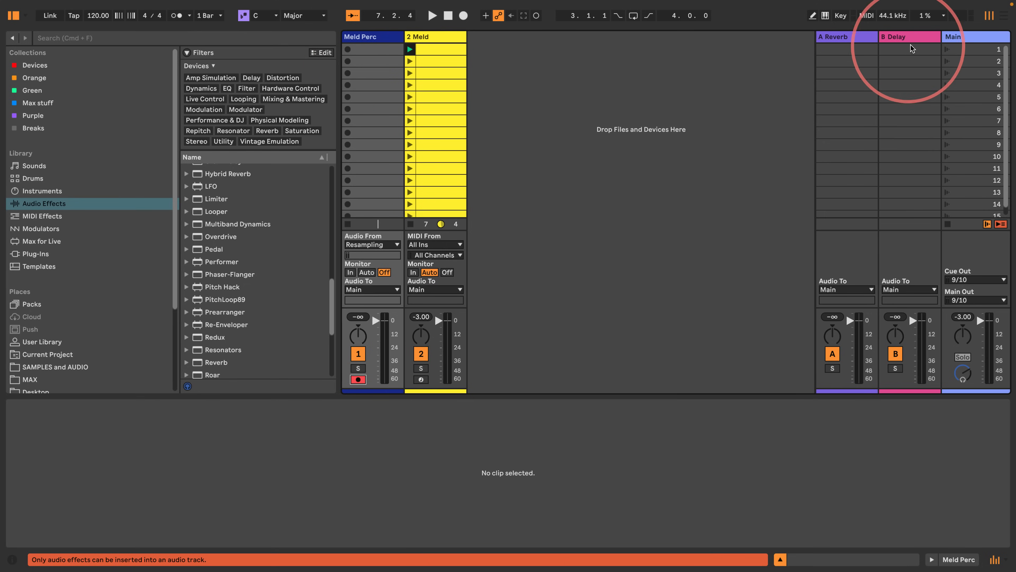
pyautogui.click(946, 51)
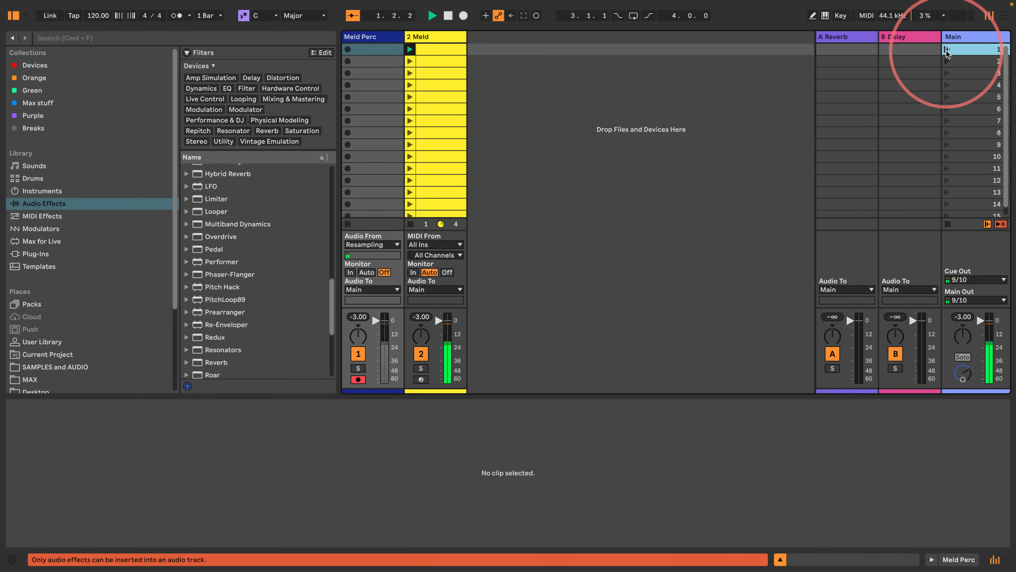
pyautogui.press('space')
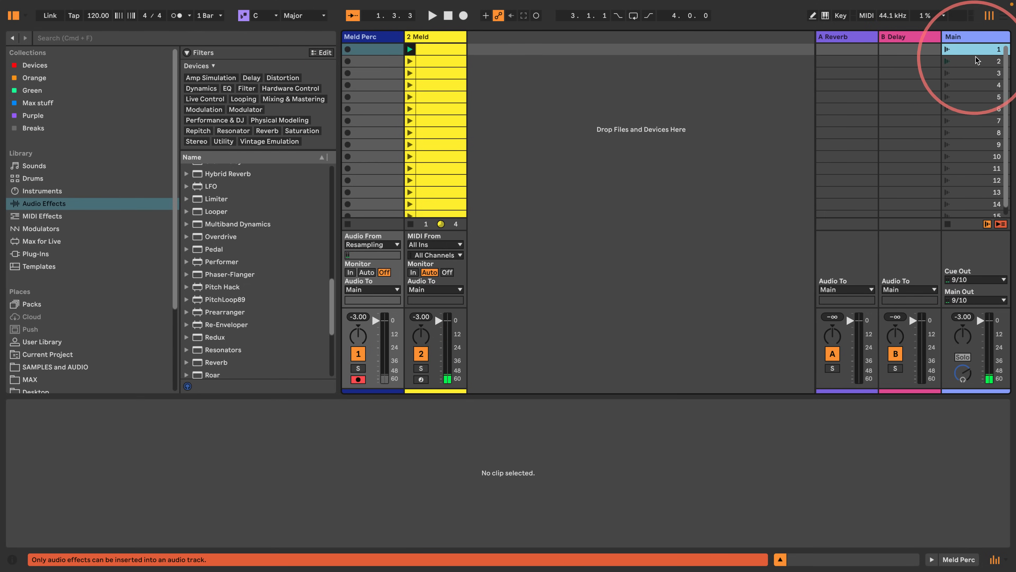
# - Turn on Trigger Recording on Launch for scenes and launch scene 1 to resample all 16 hits into the Meld Perc track
pyautogui.rightClick(969, 51)
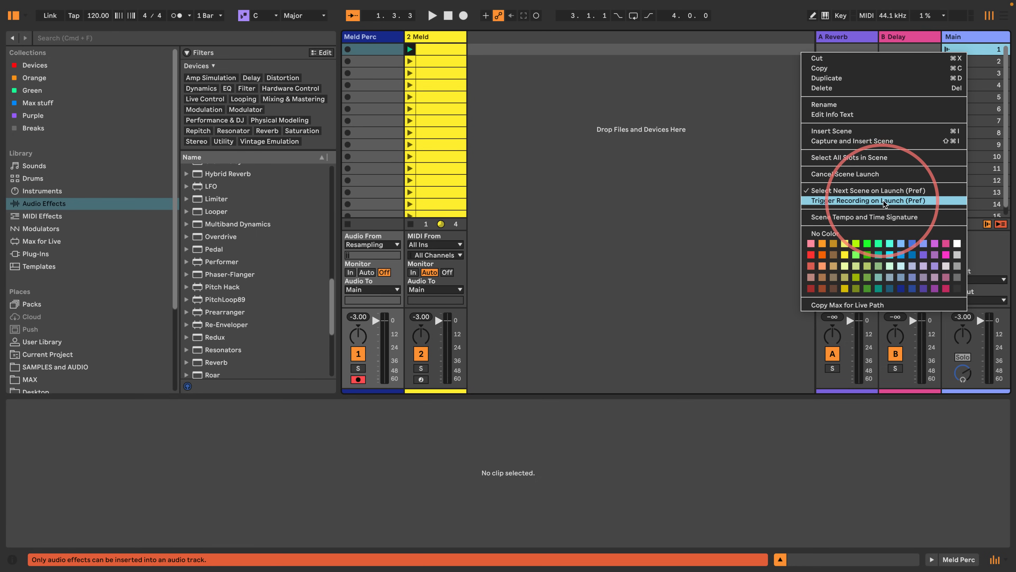
pyautogui.click(857, 204)
pyautogui.rightClick(964, 61)
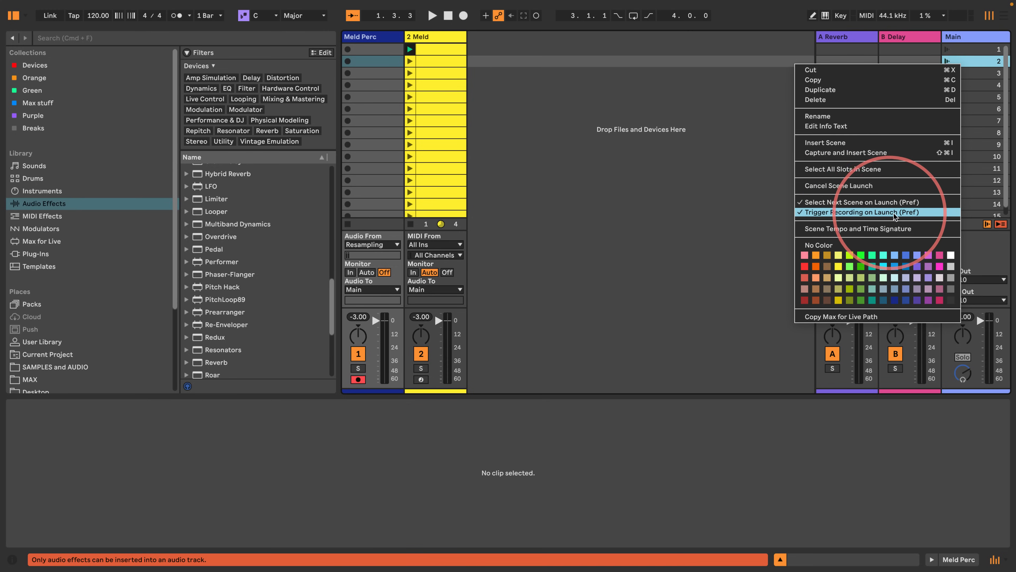
pyautogui.click(702, 155)
pyautogui.click(955, 49)
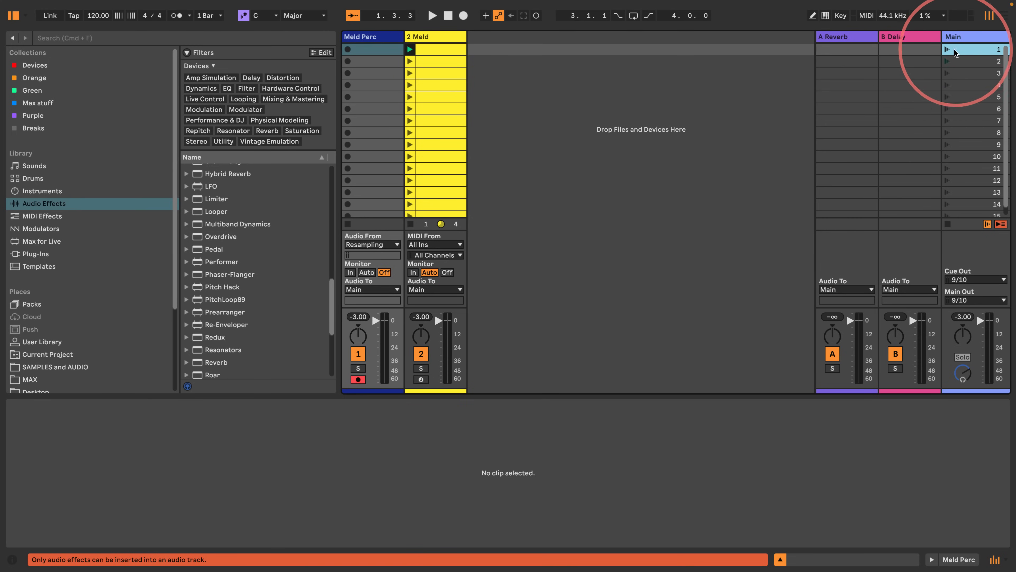
pyautogui.click(954, 50)
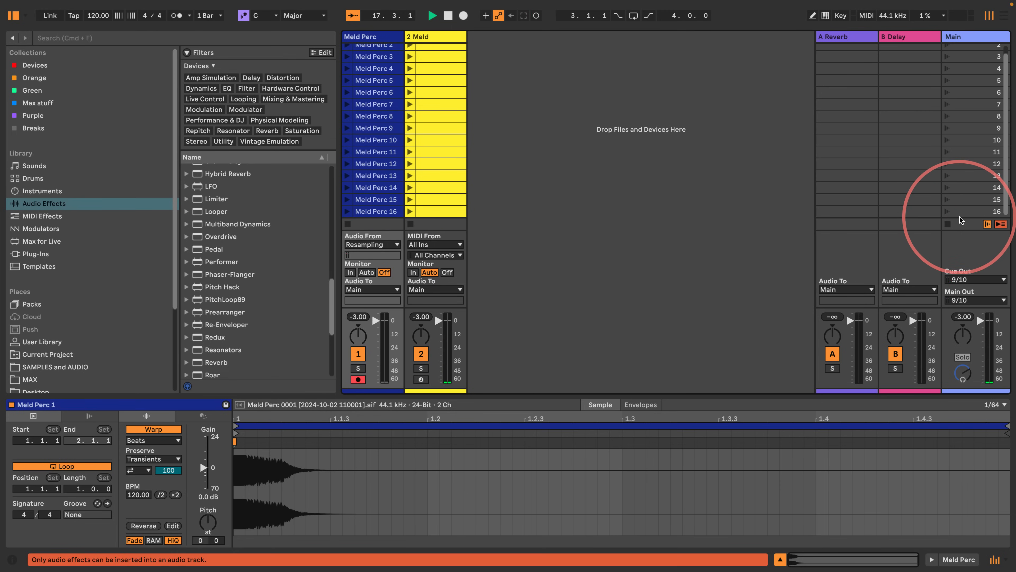
# - Audition the recorded Meld Perc 11 clip and stop it
pyautogui.click(371, 153)
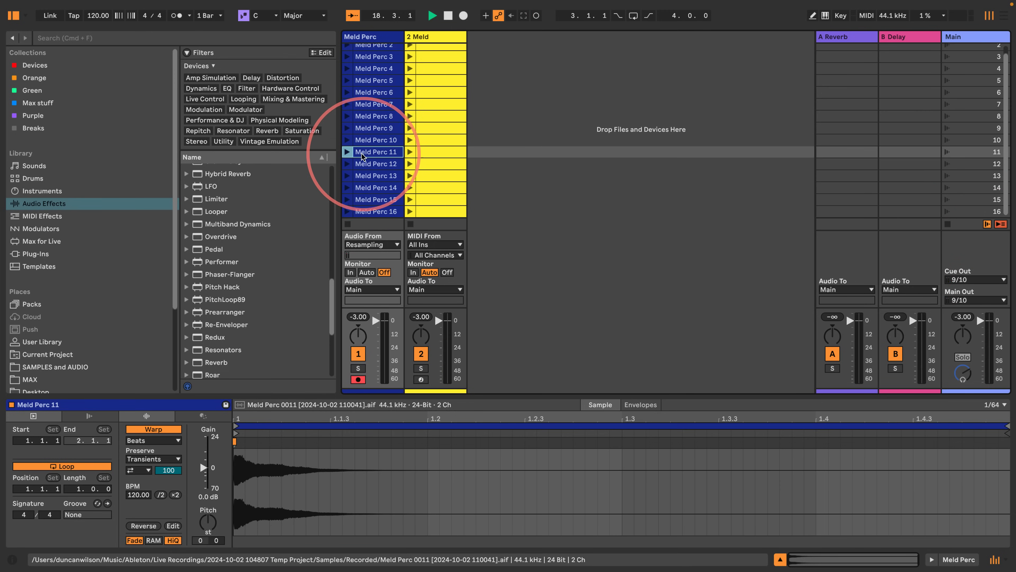
pyautogui.click(348, 152)
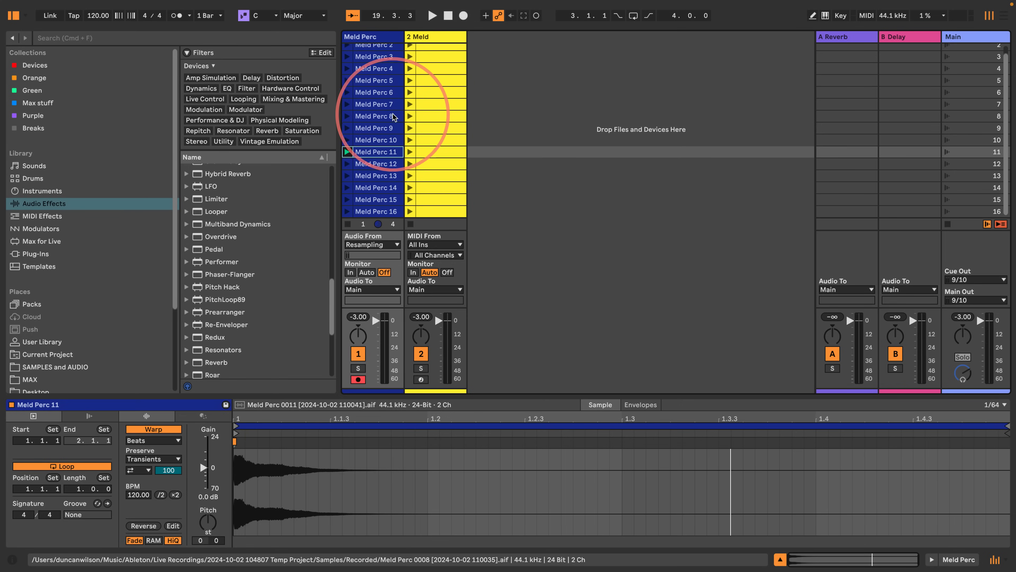
pyautogui.scroll(2, 375, 120)
pyautogui.press('super+v')
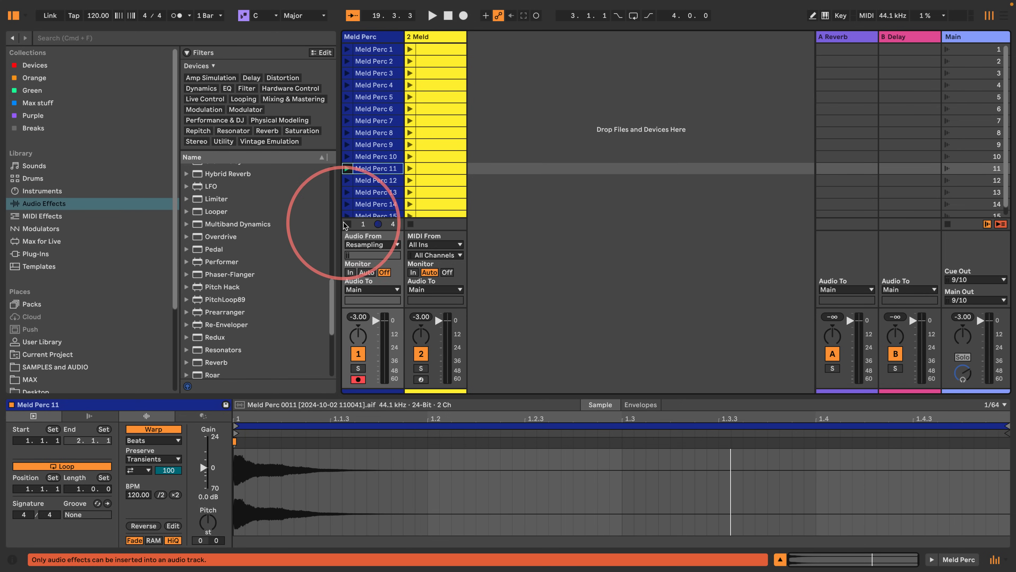
pyautogui.click(347, 225)
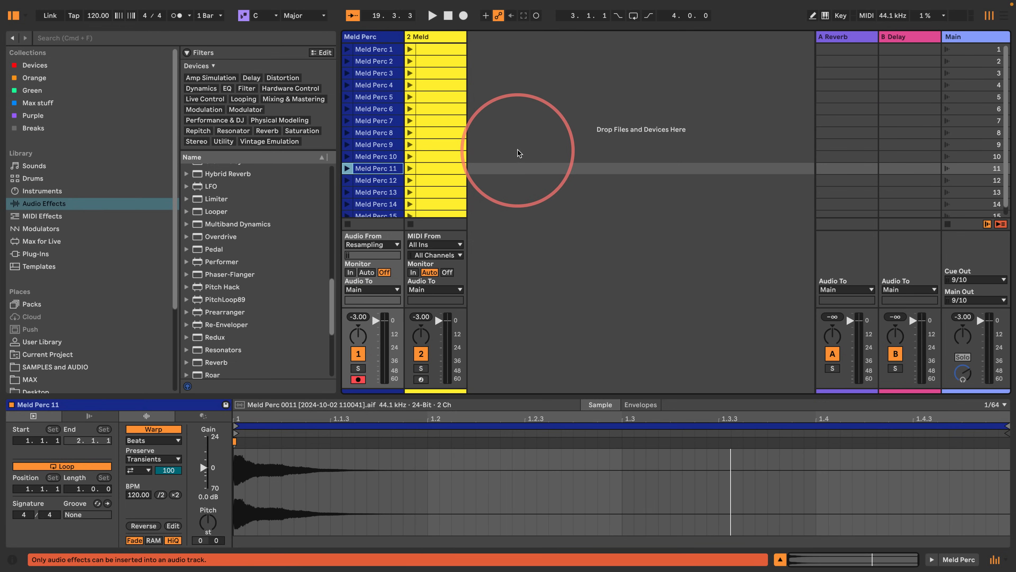
# - Deactivate the Meld Perc and Meld tracks and disarm Meld Perc
pyautogui.click(358, 353)
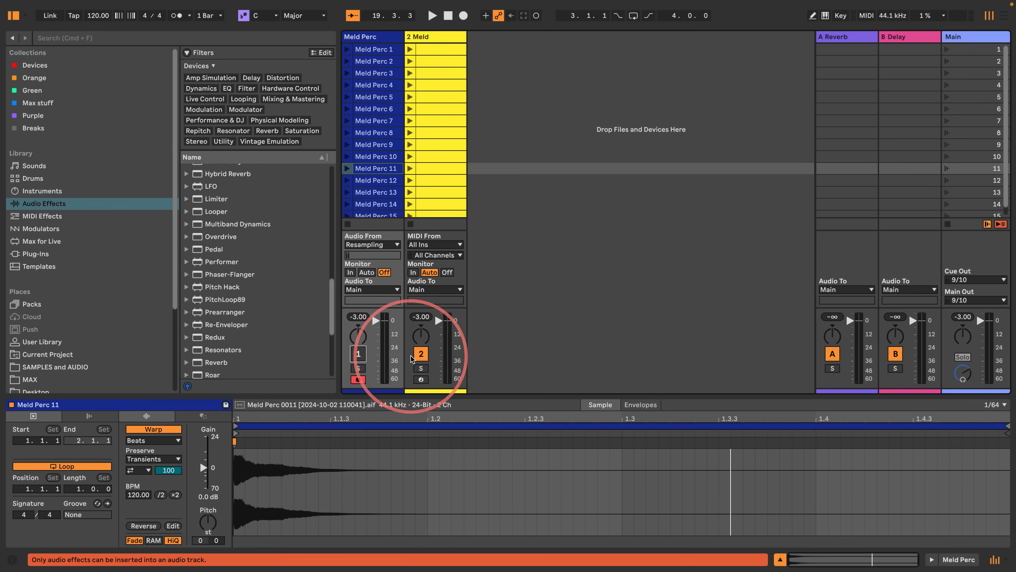
pyautogui.click(420, 353)
pyautogui.click(358, 379)
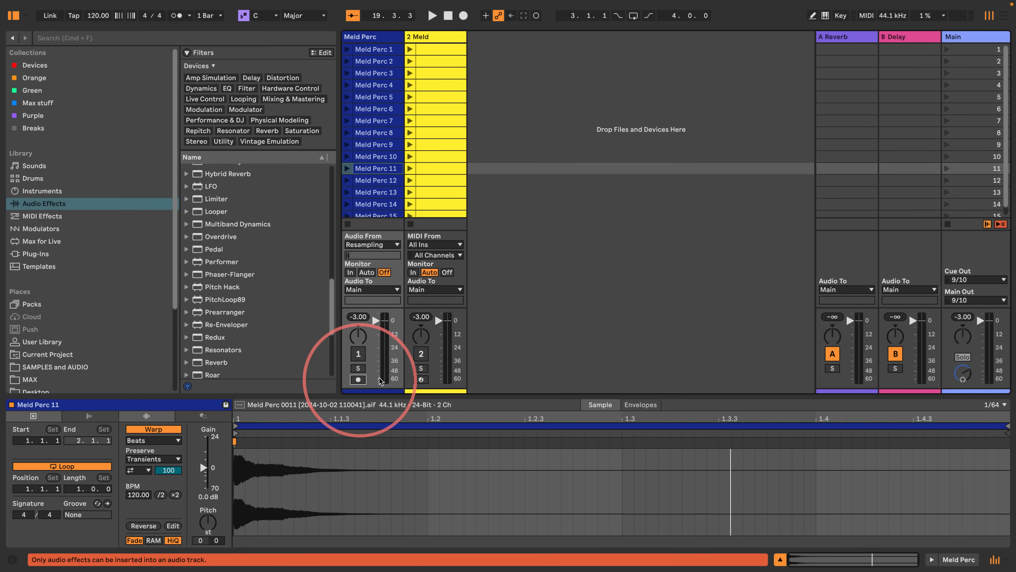
# - Add an empty Drum Rack on a new track and load DS Kick onto its C1 pad
pyautogui.click(33, 178)
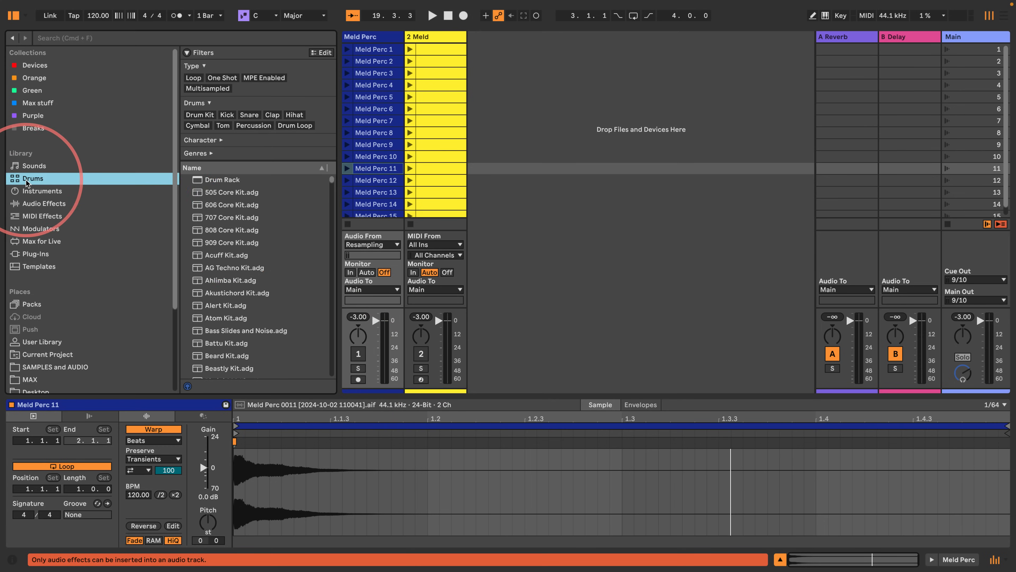
pyautogui.moveTo(222, 180); pyautogui.dragTo(571, 98)
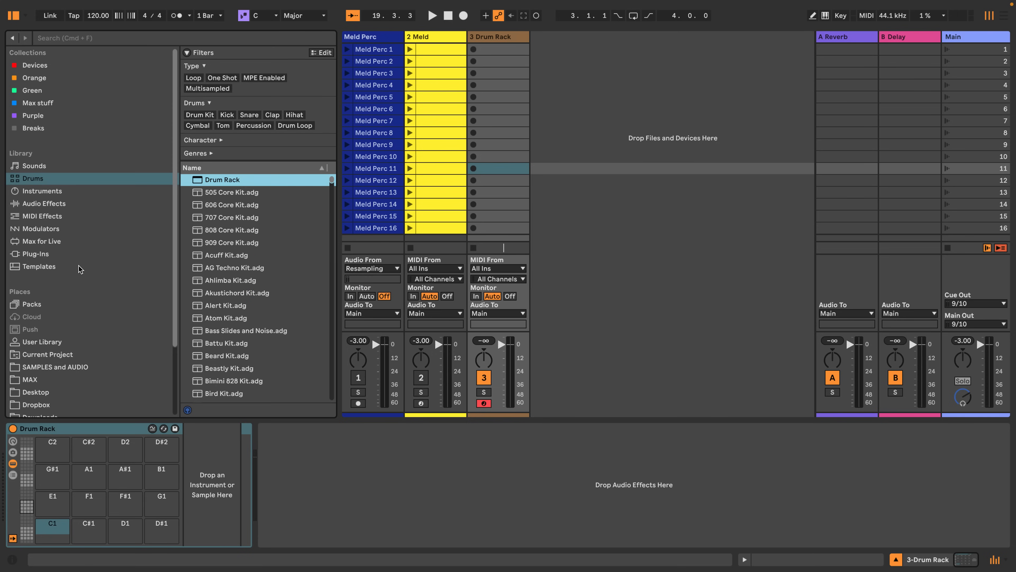
pyautogui.click(34, 191)
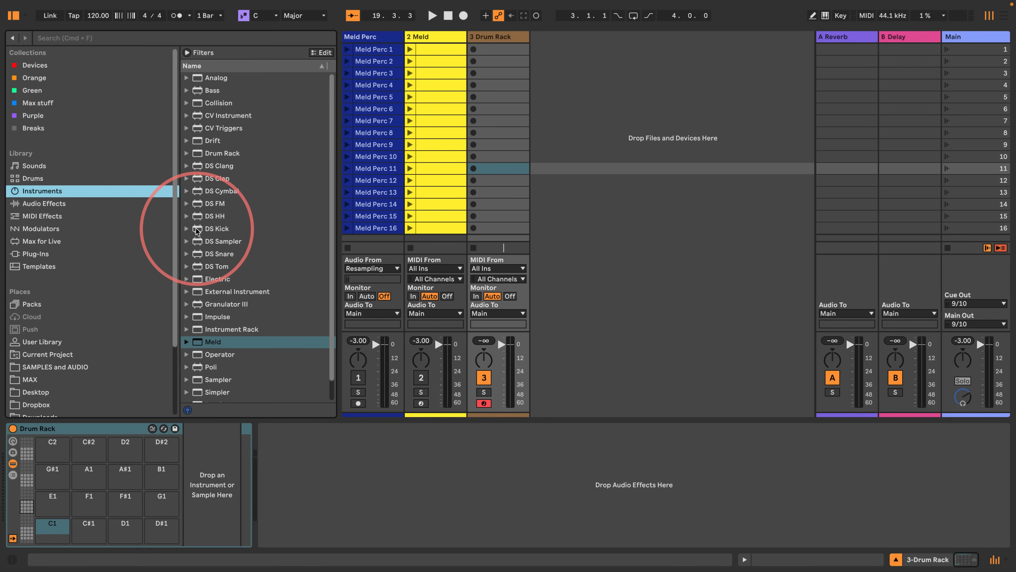
pyautogui.moveTo(197, 228); pyautogui.dragTo(51, 533)
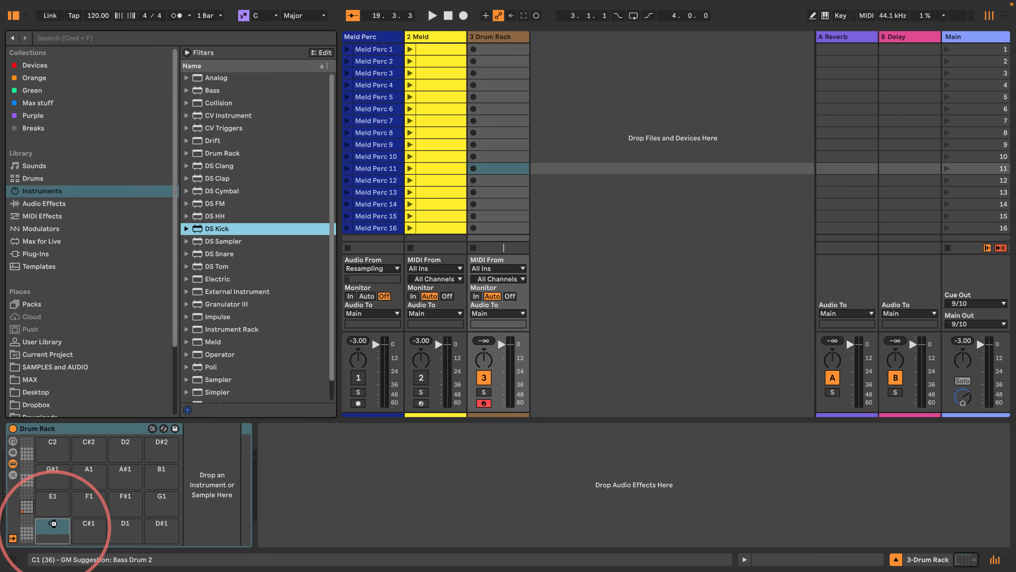
pyautogui.moveTo(54, 523); pyautogui.dragTo(52, 526)
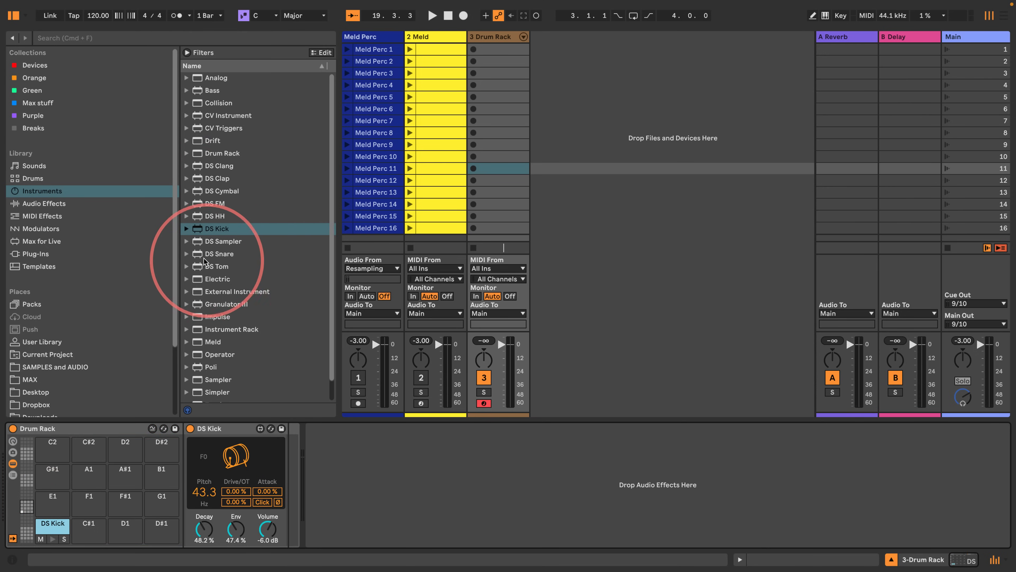
# - Load DS Snare onto pad C#1 and DS HH onto pad D1, and copy the DS HH pad to D#1
pyautogui.moveTo(204, 257); pyautogui.dragTo(78, 526)
pyautogui.click(216, 216)
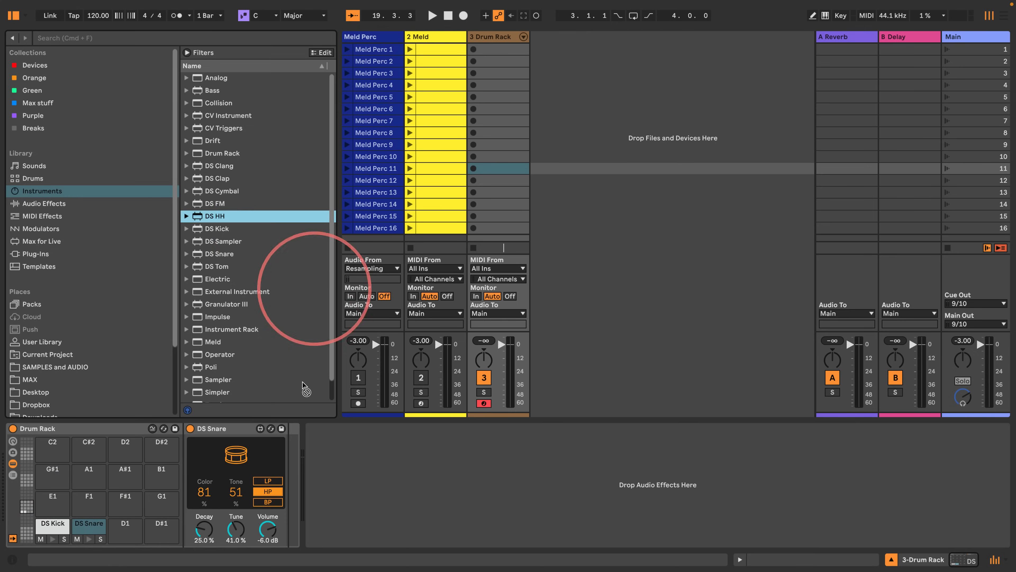
pyautogui.moveTo(305, 387); pyautogui.dragTo(124, 528)
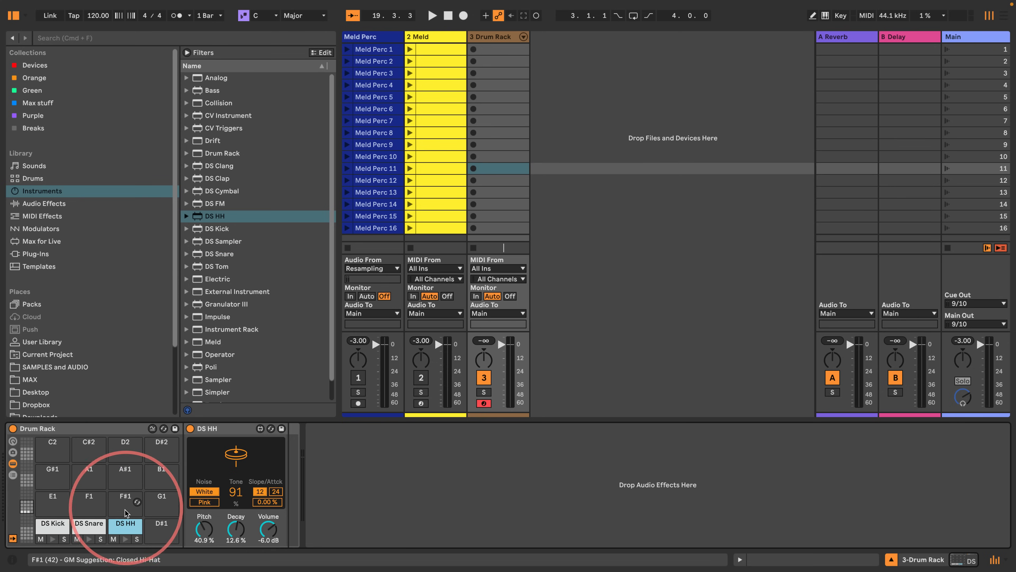
pyautogui.moveTo(121, 528); pyautogui.dragTo(162, 526)
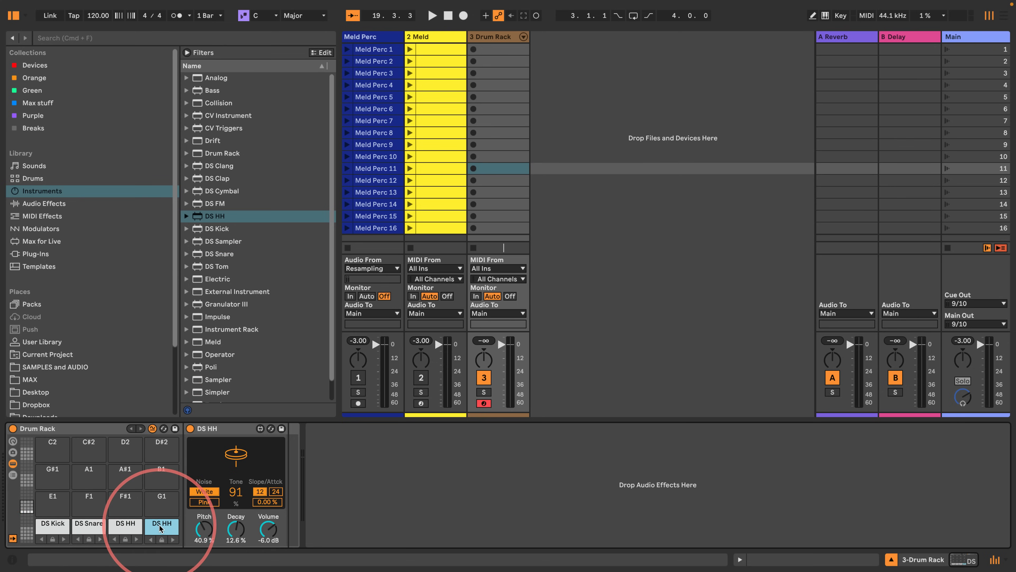
# - Show the Drum Rack's chain list with its input/output settings and assign both DS HH chains to choke group 16
pyautogui.click(13, 474)
pyautogui.click(13, 508)
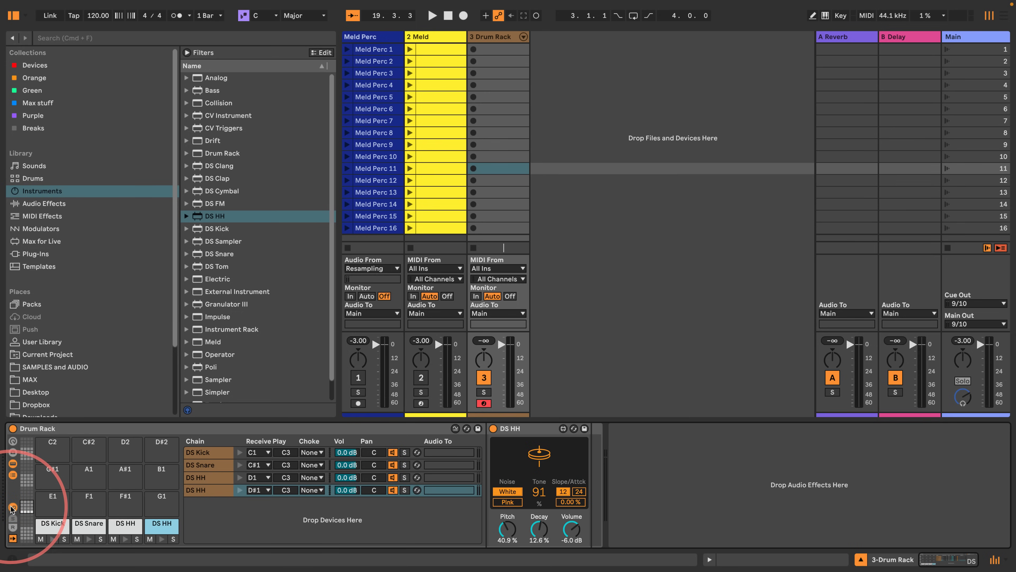
pyautogui.click(206, 475)
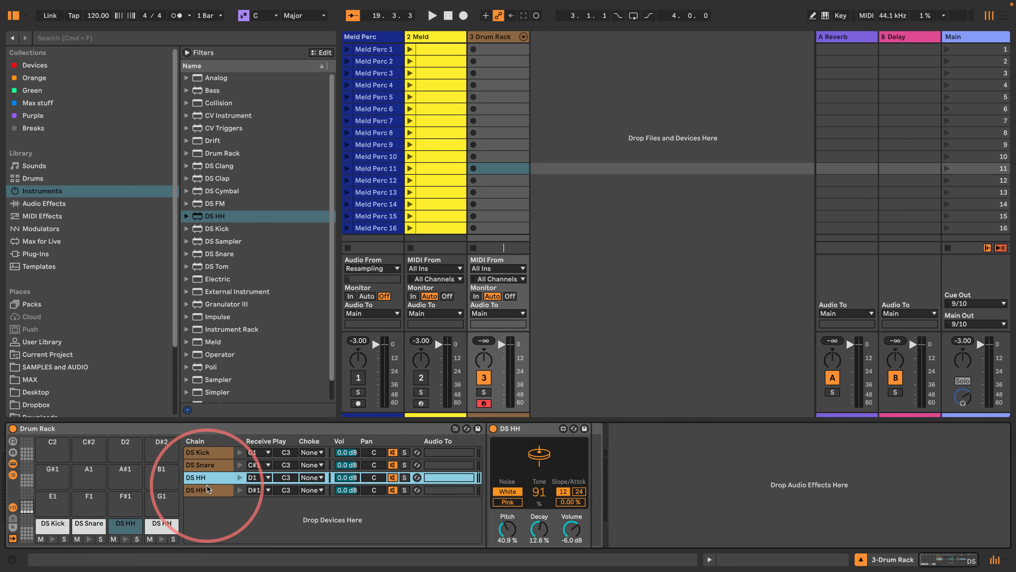
pyautogui.keyDown('shift'); pyautogui.click(212, 490); pyautogui.keyUp('shift')
pyautogui.click(312, 477)
pyautogui.click(308, 468)
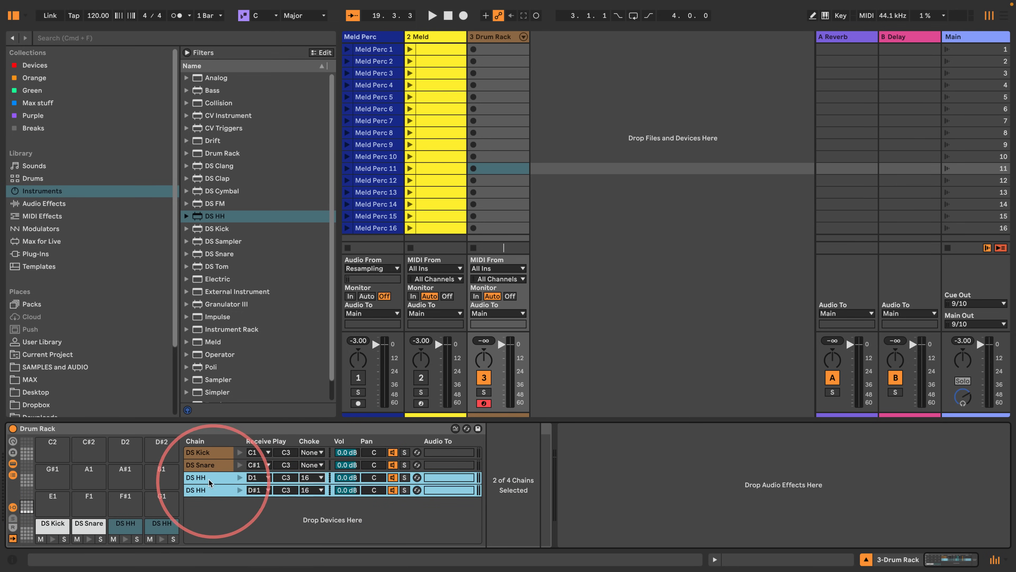
pyautogui.click(203, 477)
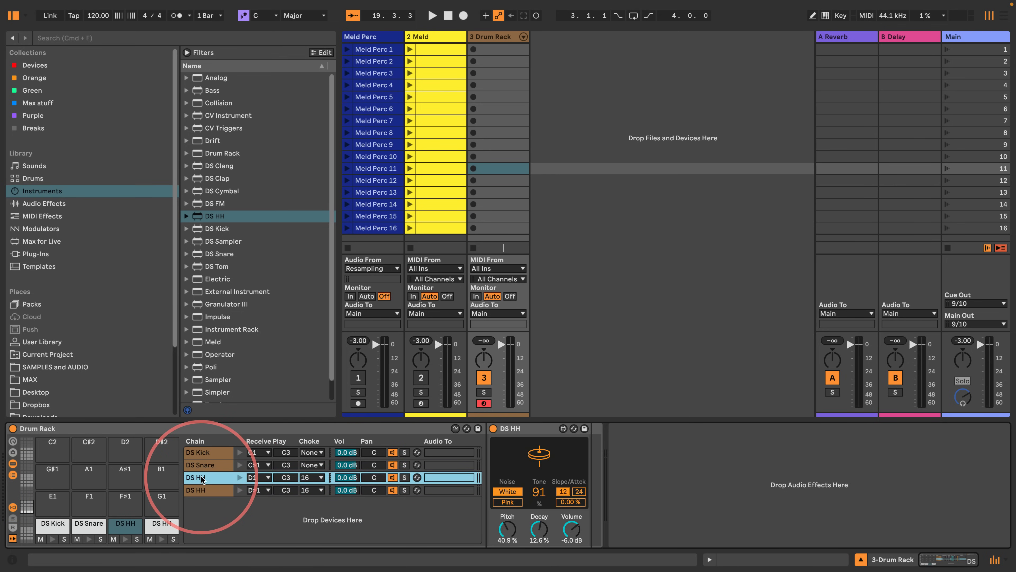
# - Create a MIDI clip in the Drum Rack track's first slot and draw four consecutive DS Kick sixteenths from 1.1.1 in an enlarged note editor
pyautogui.doubleClick(498, 50)
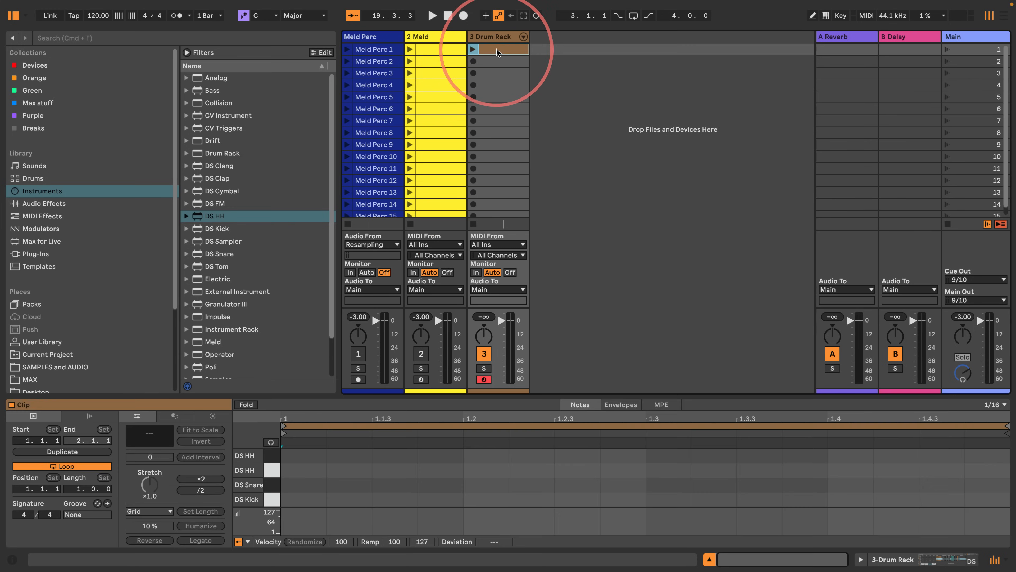
pyautogui.moveTo(471, 396); pyautogui.dragTo(472, 228)
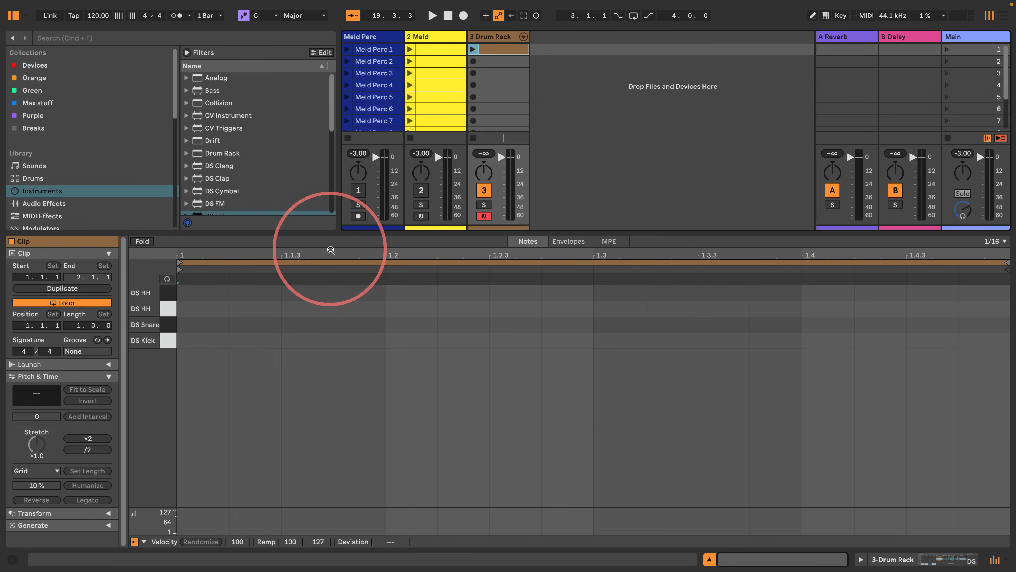
pyautogui.doubleClick(201, 345)
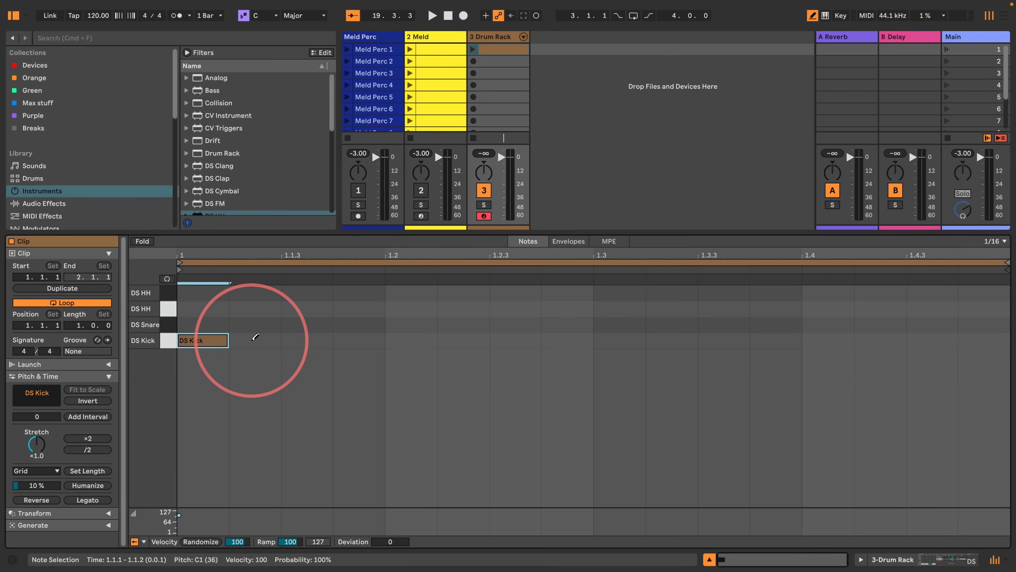
pyautogui.moveTo(253, 339); pyautogui.dragTo(352, 340)
# - Draw DS Snare sixteenths at 1.2, 1.2.4, 1.3.2, 1.4 and 1.4.4, leaving no snare at 1.3.3
pyautogui.click(416, 322)
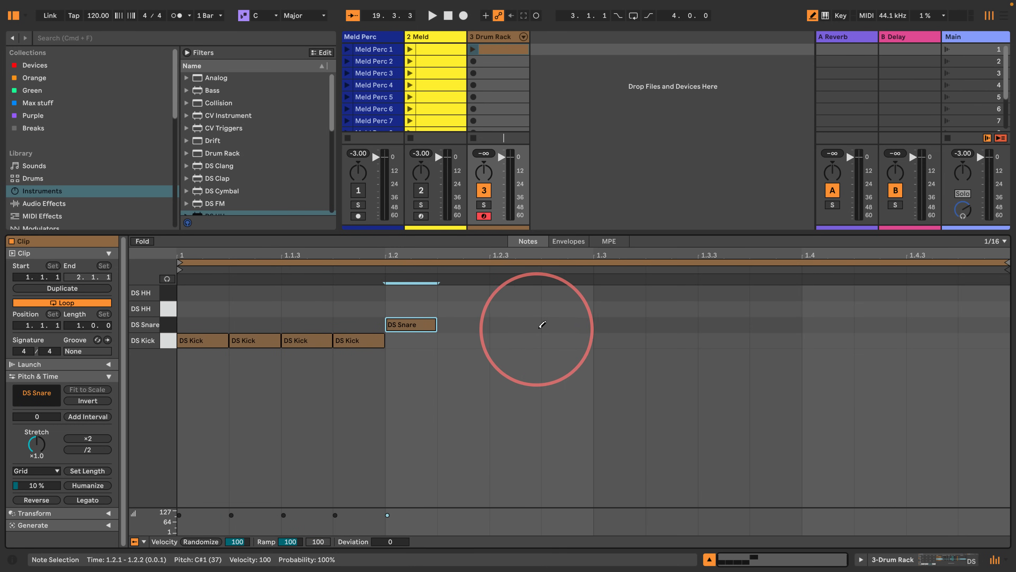
pyautogui.click(560, 323)
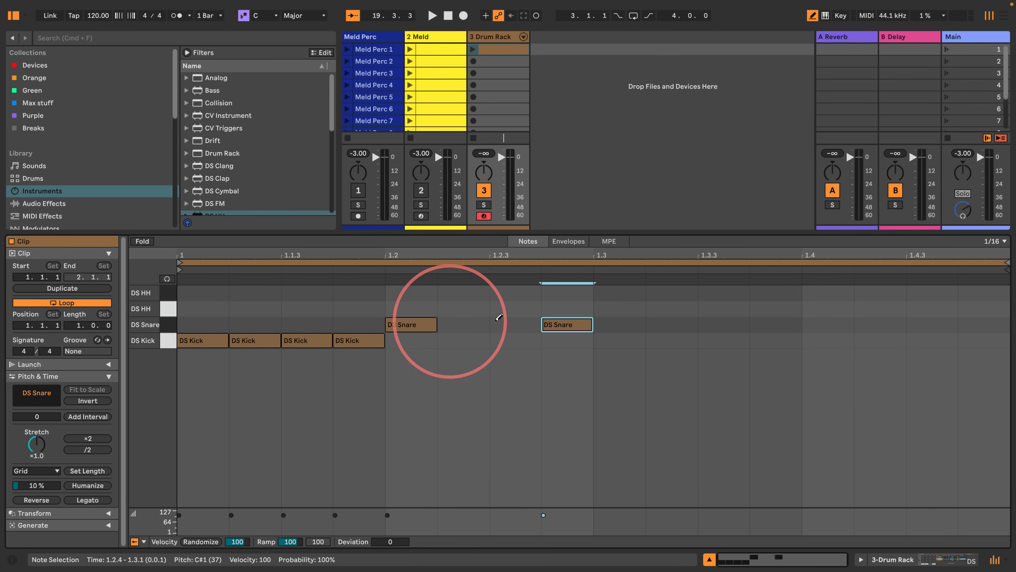
pyautogui.click(714, 323)
pyautogui.click(674, 323)
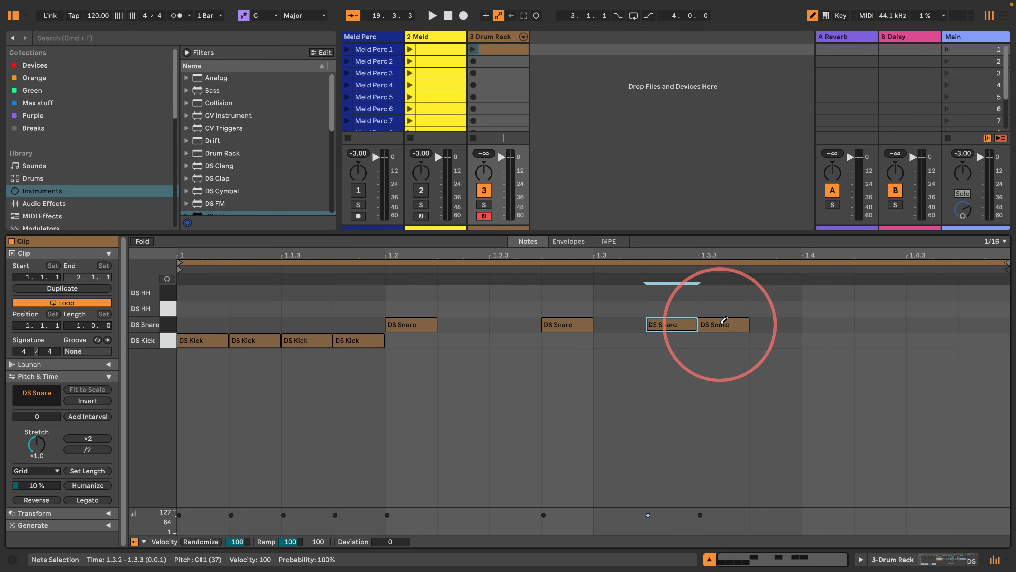
pyautogui.click(720, 323)
pyautogui.click(817, 324)
pyautogui.click(986, 324)
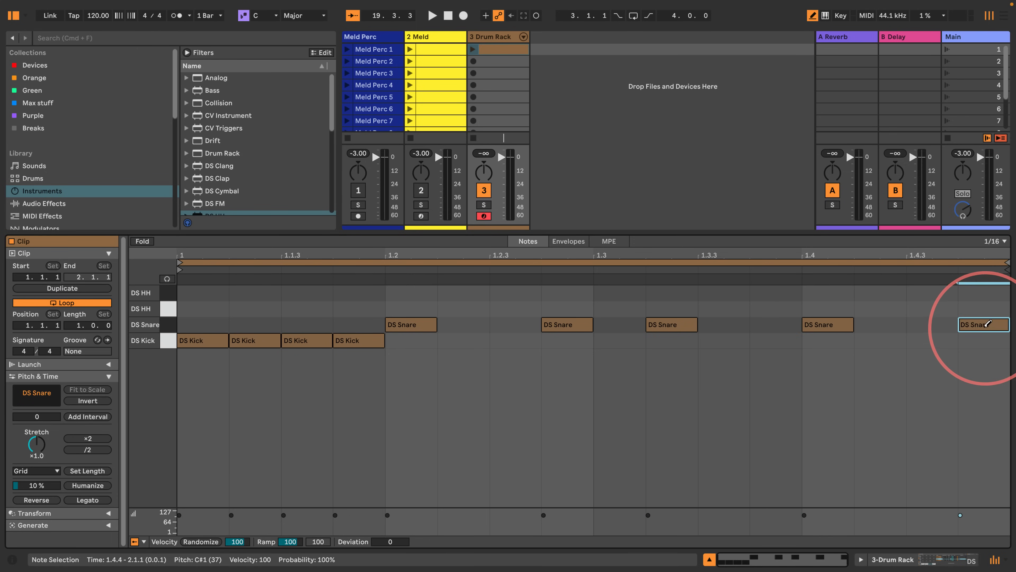
# - Fill the gaps between snares with DS Kick notes at 1.2.2, 1.2.3, 1.3, 1.3.3, 1.3.4, 1.4.2 and 1.4.3
pyautogui.moveTo(458, 341); pyautogui.dragTo(512, 344)
pyautogui.click(608, 341)
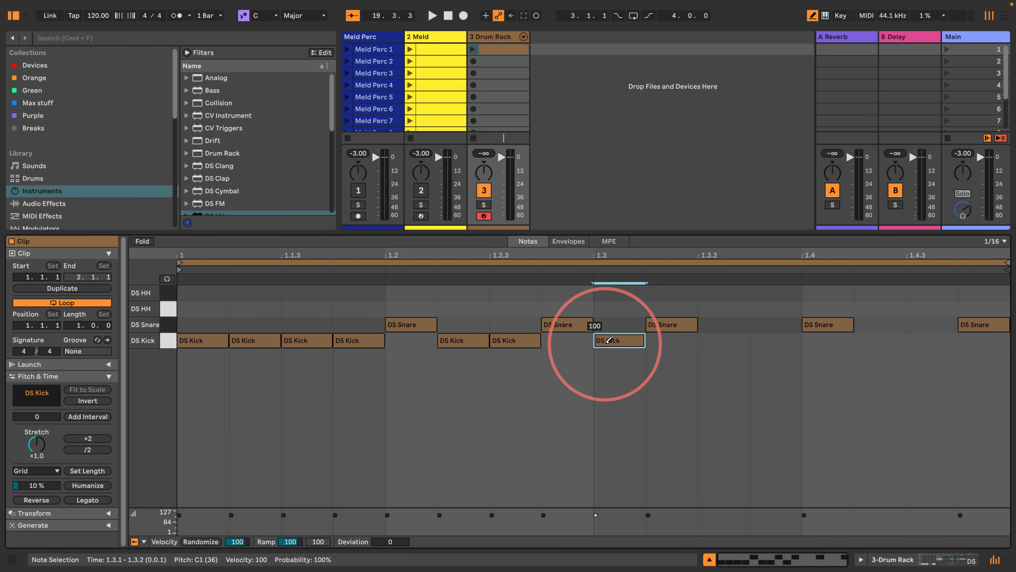
pyautogui.moveTo(720, 341); pyautogui.dragTo(772, 343)
pyautogui.moveTo(868, 340); pyautogui.dragTo(920, 341)
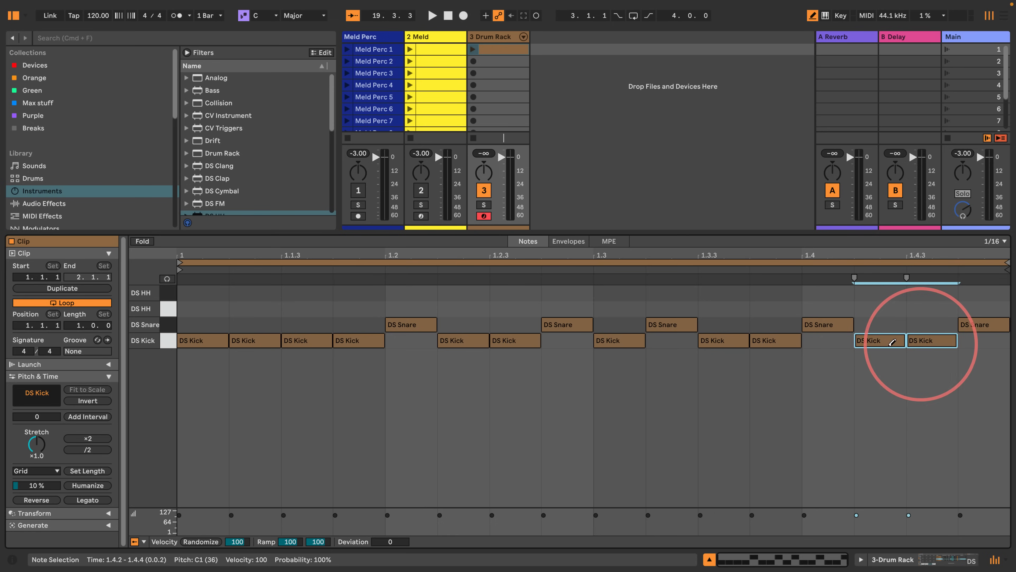
# - Set all DS Kick notes except the first to velocity 50 with a velocity deviation of +44
pyautogui.click(167, 342)
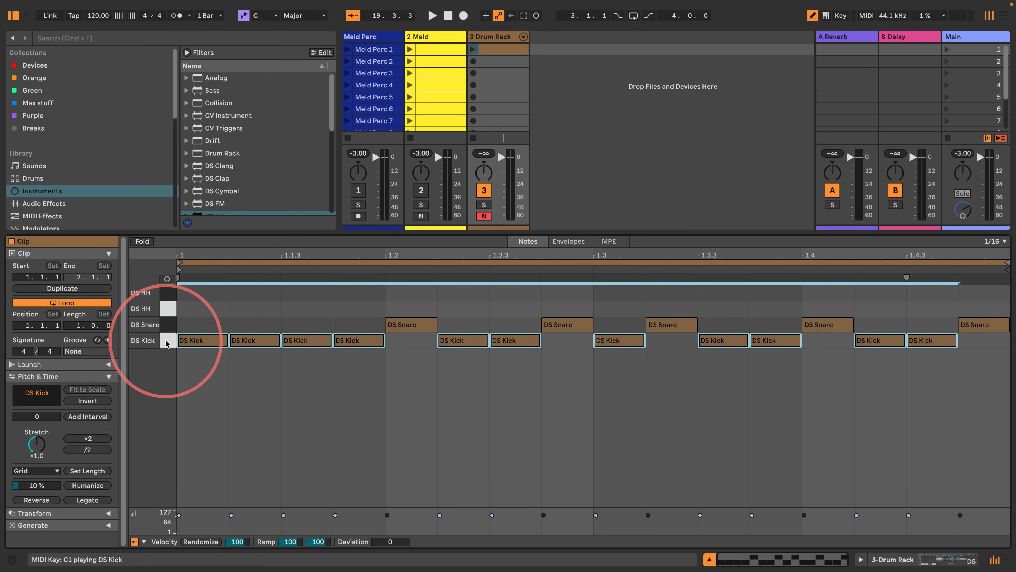
pyautogui.moveTo(247, 398); pyautogui.dragTo(938, 345)
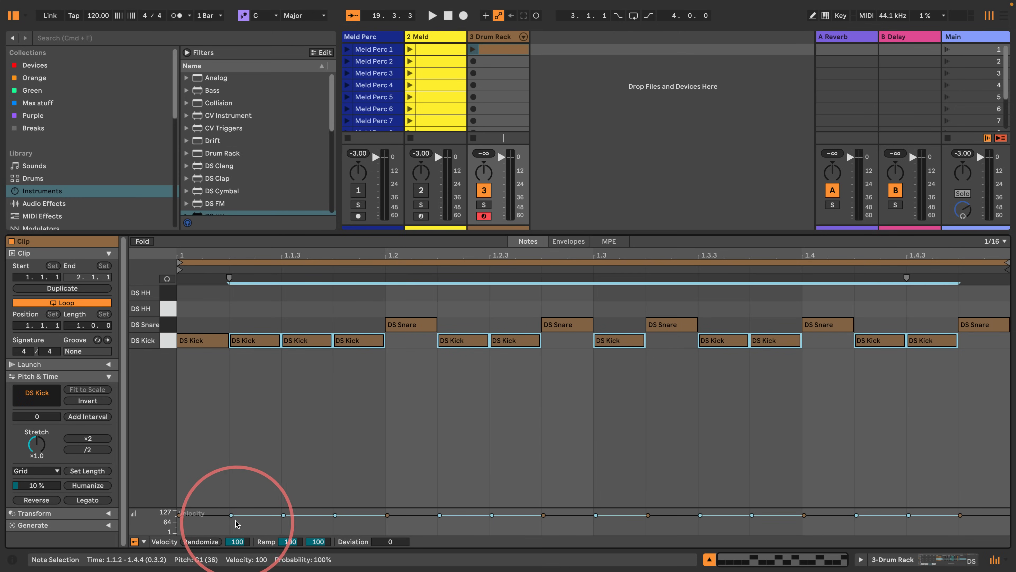
pyautogui.moveTo(238, 522); pyautogui.dragTo(236, 531)
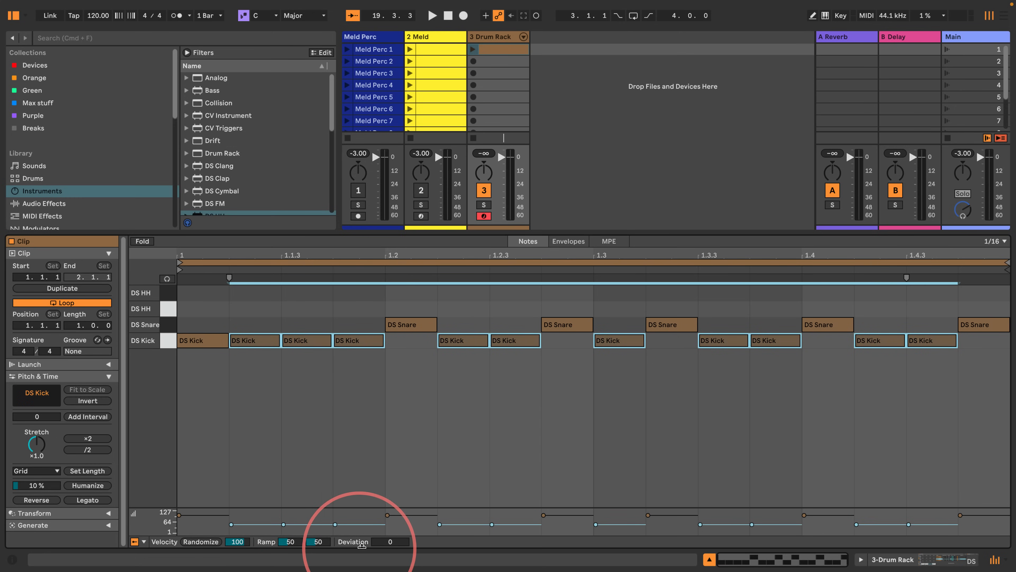
pyautogui.moveTo(374, 541); pyautogui.dragTo(384, 535)
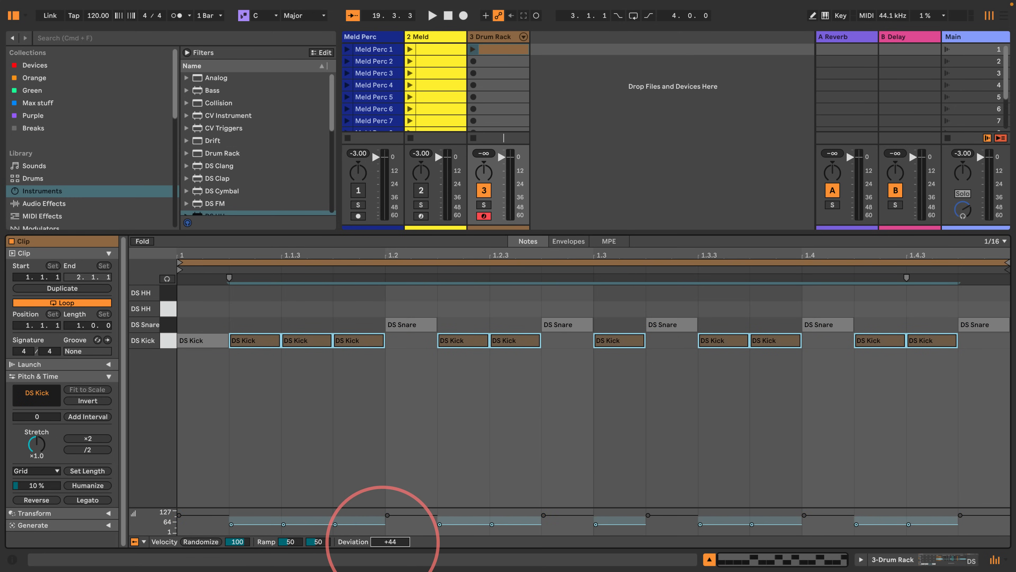
# - Show the Chance lane and set the probability of all DS Kick notes except the first to 55%
pyautogui.click(144, 542)
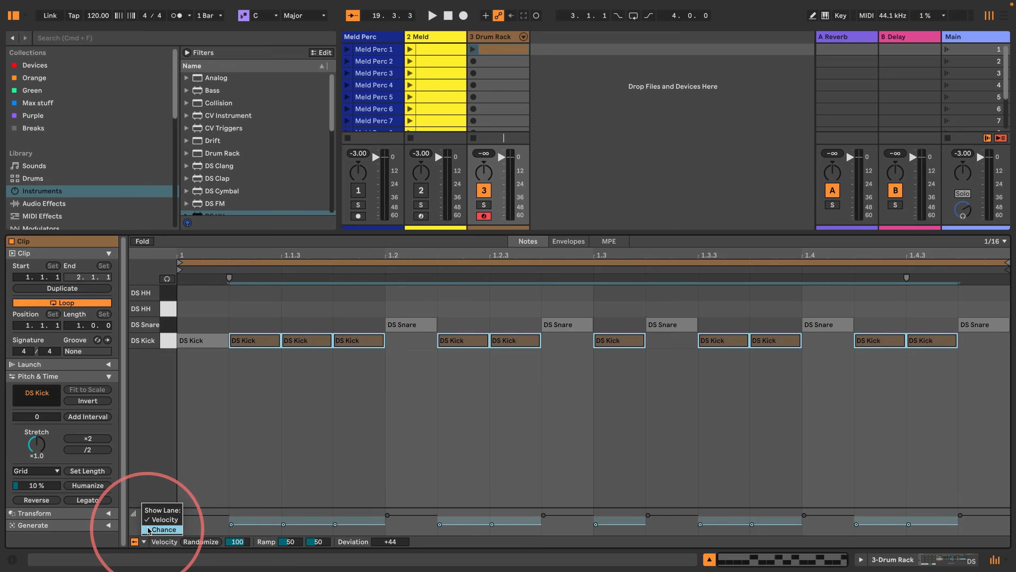
pyautogui.click(149, 530)
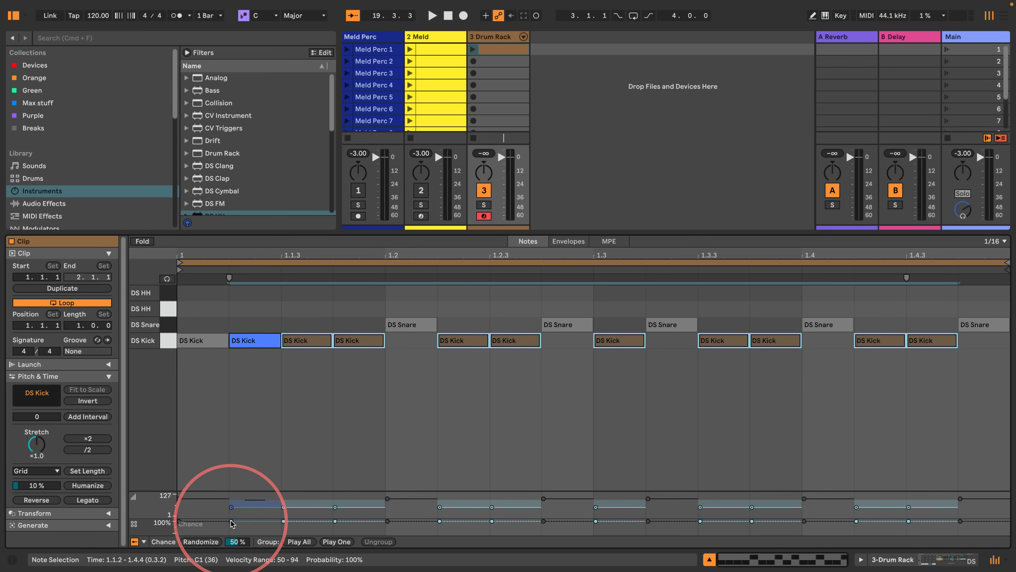
pyautogui.moveTo(232, 521); pyautogui.dragTo(232, 526)
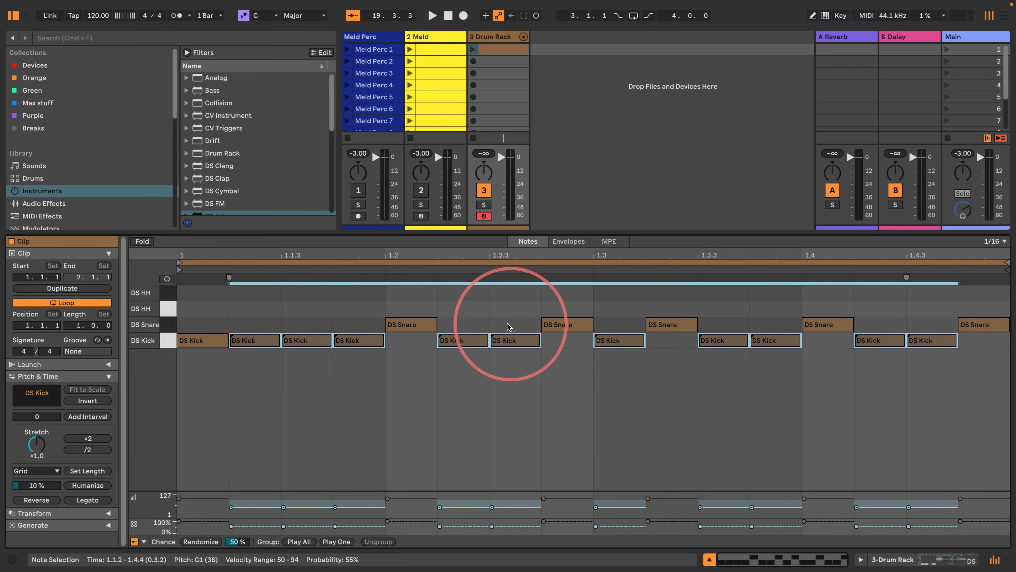
# - Set the DS Snare notes at 1.2.4, 1.3.2 and 1.4.4 to velocity 60 and probability 55%
pyautogui.moveTo(492, 323); pyautogui.dragTo(716, 325)
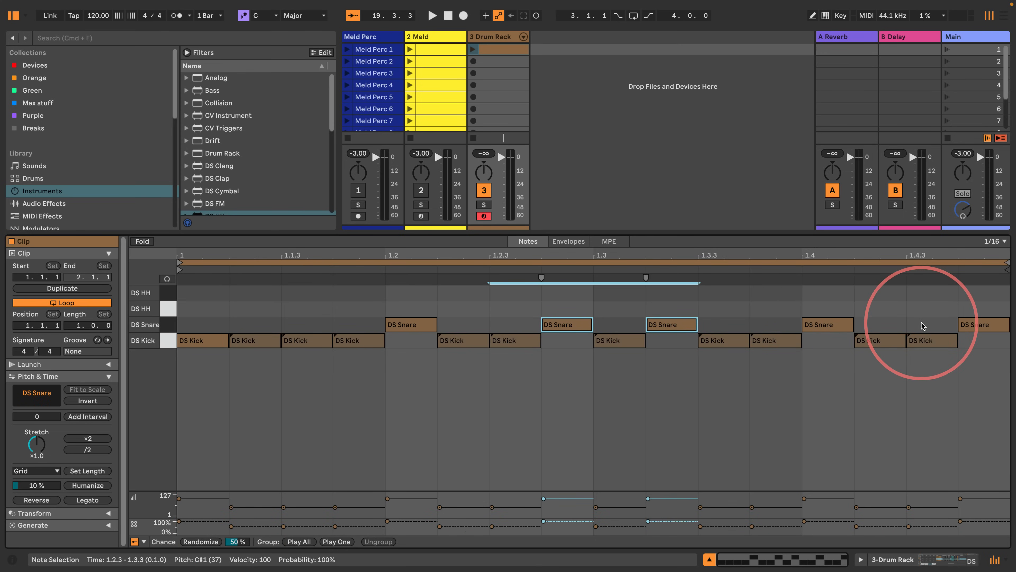
pyautogui.keyDown('shift'); pyautogui.click(980, 324); pyautogui.keyUp('shift')
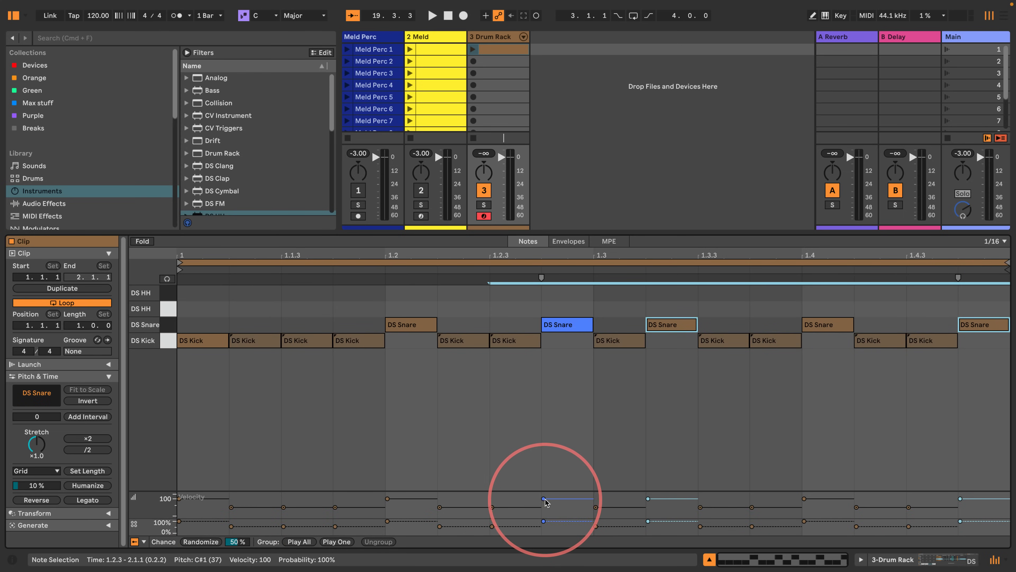
pyautogui.moveTo(547, 503); pyautogui.dragTo(543, 522)
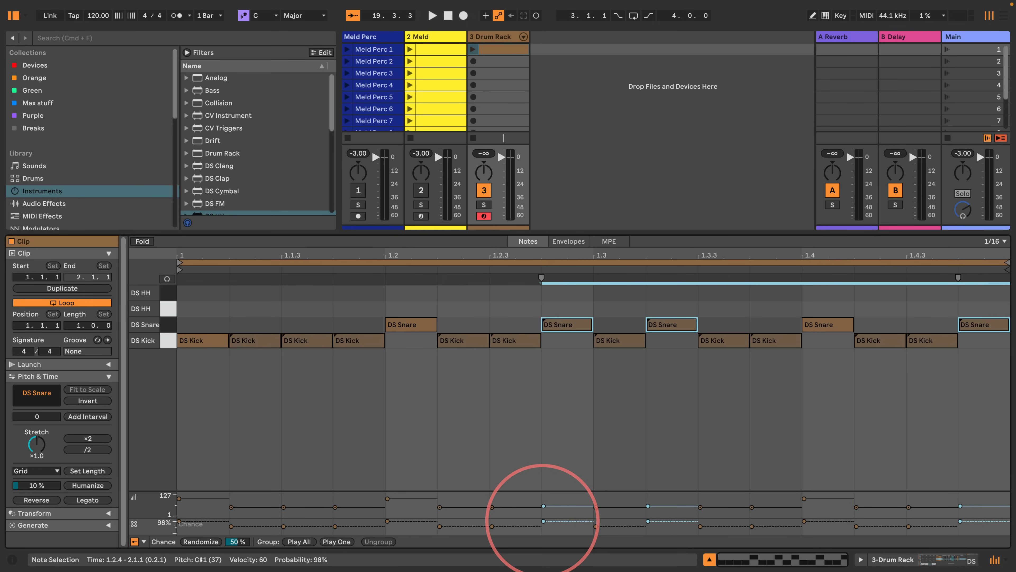
# - Play the drum clip and set the probability of all DS Kick notes except the first to 34%
pyautogui.click(472, 49)
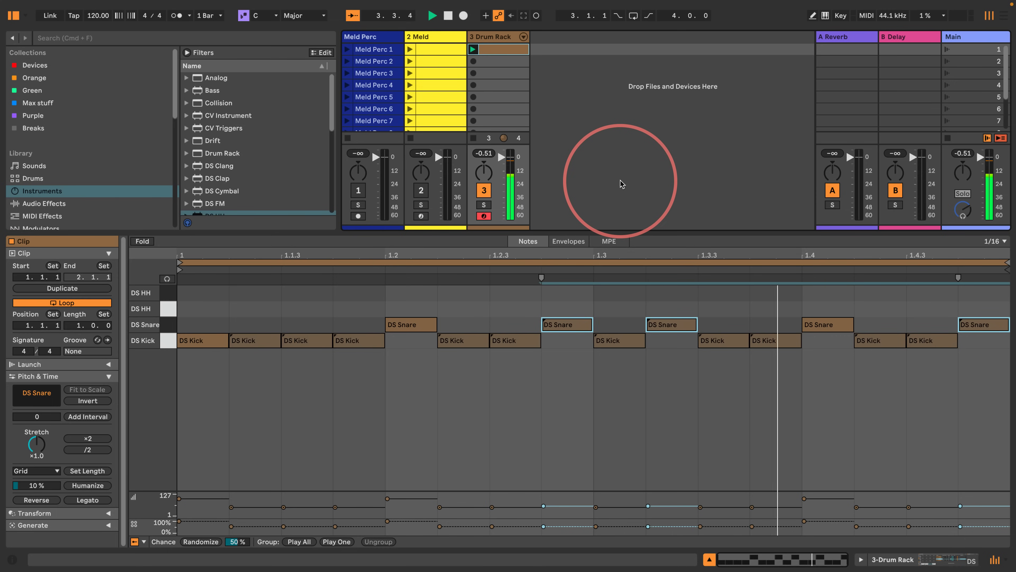
pyautogui.moveTo(251, 383); pyautogui.dragTo(948, 341)
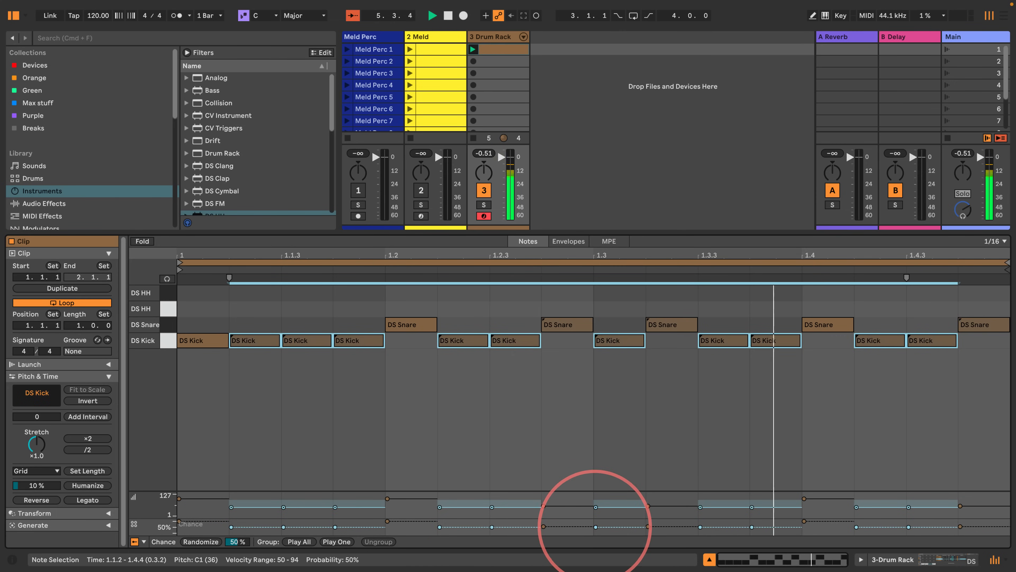
pyautogui.moveTo(596, 526); pyautogui.dragTo(596, 529)
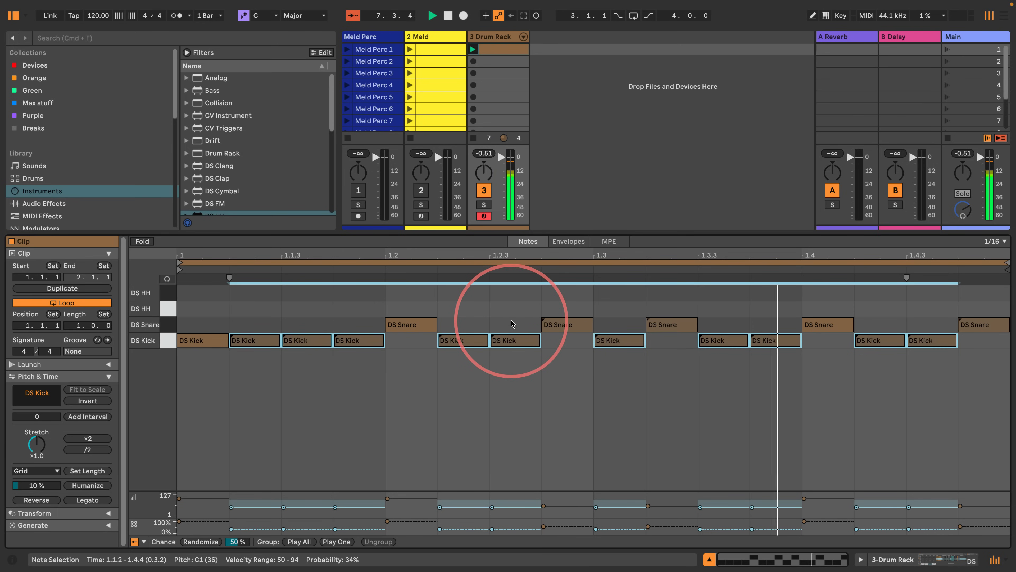
# - Set the probability of the DS Snare notes at 1.2.4, 1.3.2 and 1.4.4 to 26%
pyautogui.click(517, 326)
pyautogui.moveTo(516, 323); pyautogui.dragTo(712, 293)
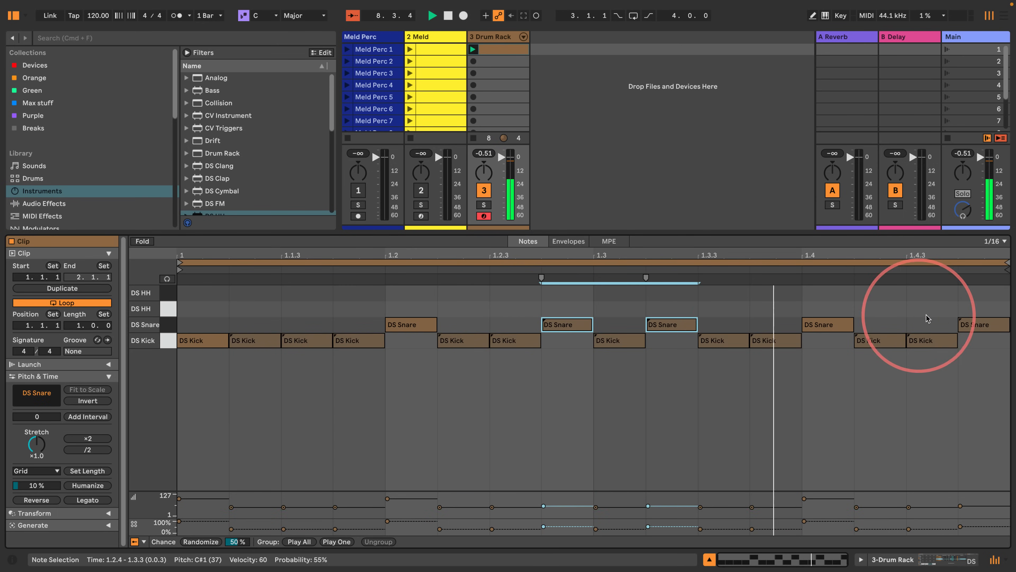
pyautogui.moveTo(941, 324); pyautogui.dragTo(969, 307)
pyautogui.moveTo(960, 526); pyautogui.dragTo(960, 529)
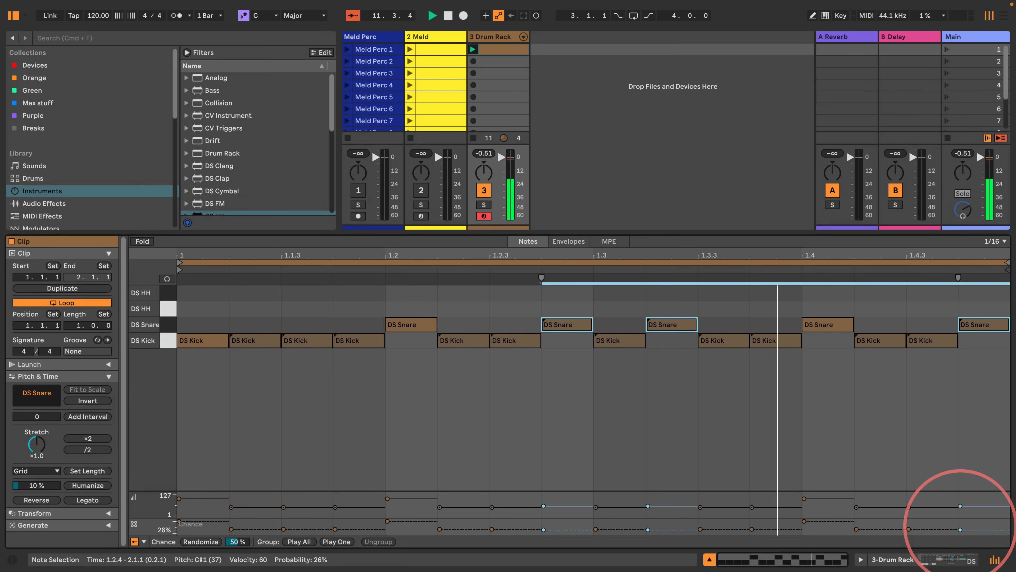
# - Add notes on both DS HH rows at 1.1.3, 1.2.3, 1.3.3 and 1.4.3
pyautogui.click(306, 297)
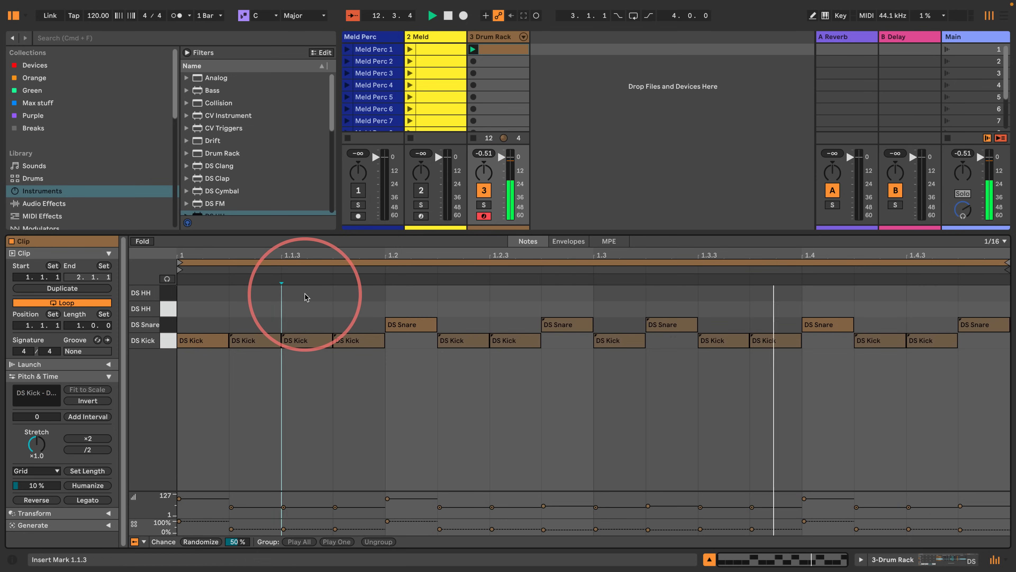
pyautogui.doubleClick(306, 297)
pyautogui.doubleClick(304, 308)
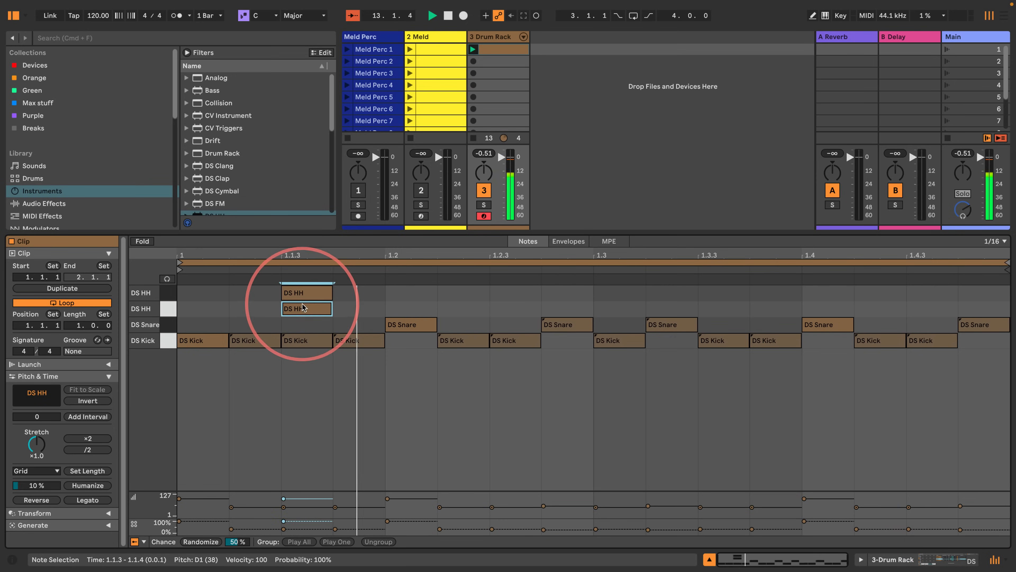
pyautogui.doubleClick(505, 293)
pyautogui.doubleClick(505, 309)
pyautogui.press('b')
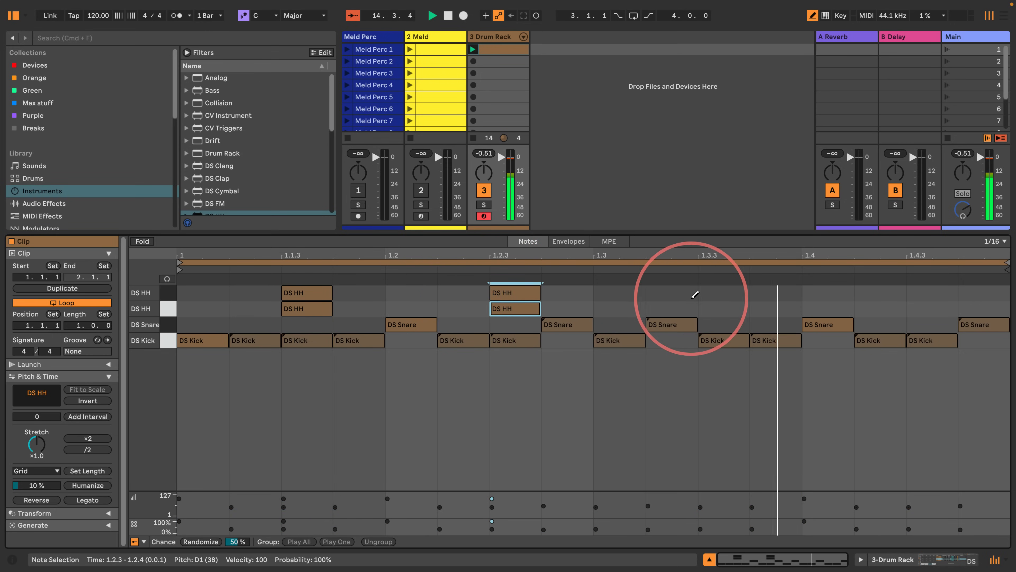
pyautogui.click(719, 292)
pyautogui.click(718, 309)
pyautogui.click(928, 293)
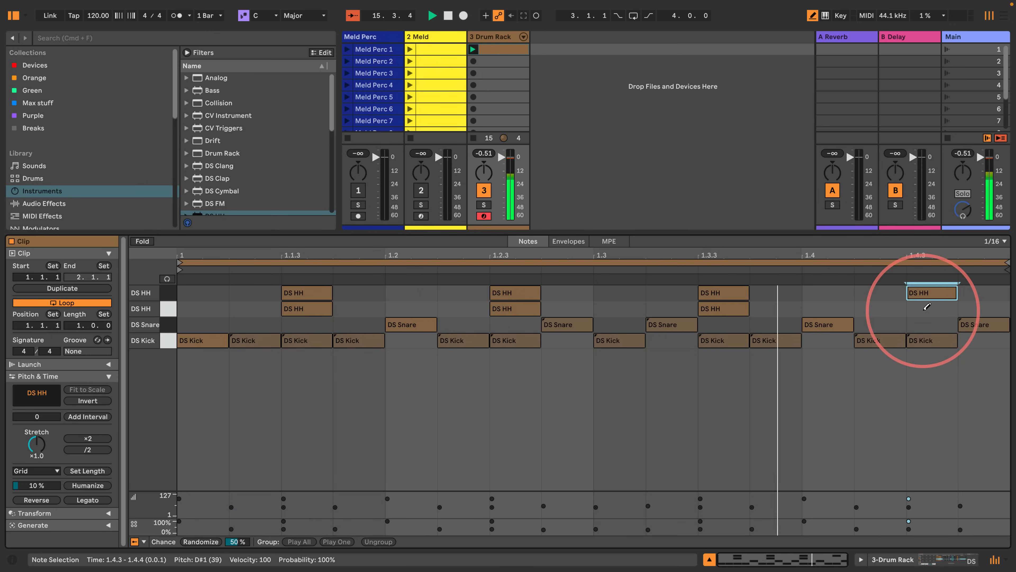
pyautogui.click(926, 308)
pyautogui.press('b')
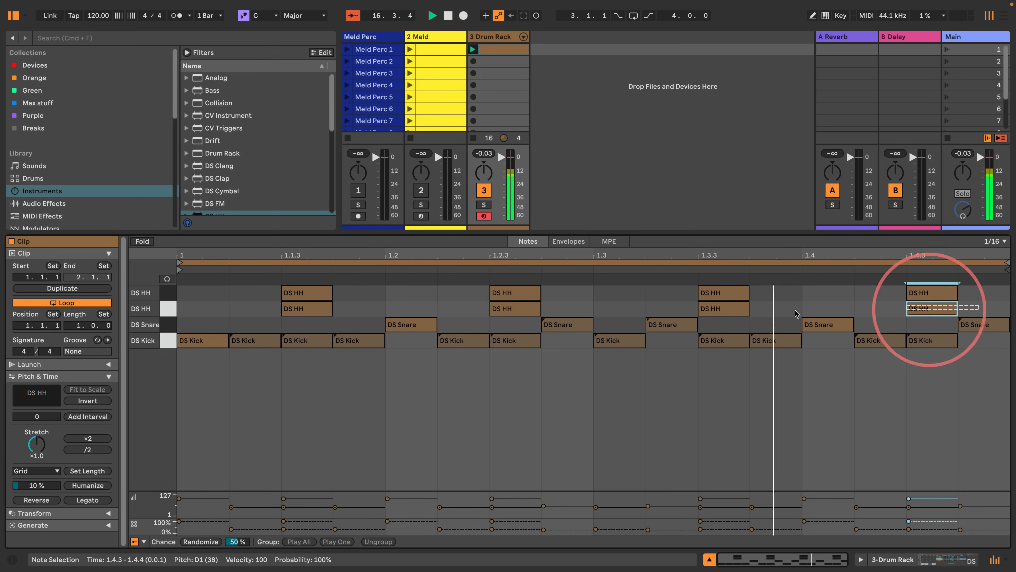
# - Set the probability of the notes on both DS HH rows to 24%
pyautogui.moveTo(795, 310); pyautogui.dragTo(268, 278)
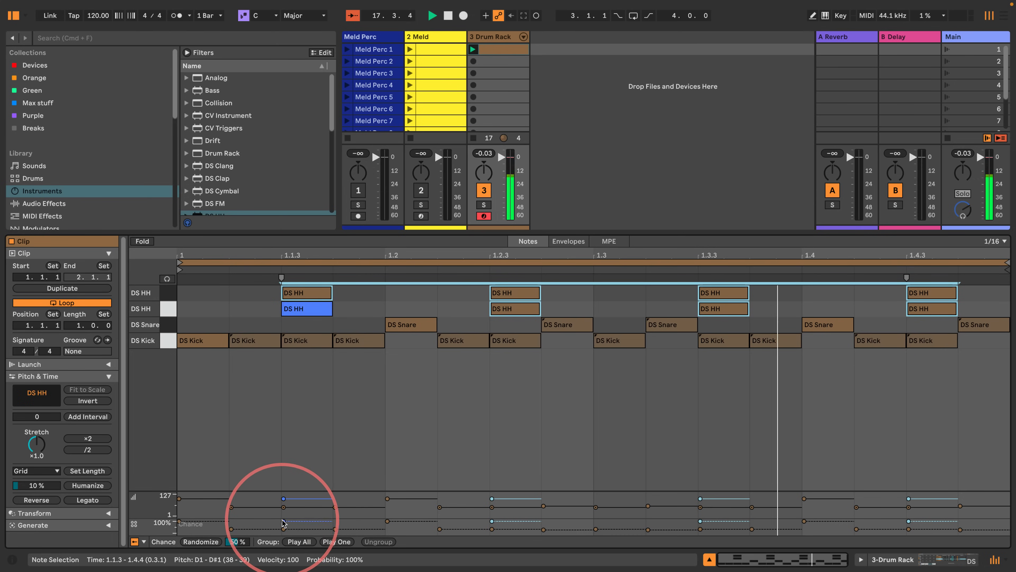
pyautogui.moveTo(282, 522); pyautogui.dragTo(282, 529)
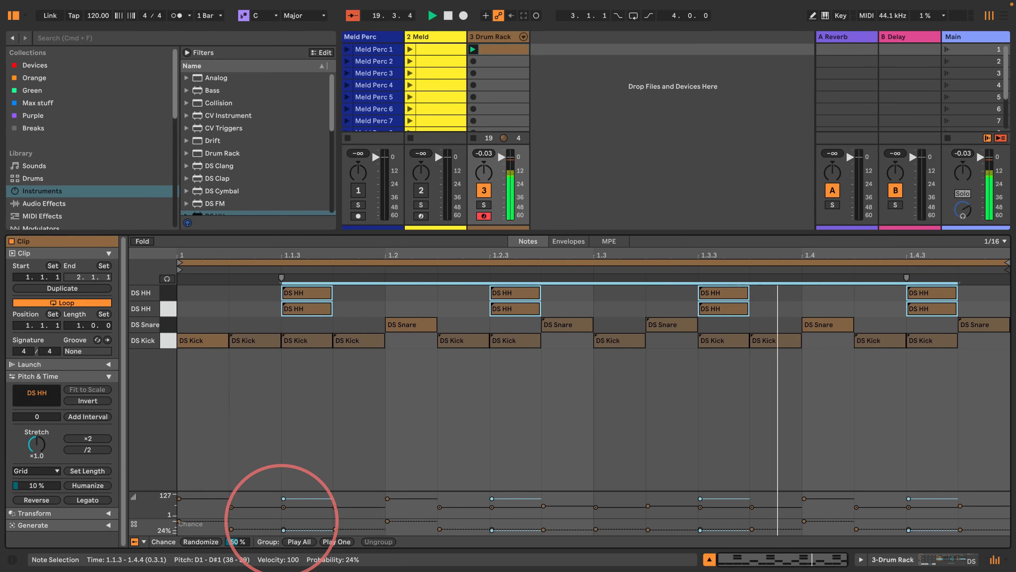
# - Fill every empty sixteenth on the D1 DS HH row with notes across the whole bar
pyautogui.click(229, 296)
pyautogui.press('b')
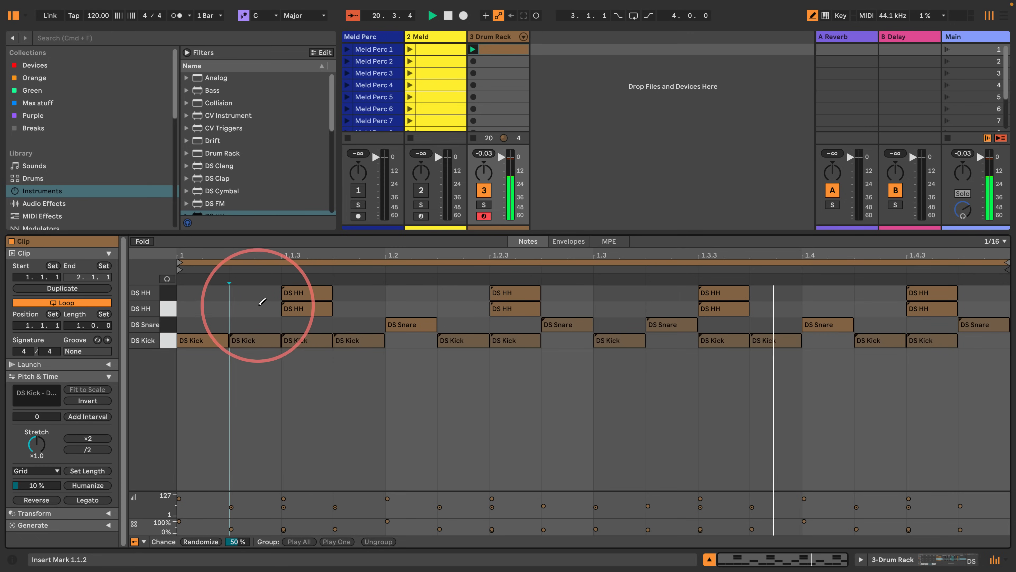
pyautogui.moveTo(260, 307); pyautogui.dragTo(211, 309)
pyautogui.moveTo(361, 306); pyautogui.dragTo(469, 304)
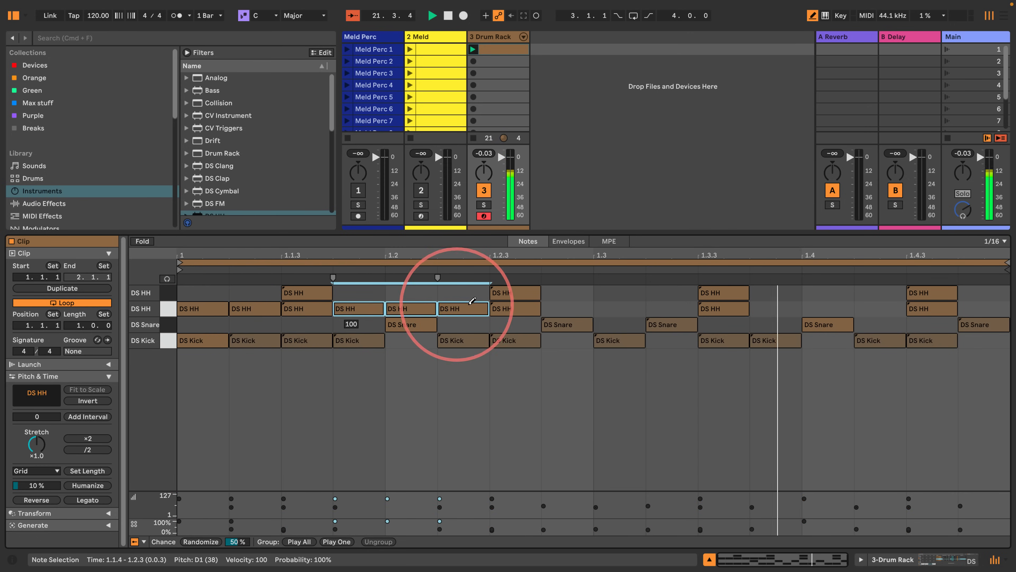
pyautogui.moveTo(568, 308); pyautogui.dragTo(681, 307)
pyautogui.moveTo(785, 307); pyautogui.dragTo(866, 302)
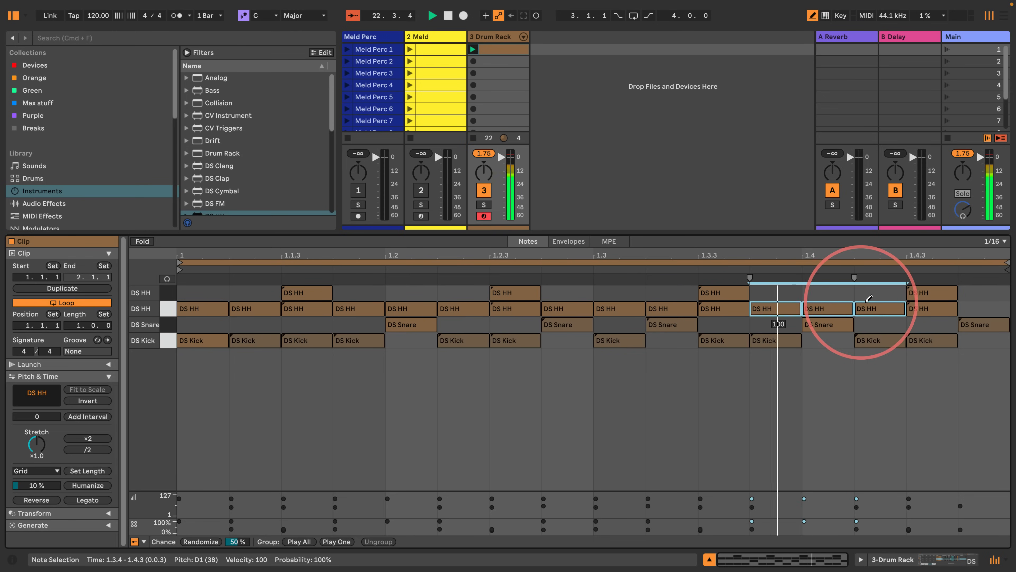
pyautogui.click(970, 307)
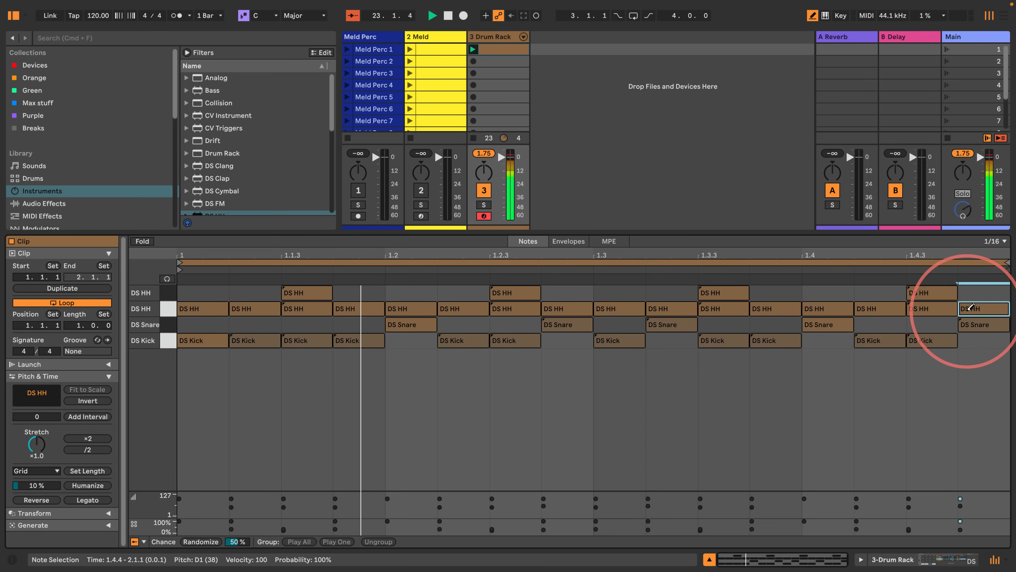
# - Set the velocity of all notes on the D1 DS HH row to 37 with a deviation of +40
pyautogui.click(171, 312)
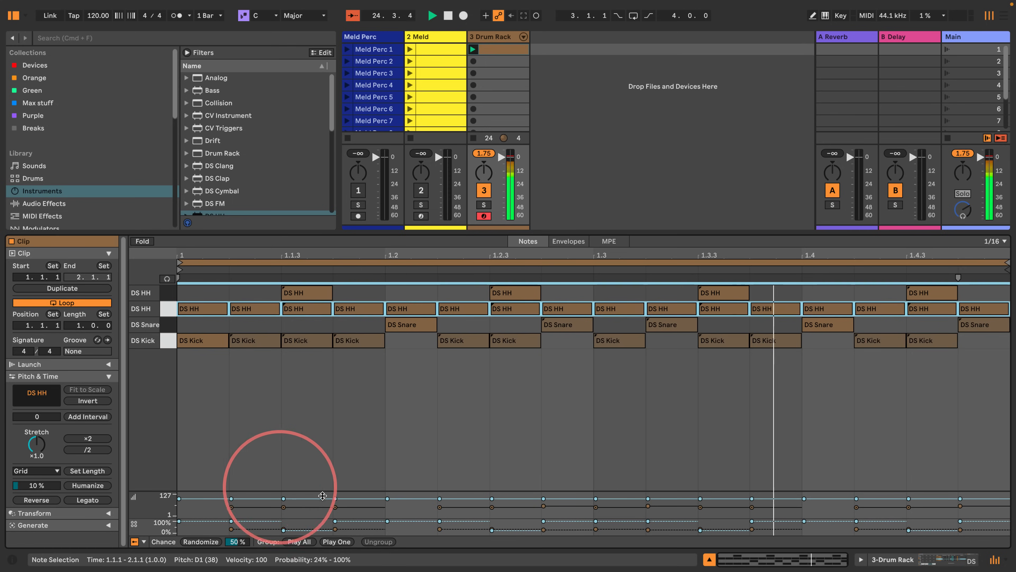
pyautogui.moveTo(323, 495); pyautogui.dragTo(334, 501)
pyautogui.moveTo(395, 546); pyautogui.dragTo(395, 532)
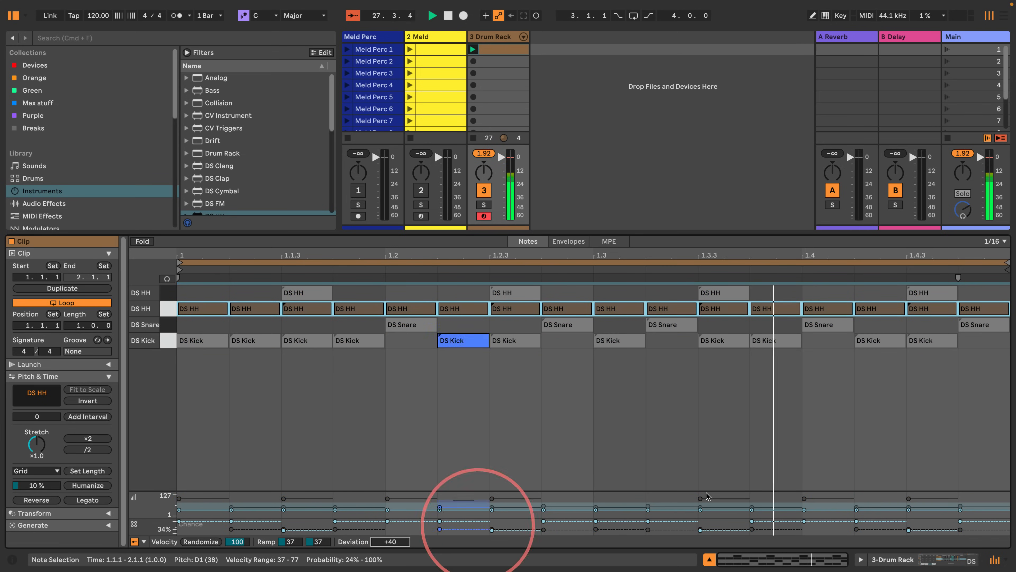
# - Set the Decay of the DS HH on pad D#1 to 100% and stop playback
pyautogui.click(877, 559)
pyautogui.click(167, 524)
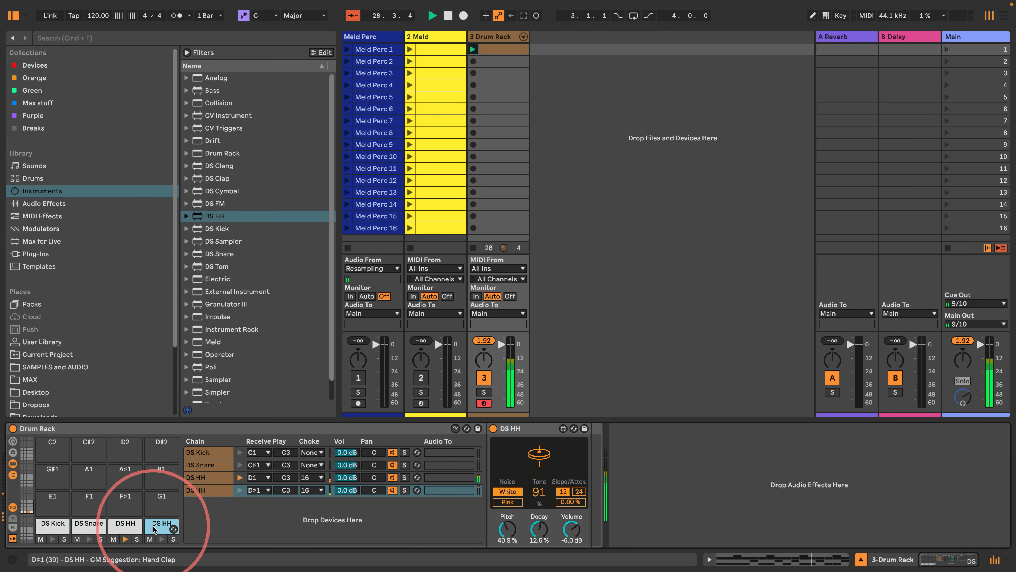
pyautogui.moveTo(539, 530); pyautogui.dragTo(539, 487)
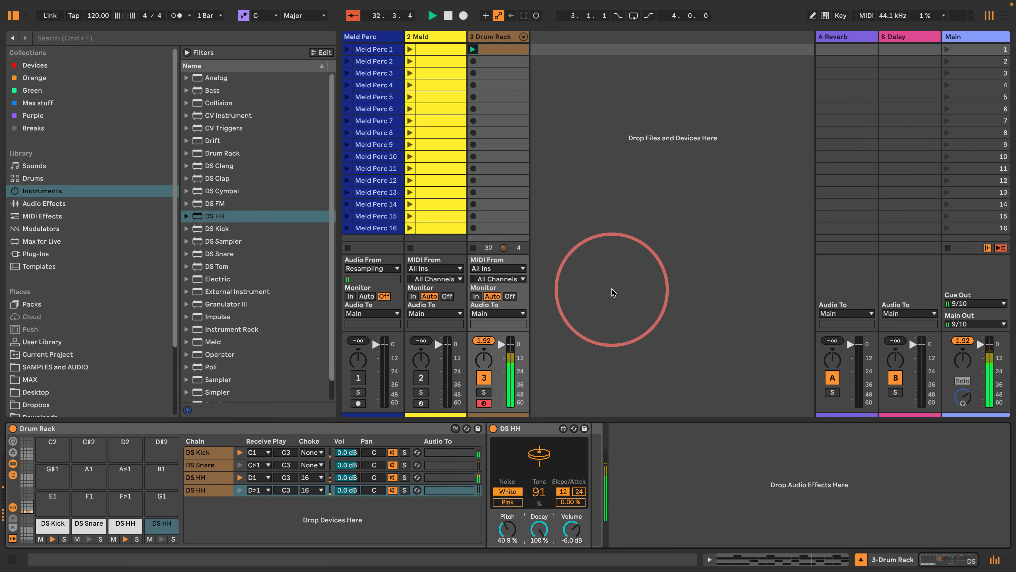
pyautogui.press('space')
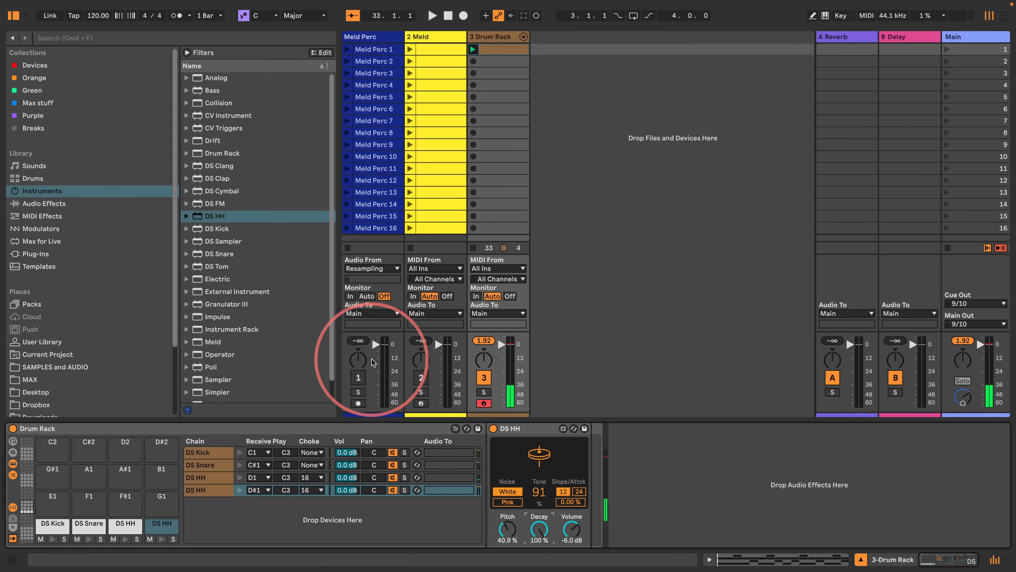
# - Examine the loaded kick, snare and hi-hat pads and the empty pads C2 to D#2 in the Drum Rack
pyautogui.click(52, 524)
pyautogui.click(89, 525)
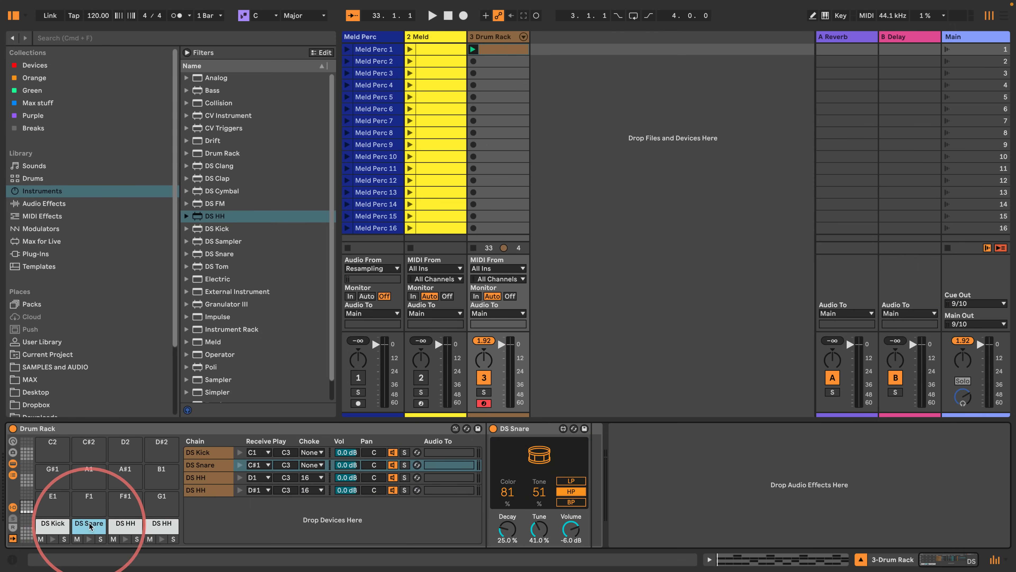
pyautogui.click(125, 525)
pyautogui.click(161, 524)
pyautogui.click(51, 445)
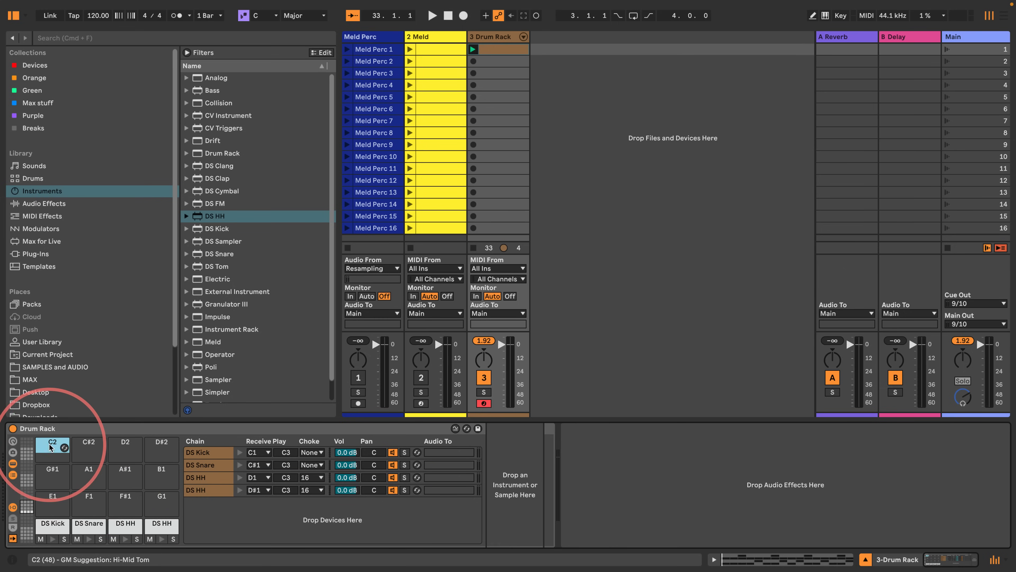
pyautogui.click(87, 445)
pyautogui.click(128, 445)
pyautogui.click(156, 445)
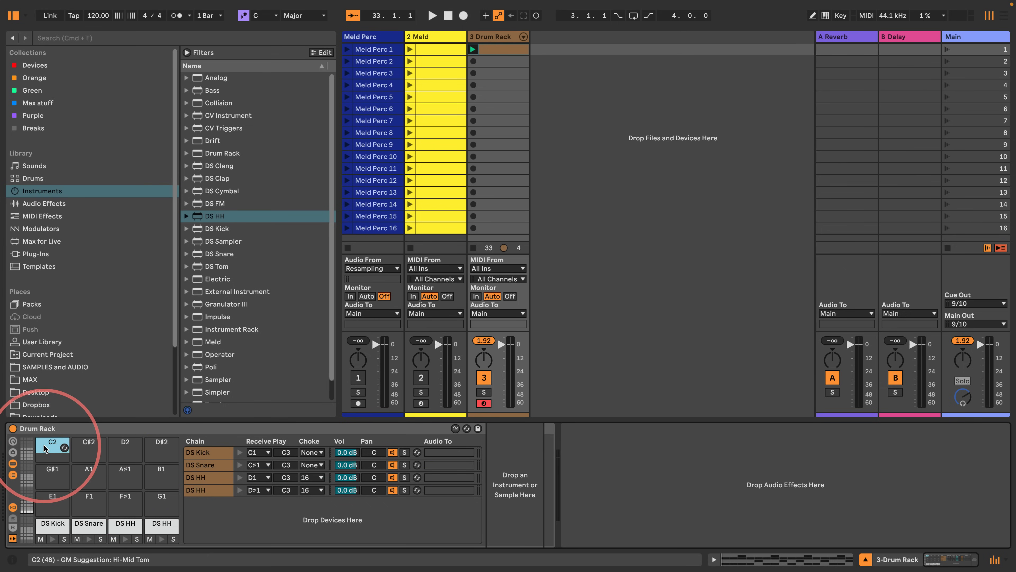
pyautogui.click(54, 525)
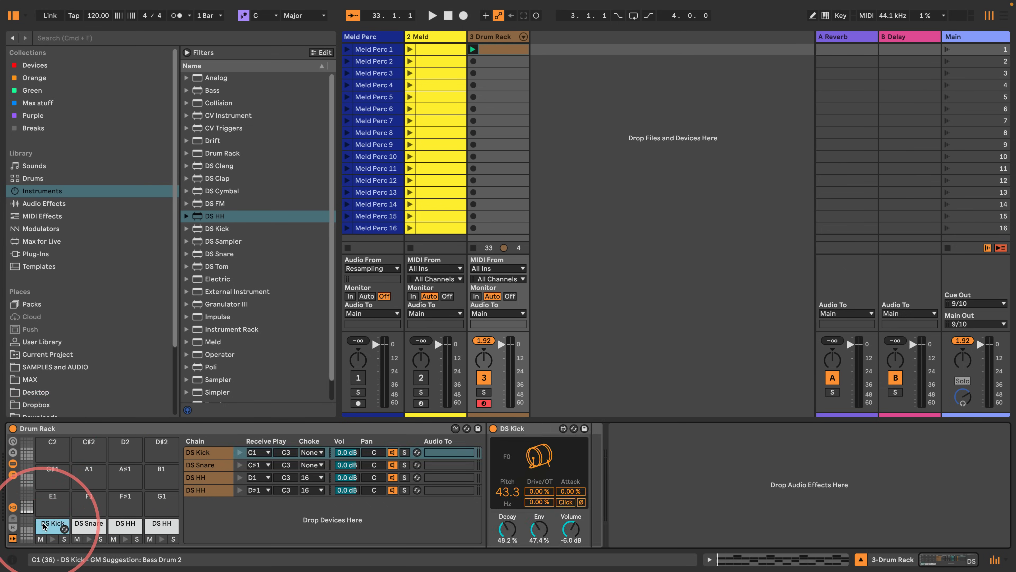
# - Add an Expression Control MIDI effect to the empty E1 pad of the Drum Rack
pyautogui.click(53, 501)
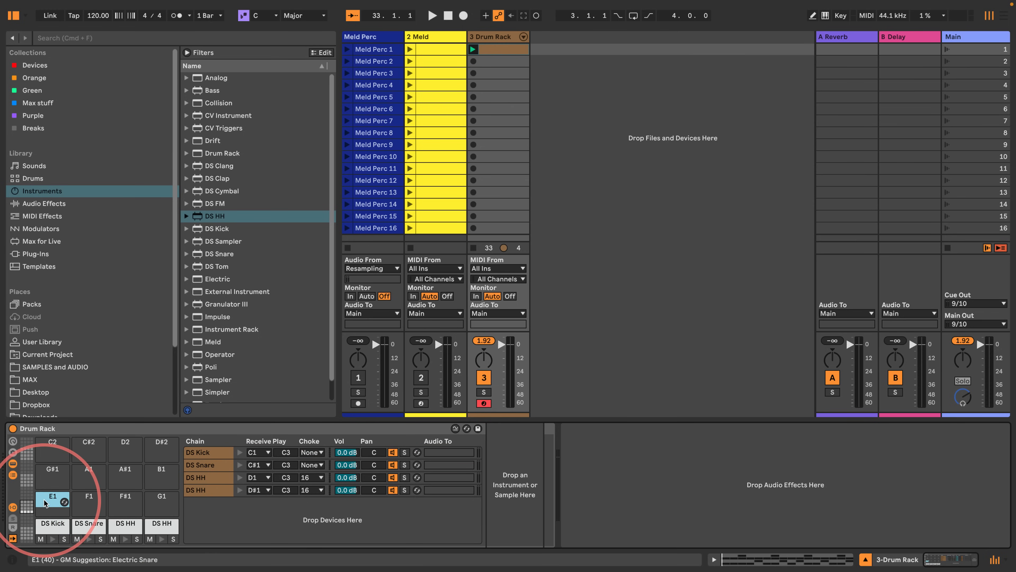
pyautogui.click(42, 216)
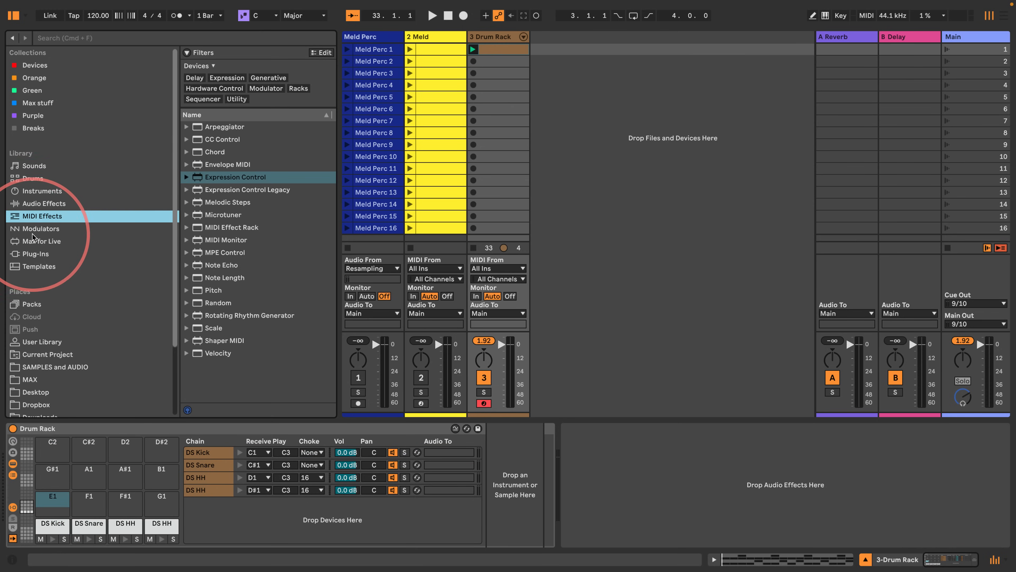
pyautogui.click(34, 229)
pyautogui.click(42, 217)
pyautogui.moveTo(184, 174); pyautogui.dragTo(54, 499)
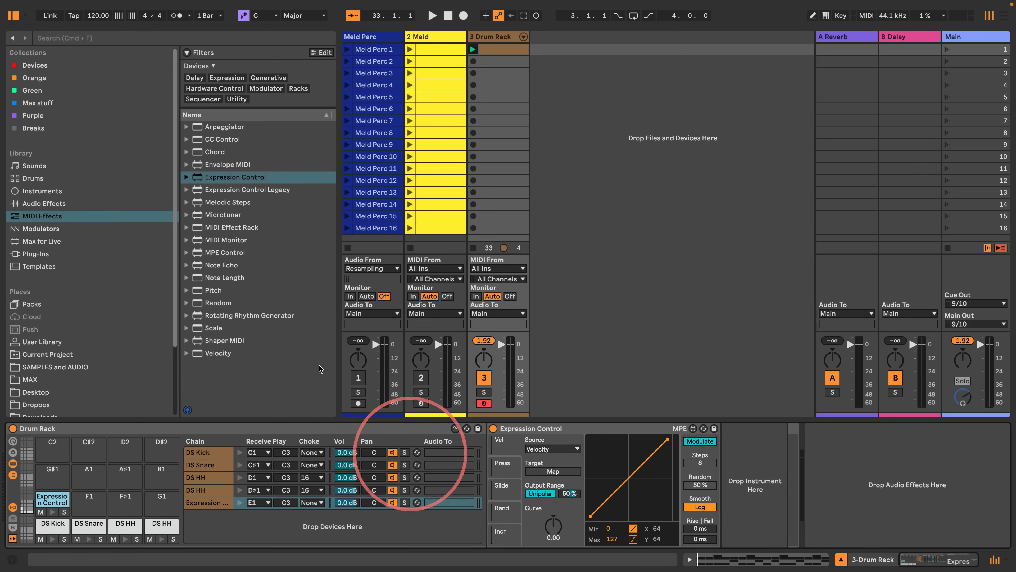
# - Replace the Expression Control device on pad E1 with its Random preset
pyautogui.click(186, 177)
pyautogui.moveTo(228, 189); pyautogui.dragTo(560, 440)
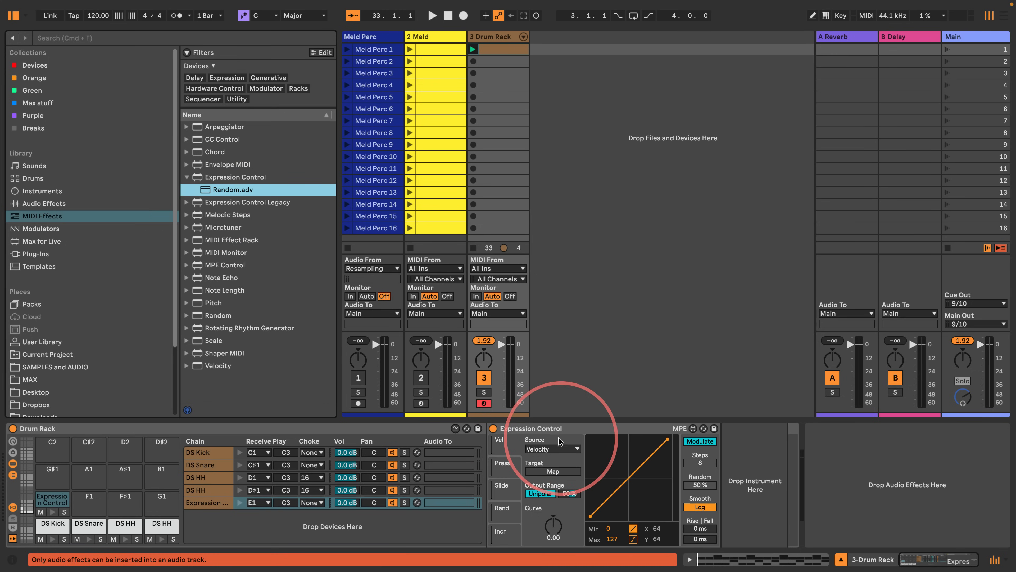
pyautogui.click(523, 429)
pyautogui.press('Delete')
pyautogui.moveTo(211, 196); pyautogui.dragTo(498, 457)
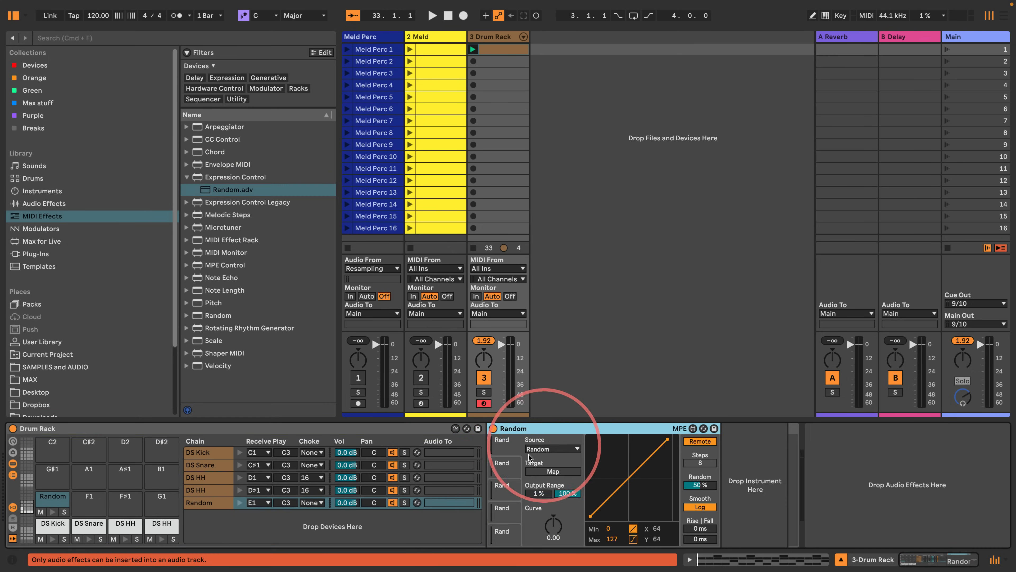
# - Map two of the Random device's modulation slots to the DS Kick's Decay and Pitch
pyautogui.click(534, 471)
pyautogui.click(198, 452)
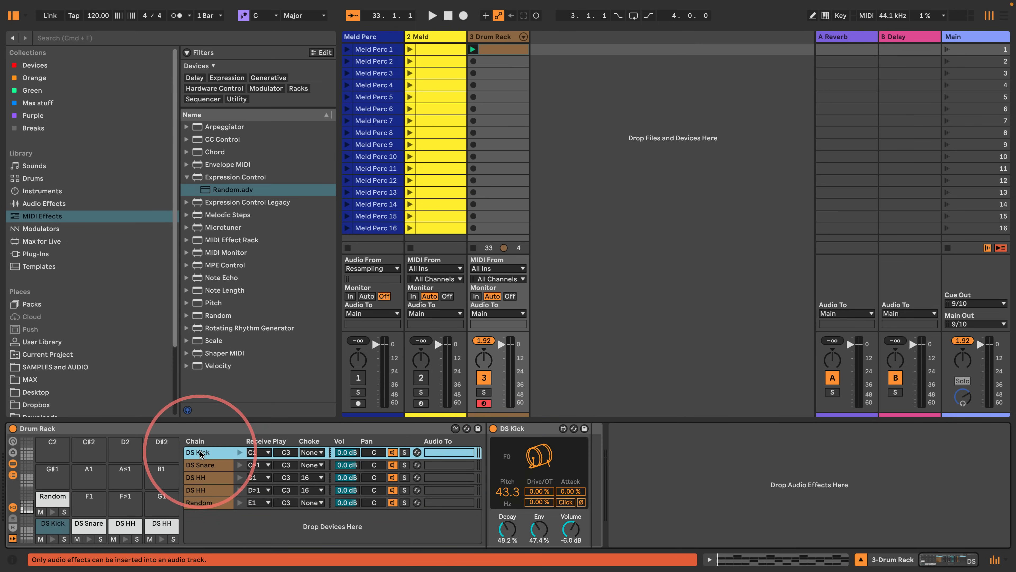
pyautogui.click(507, 530)
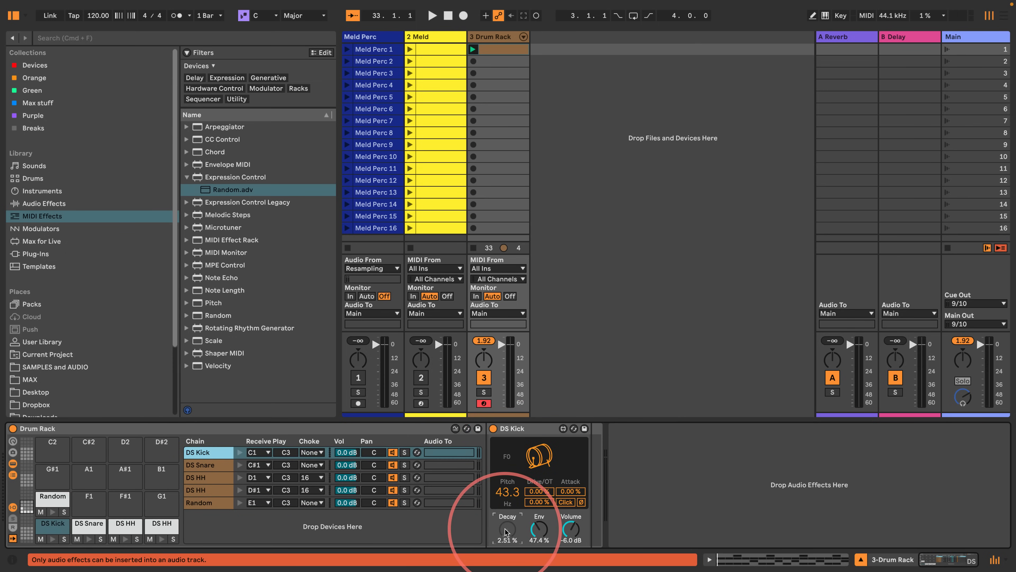
pyautogui.click(55, 499)
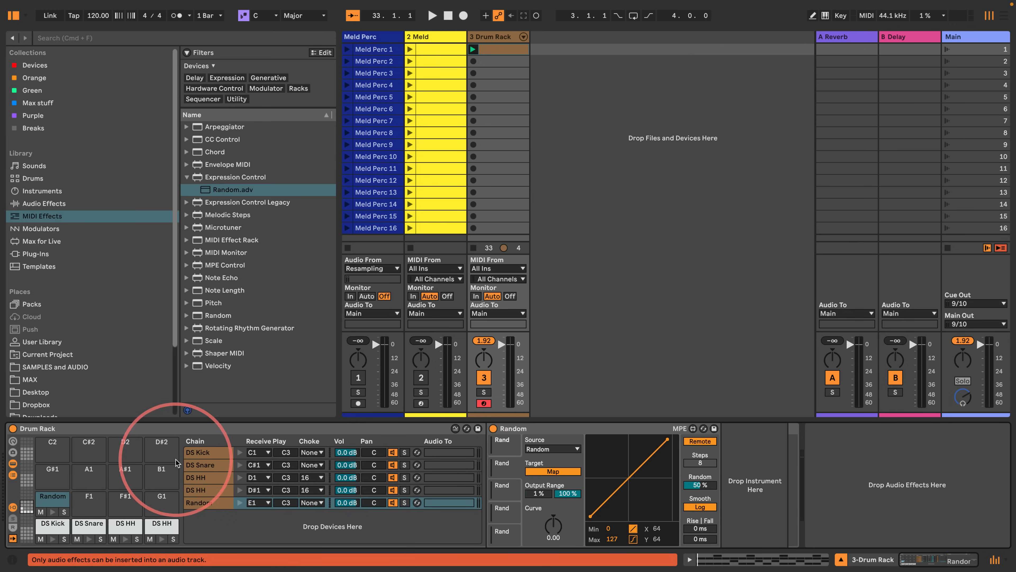
pyautogui.click(52, 523)
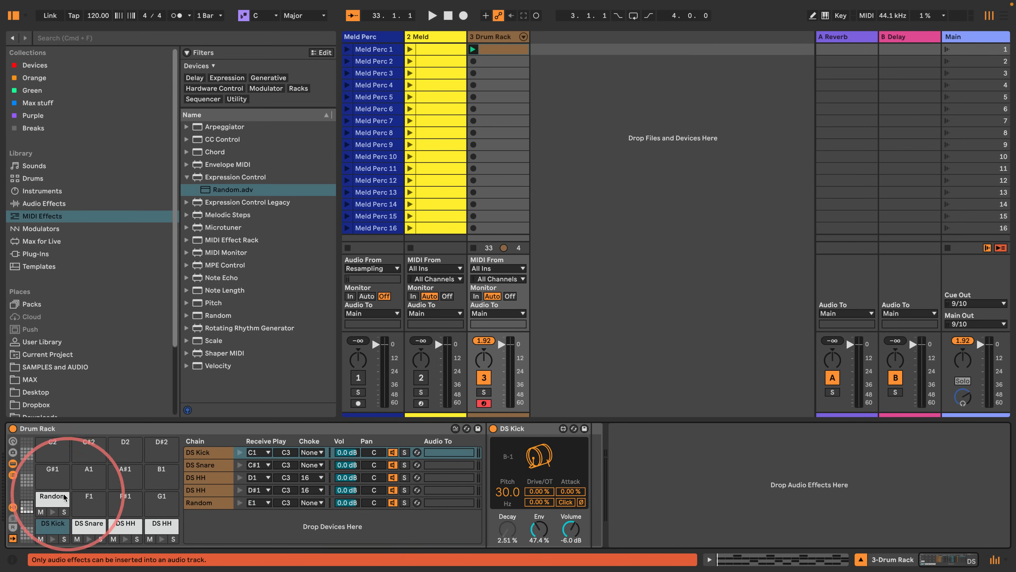
# - Map another modulation slot of the Random device to the DS Kick's Env parameter
pyautogui.click(52, 496)
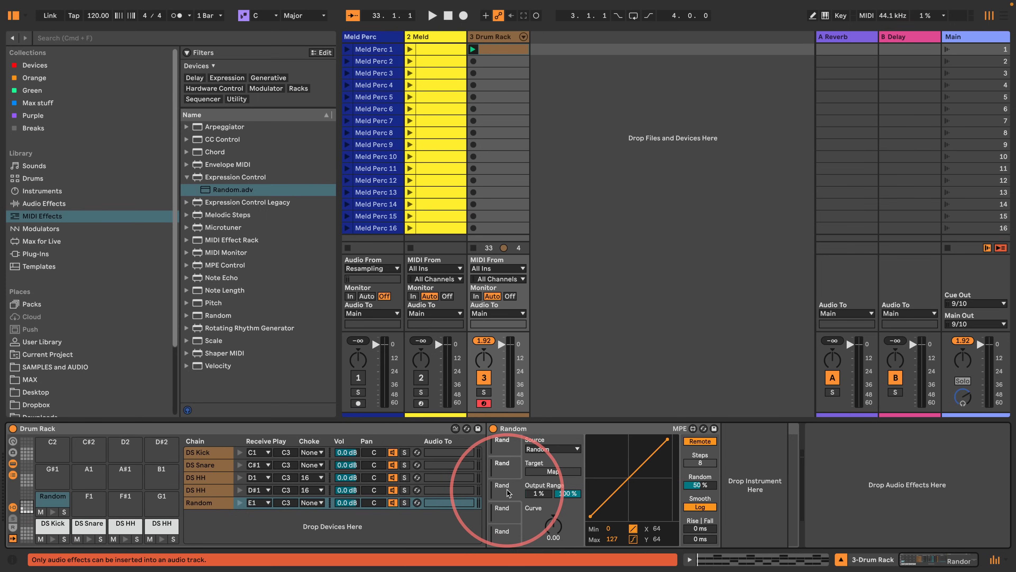
pyautogui.click(577, 471)
pyautogui.click(53, 524)
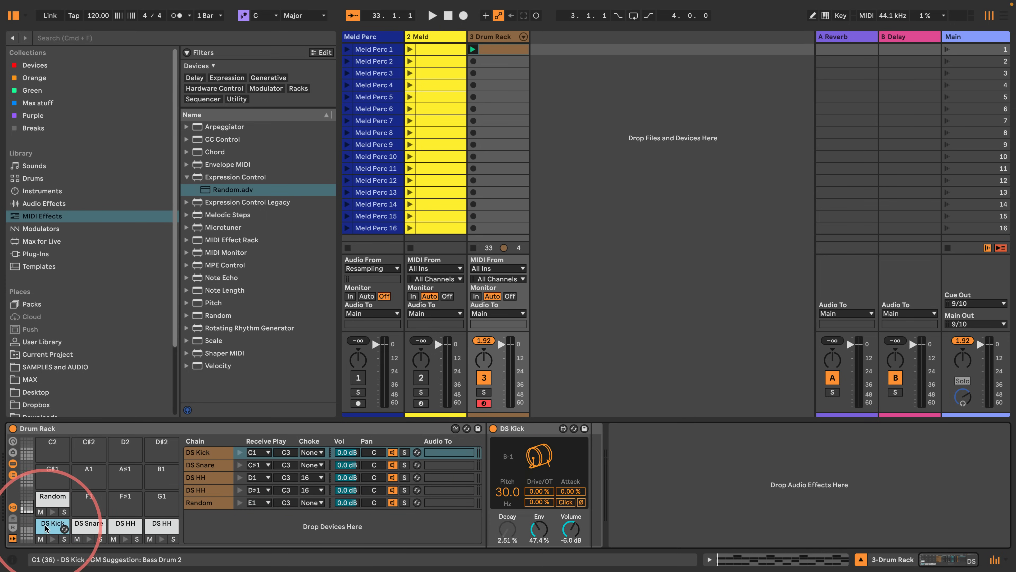
pyautogui.click(539, 528)
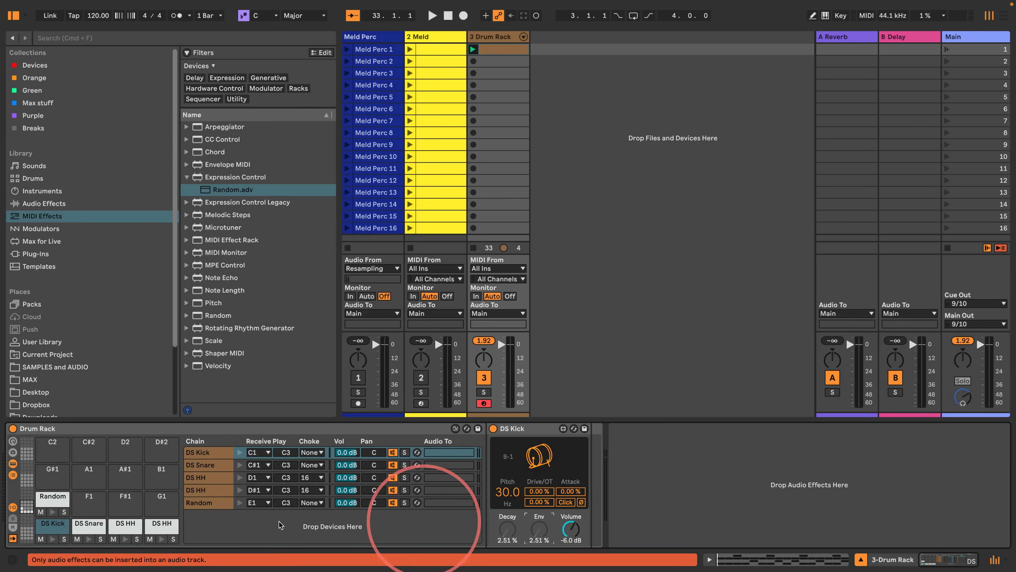
# - Set the minimum output range of the Random device's Decay mapping to 25% and trigger the DS Kick
pyautogui.click(52, 498)
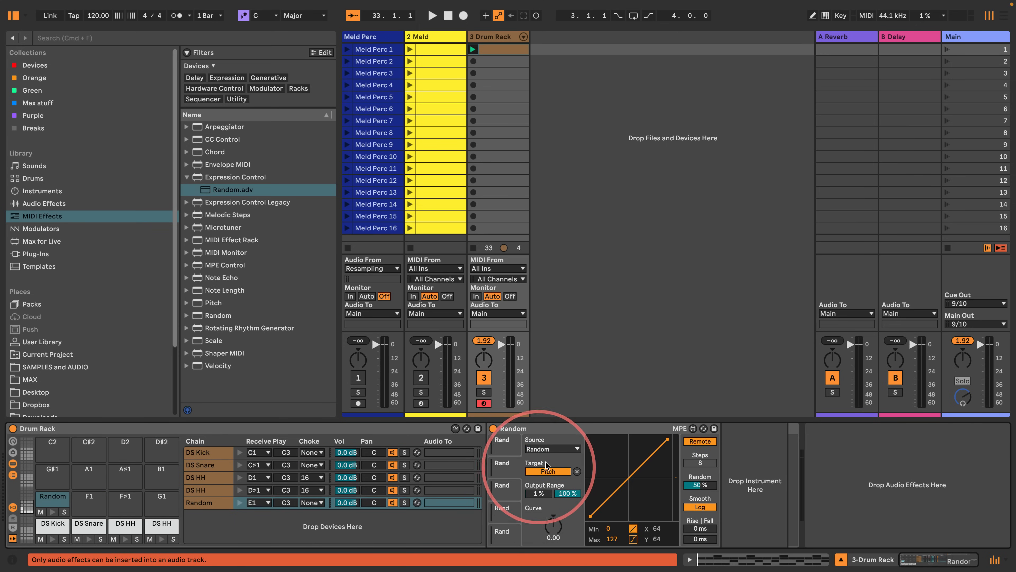
pyautogui.click(497, 466)
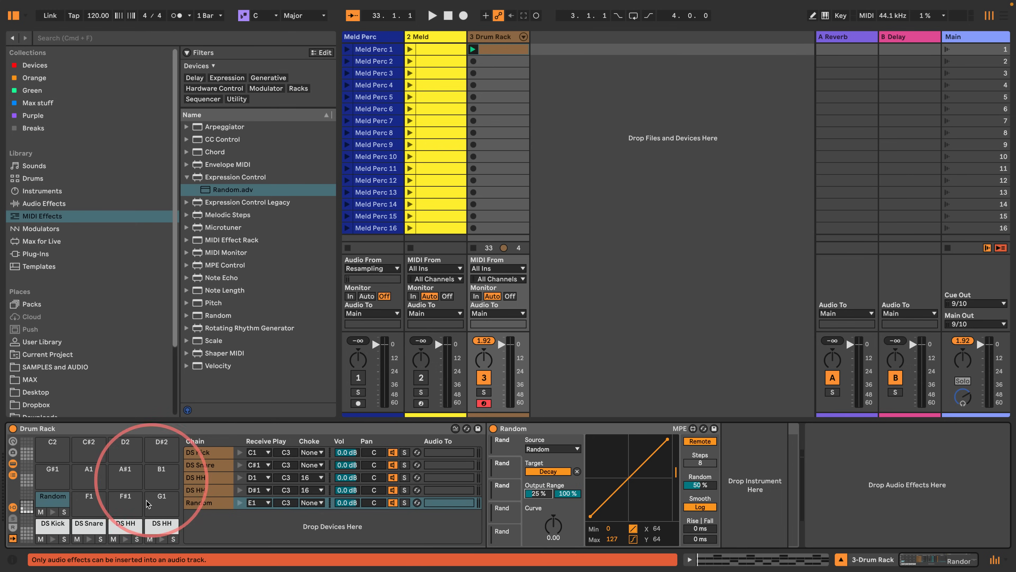
pyautogui.click(47, 529)
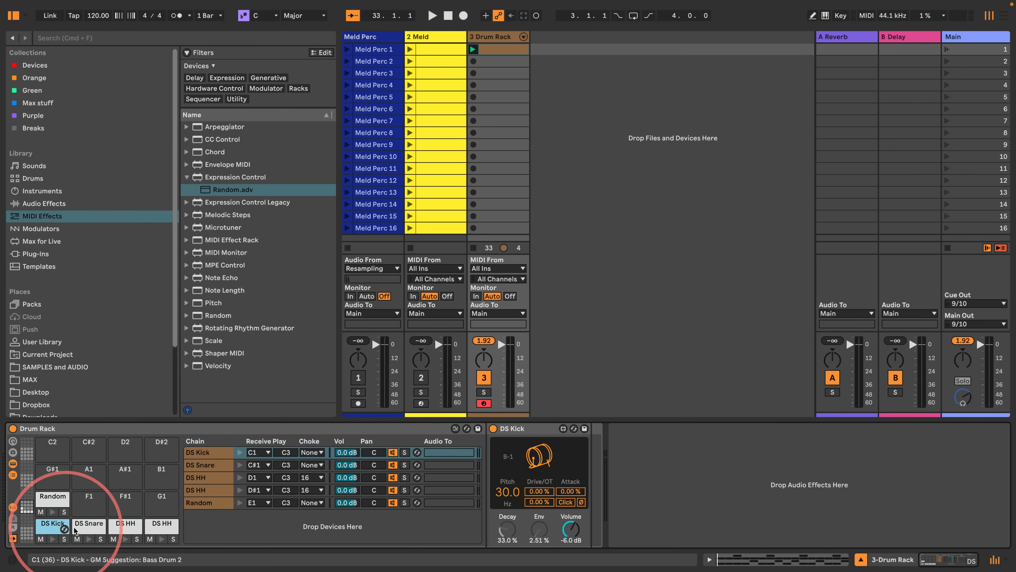
# - Check the DS Snare, Random and DS Kick pads and play the drum clip
pyautogui.click(83, 530)
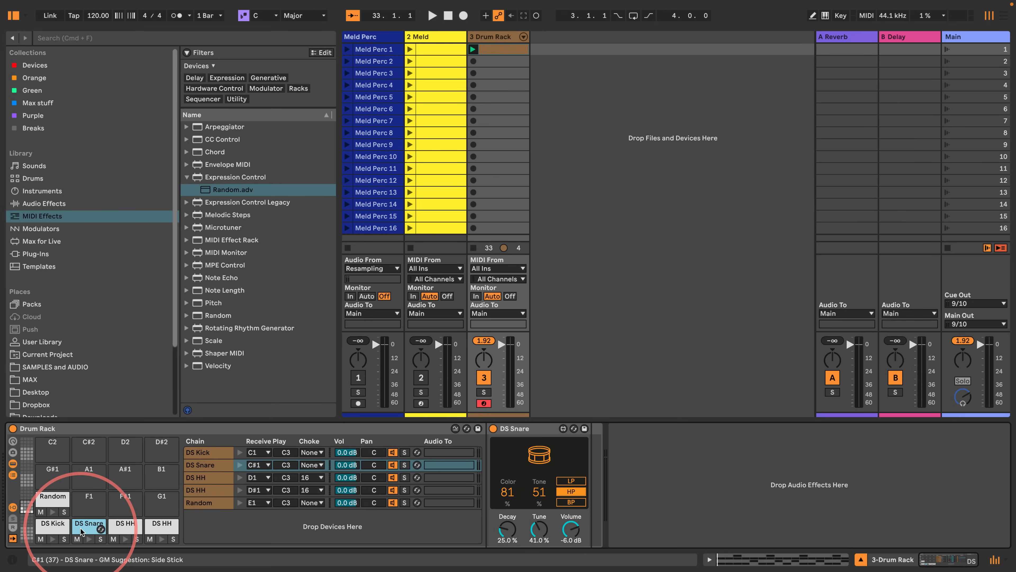
pyautogui.click(43, 529)
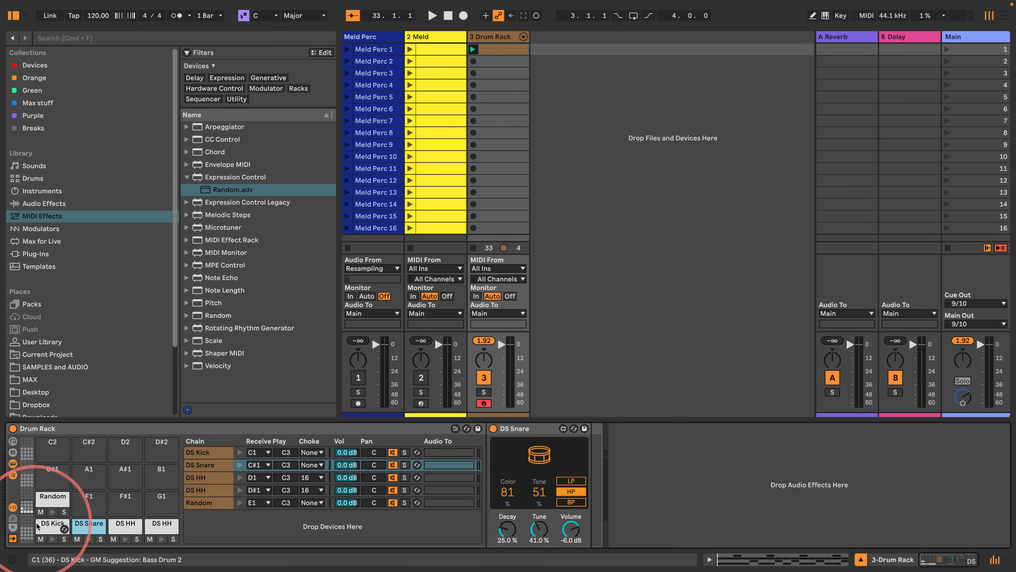
pyautogui.click(45, 499)
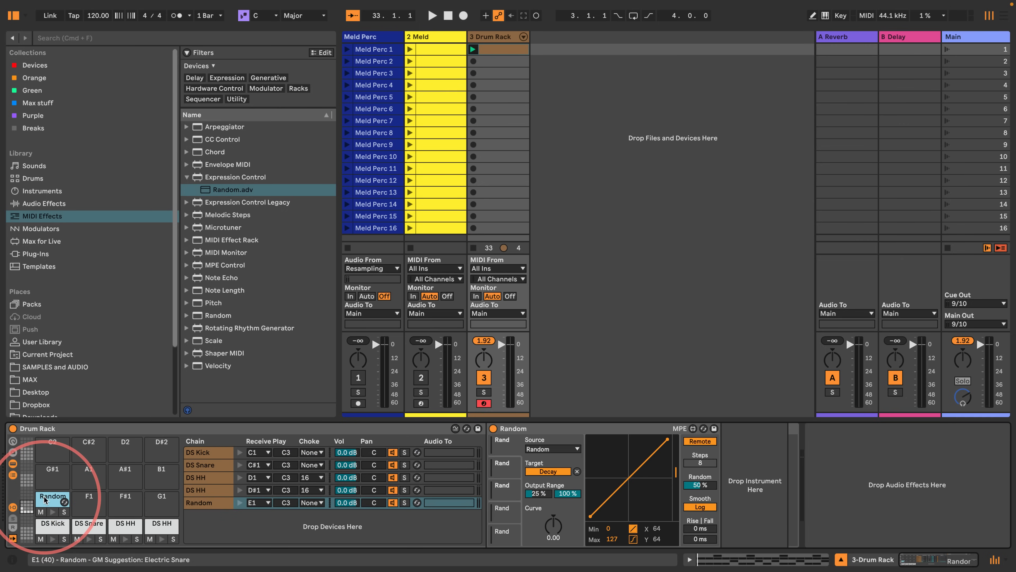
pyautogui.click(47, 527)
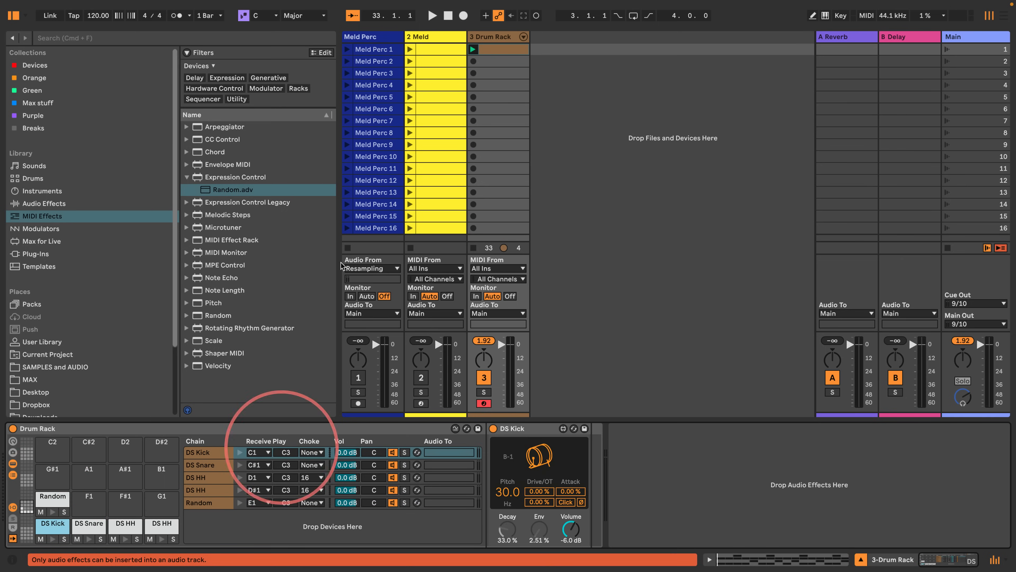
pyautogui.click(471, 50)
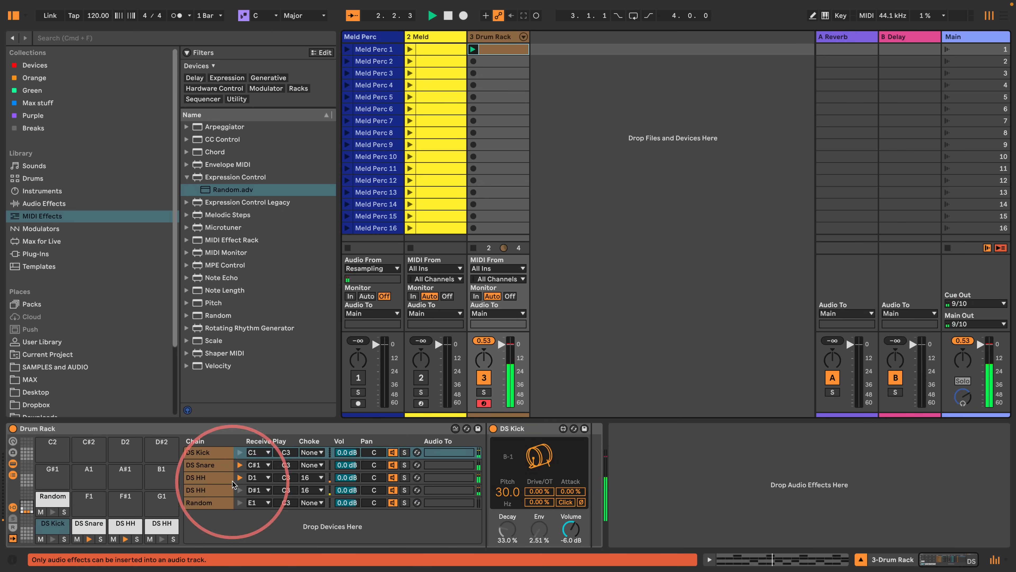
# - Stop playback and rename the Random chain on pad E1 to Kick RND
pyautogui.click(47, 502)
pyautogui.press('space')
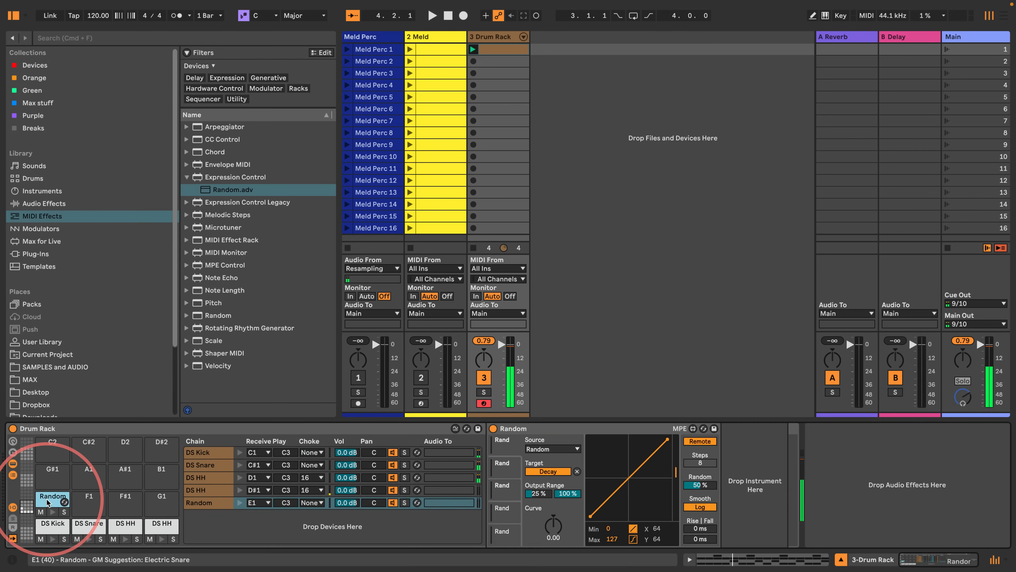
pyautogui.click(200, 504)
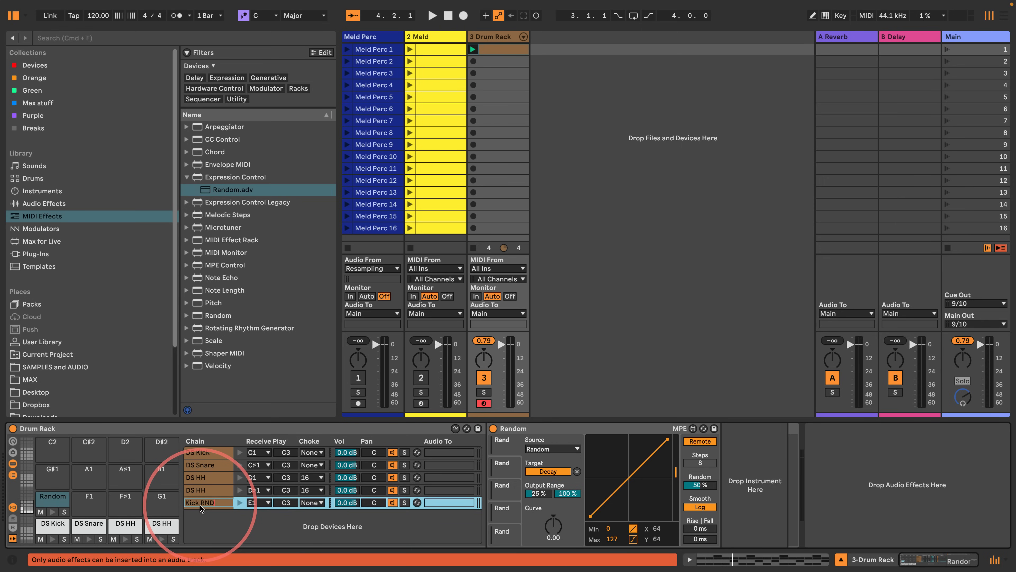
# - Name the pad E1 chain Kick RND and add a Kick RND note on the first sixteenth of the drum clip
pyautogui.write('Kick RND')
pyautogui.press('Return')
pyautogui.click(501, 50)
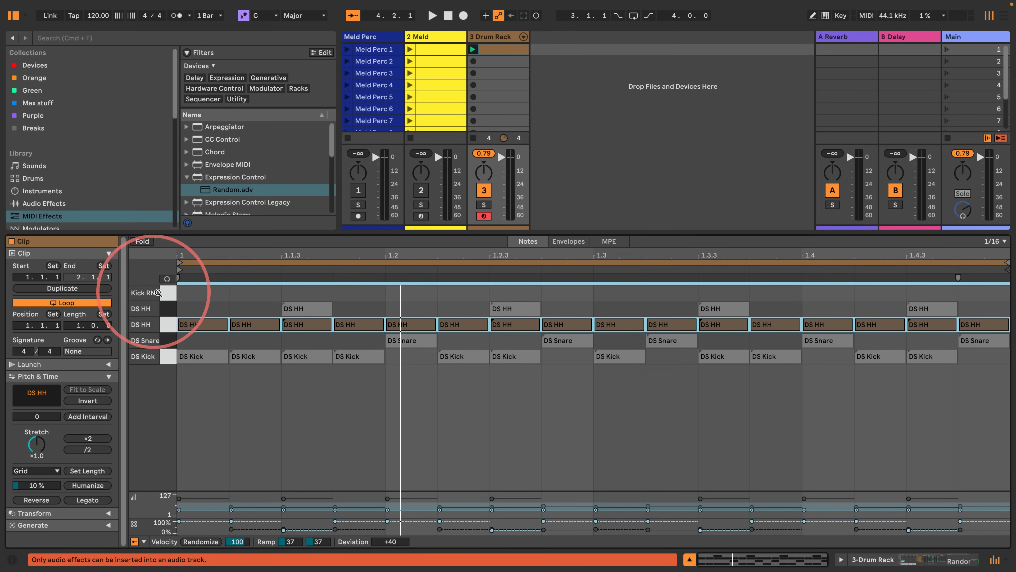
pyautogui.doubleClick(196, 292)
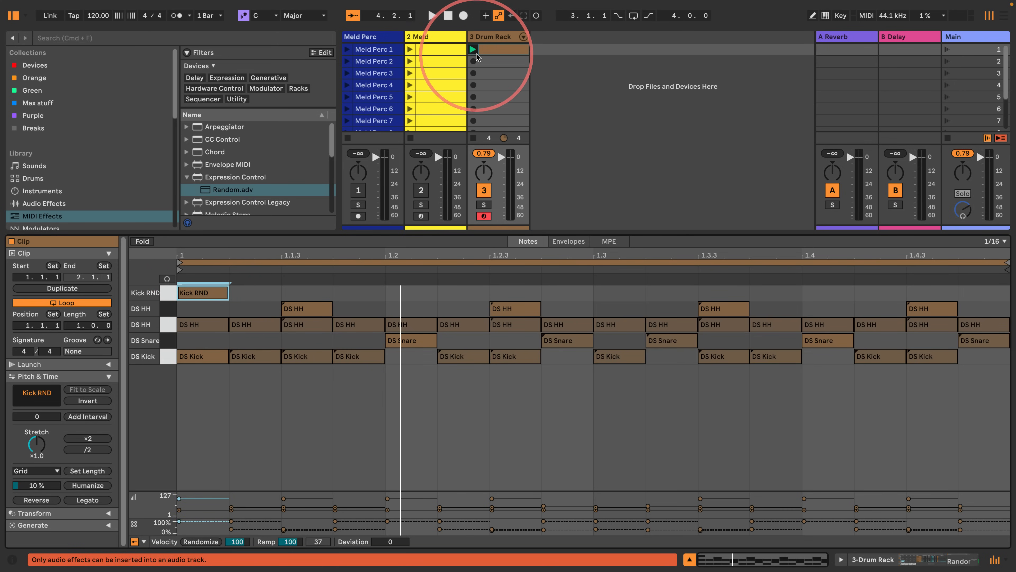
# - Play the drum clip, check the DS Kick's parameters and try raising its Drive to 26.8%
pyautogui.click(473, 50)
pyautogui.doubleClick(488, 37)
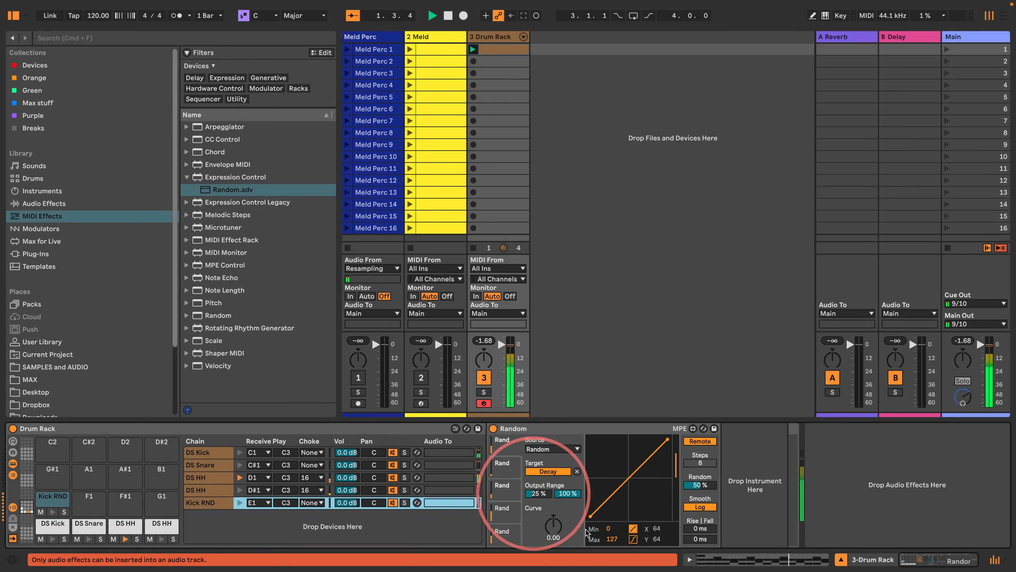
pyautogui.click(53, 522)
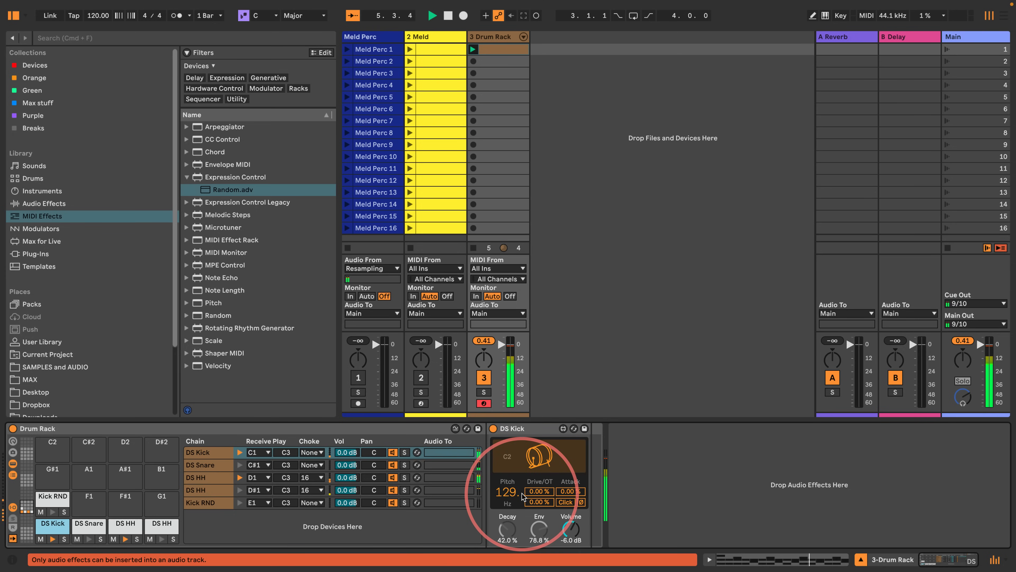
pyautogui.moveTo(540, 490); pyautogui.dragTo(529, 473)
pyautogui.press('space')
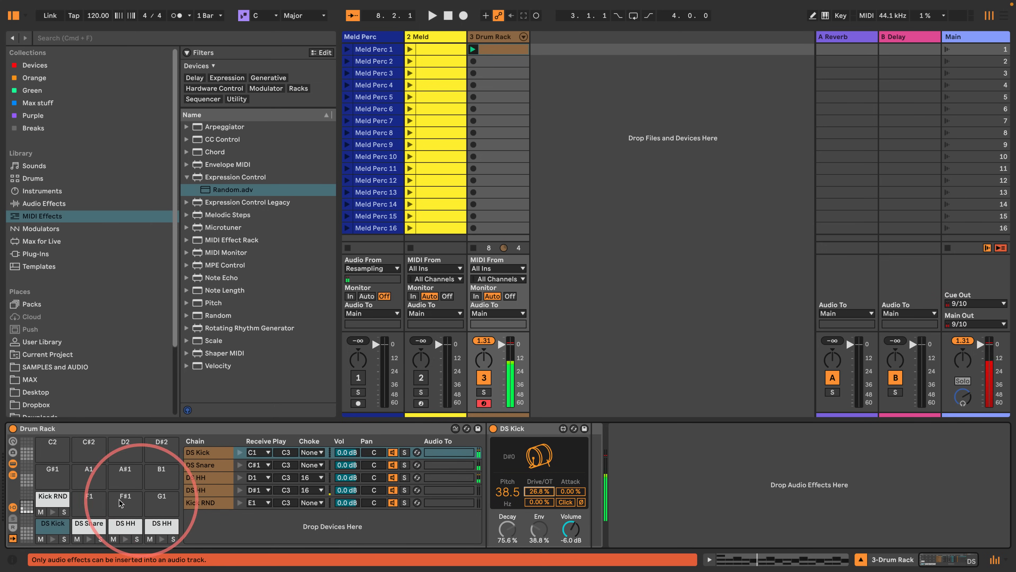
# - Map another Kick RND modulation slot to the DS Kick's overdrive with a maximum output of 25% and play the clip
pyautogui.click(51, 496)
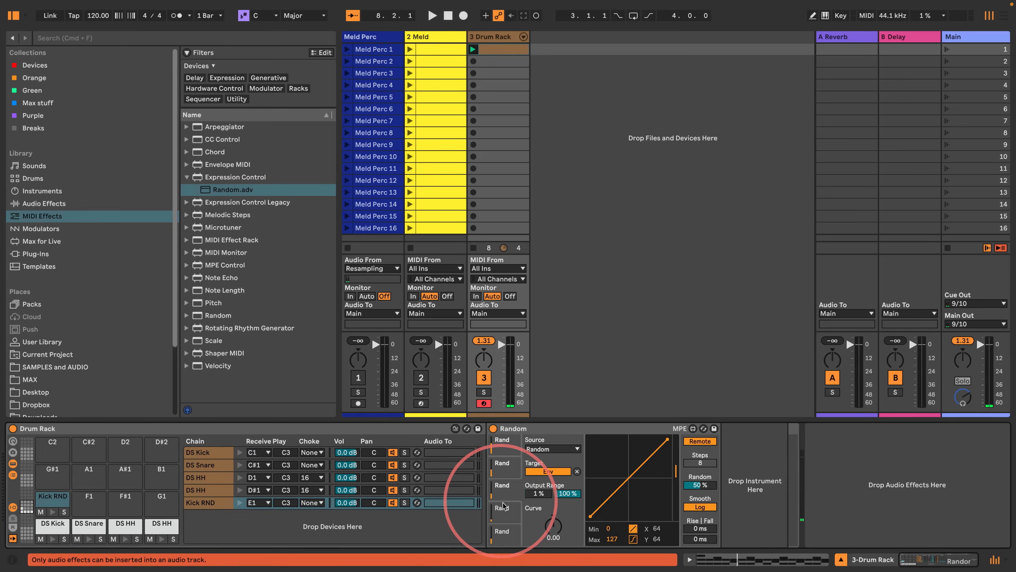
pyautogui.click(577, 470)
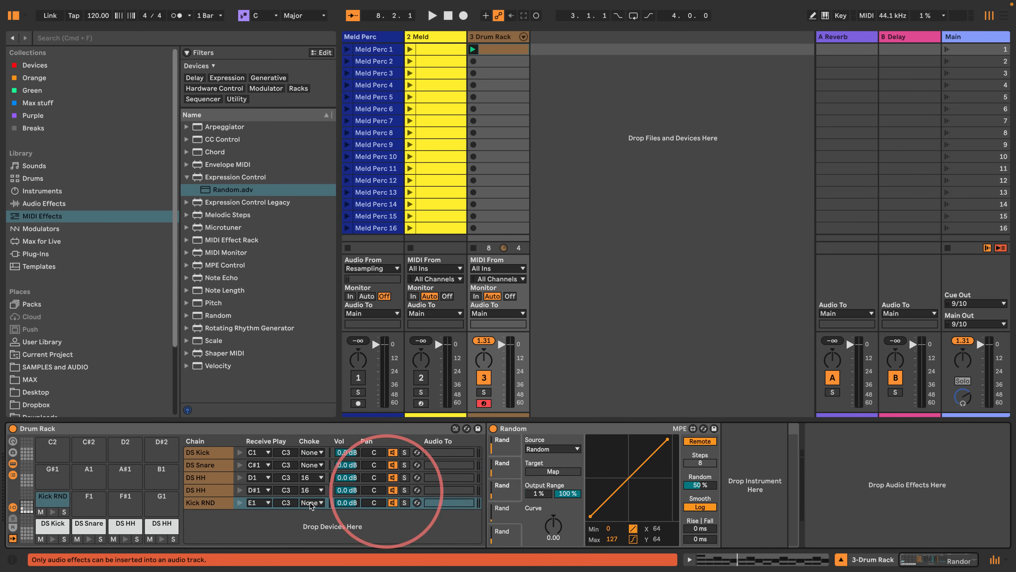
pyautogui.click(54, 525)
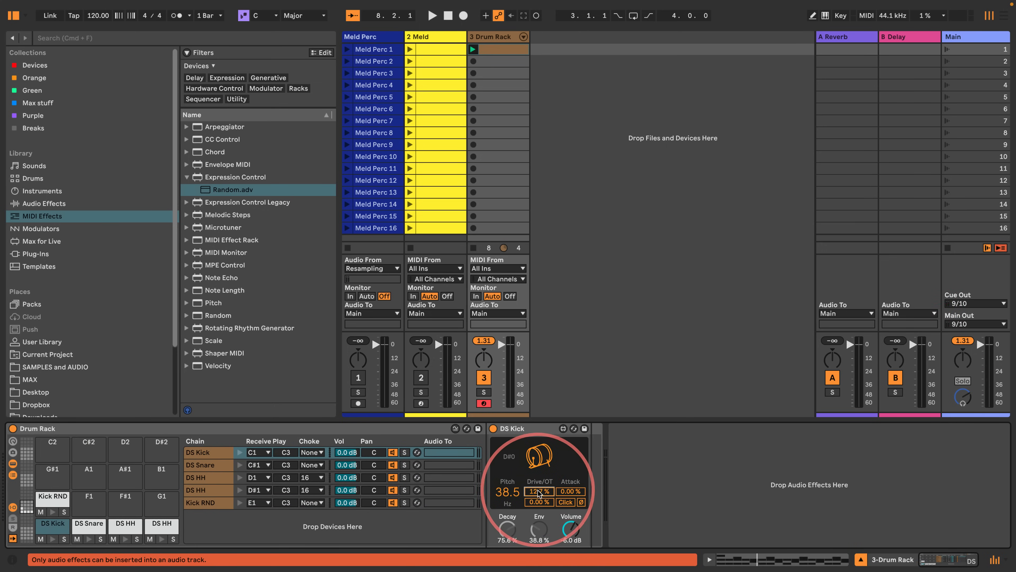
pyautogui.click(52, 496)
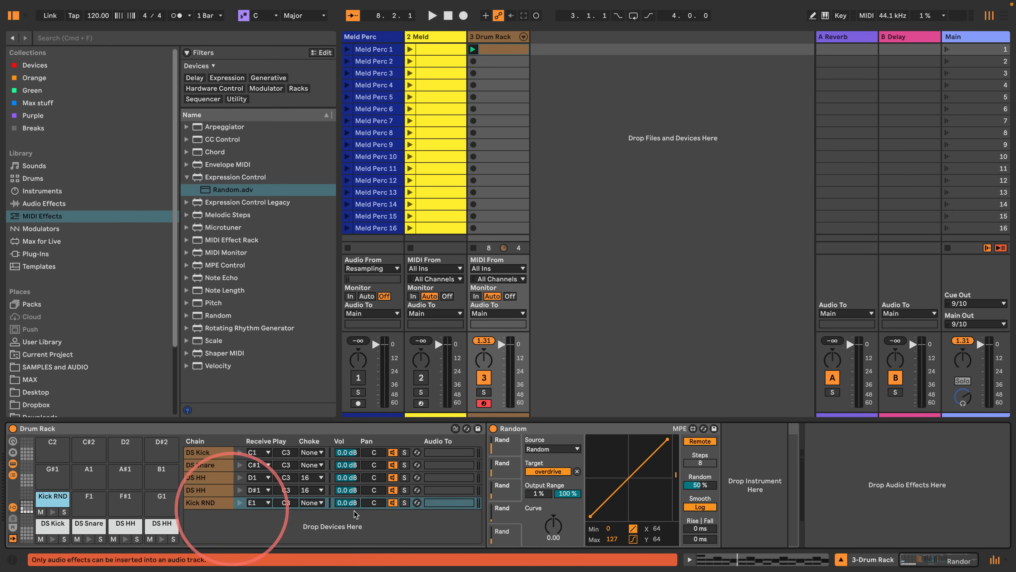
pyautogui.click(567, 494)
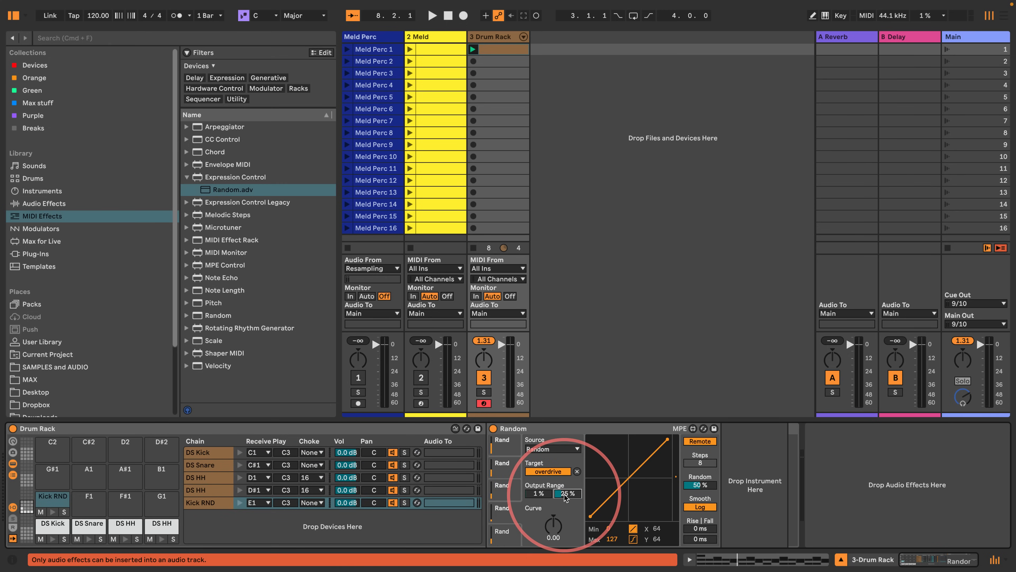
pyautogui.press('space')
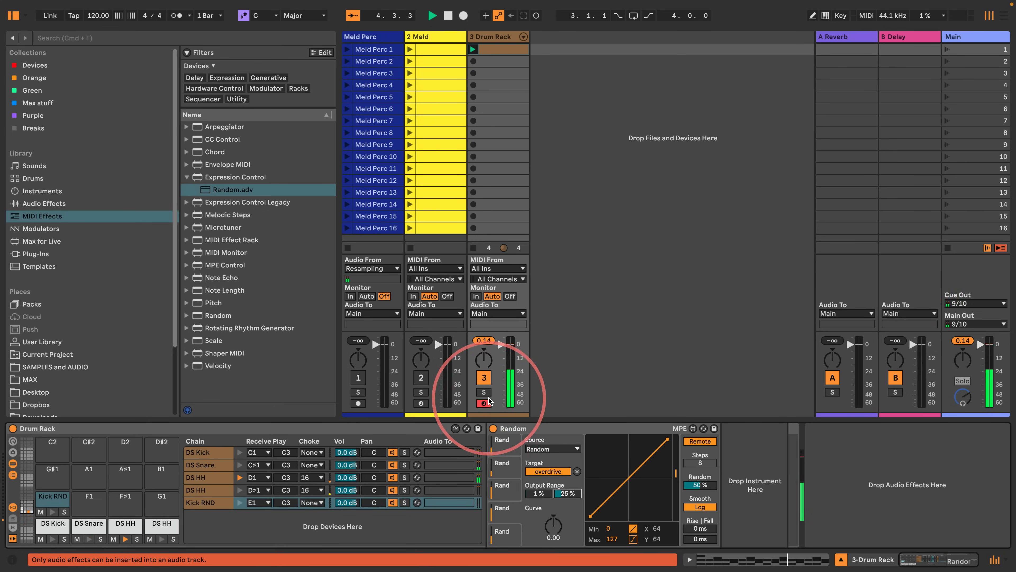
# - Add the Random.adv Expression Control preset to pad F1 and rename its chain to Snare RND
pyautogui.moveTo(205, 191); pyautogui.dragTo(85, 501)
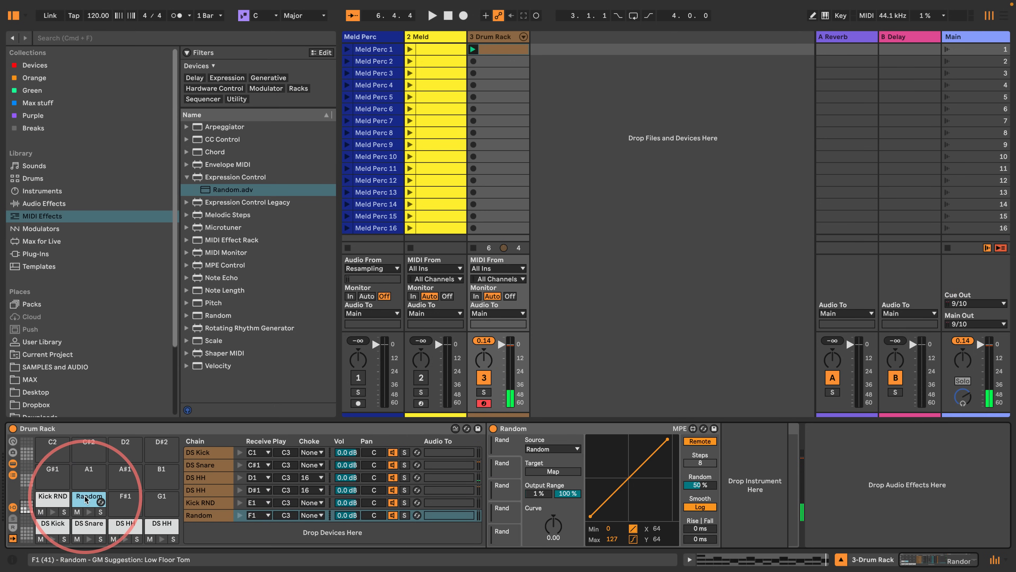
pyautogui.moveTo(86, 497); pyautogui.dragTo(422, 428)
pyautogui.click(196, 517)
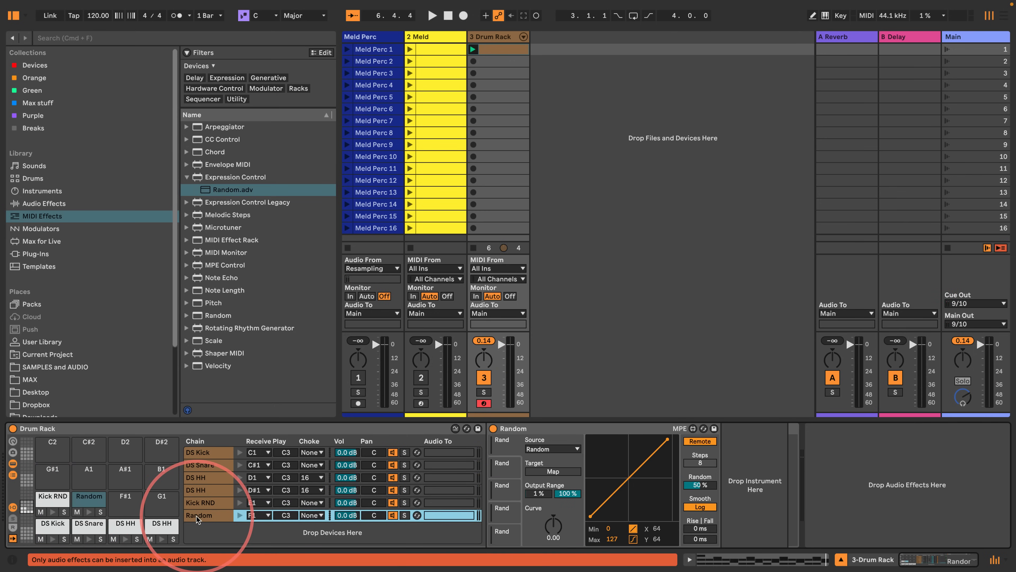
pyautogui.press('super+r')
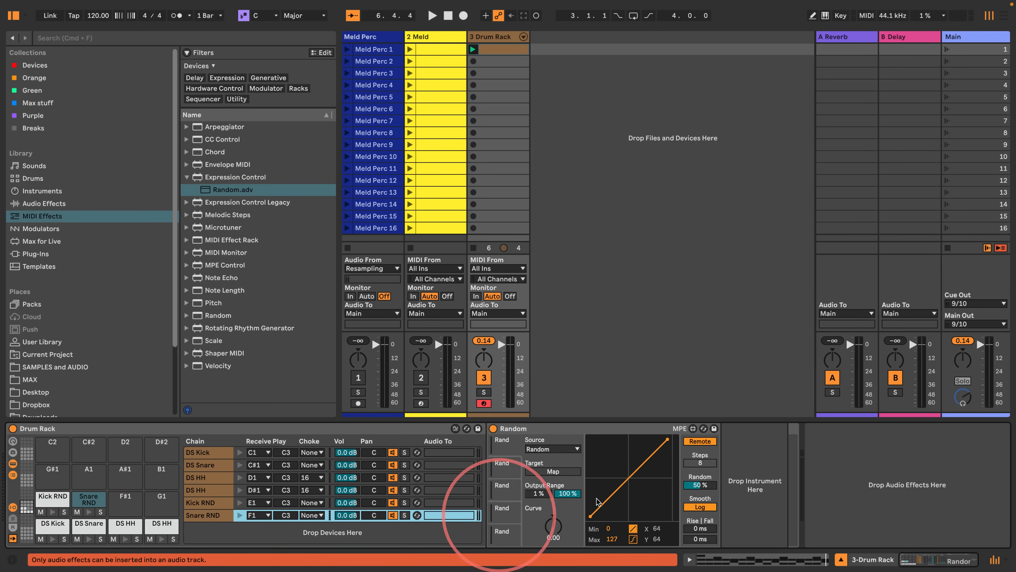
# - Map the first Snare RND modulation slot to the DS Snare's Decay and set its minimum output to 25%
pyautogui.click(553, 471)
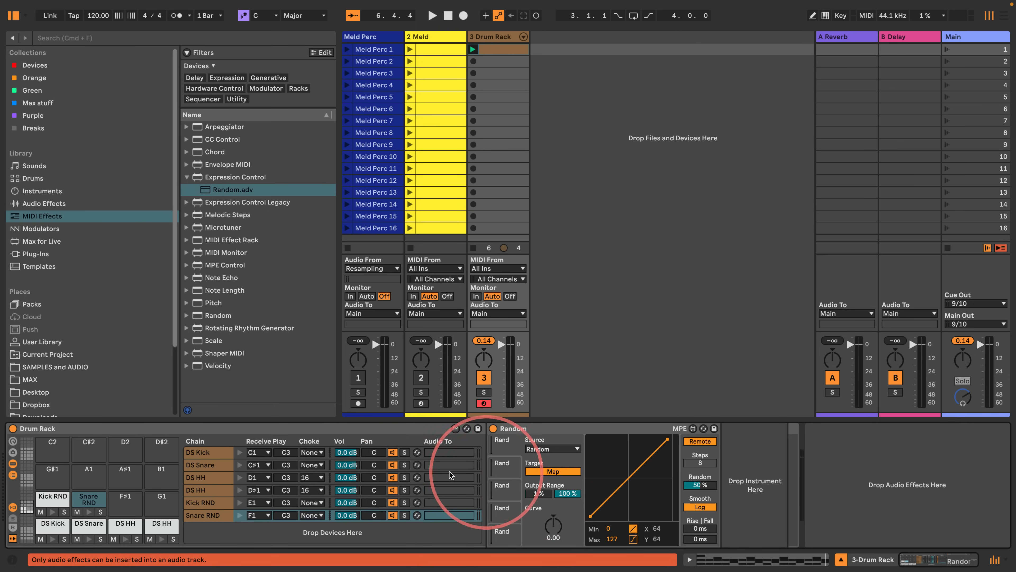
pyautogui.click(105, 523)
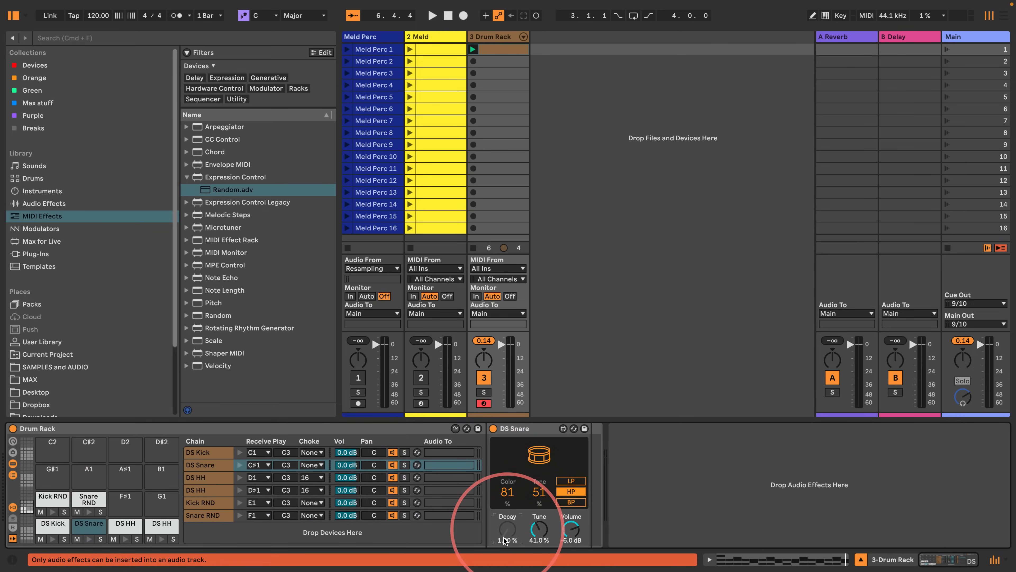
pyautogui.click(505, 538)
pyautogui.click(89, 499)
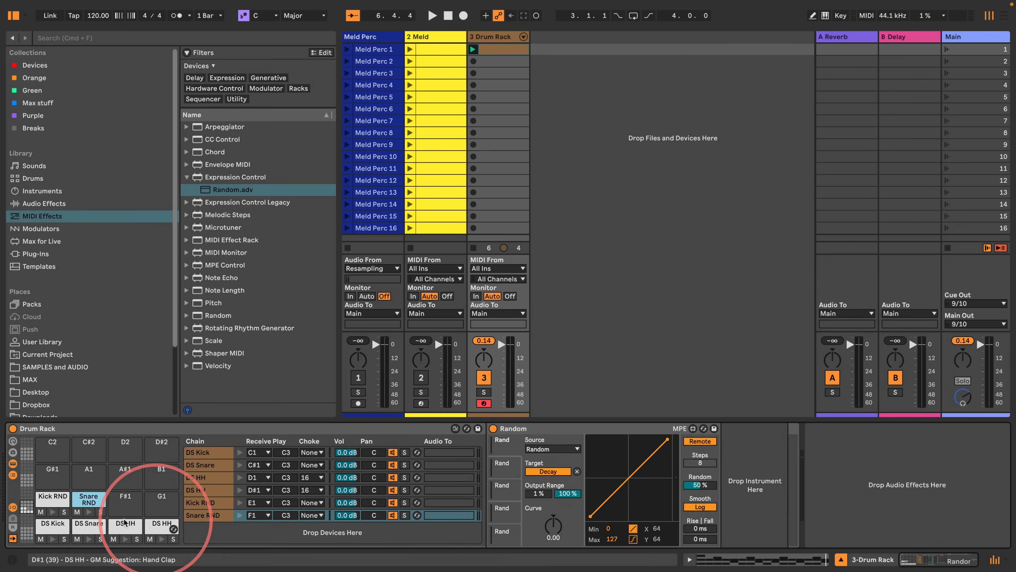
pyautogui.click(88, 524)
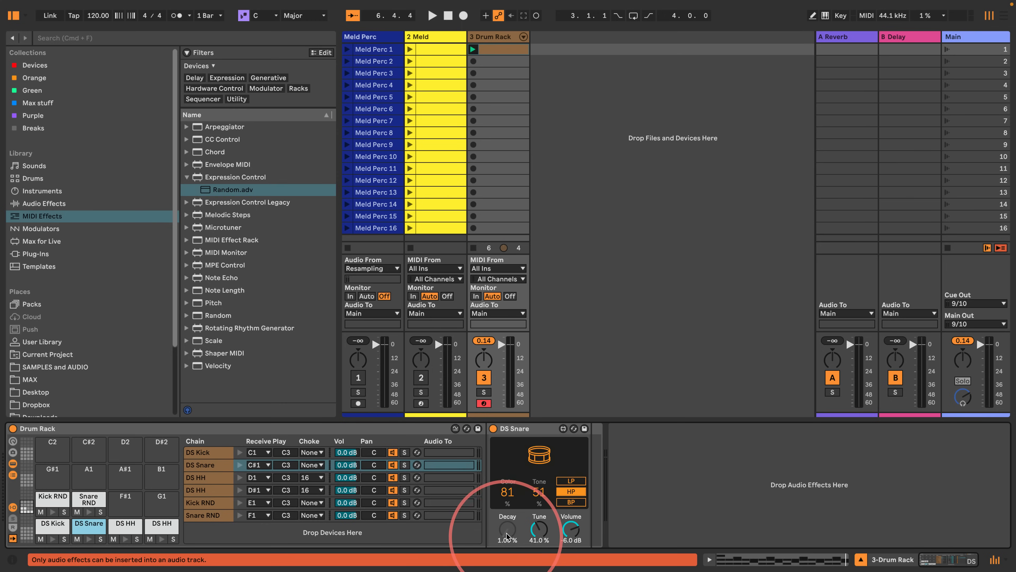
pyautogui.click(89, 498)
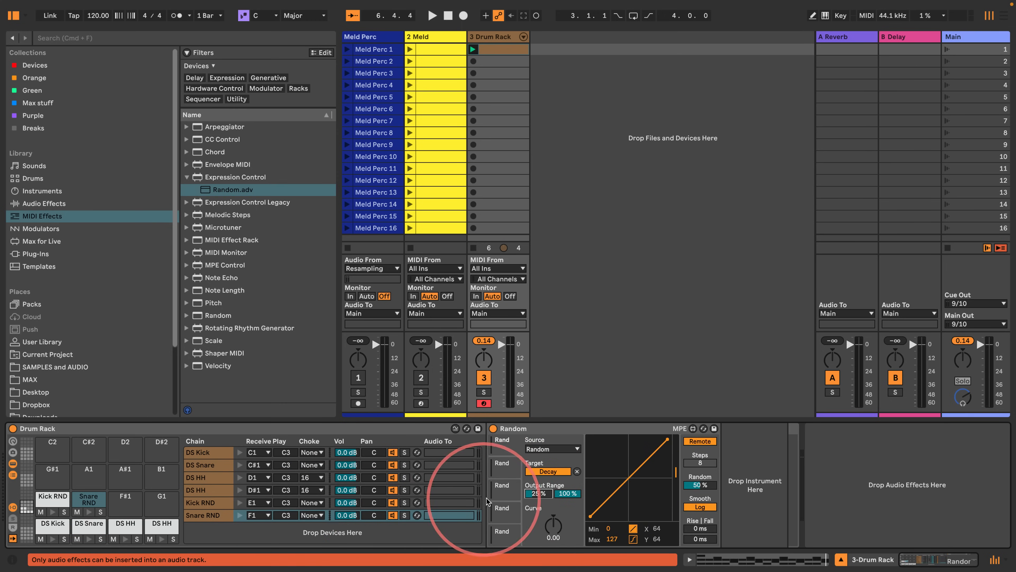
# - Map three further Snare RND modulation slots to the DS Snare's Color, Tone and Tune parameters
pyautogui.click(88, 522)
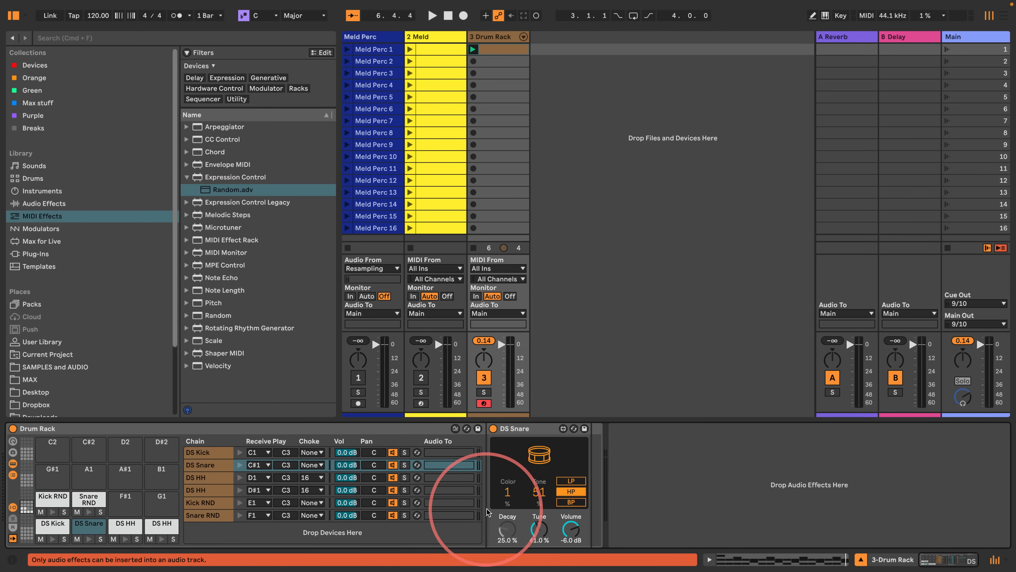
pyautogui.click(88, 499)
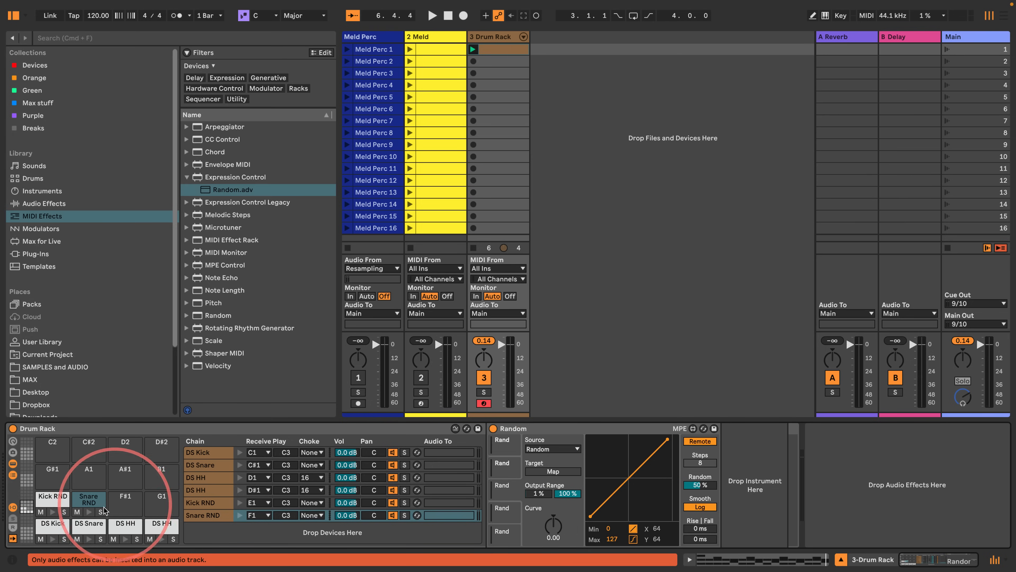
pyautogui.click(88, 522)
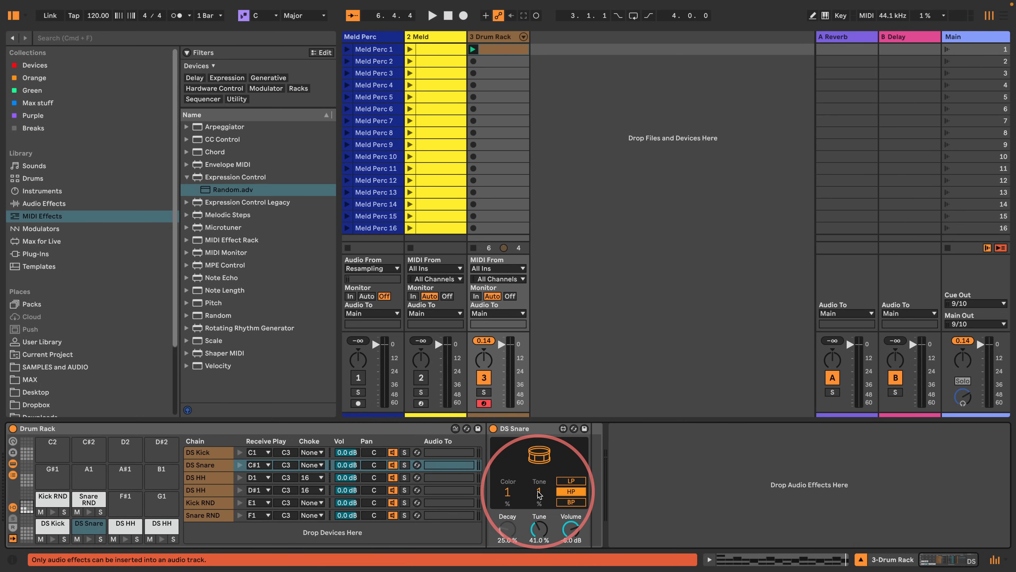
pyautogui.click(88, 499)
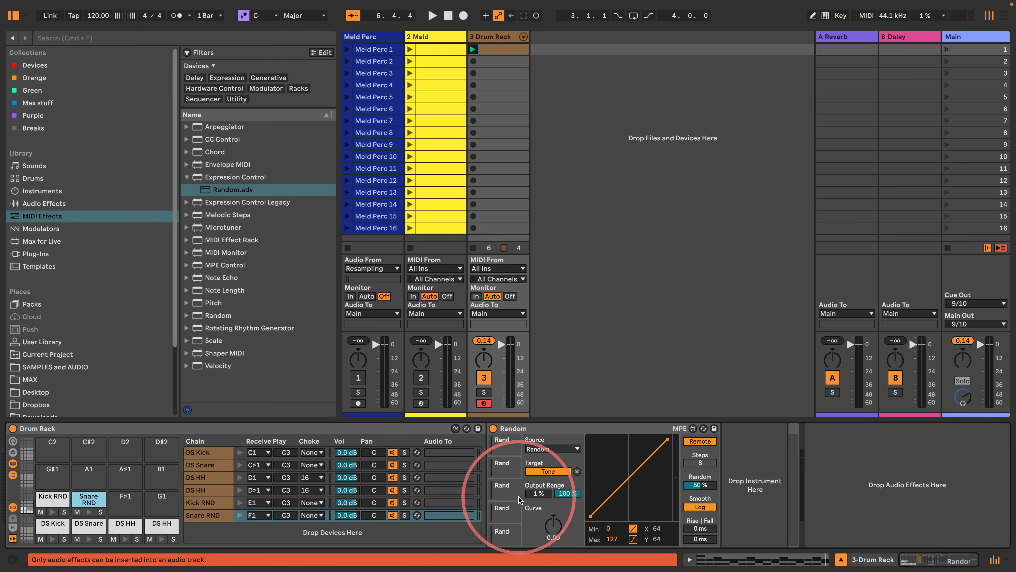
pyautogui.click(576, 471)
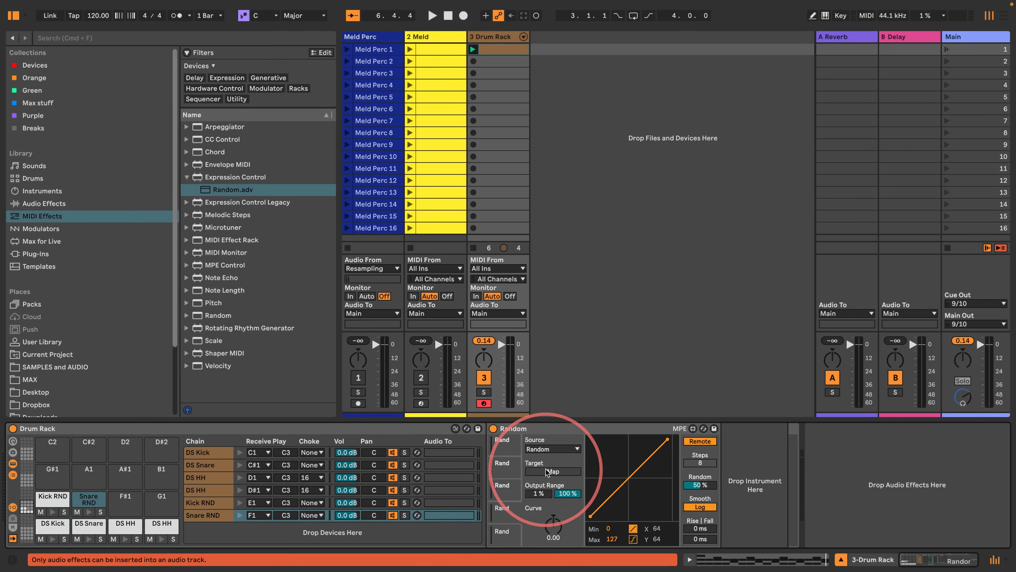
pyautogui.click(85, 528)
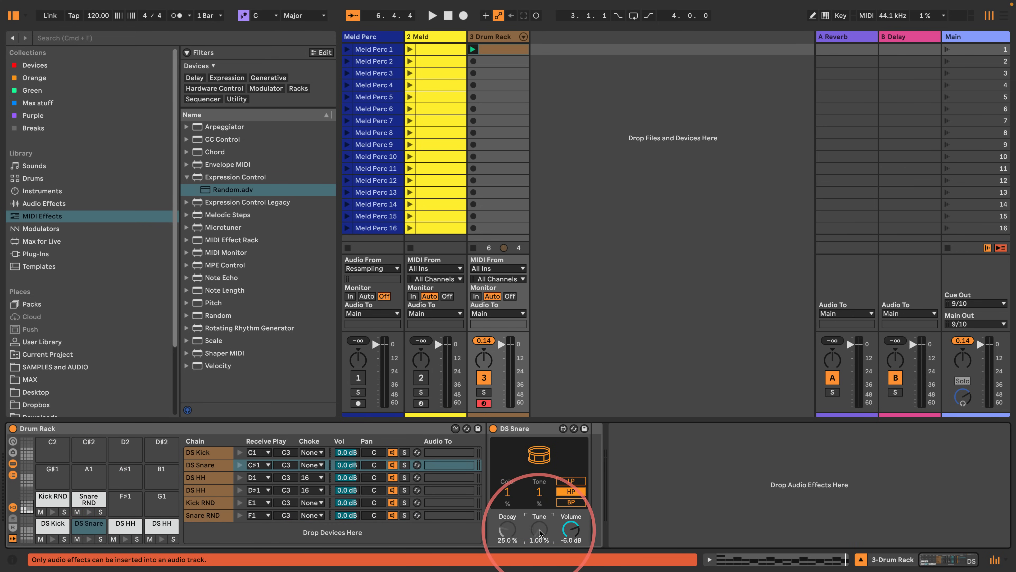
# - Add a Snare RND note on the first sixteenth of the drum clip and play the pattern
pyautogui.press('space')
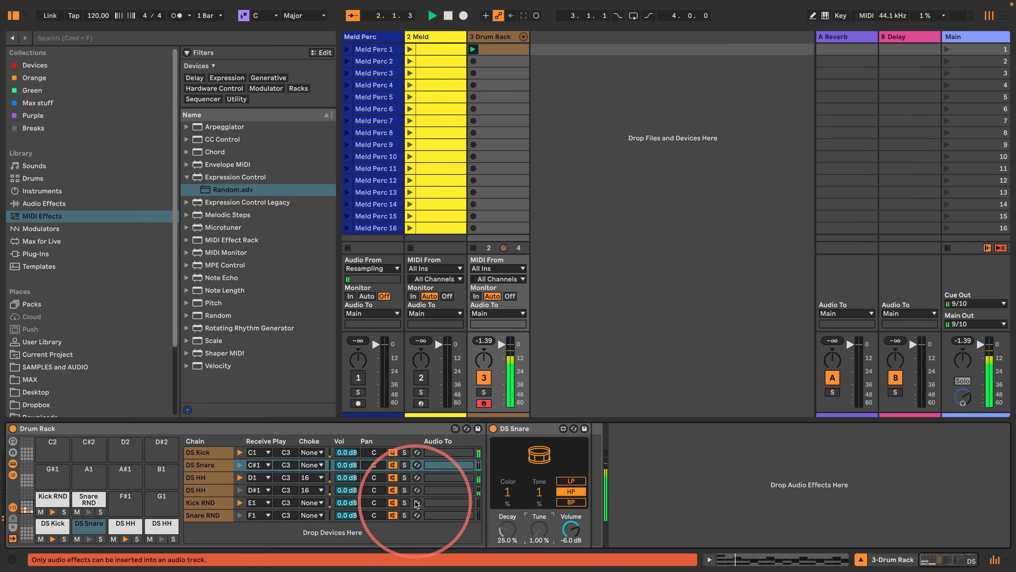
pyautogui.press('space')
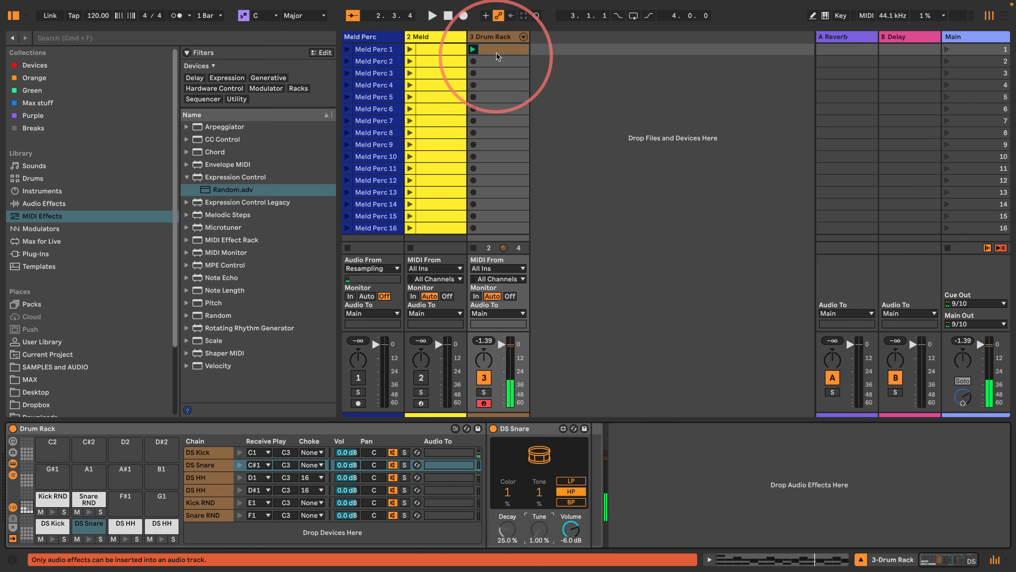
pyautogui.doubleClick(496, 53)
pyautogui.click(202, 307)
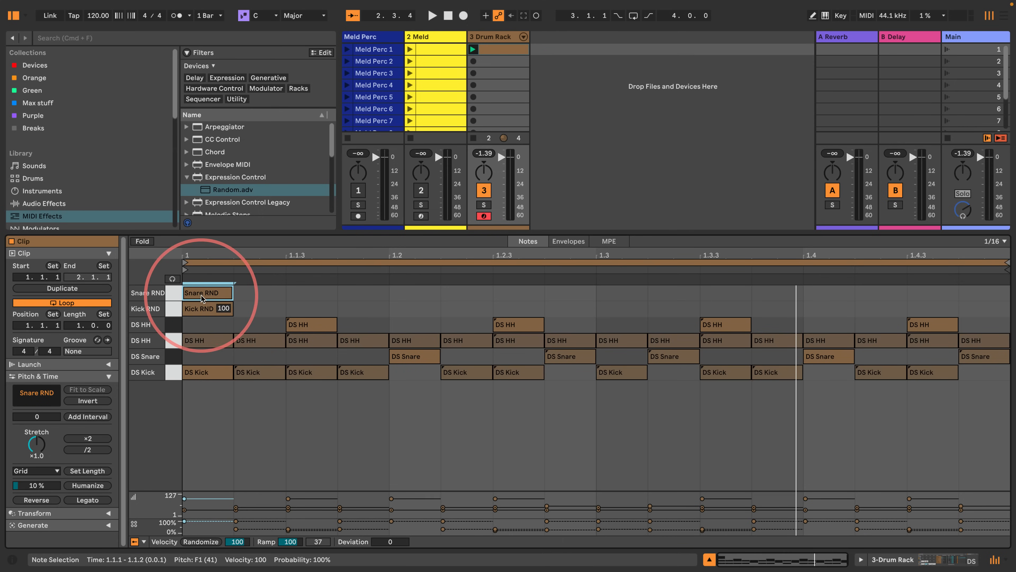
pyautogui.press('space')
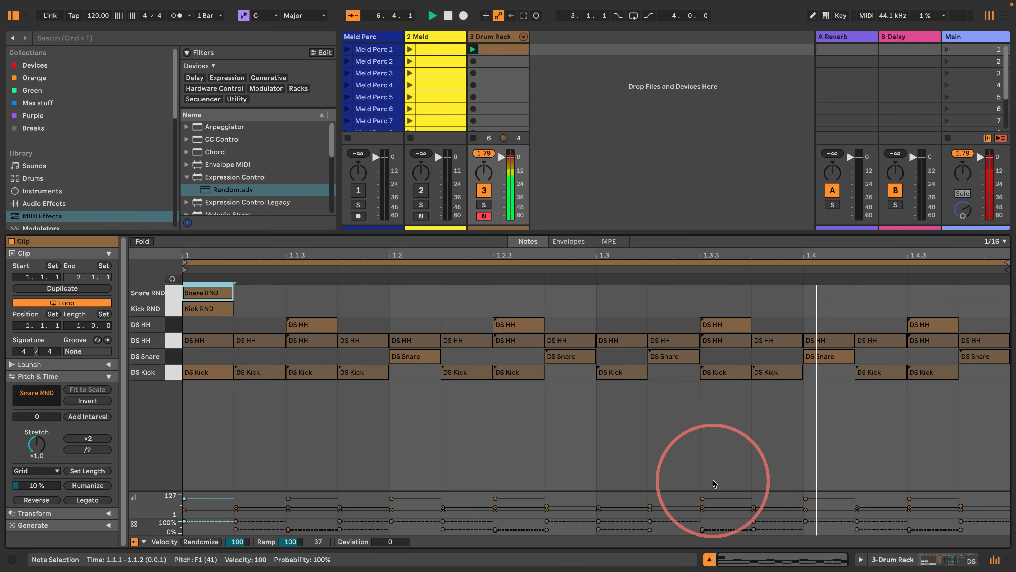
pyautogui.press('space')
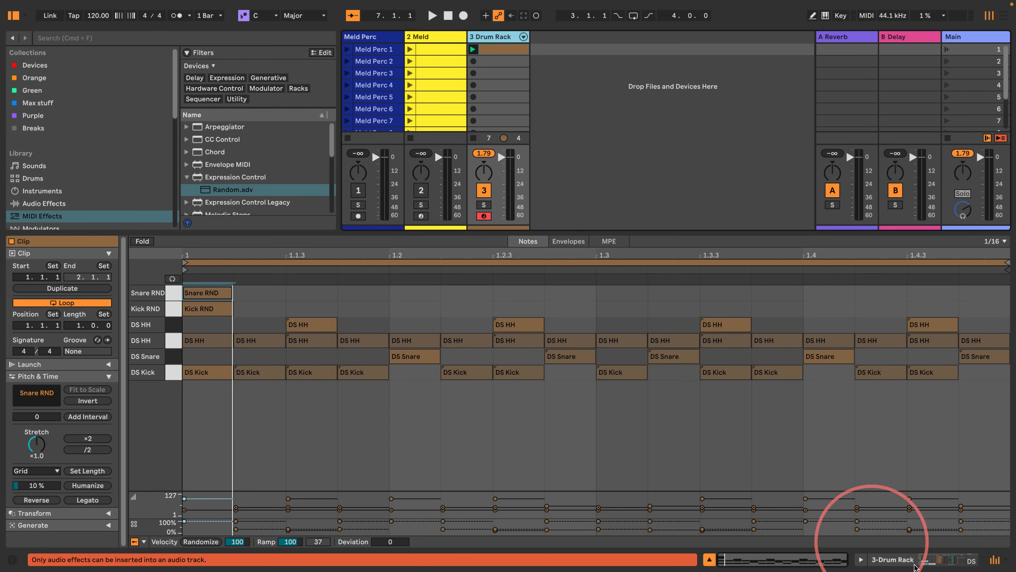
# - Set the maximum output of the Snare RND's Decay mapping to 50% and play the clip
pyautogui.click(883, 560)
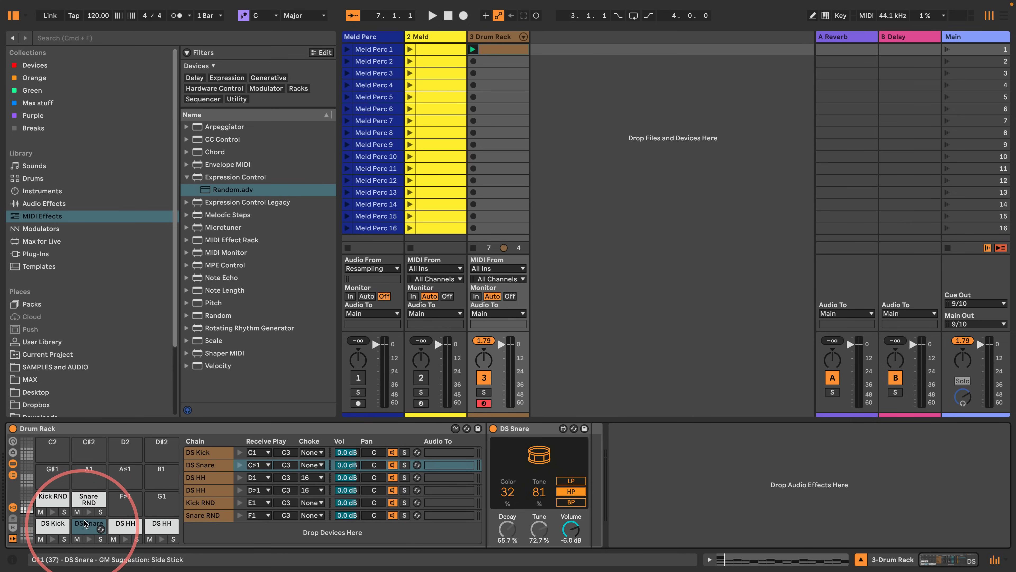
pyautogui.click(87, 500)
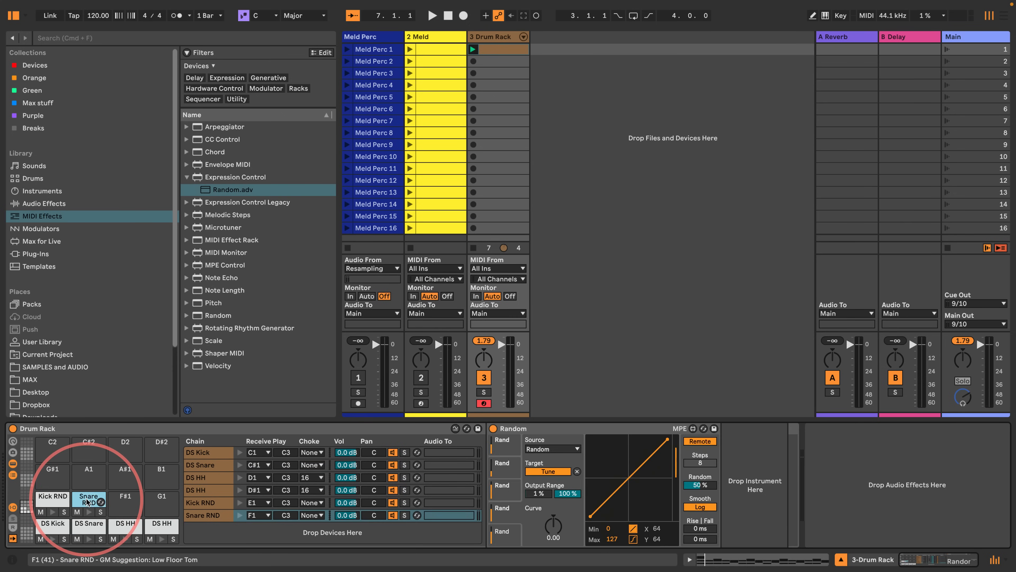
pyautogui.click(506, 444)
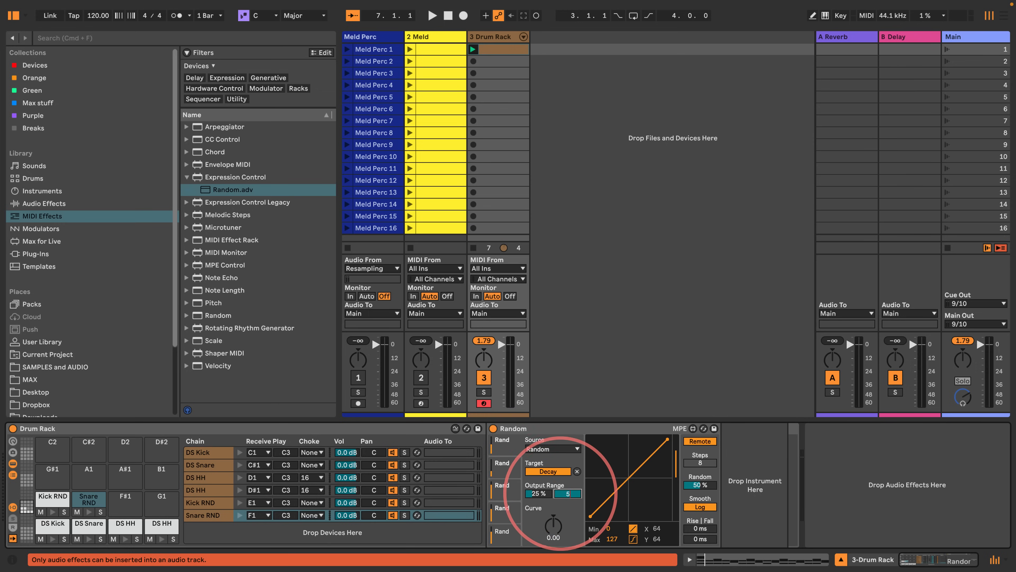
pyautogui.press('space')
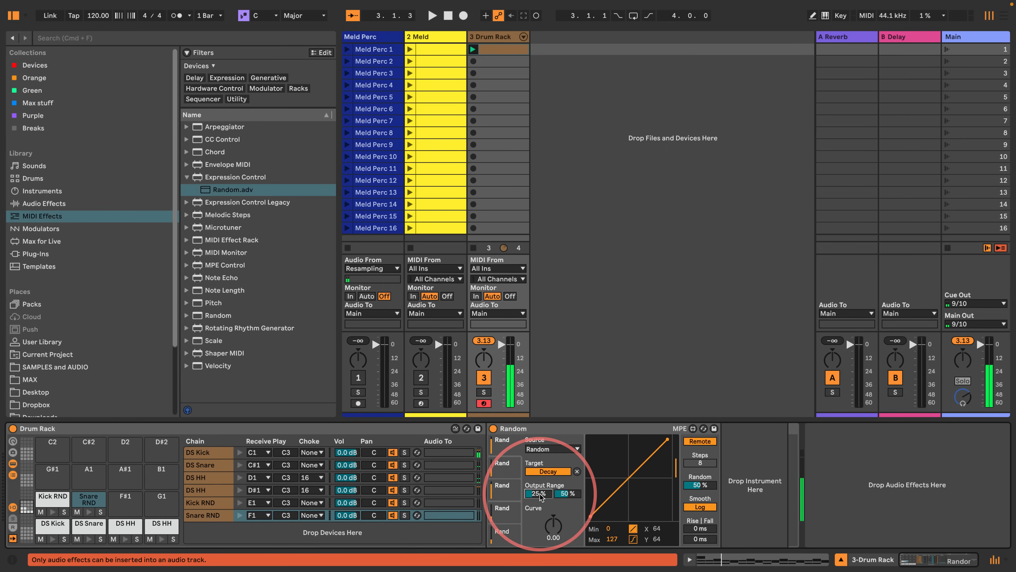
# - Set the output range of the Snare RND's Decay mapping to a 10% minimum and a 35% maximum
pyautogui.moveTo(541, 497); pyautogui.dragTo(541, 508)
pyautogui.click(567, 493)
pyautogui.write('35')
pyautogui.press('Return')
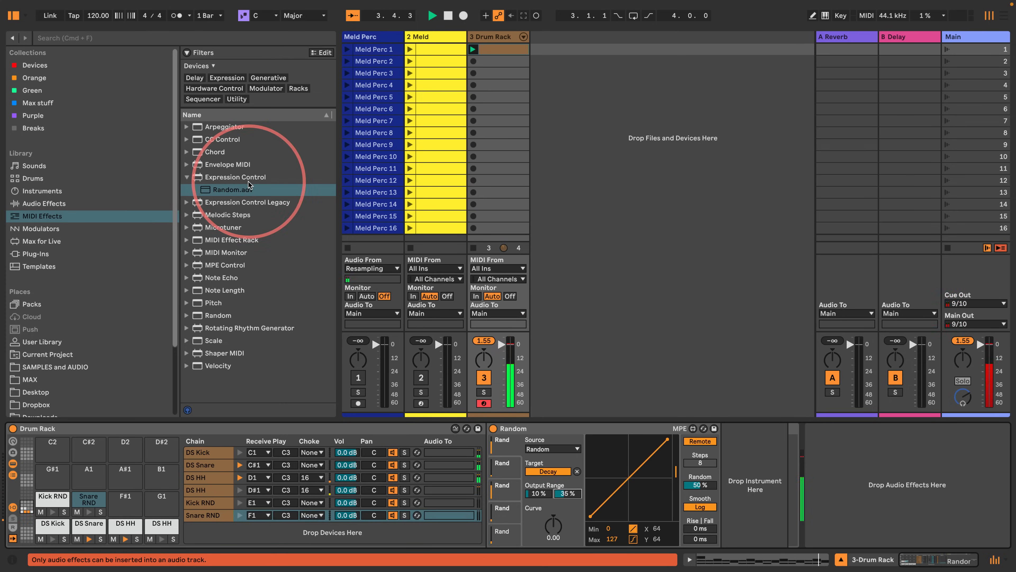
# - Load the Expression Control Random preset onto the empty F#1 pad, map it to the first DS HH's Pitch, and play the clip
pyautogui.moveTo(212, 190); pyautogui.dragTo(122, 504)
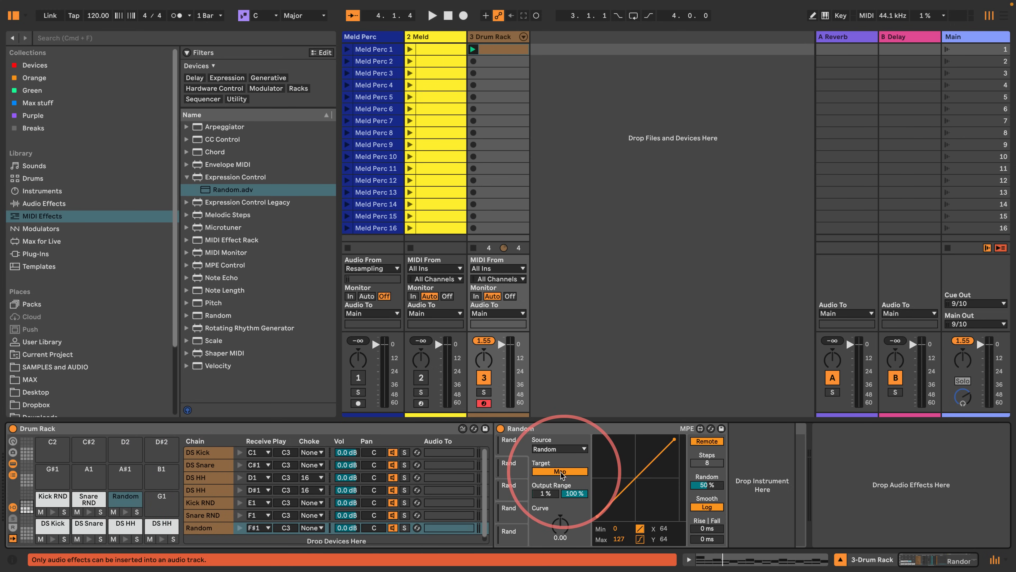
pyautogui.click(117, 531)
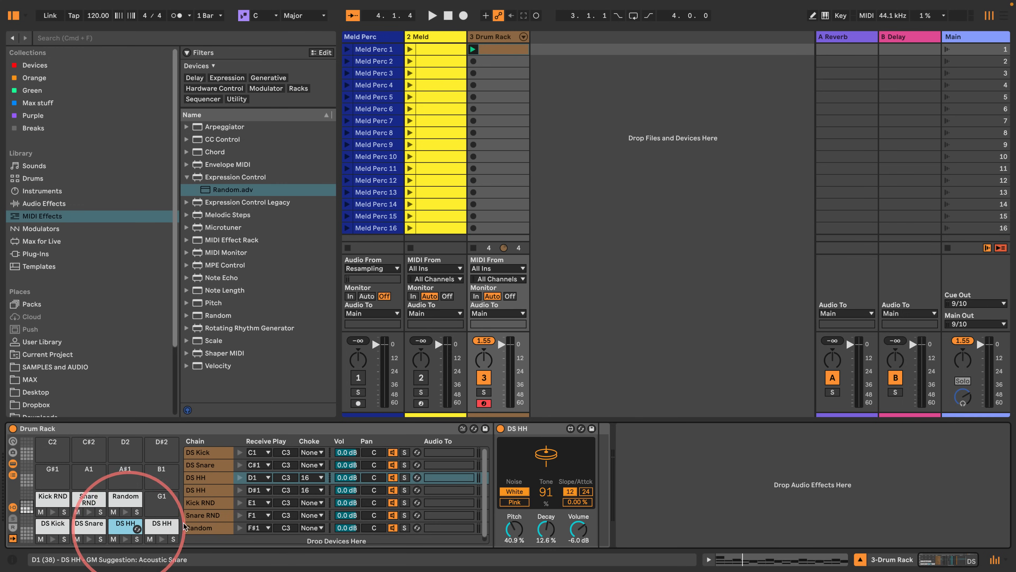
pyautogui.press('space')
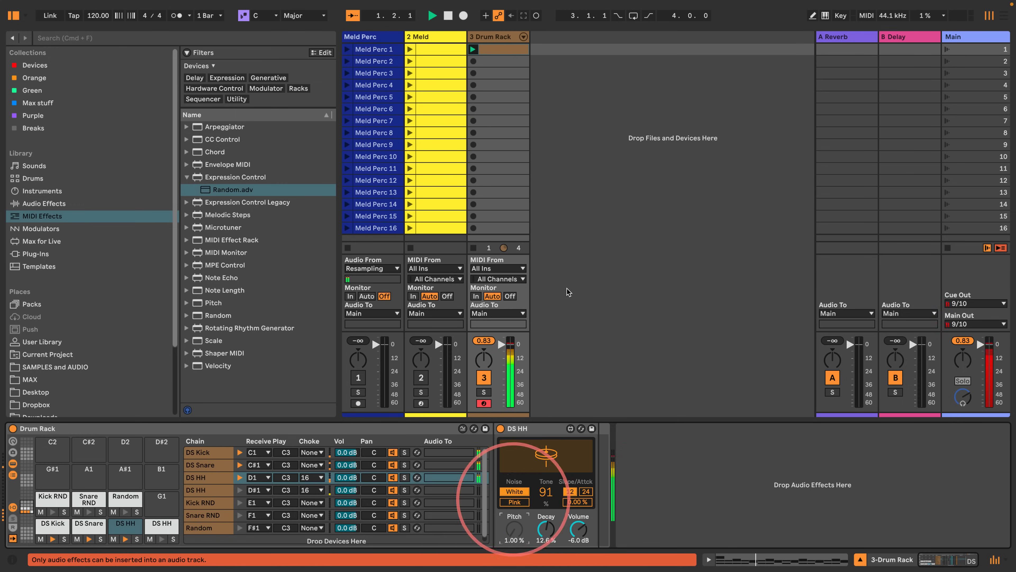
pyautogui.doubleClick(498, 49)
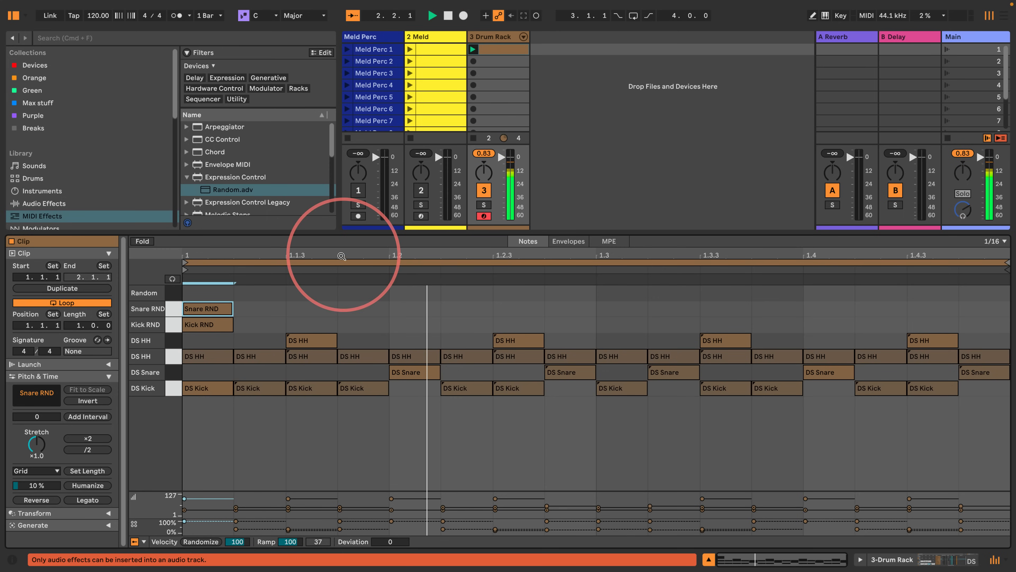
pyautogui.press('space')
pyautogui.click(505, 37)
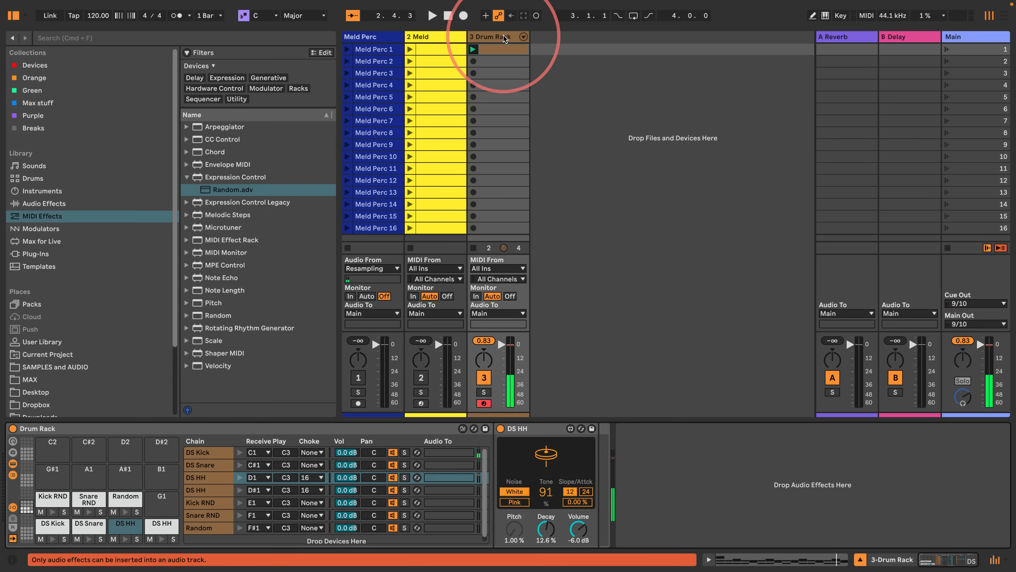
# - Rename the F#1 Random chain to Hat RND and add a Hat RND note on the first sixteenth of the drum clip
pyautogui.click(192, 528)
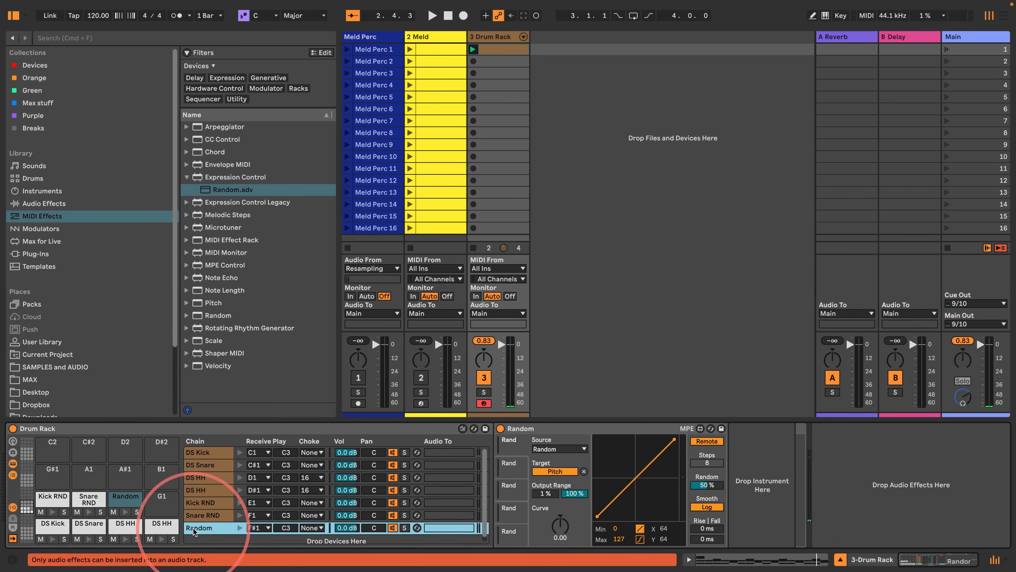
pyautogui.press('super+r')
pyautogui.write('Hat R')
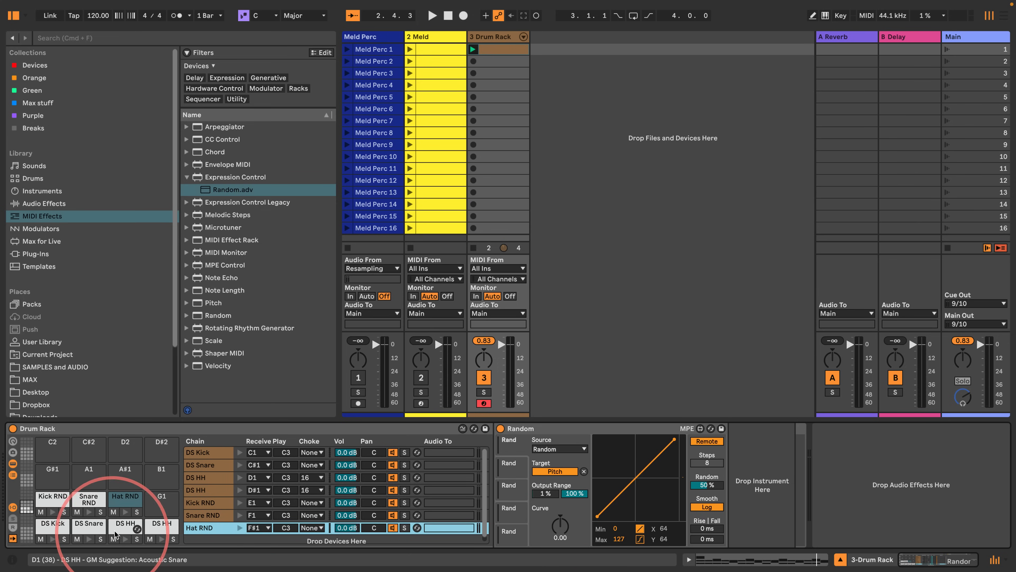
pyautogui.doubleClick(489, 47)
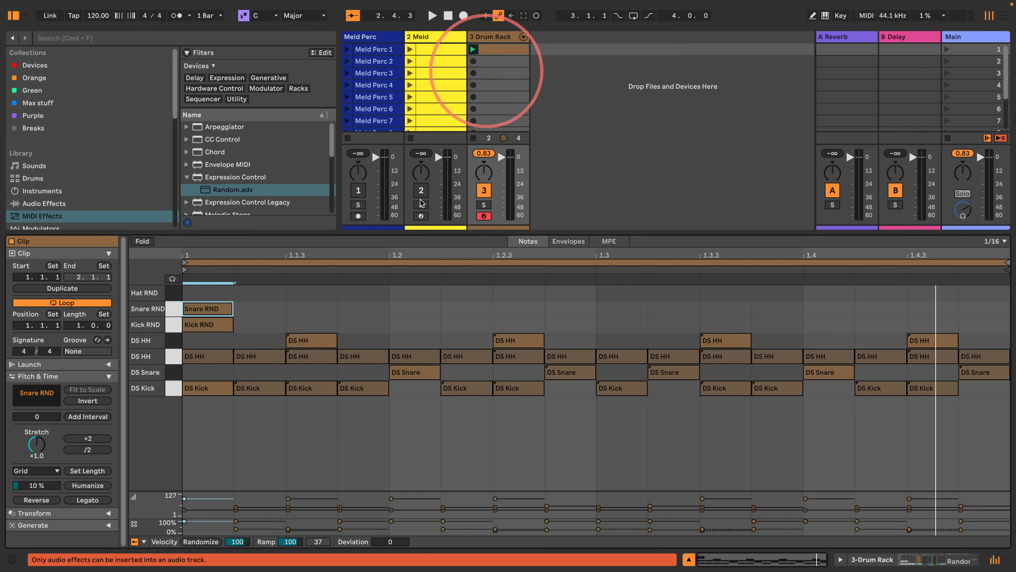
pyautogui.doubleClick(201, 289)
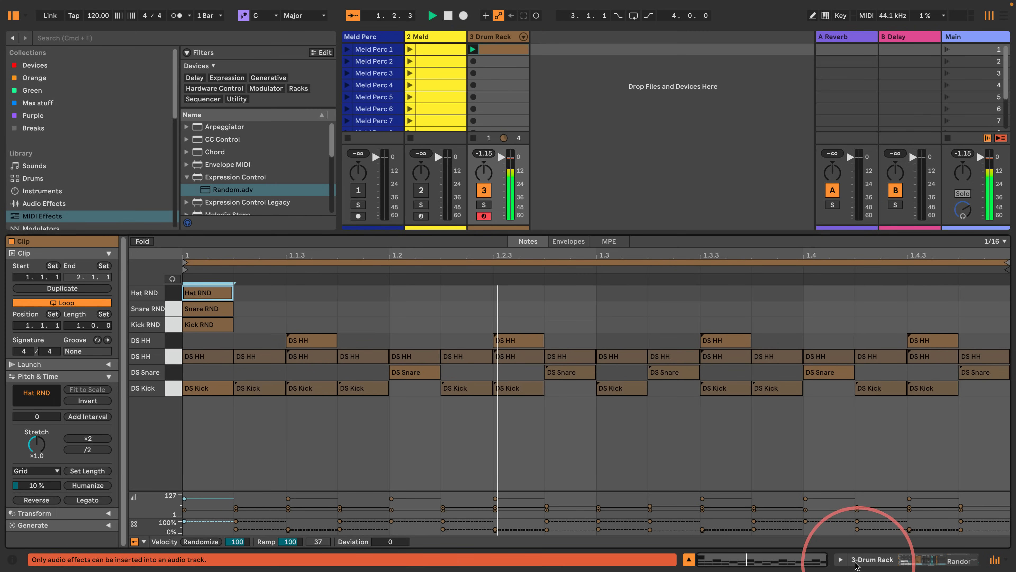
# - Map a second Hat RND modulation slot to the first DS HH's Tone parameter
pyautogui.click(840, 559)
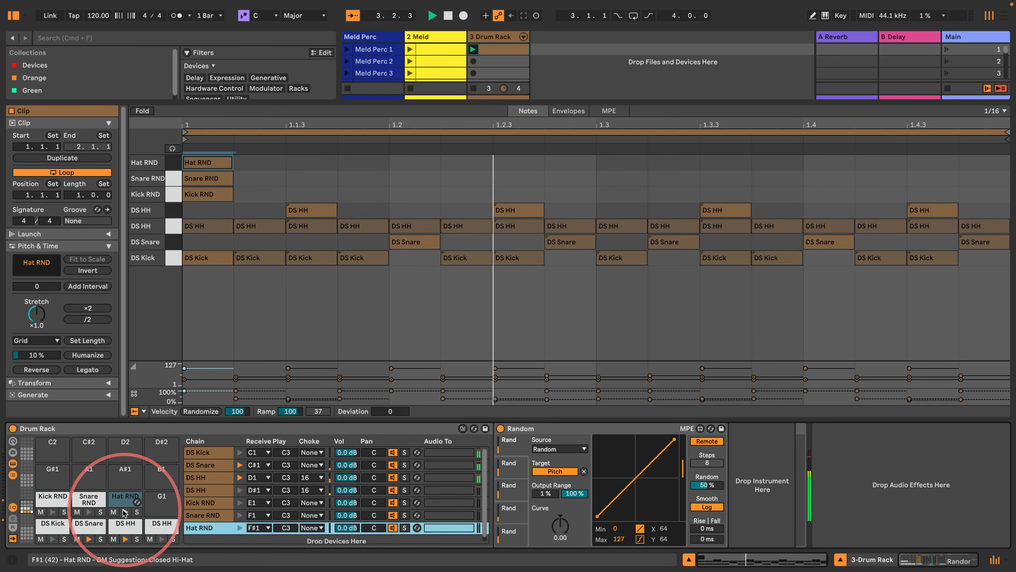
pyautogui.click(124, 524)
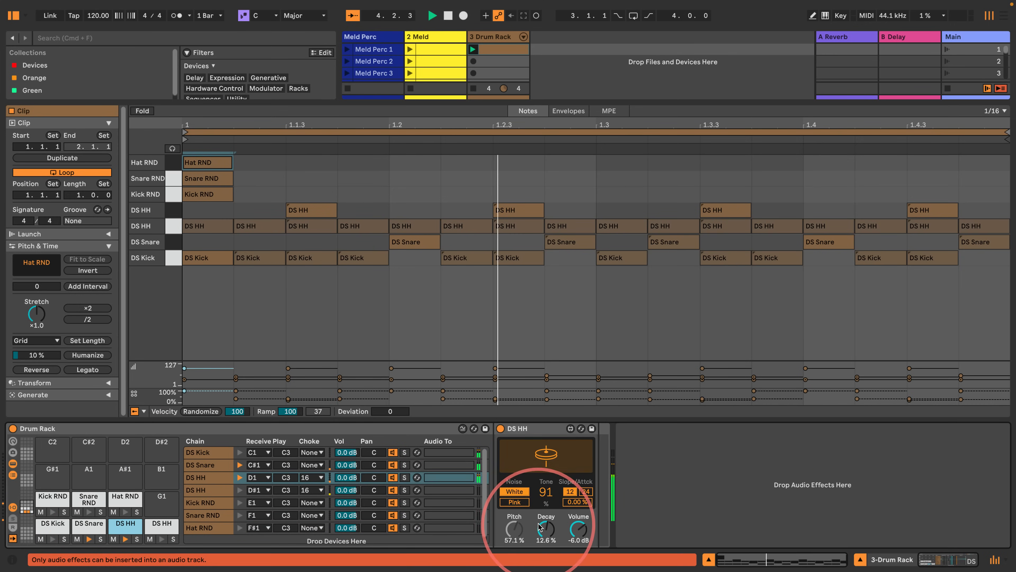
pyautogui.click(109, 496)
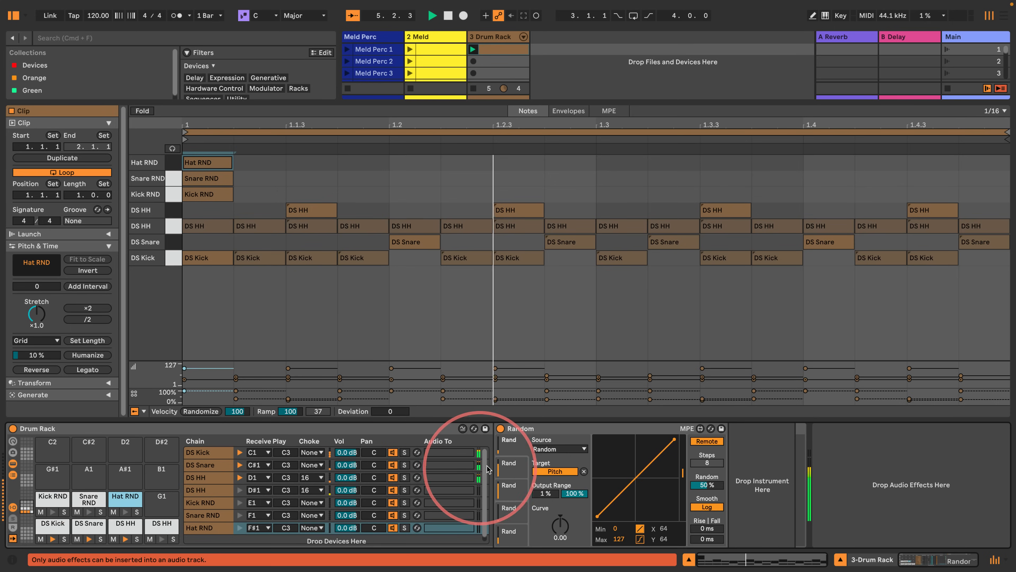
pyautogui.click(125, 524)
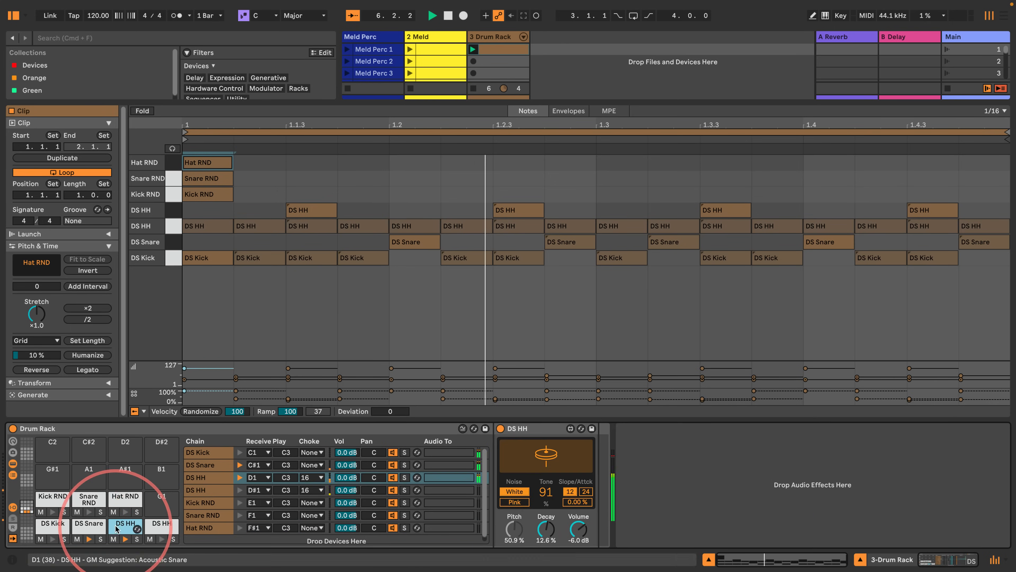
pyautogui.moveTo(541, 500); pyautogui.dragTo(540, 506)
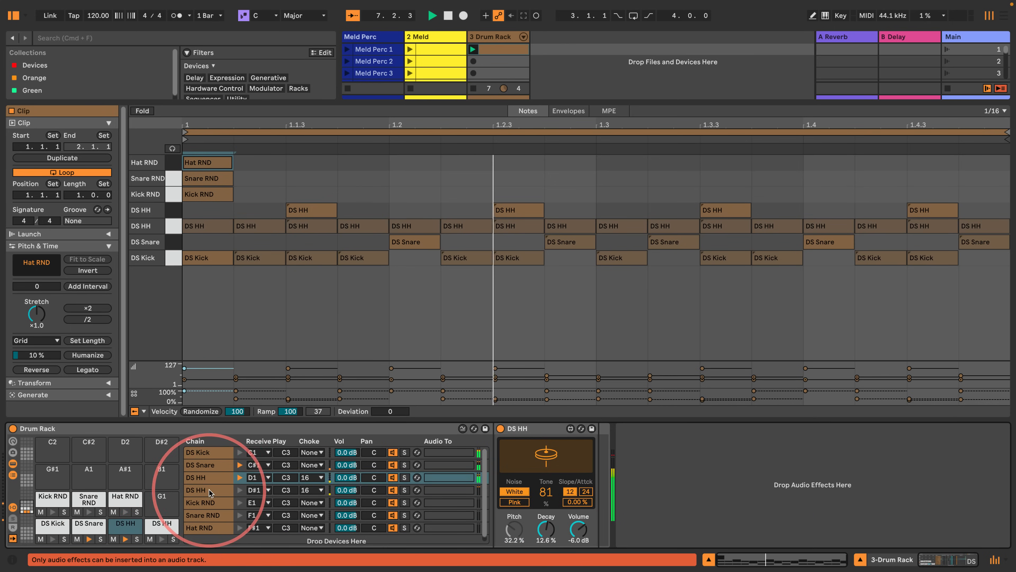
# - Set the first DS HH's Decay to 6.61% and map another Hat RND slot to its Noise type
pyautogui.click(120, 498)
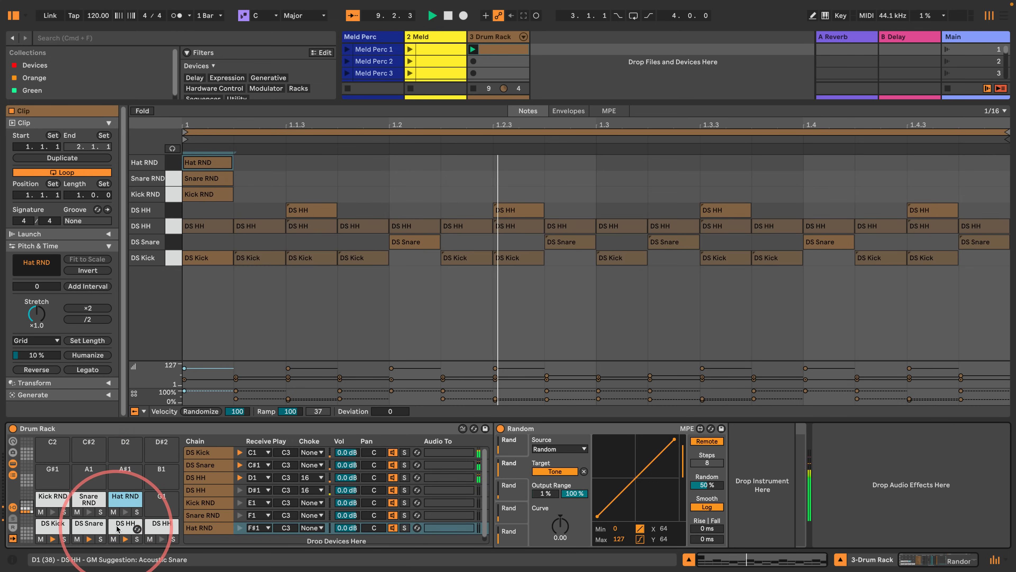
pyautogui.click(125, 524)
pyautogui.moveTo(546, 528); pyautogui.dragTo(535, 538)
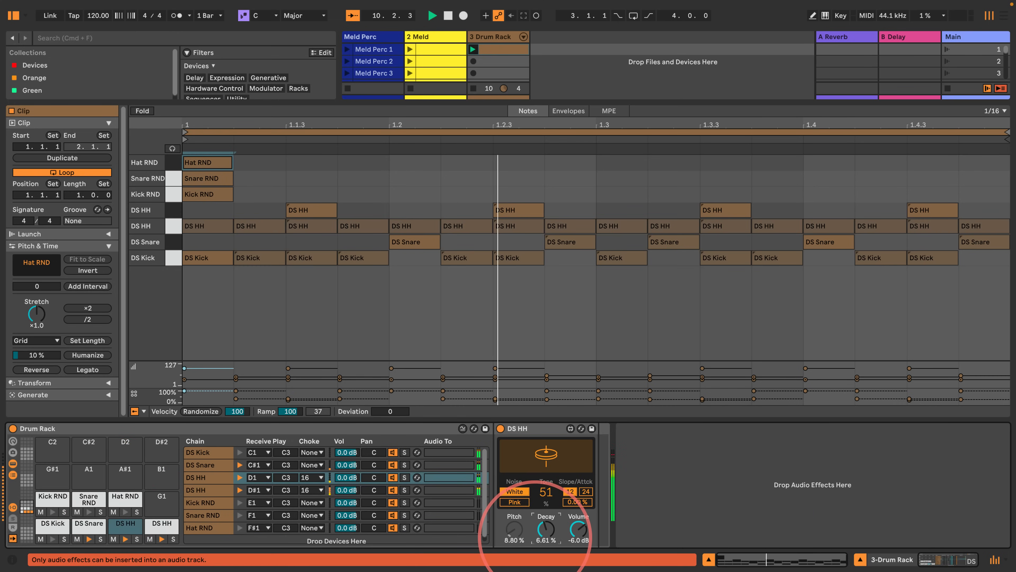
pyautogui.click(122, 498)
pyautogui.click(545, 473)
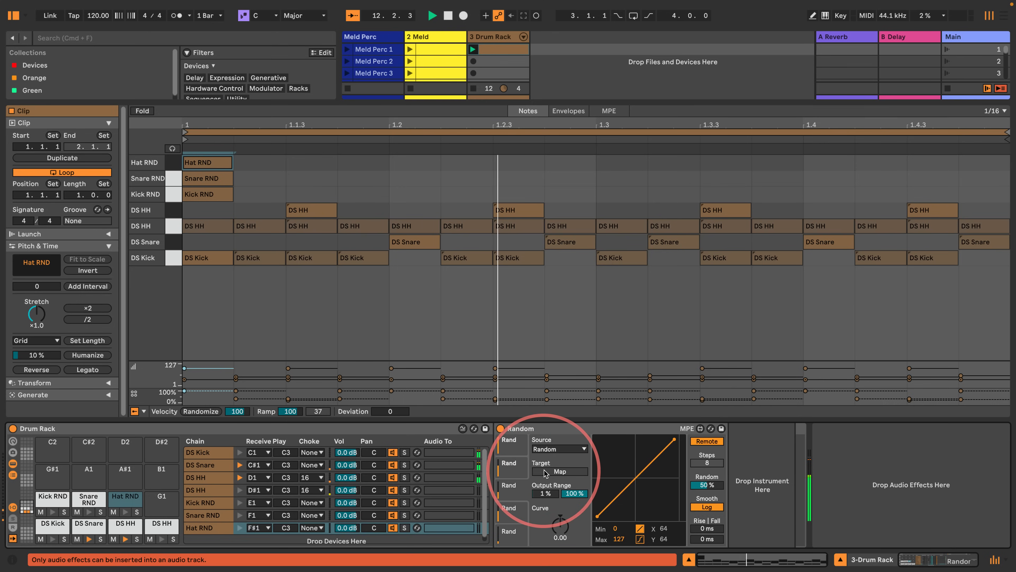
pyautogui.click(125, 522)
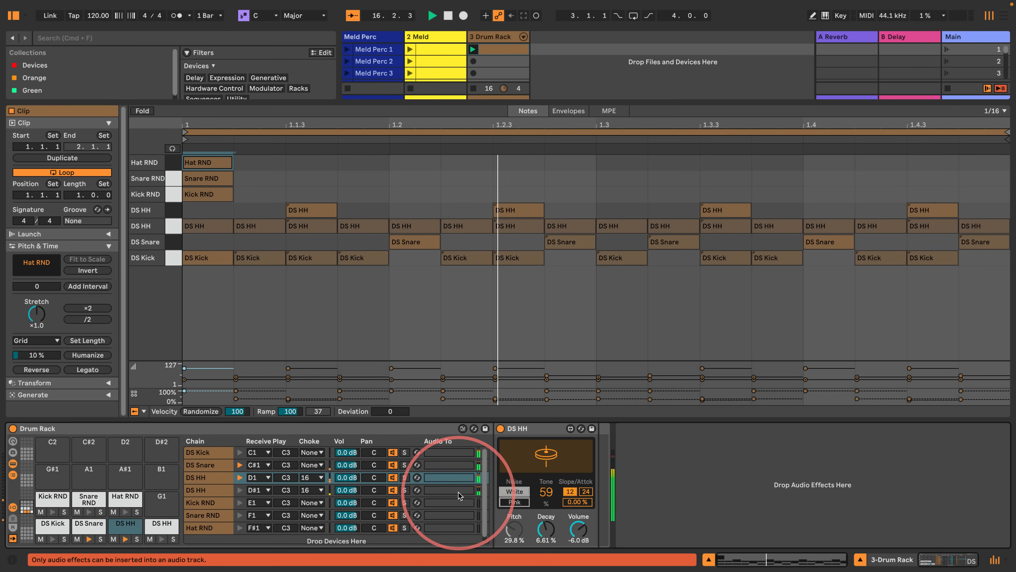
# - Load another Expression Control Random preset onto the G1 pad and map it to the second DS HH's Pitch
pyautogui.moveTo(225, 101); pyautogui.dragTo(160, 503)
pyautogui.scroll(-1, 224, 150)
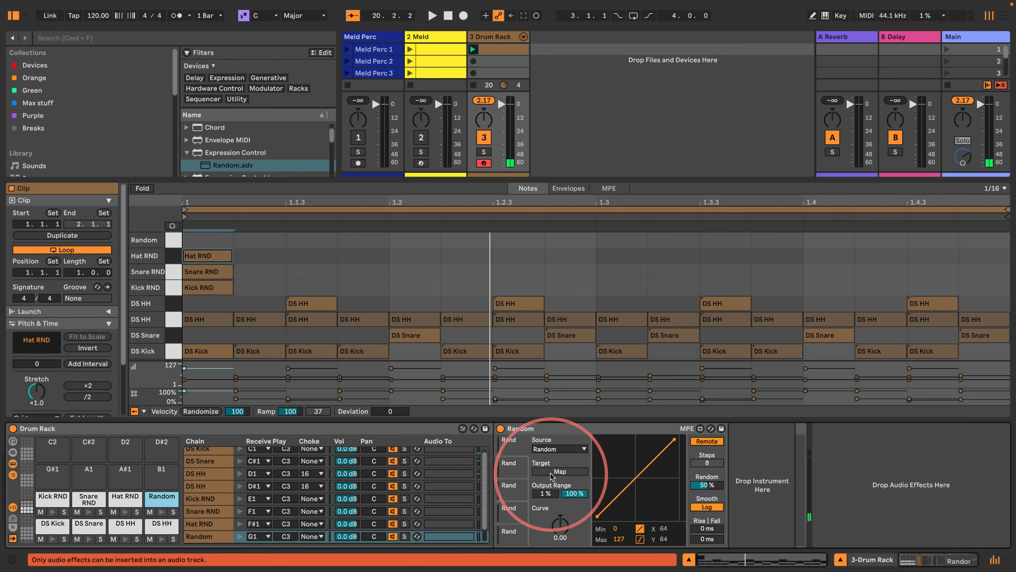
pyautogui.click(162, 522)
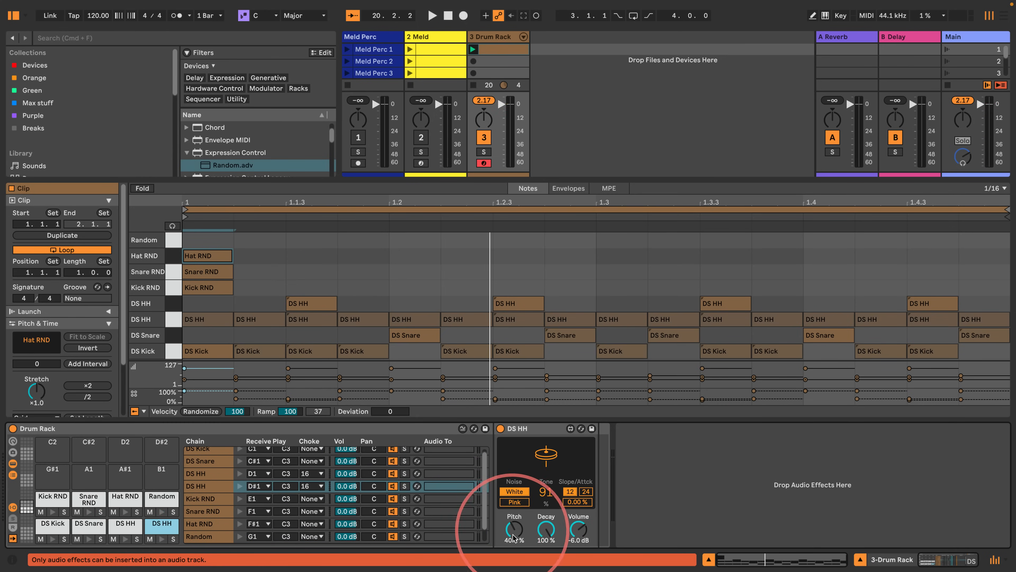
# - Map two further modulation slots of the G1 Random device to the second DS HH's Noise type and Tone
pyautogui.click(162, 498)
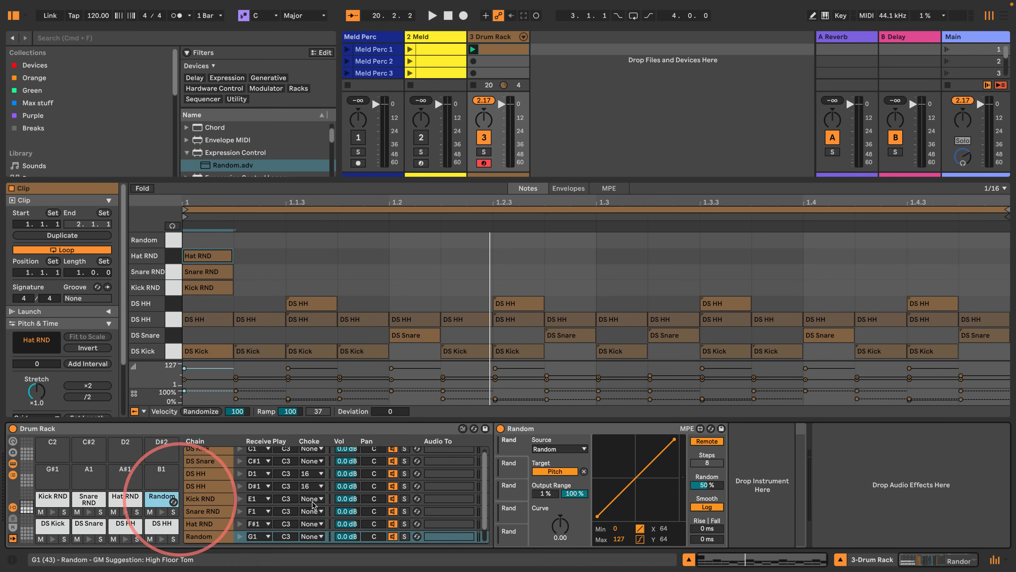
pyautogui.click(162, 523)
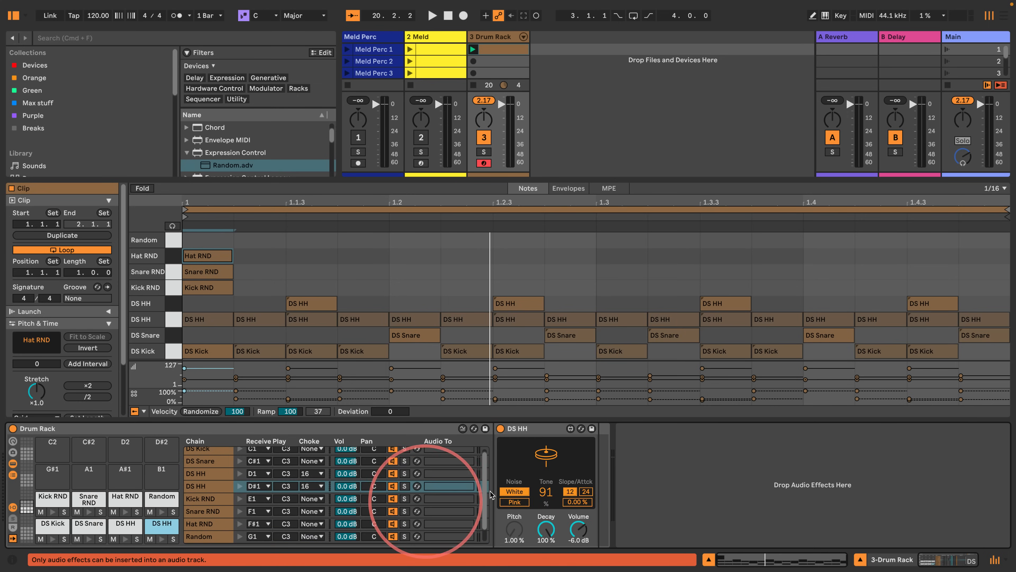
pyautogui.click(161, 498)
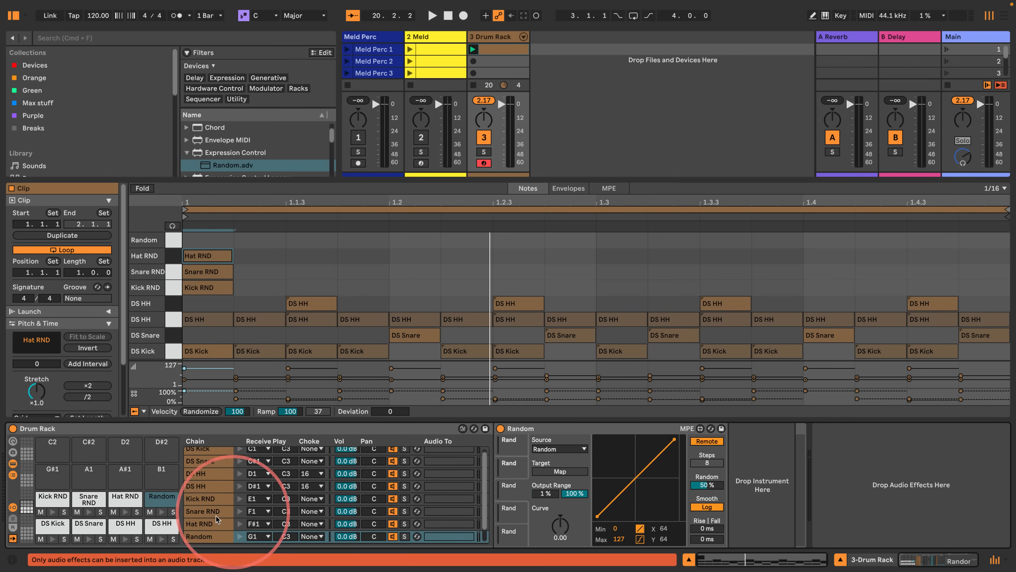
pyautogui.click(162, 523)
pyautogui.moveTo(545, 491); pyautogui.dragTo(540, 498)
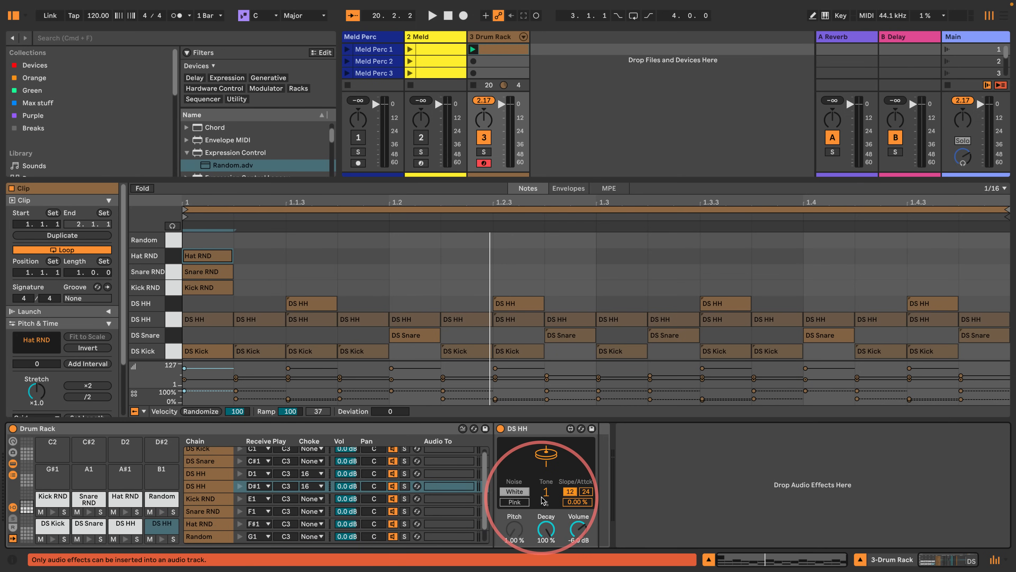
# - Rename the G1 Random chain to Hat2 RND and add its note on the first sixteenth of the clip, playing the result
pyautogui.scroll(-1, 214, 516)
pyautogui.scroll(-1, 214, 515)
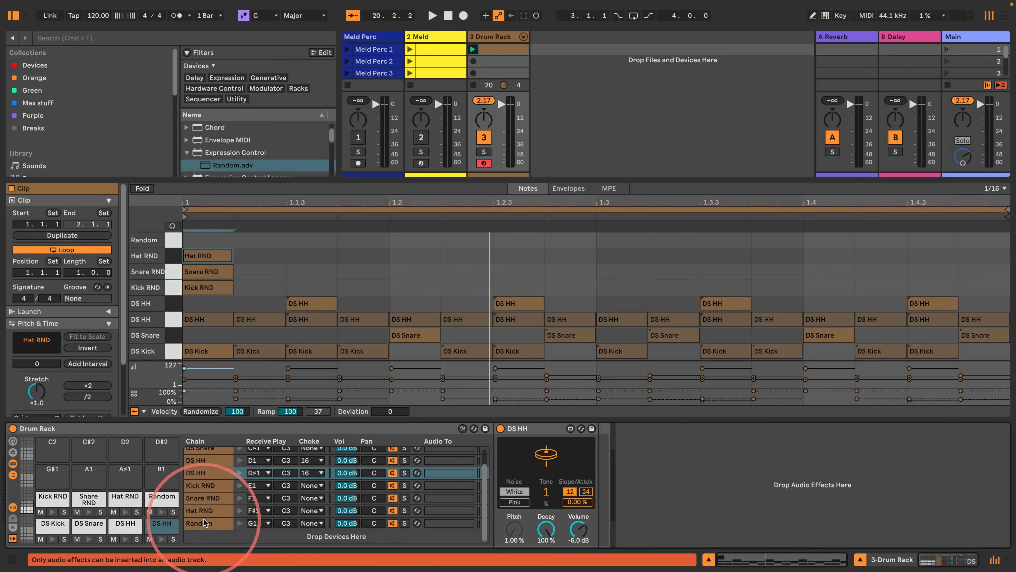
pyautogui.click(205, 524)
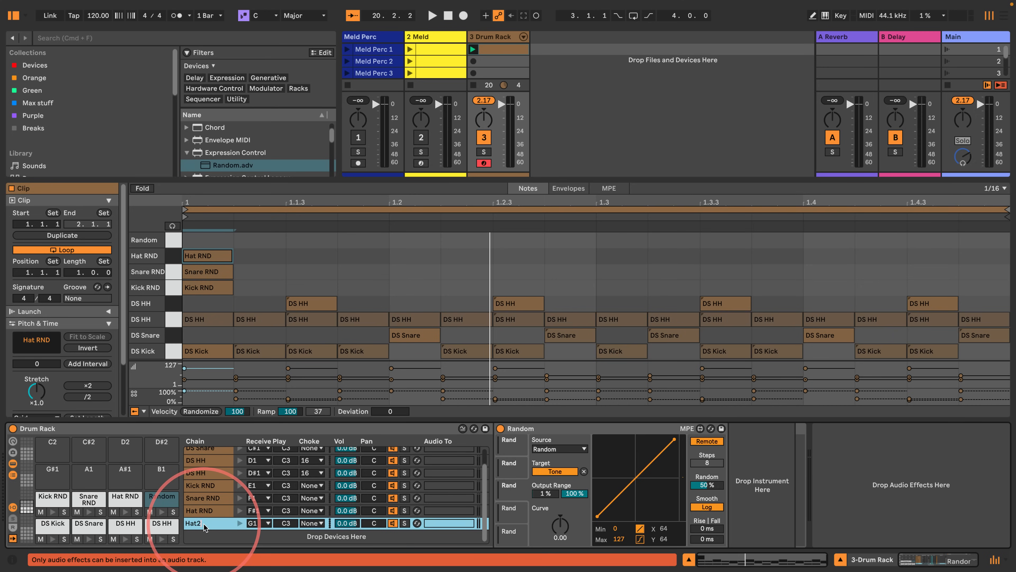
pyautogui.press('Return')
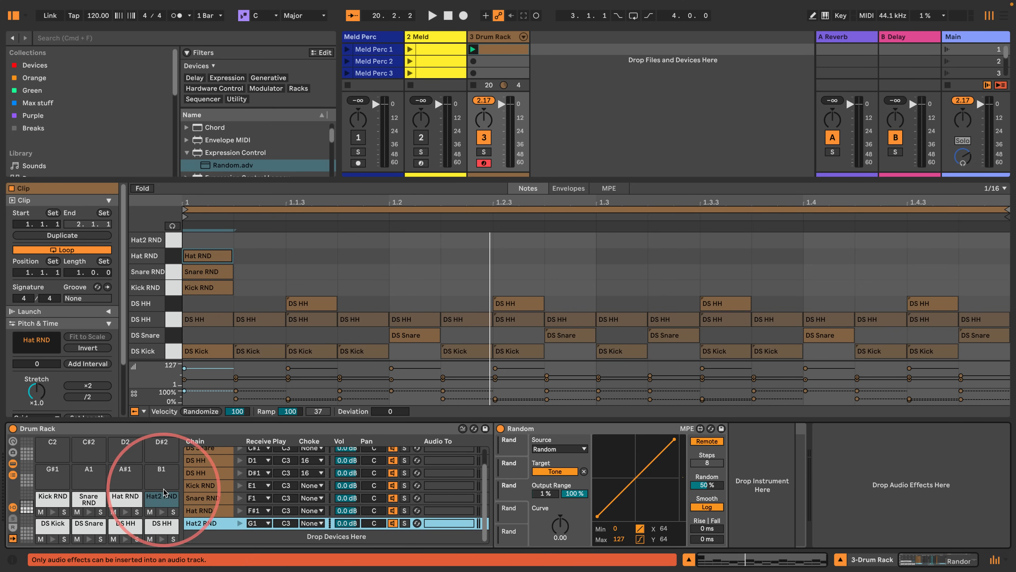
pyautogui.doubleClick(191, 241)
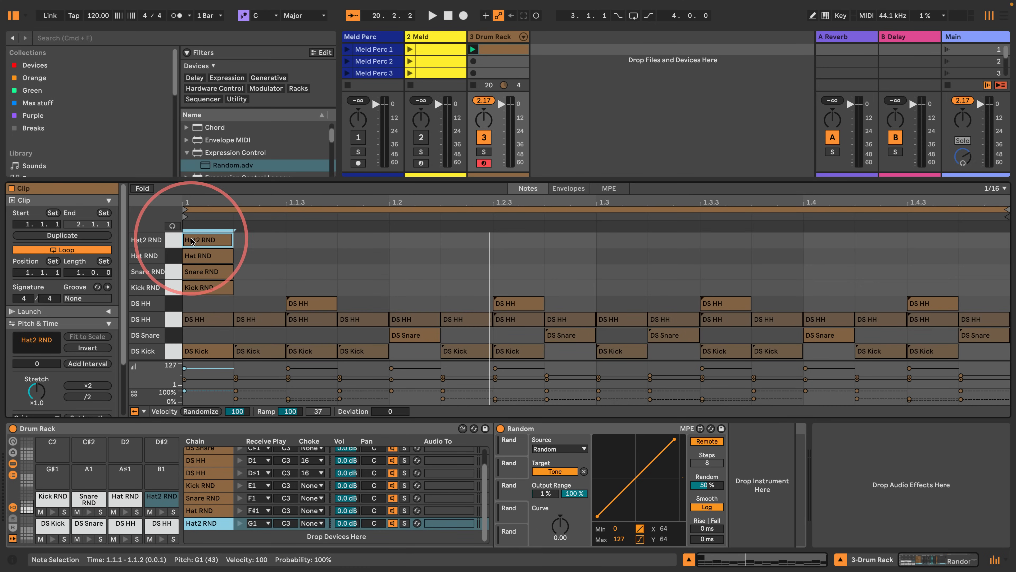
pyautogui.press('space')
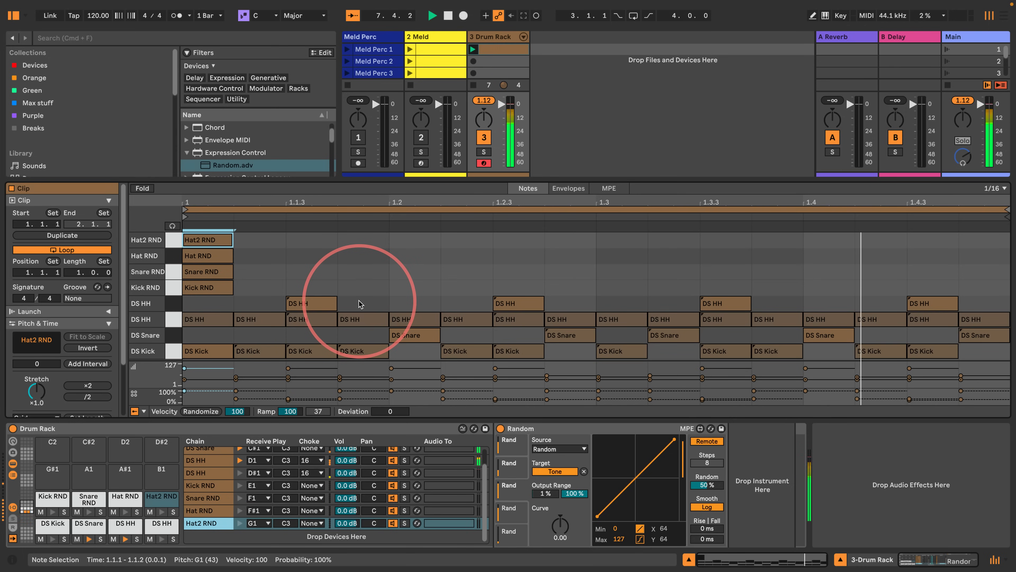
# - Look through the library's audio effects while the drum pattern plays
pyautogui.moveTo(226, 183); pyautogui.dragTo(216, 255)
pyautogui.click(44, 204)
pyautogui.scroll(-10, 226, 196)
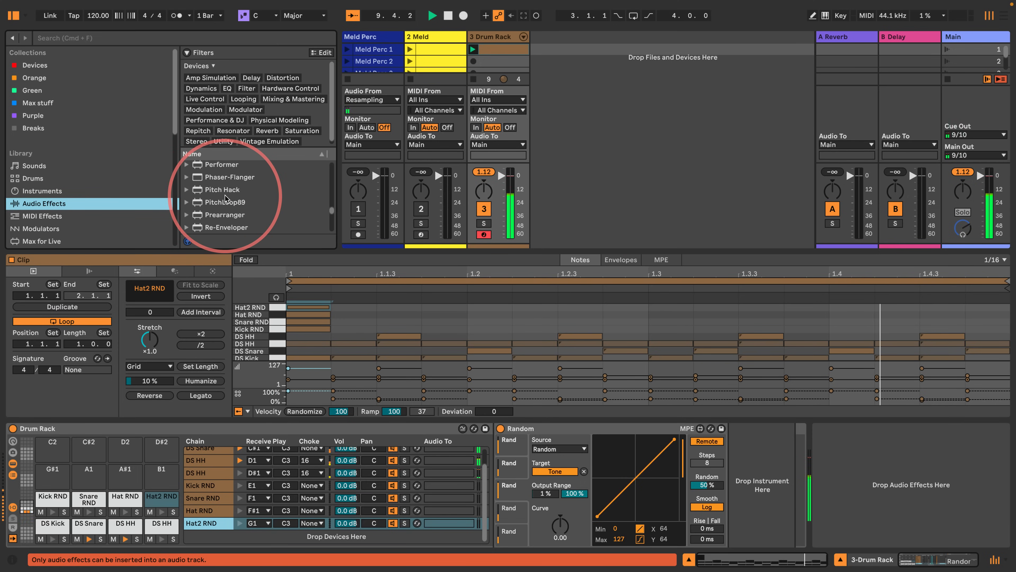
pyautogui.scroll(8, 226, 197)
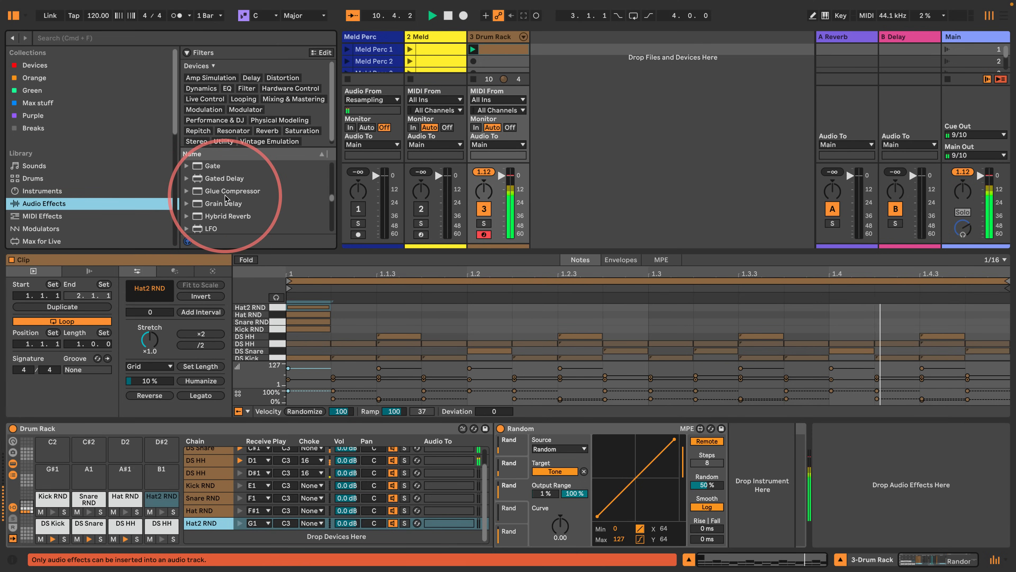
pyautogui.scroll(4, 226, 197)
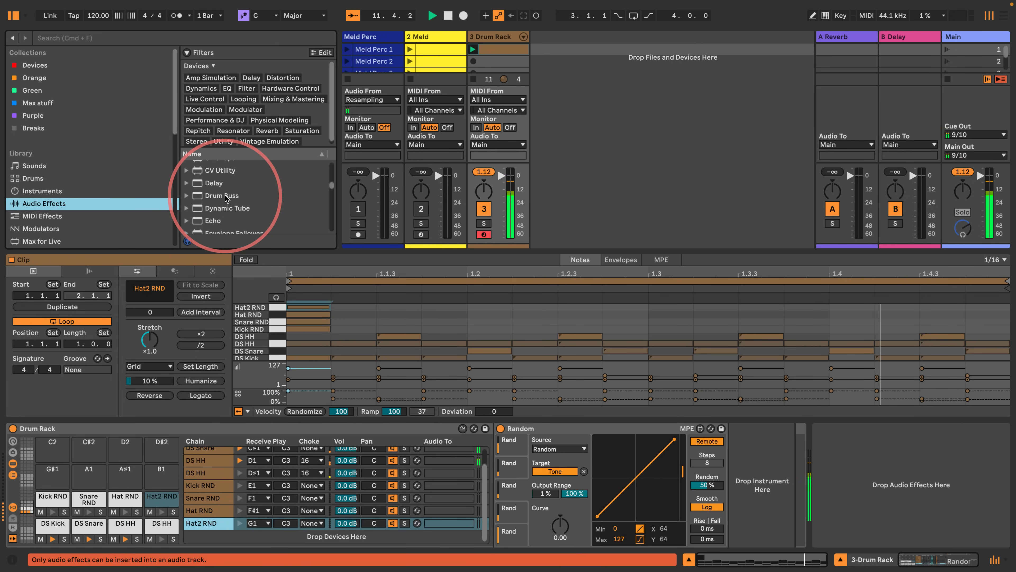
pyautogui.scroll(1, 225, 195)
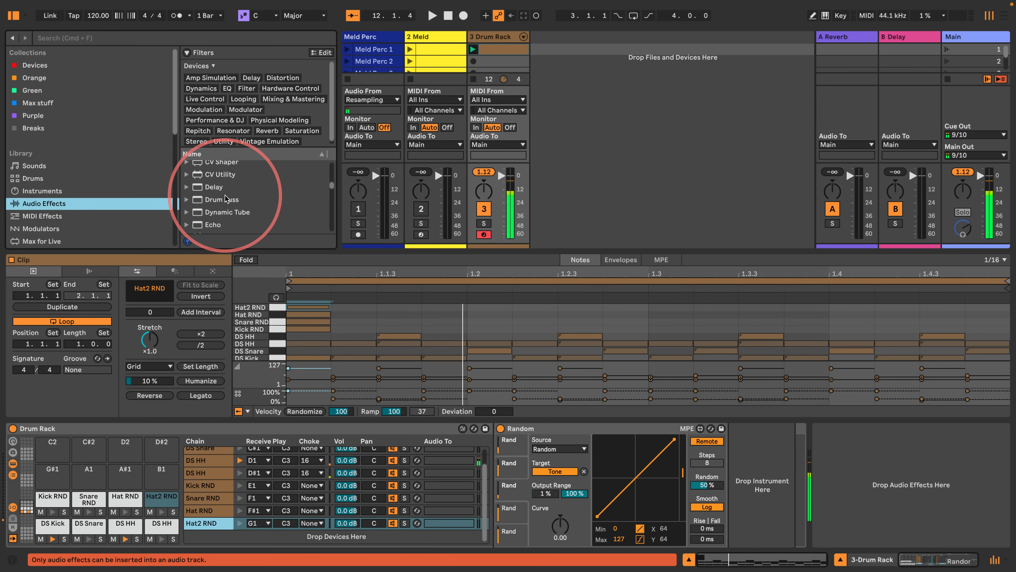
# - Set the maximum output of the Kick RND's Pitch mapping to 64% and play the clip
pyautogui.click(49, 533)
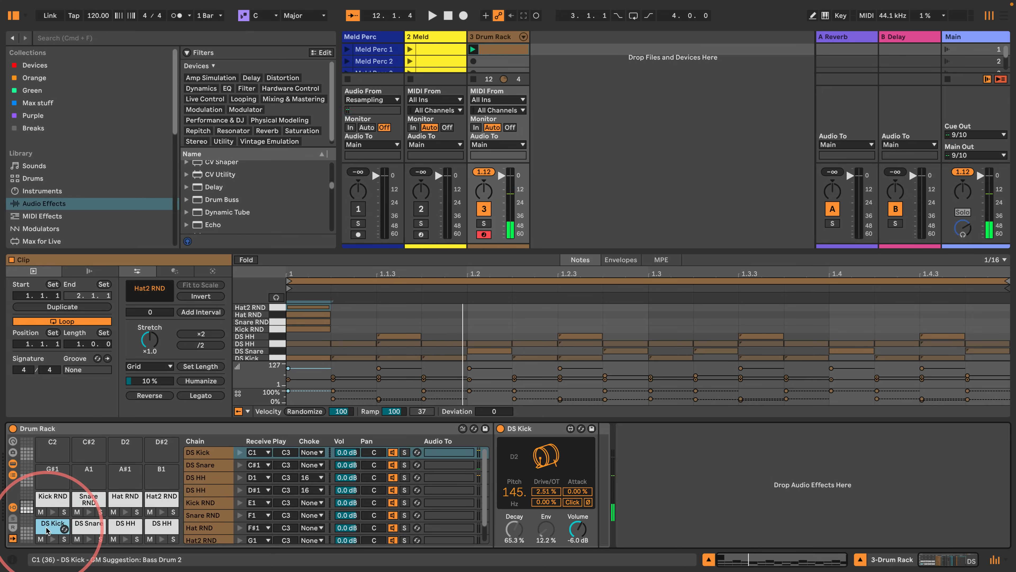
pyautogui.click(41, 496)
pyautogui.click(505, 468)
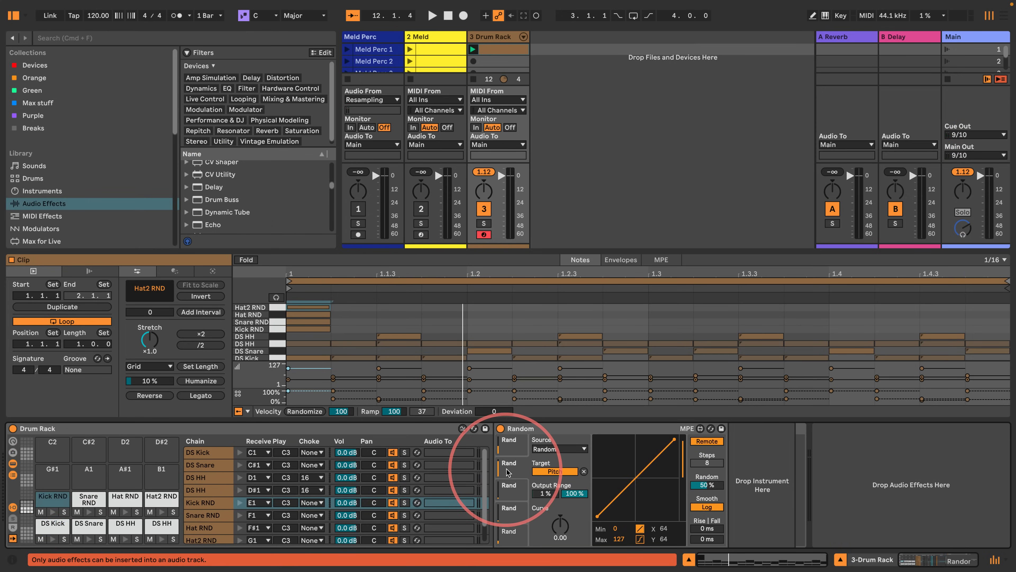
pyautogui.moveTo(567, 499); pyautogui.dragTo(571, 513)
pyautogui.press('space')
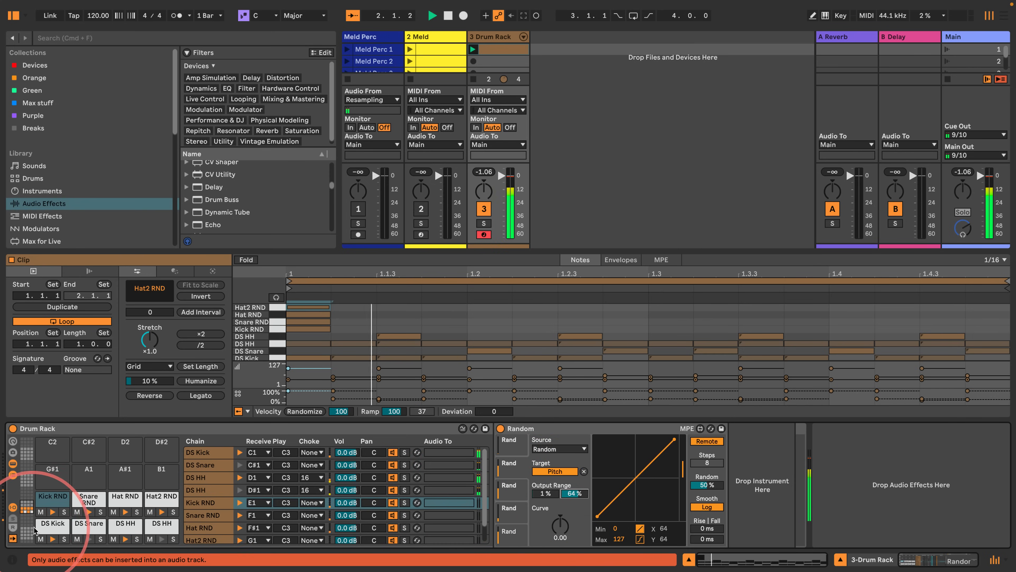
# - Inspect the DS Kick's randomized parameters and return to the drum clip's note editor
pyautogui.click(44, 528)
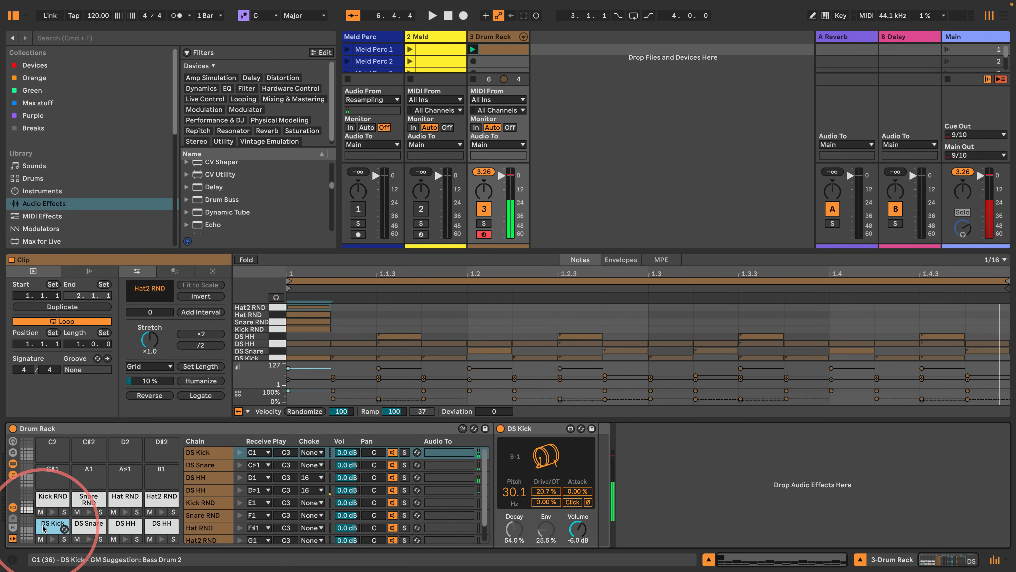
pyautogui.moveTo(43, 527); pyautogui.dragTo(757, 496)
pyautogui.click(858, 559)
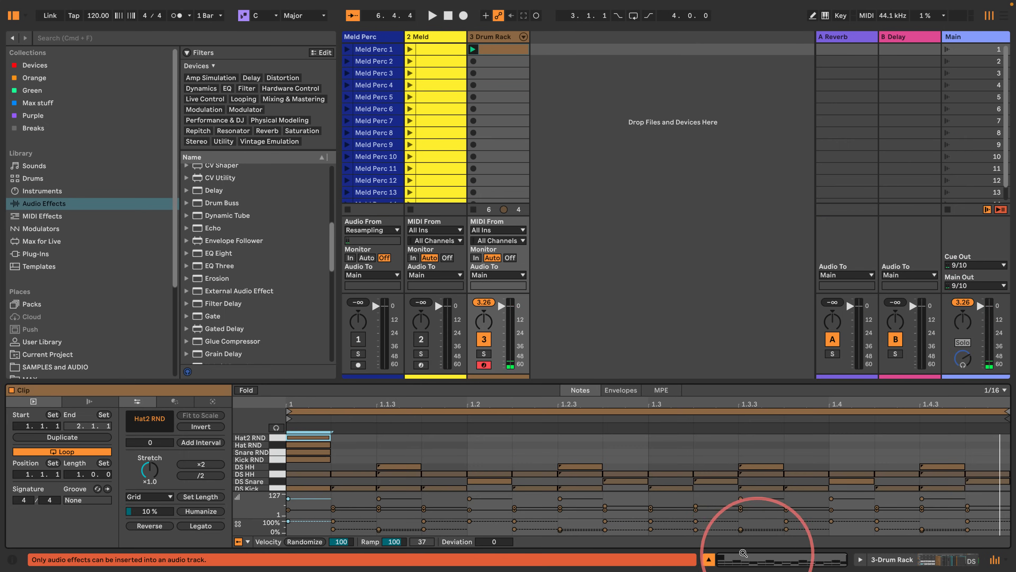
# - Hide the clip detail view and look over the sixteen scenes of the set
pyautogui.click(708, 559)
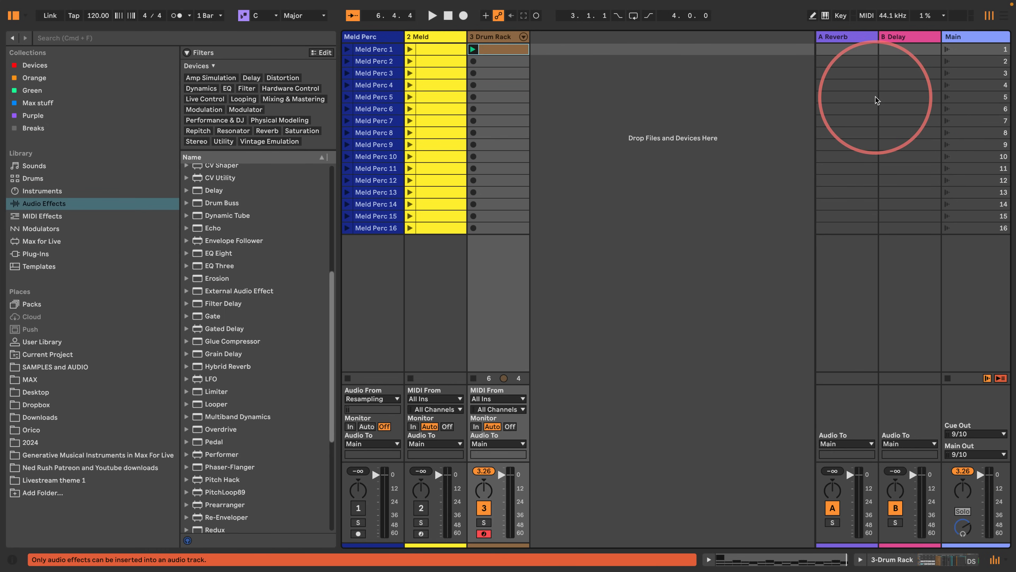
pyautogui.click(973, 114)
pyautogui.click(973, 132)
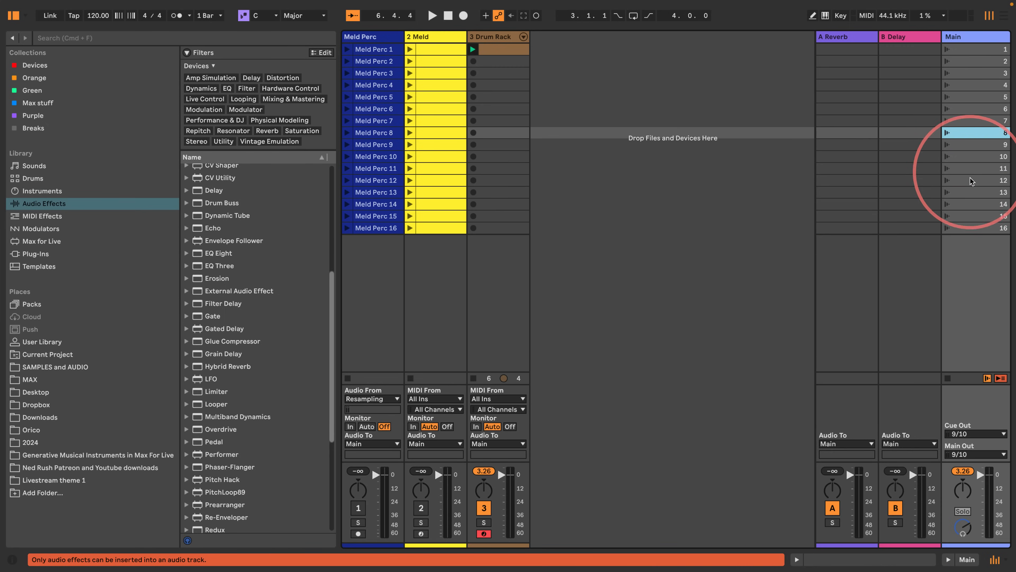
pyautogui.click(973, 180)
pyautogui.click(972, 228)
pyautogui.click(970, 73)
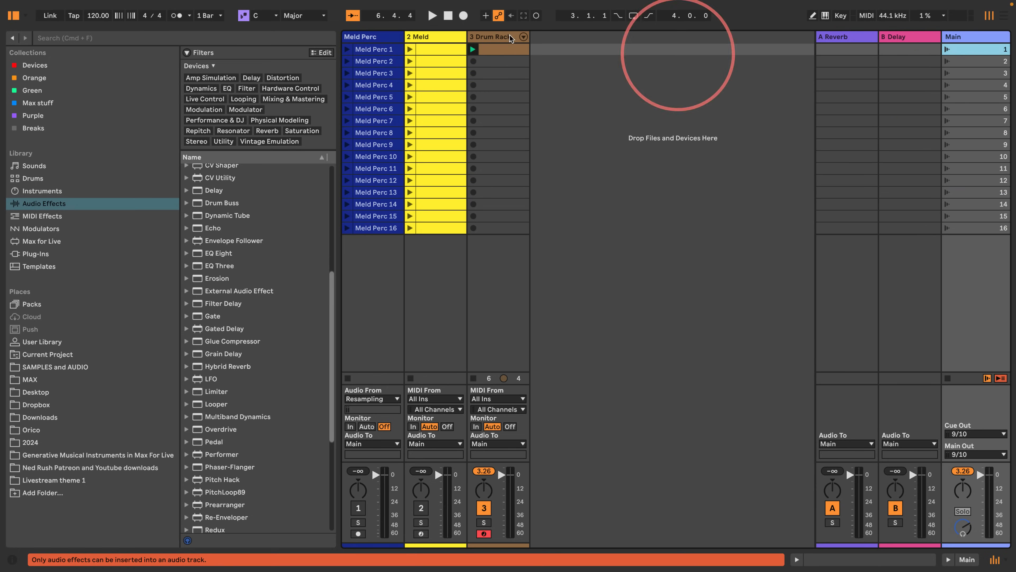
# - Insert an audio track directly after the Meld track and colour it green
pyautogui.click(455, 39)
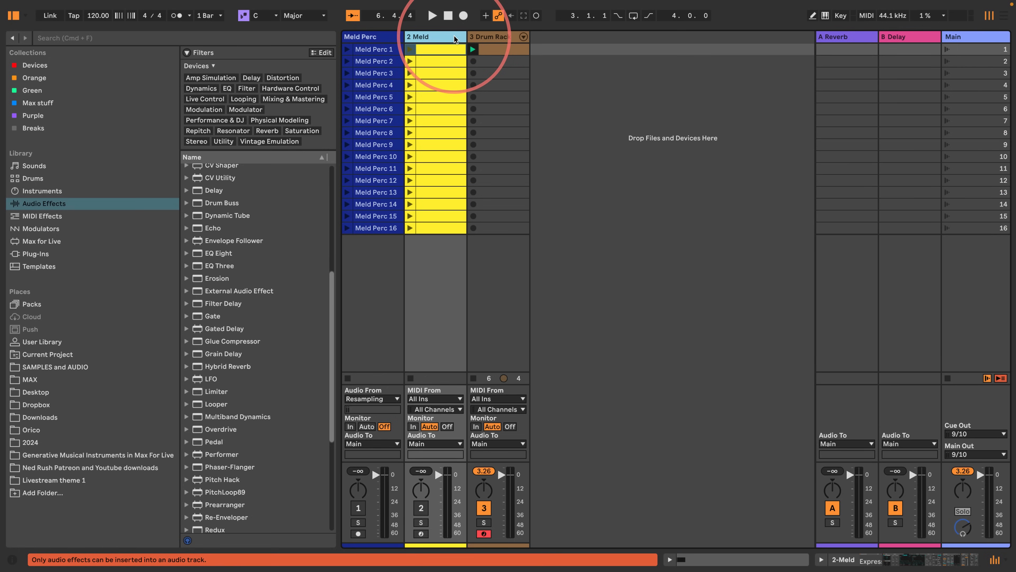
pyautogui.press('super+t')
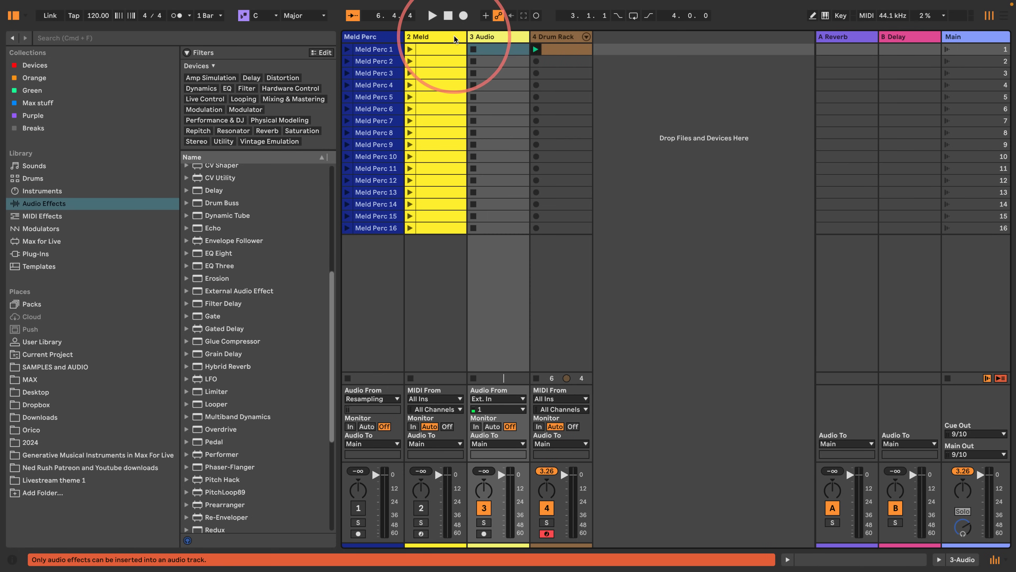
pyautogui.rightClick(493, 39)
pyautogui.click(545, 221)
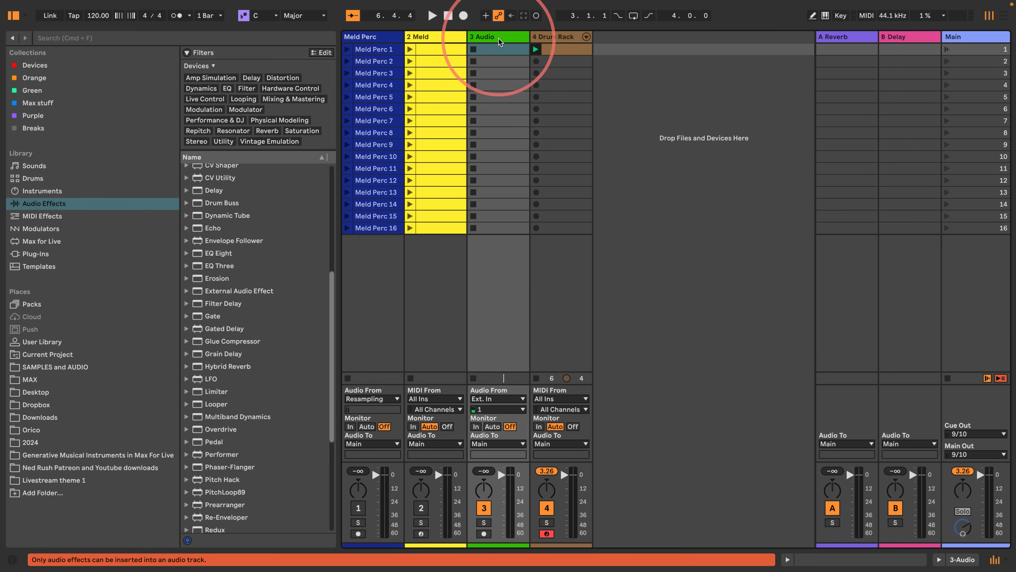
# - Rename the new green audio track "DS Loops"
pyautogui.click(499, 42)
pyautogui.press('super+r')
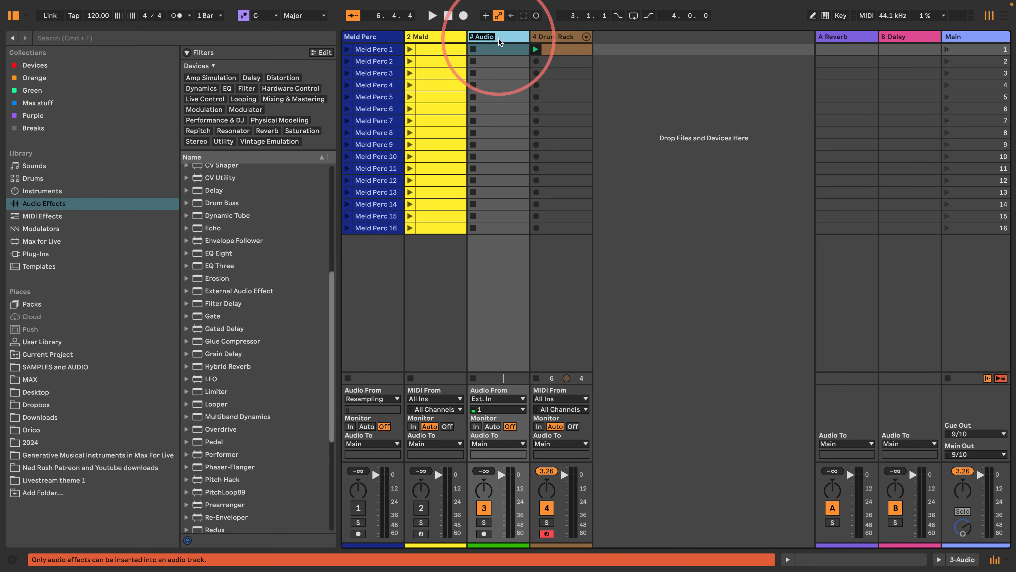
pyautogui.write('DS Loops')
pyautogui.press('Return')
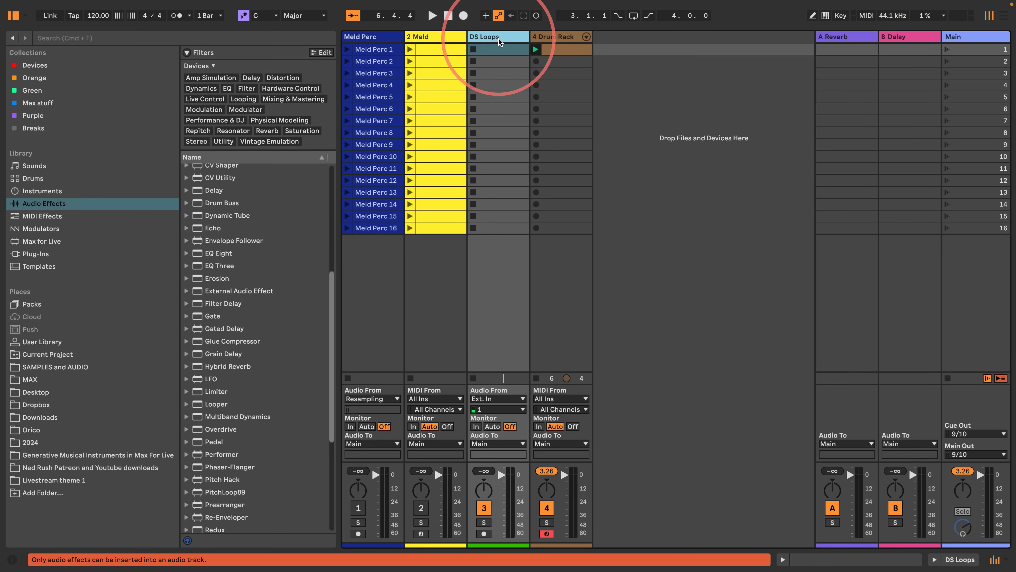
# - Set the DS Loops track's audio input to Resampling and arm the track for recording
pyautogui.click(497, 399)
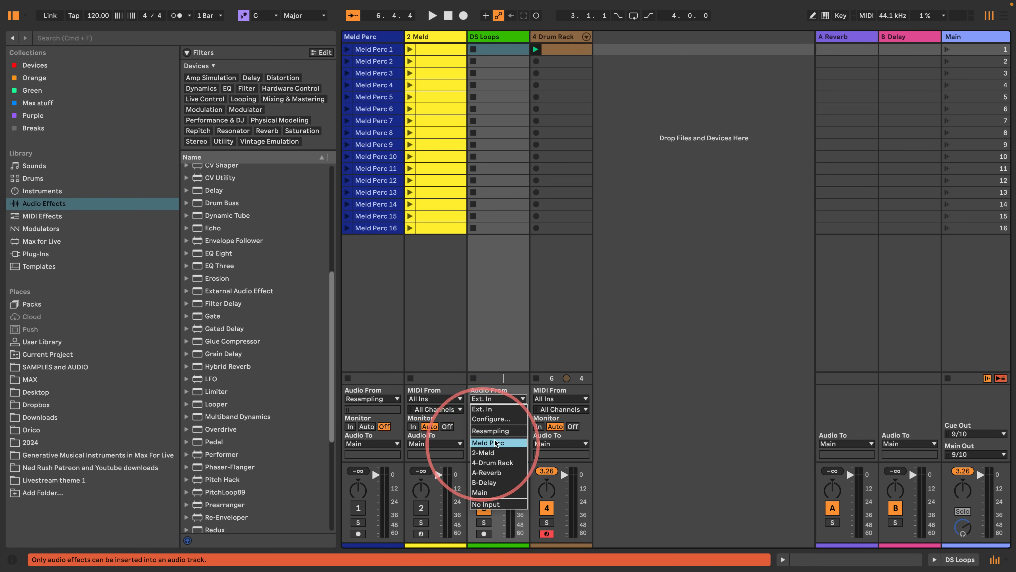
pyautogui.click(491, 431)
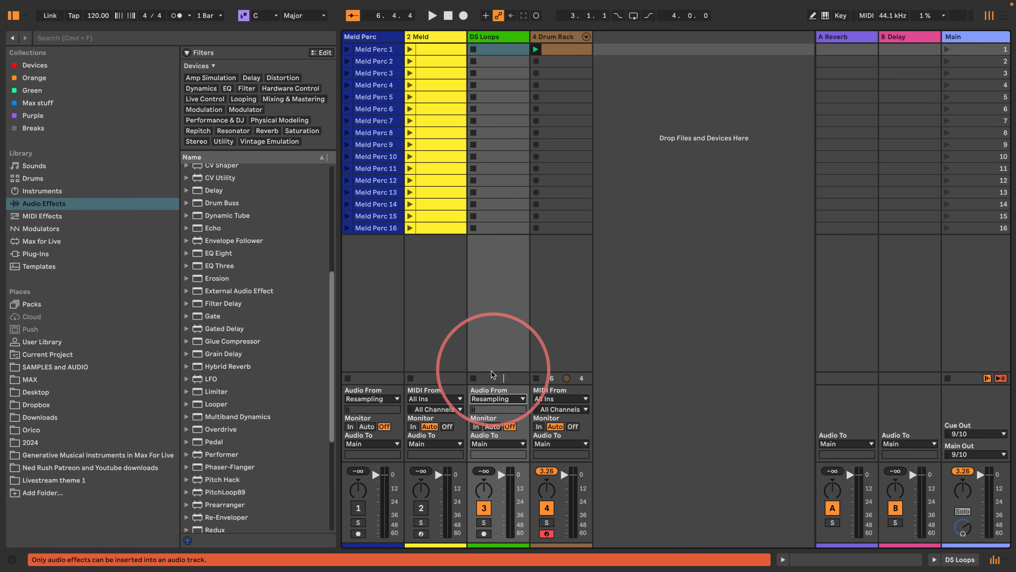
pyautogui.click(484, 533)
# - Duplicate the first Drum Rack clip down through scene 16, and launch scene 1 to record the loops into the DS Loops track
pyautogui.click(562, 50)
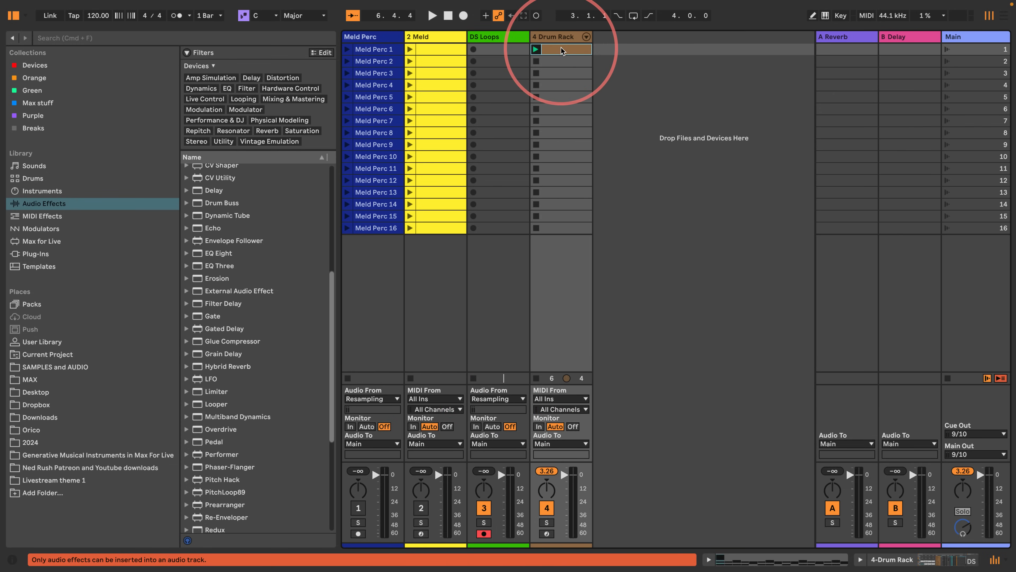
pyautogui.press('super+d')
pyautogui.press('super+d')
pyautogui.press('super+d')
pyautogui.press('super+d')
pyautogui.press('super+d')
pyautogui.press('super+d')
pyautogui.press('super+d')
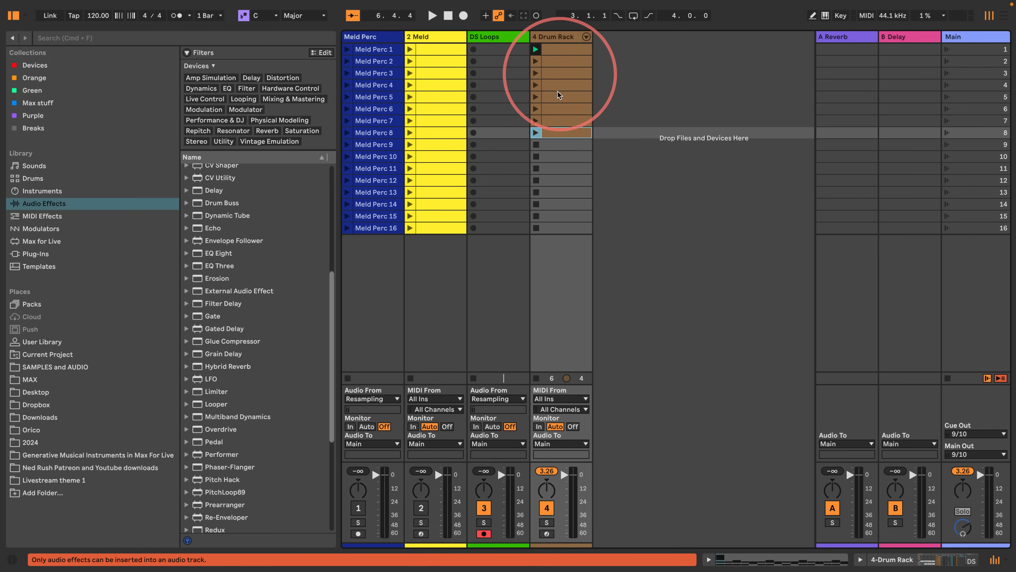
pyautogui.press('super+d')
pyautogui.press('super+d')
pyautogui.press('super+d')
pyautogui.press('super+d')
pyautogui.press('super+d')
pyautogui.press('super+d')
pyautogui.press('super+d')
pyautogui.press('super+d')
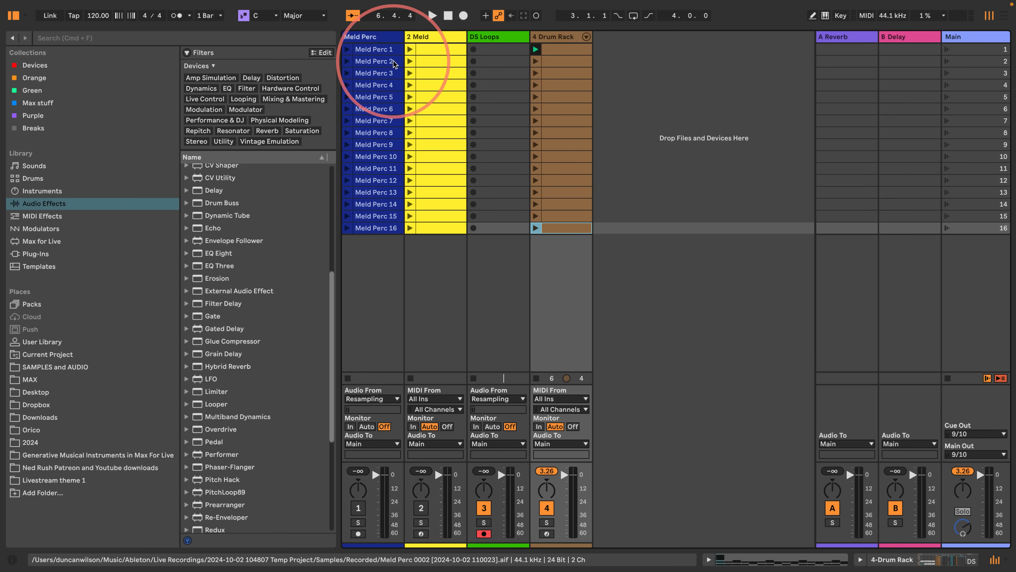
pyautogui.click(946, 49)
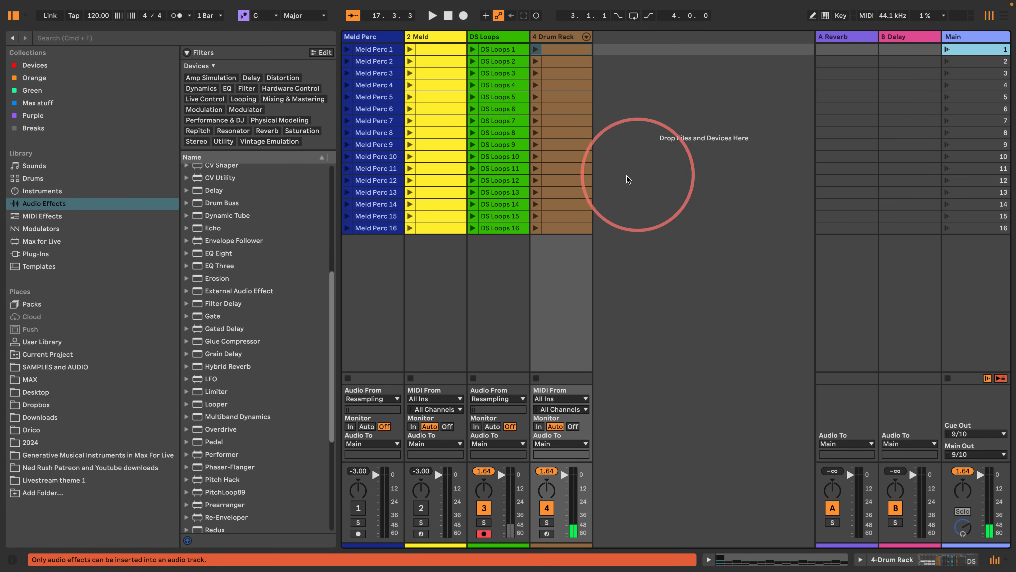
# - Examine the waveforms of the recorded DS Loops clips from 16 up to 2, and hide the clip view
pyautogui.doubleClick(494, 228)
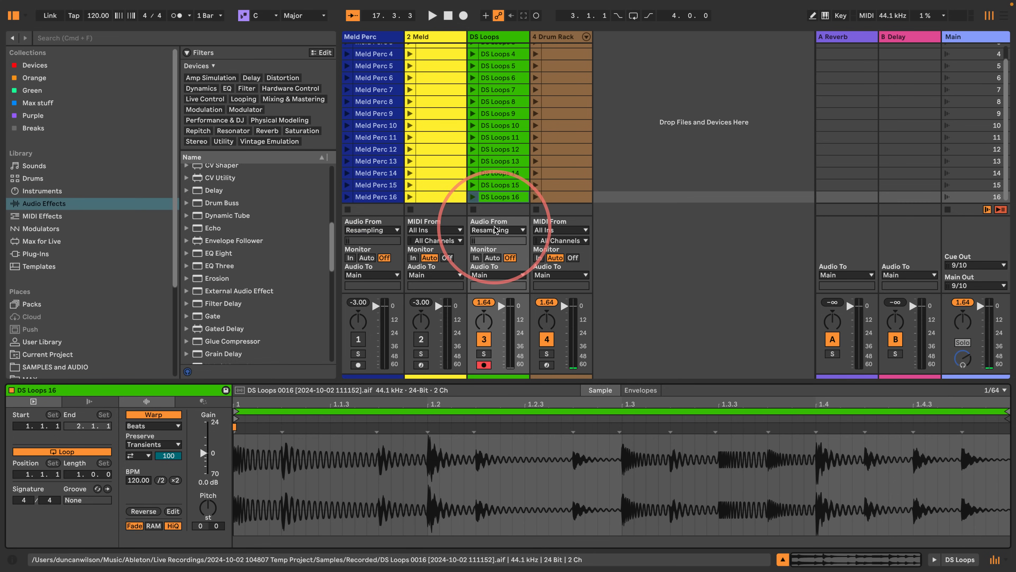
pyautogui.click(491, 185)
pyautogui.press('Up')
pyautogui.press('Up')
pyautogui.press('Up')
pyautogui.press('Up')
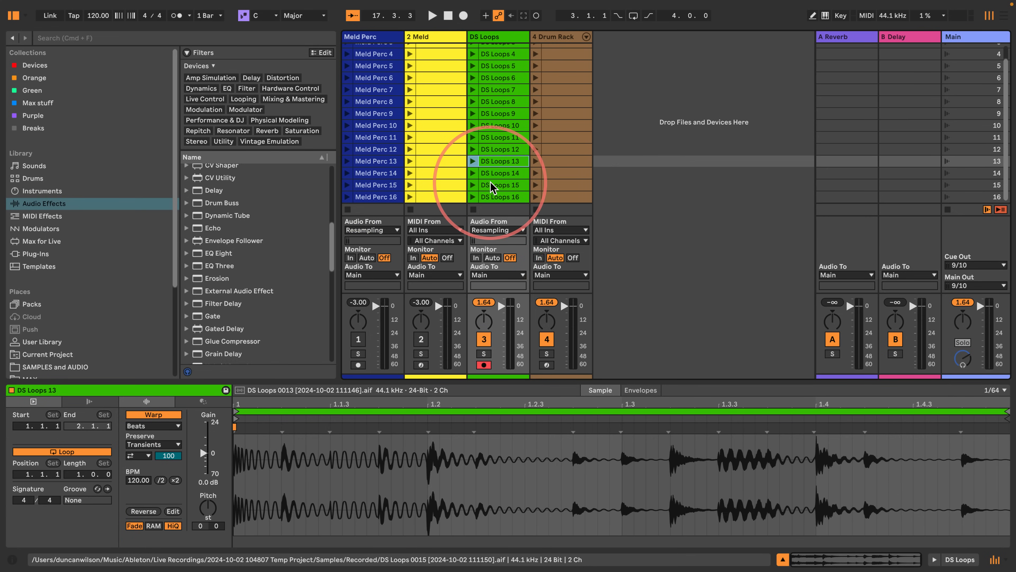
pyautogui.press('Up')
pyautogui.press('Up')
pyautogui.press('Up')
pyautogui.press('Up')
pyautogui.press('Up')
pyautogui.press('Up')
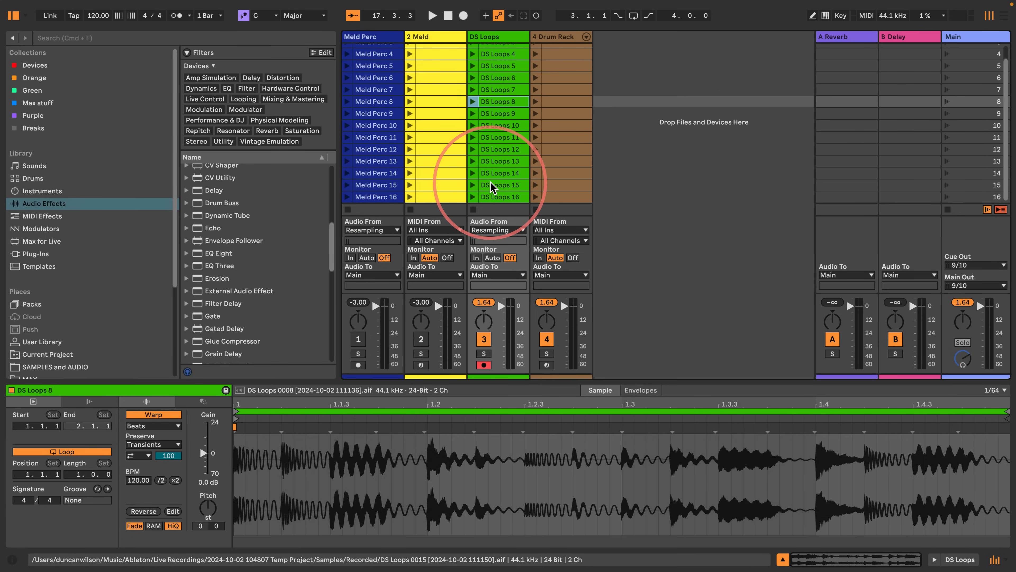
pyautogui.press('Up')
pyautogui.press('Up')
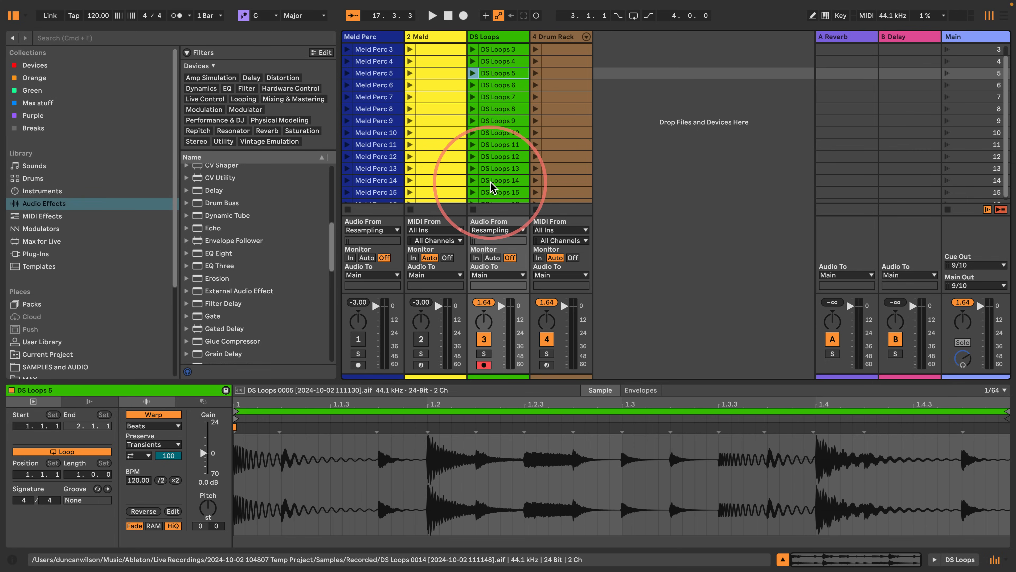
pyautogui.press('Up')
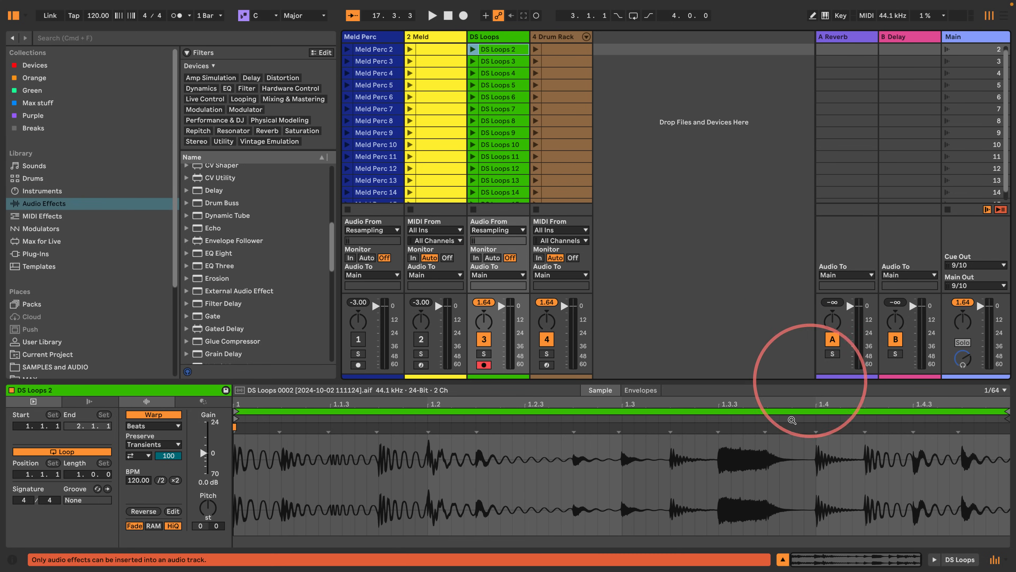
pyautogui.click(783, 560)
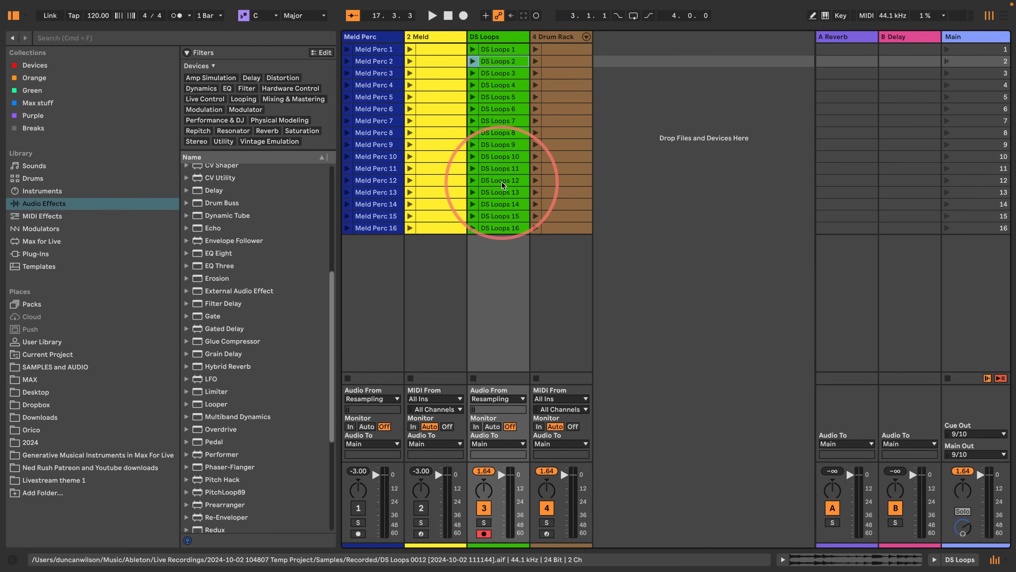
# - Audition the recorded clips DS Loops 4 and DS Loops 5, and stop the track's playback
pyautogui.doubleClick(500, 227)
pyautogui.scroll(3, 484, 150)
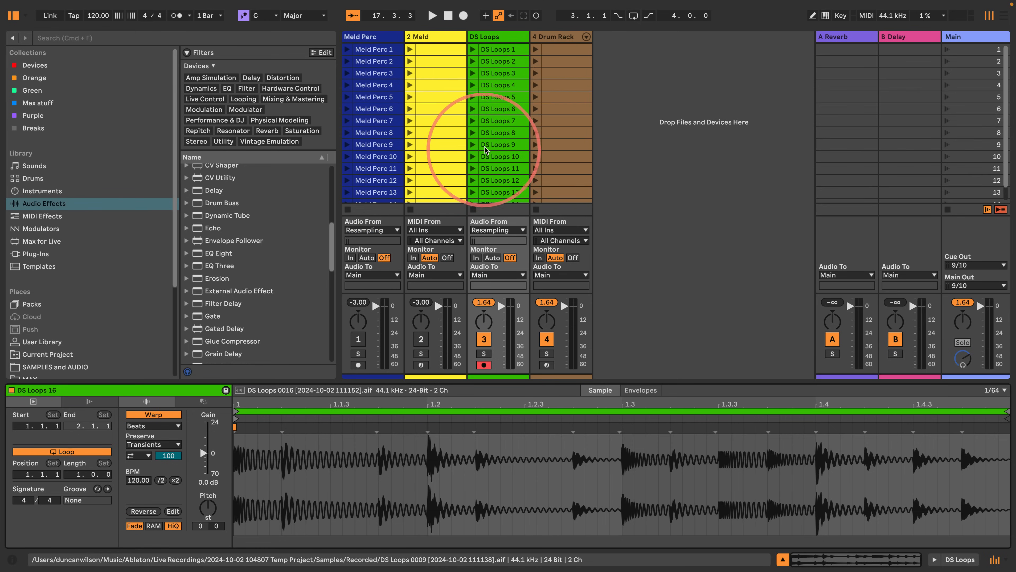
pyautogui.click(473, 85)
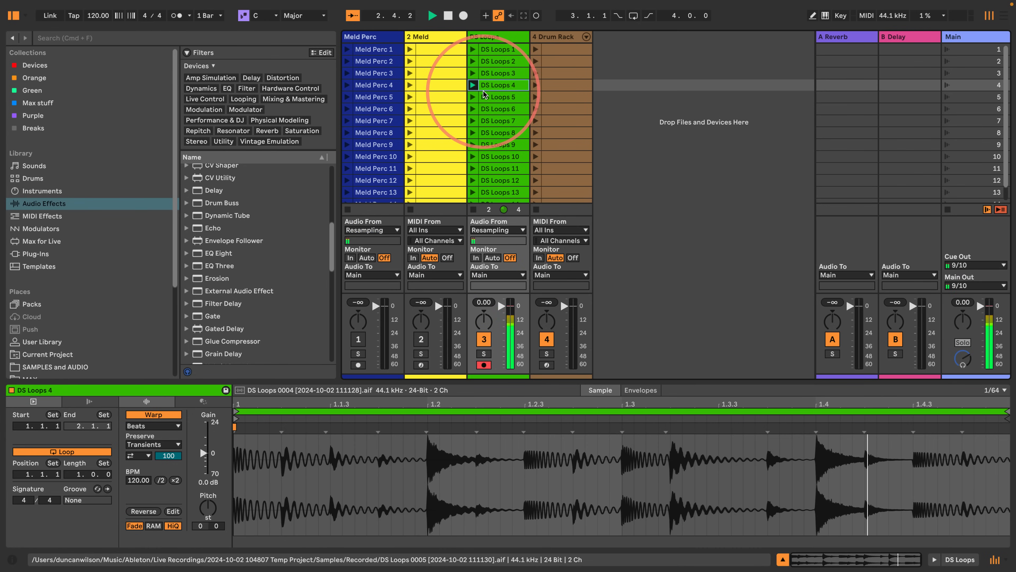
pyautogui.click(484, 96)
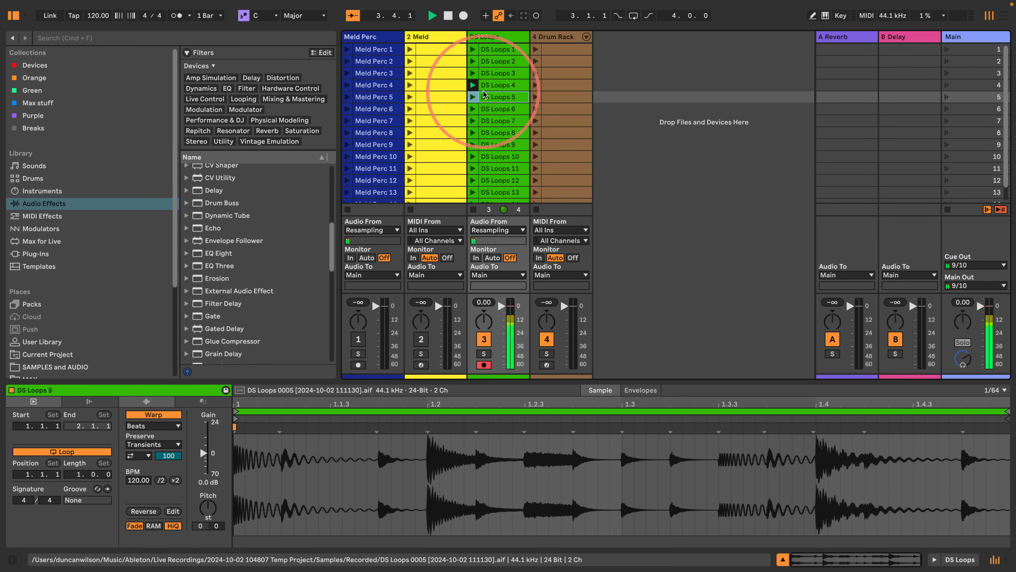
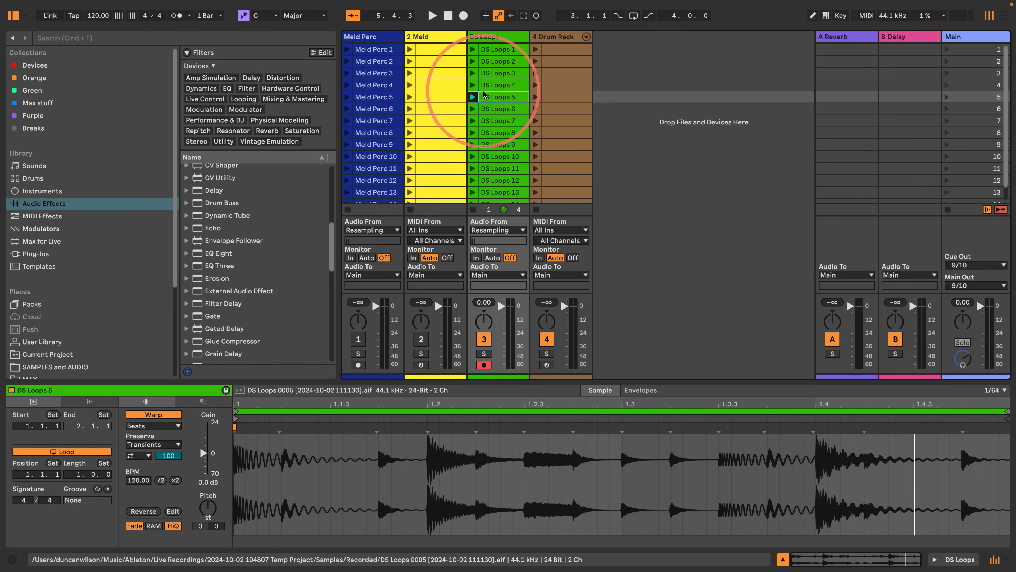
pyautogui.click(473, 211)
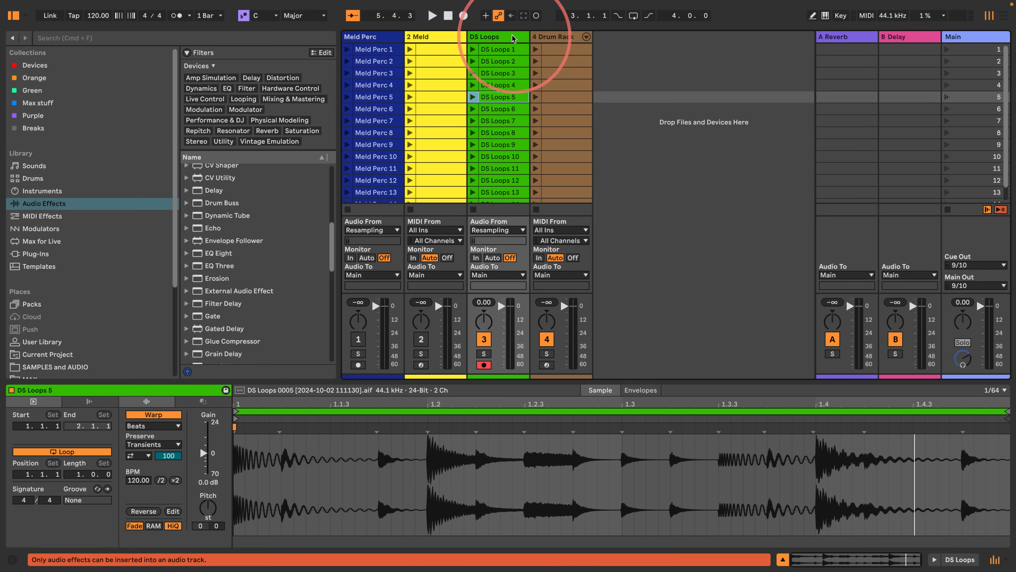
# - Inspect the Kick, Snare, Hat and Hat2 RND notes at the start of the Drum Rack clip, and hide the clip view
pyautogui.click(553, 38)
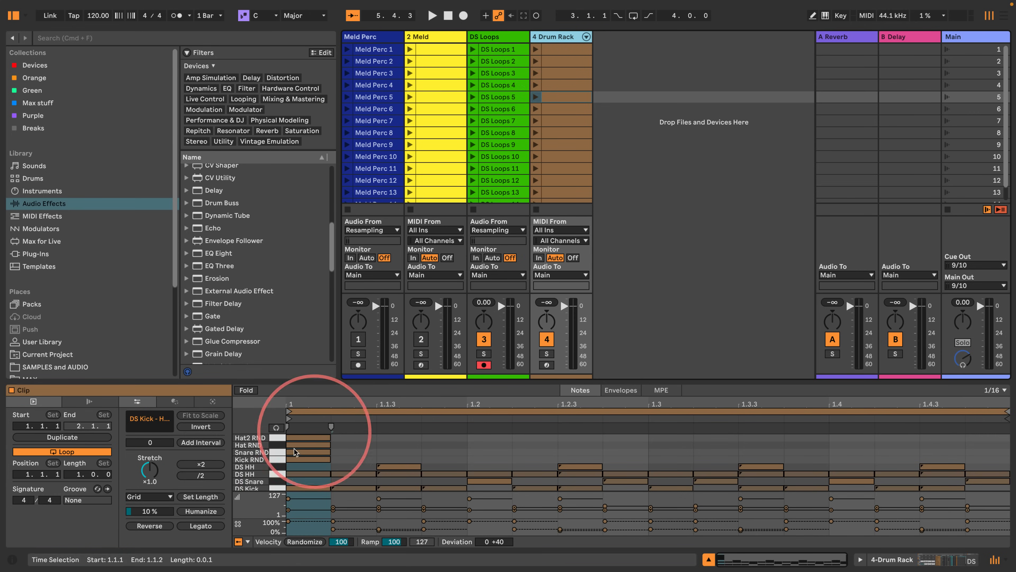
pyautogui.moveTo(340, 464); pyautogui.dragTo(294, 421)
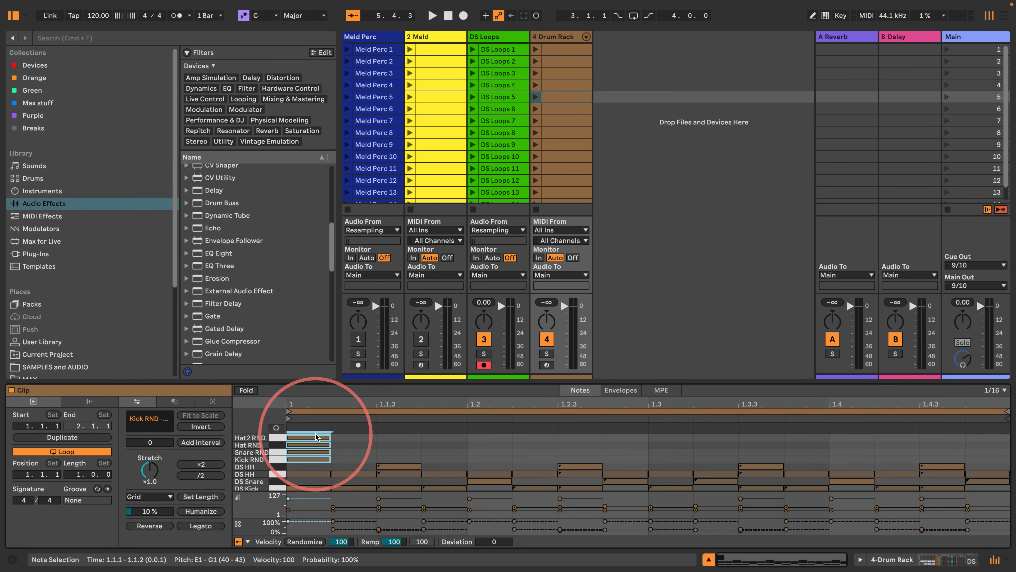
pyautogui.moveTo(316, 436); pyautogui.dragTo(708, 561)
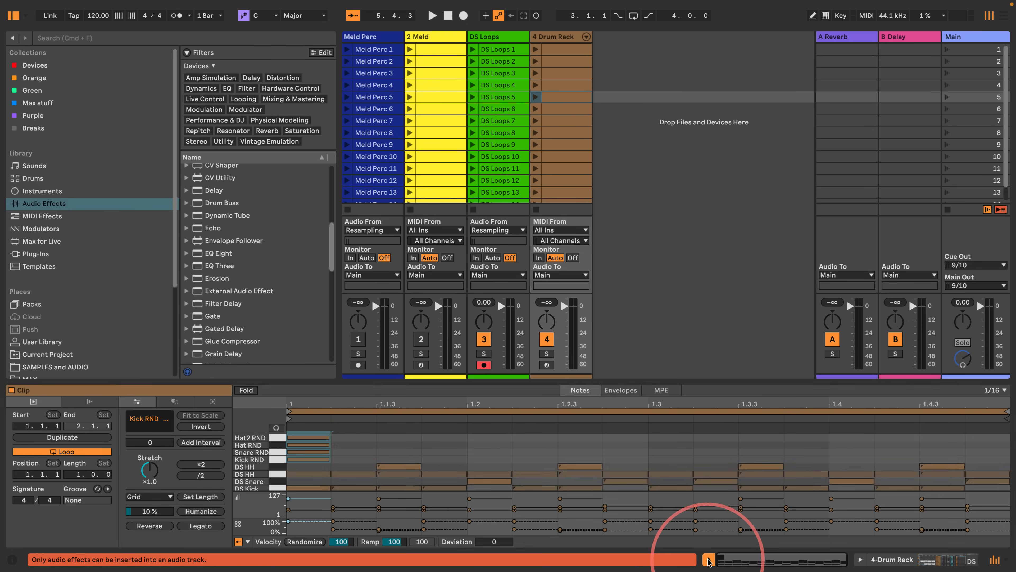
pyautogui.click(708, 560)
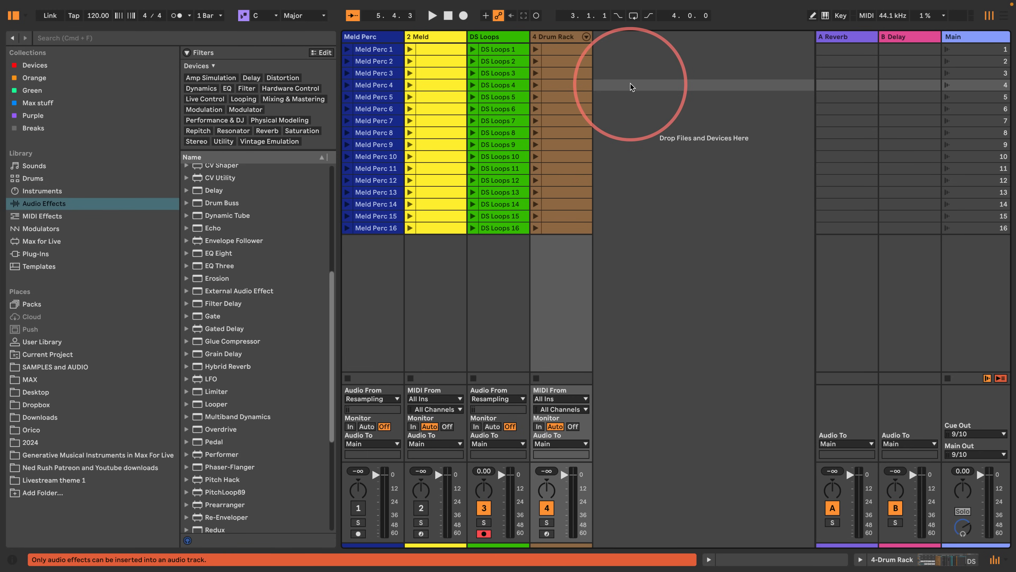
# - Insert a MIDI track after the Drum Rack track and load the Electric instrument onto it
pyautogui.moveTo(630, 86); pyautogui.dragTo(631, 87)
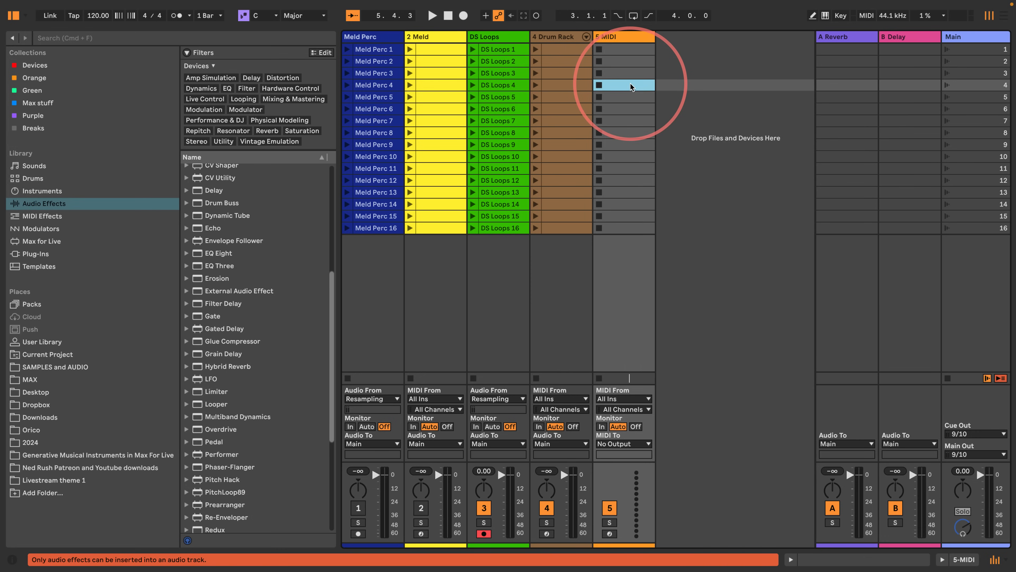
pyautogui.scroll(10, 220, 316)
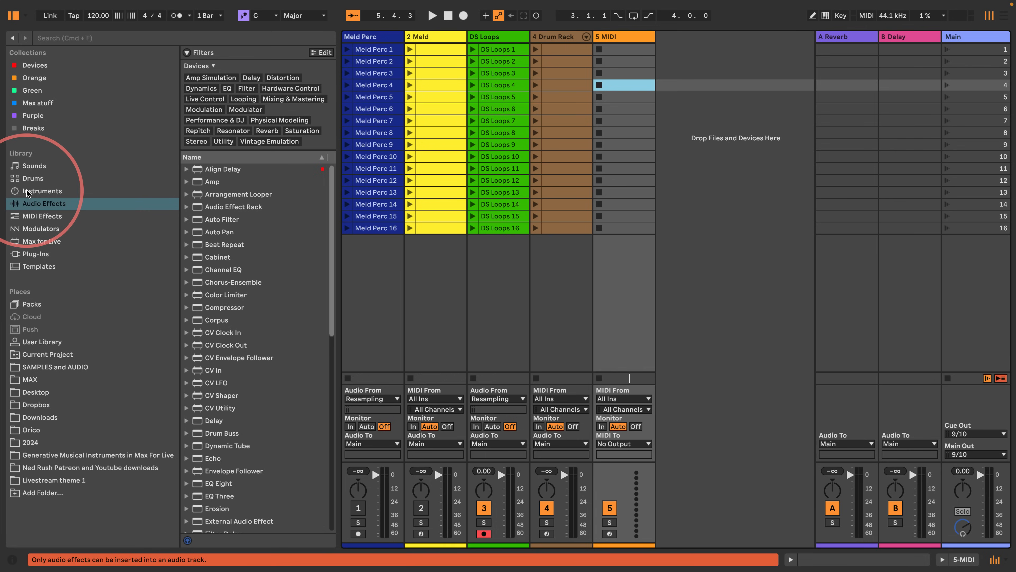
pyautogui.click(43, 191)
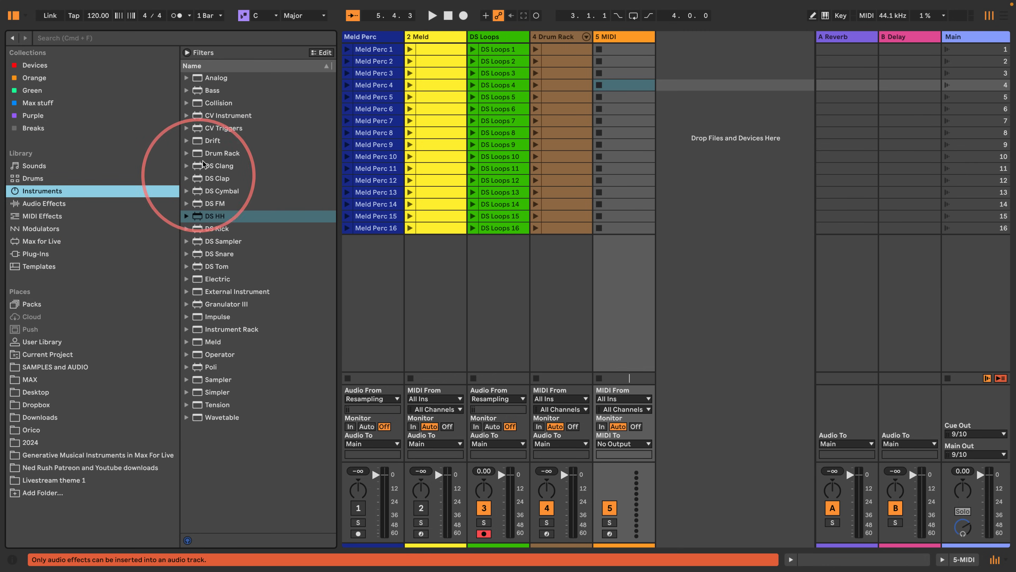
pyautogui.moveTo(200, 279); pyautogui.dragTo(630, 89)
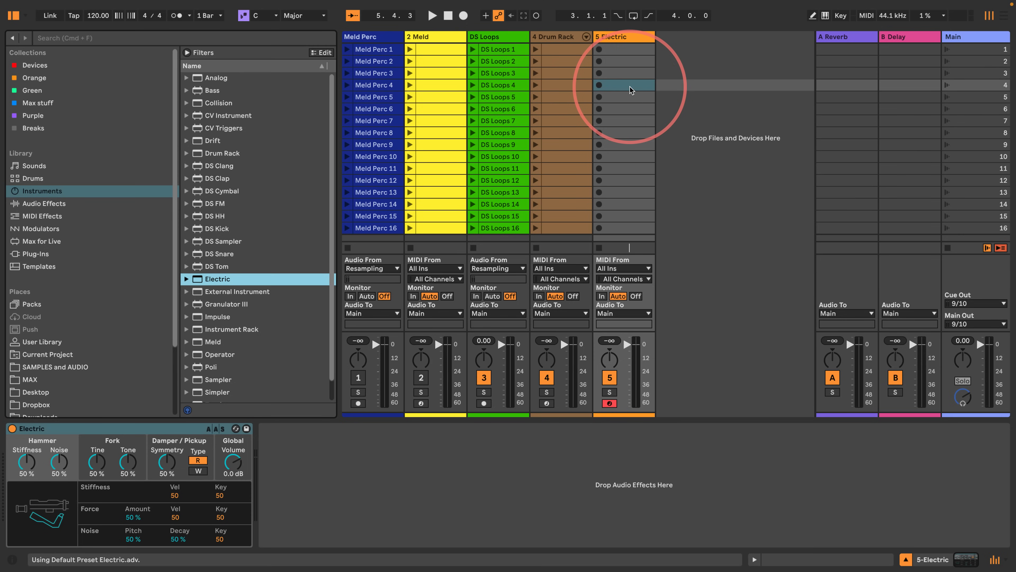
# - Create a MIDI clip in the Electric track's first slot and add a 1/16 C3 note at its start
pyautogui.doubleClick(620, 49)
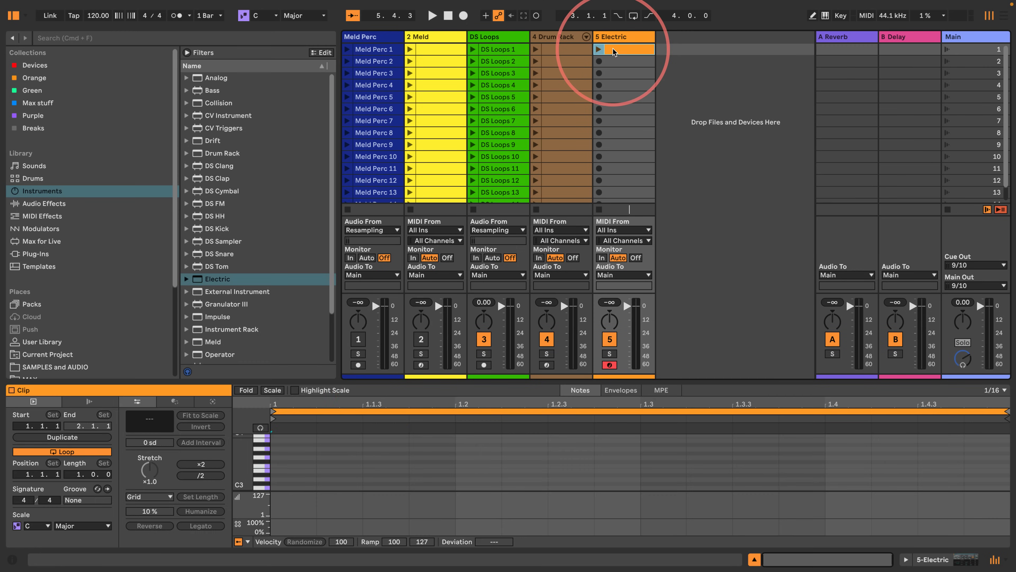
pyautogui.doubleClick(284, 487)
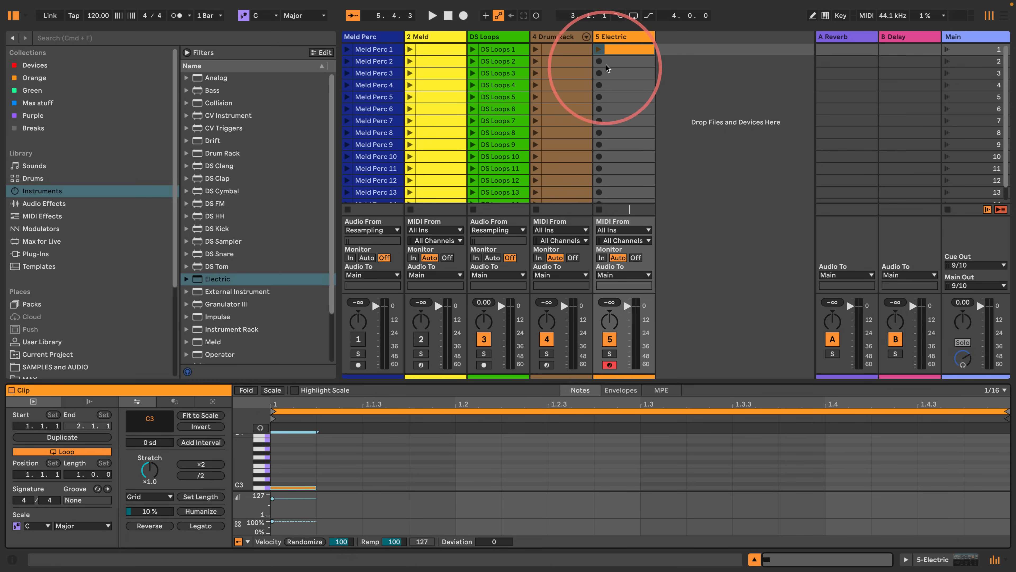
# - Launch the Electric track's first clip and set its loop length to 4 bars
pyautogui.click(599, 49)
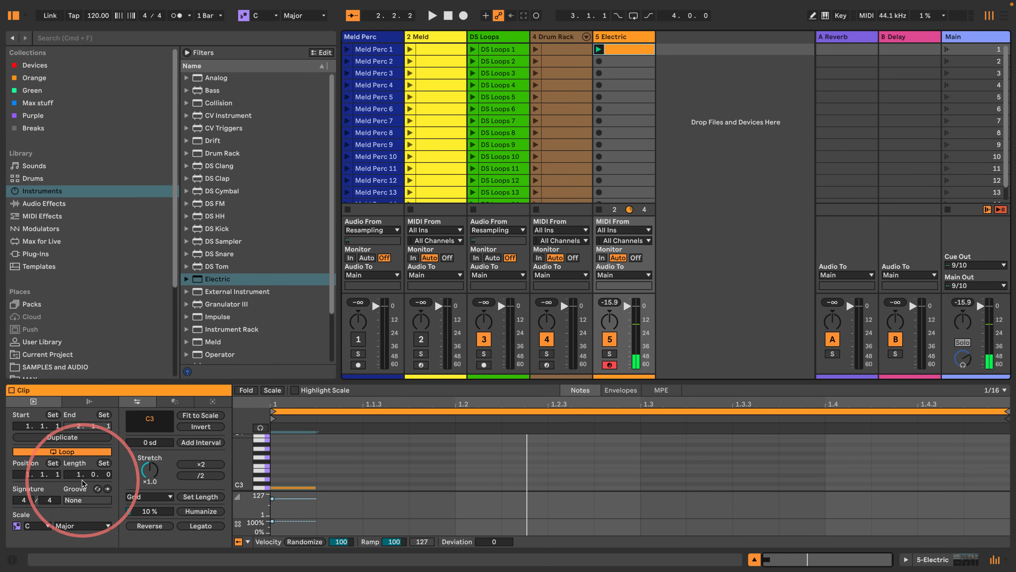
pyautogui.write('4')
pyautogui.press('Return')
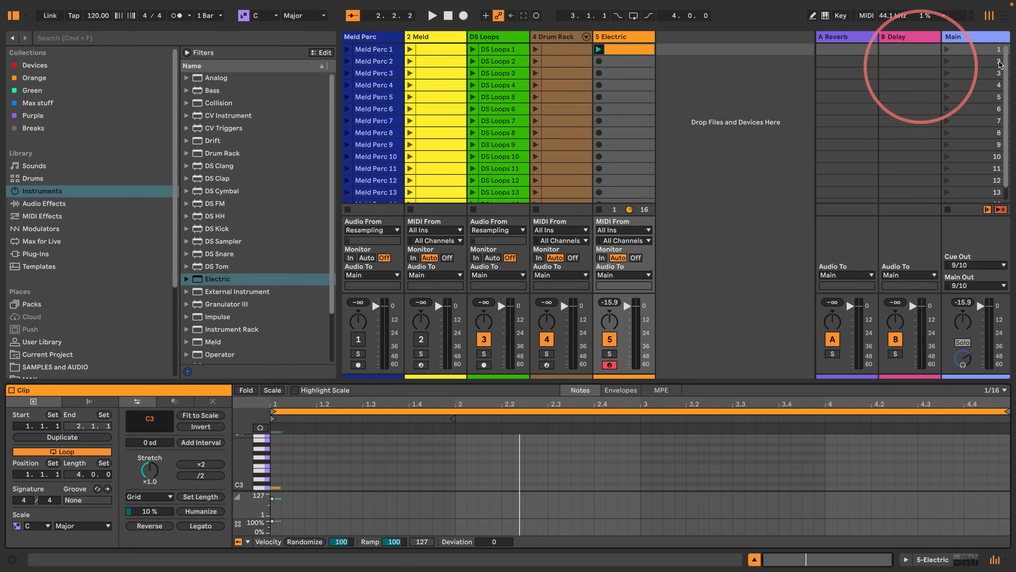
pyautogui.click(968, 49)
pyautogui.click(963, 61)
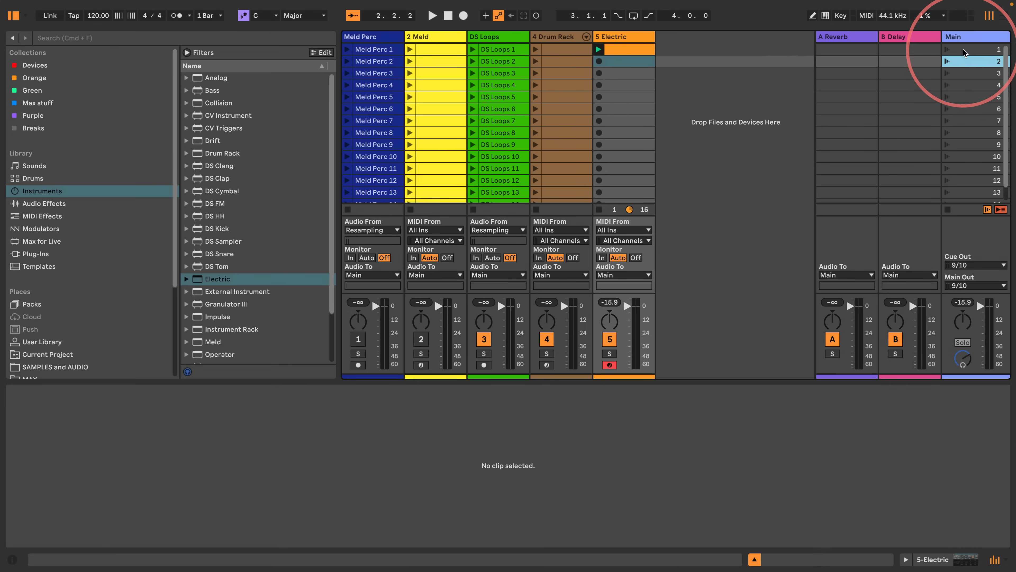
pyautogui.click(962, 50)
pyautogui.click(961, 61)
pyautogui.click(961, 74)
pyautogui.click(960, 86)
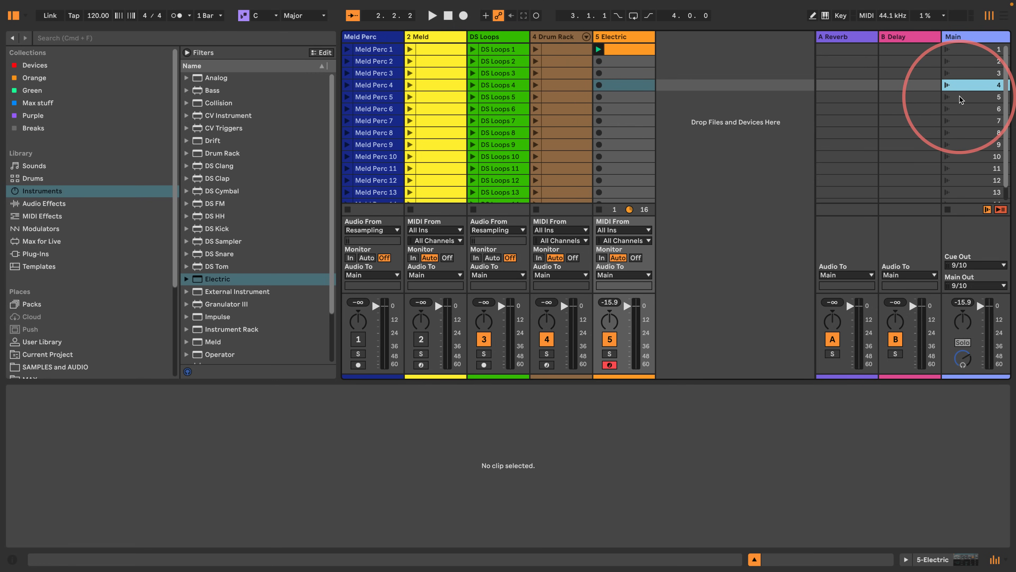
pyautogui.click(961, 97)
pyautogui.click(960, 86)
# - Show the Electric track's devices, list the MIDI effects in the browser, and change the set's scale to C Minor Blues
pyautogui.click(625, 49)
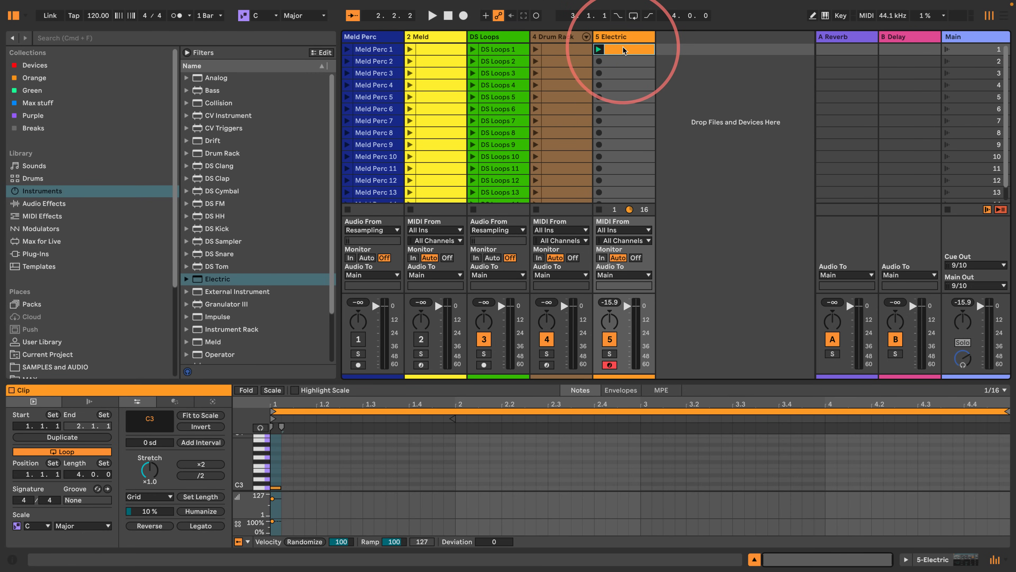
pyautogui.click(623, 36)
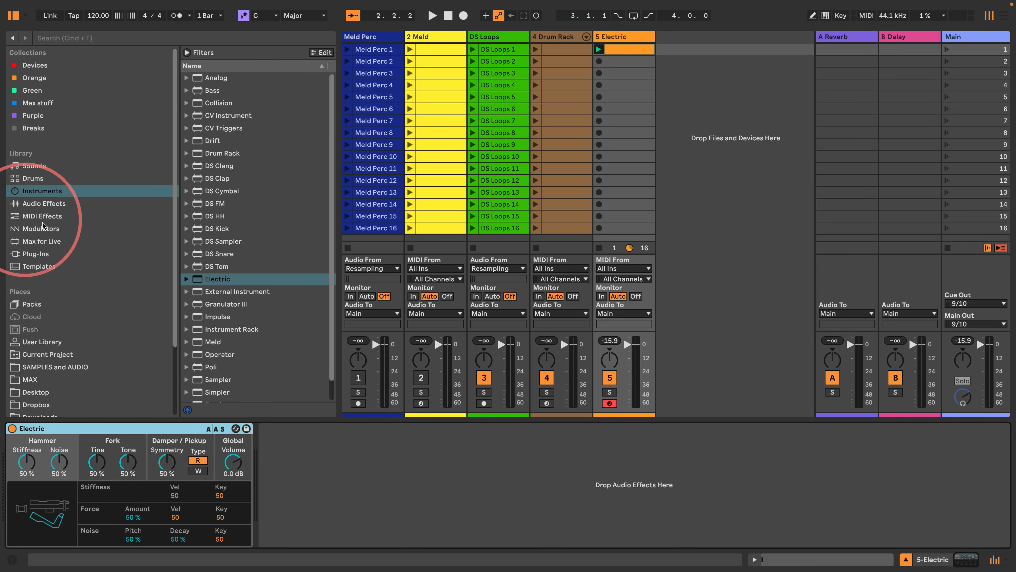
pyautogui.click(36, 217)
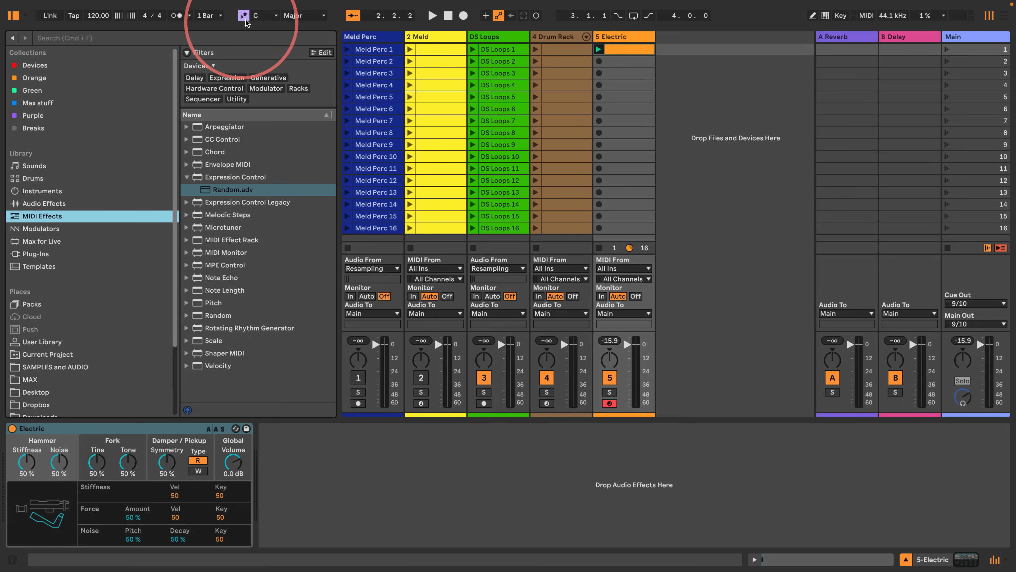
pyautogui.click(318, 15)
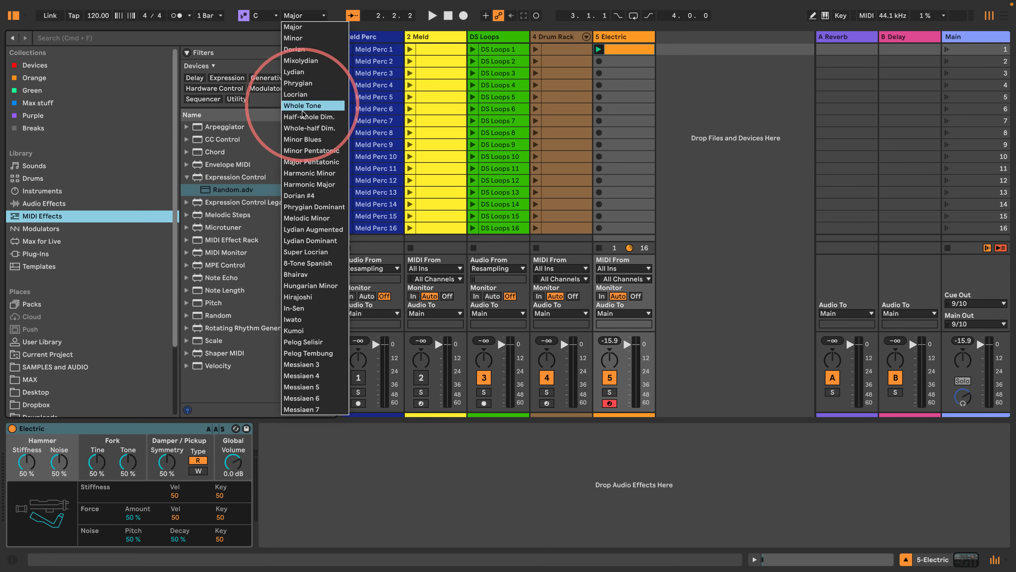
pyautogui.click(303, 139)
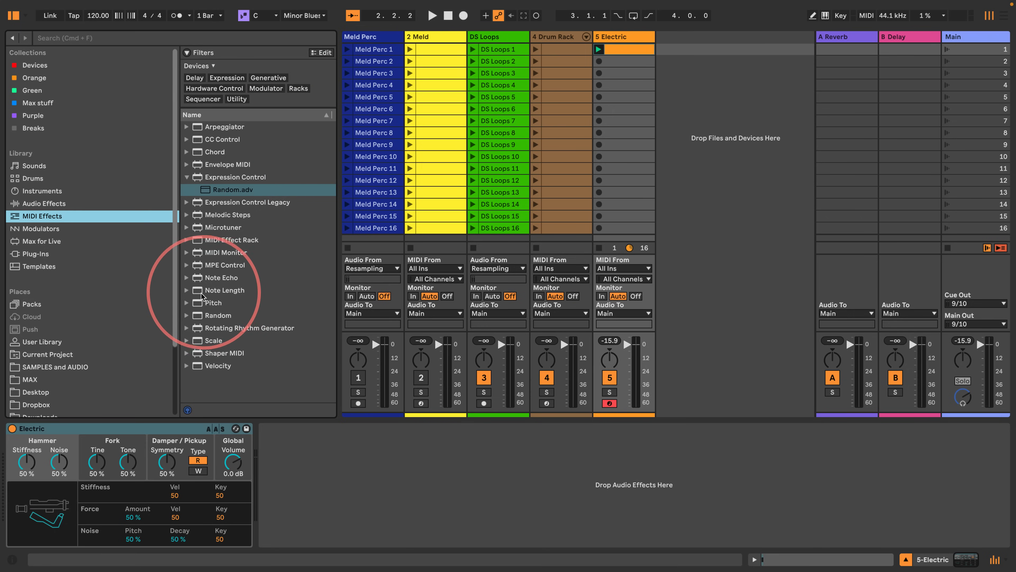
# - Load Chord before Electric with Shifts 1–4 at +3, +7, +11 and +14 st, and set Strum to -117 ms while auditioning
pyautogui.moveTo(197, 154); pyautogui.dragTo(10, 446)
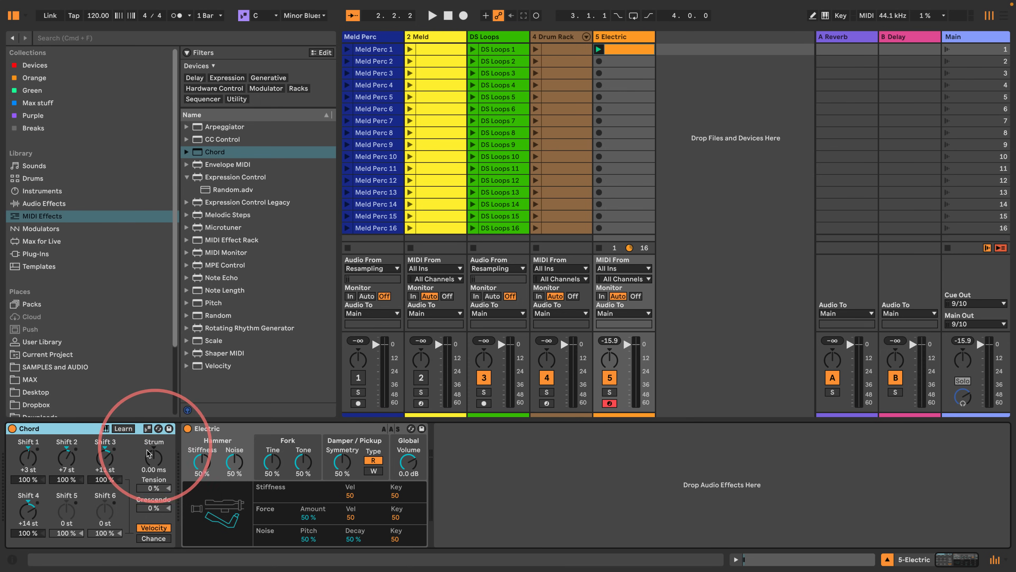
pyautogui.moveTo(152, 462); pyautogui.dragTo(152, 460)
pyautogui.press('space')
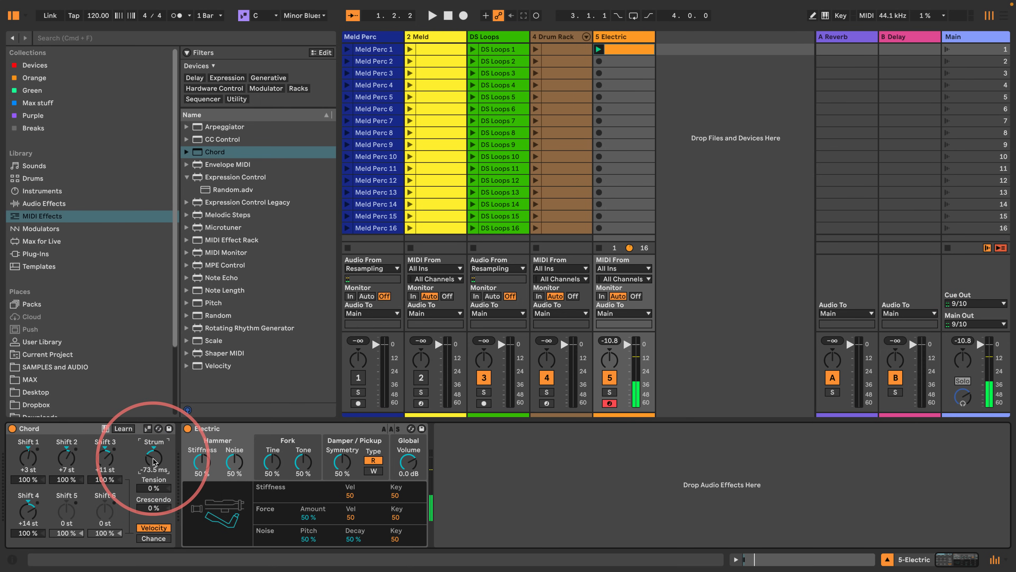
pyautogui.moveTo(153, 458); pyautogui.dragTo(153, 463)
pyautogui.press('space')
# - Lengthen the Electric clip's C3 note to the full four bars, and audition it with the clip and devices shown together
pyautogui.click(624, 49)
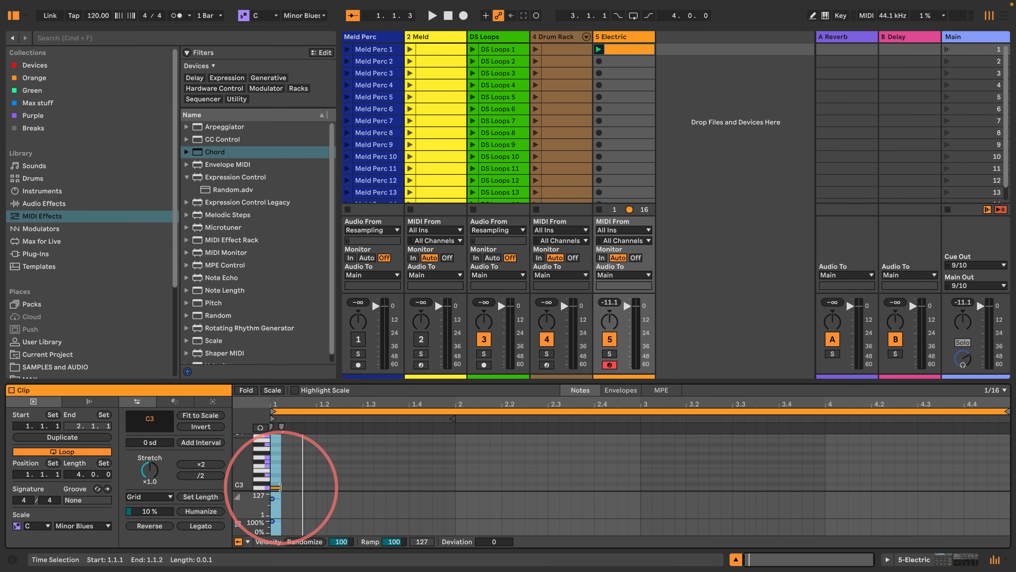
pyautogui.moveTo(279, 486); pyautogui.dragTo(1004, 481)
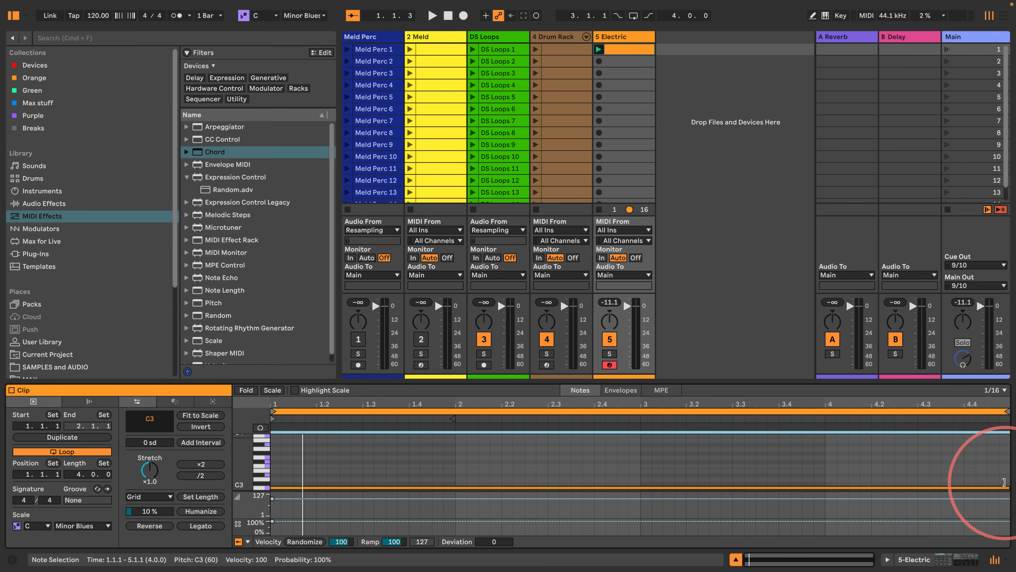
pyautogui.click(886, 559)
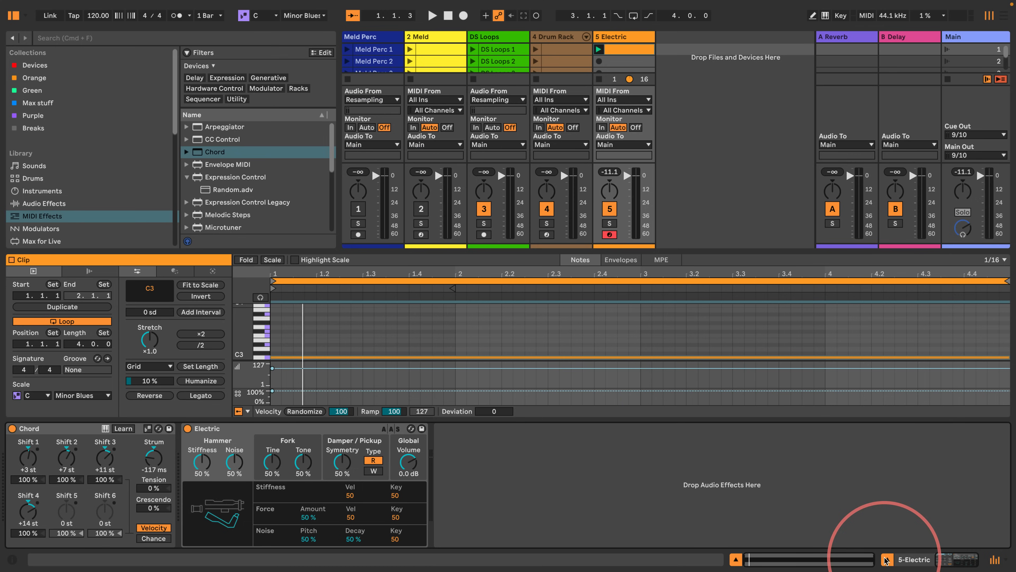
pyautogui.press('space')
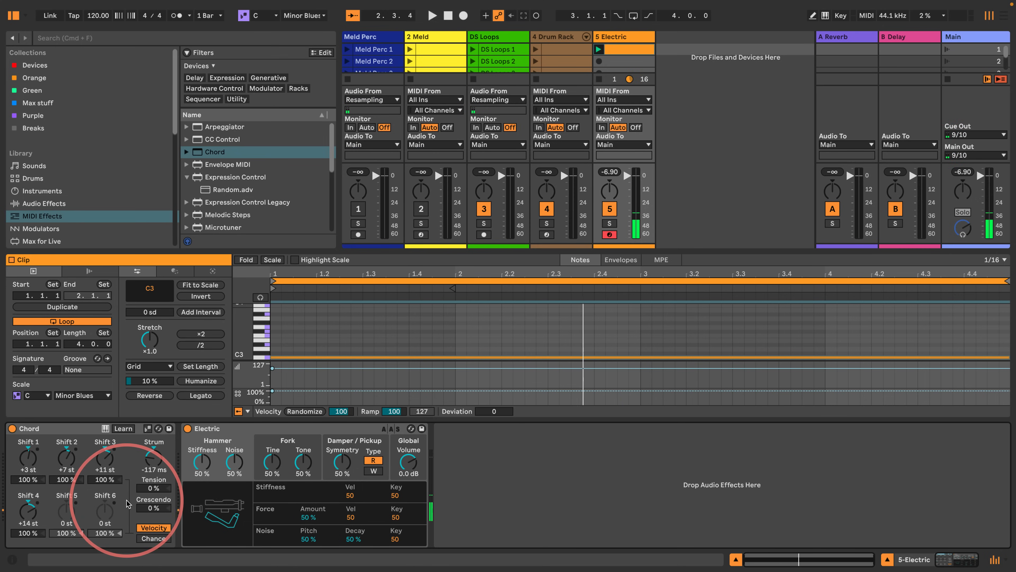
pyautogui.press('space')
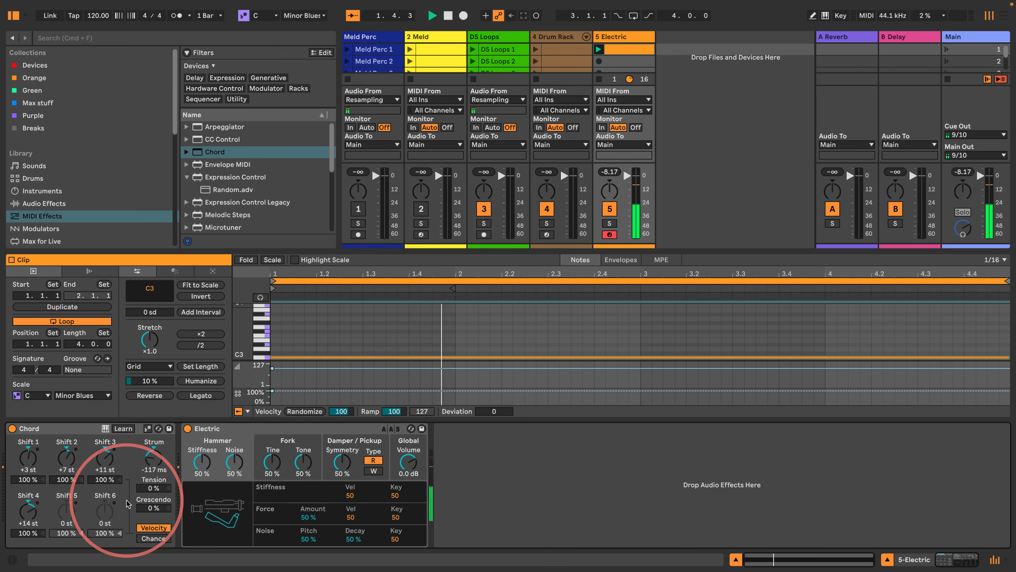
pyautogui.press('space')
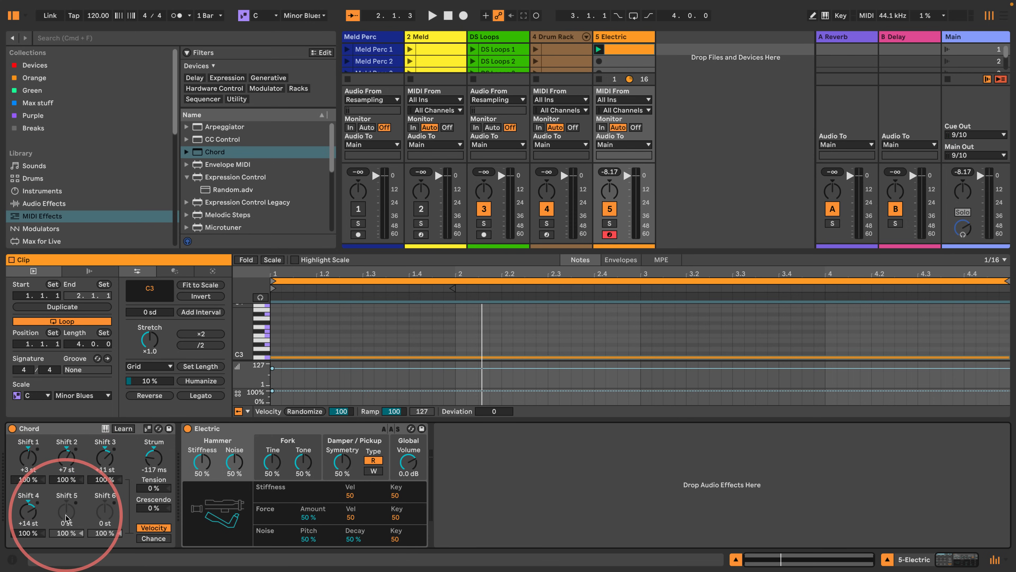
# - Set Chord's Shift 5 to +10 st and Shift 6 to +15 st
pyautogui.moveTo(66, 518); pyautogui.dragTo(66, 506)
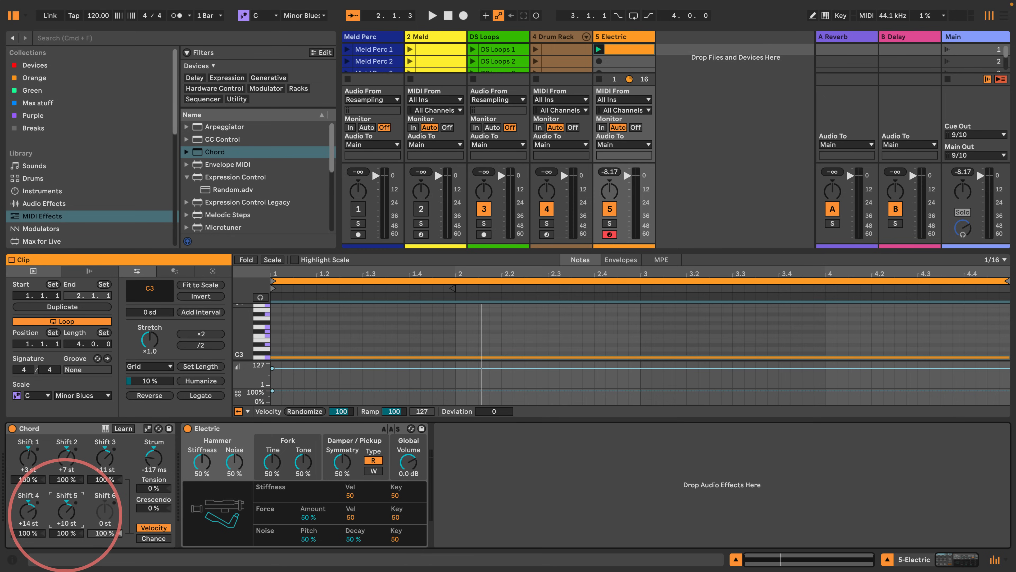
pyautogui.moveTo(105, 515); pyautogui.dragTo(105, 506)
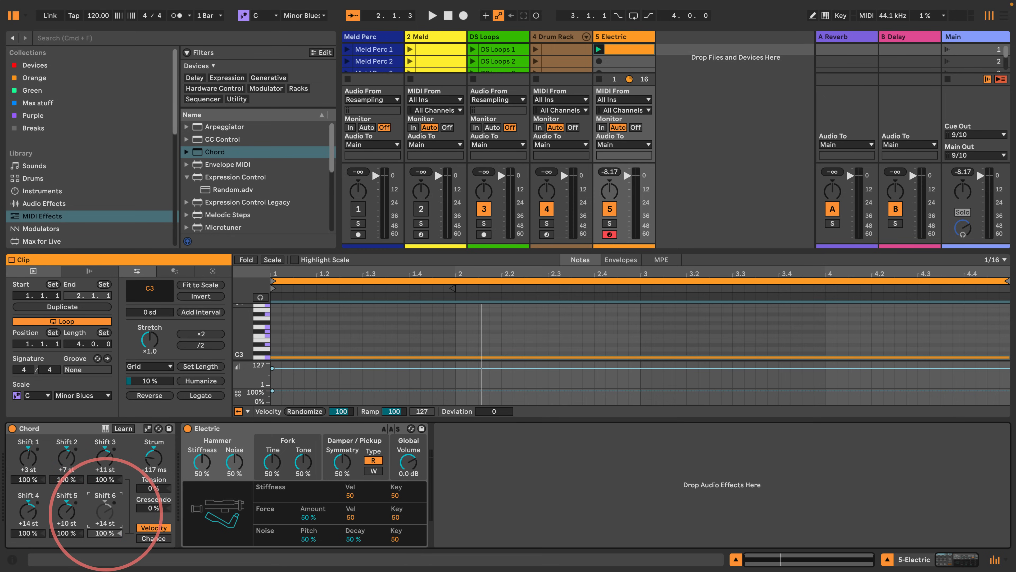
# - Switch Chord's per-note amounts from Velocity to Chance and set all six shifts to 60 %
pyautogui.click(153, 538)
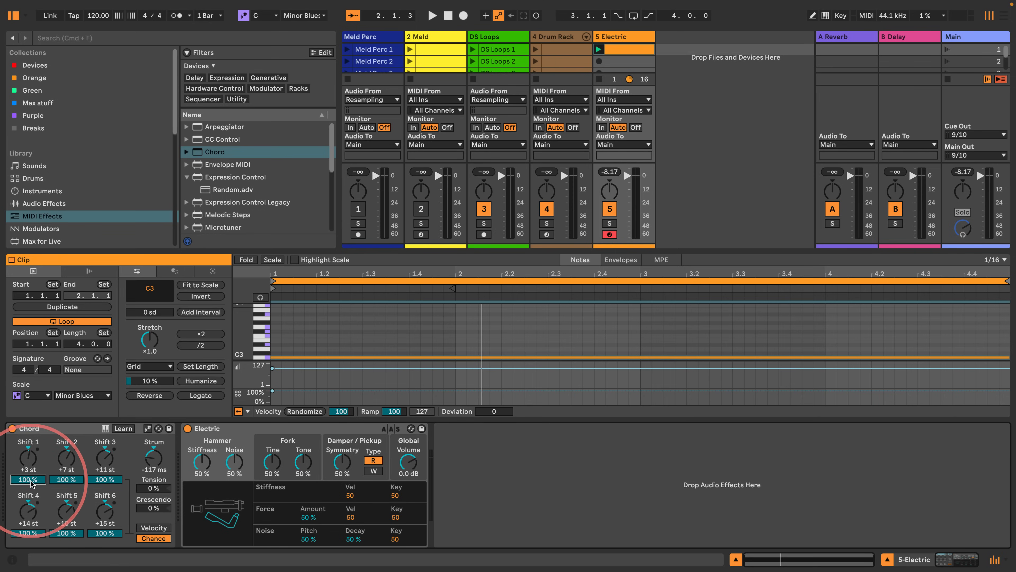
pyautogui.write('60')
pyautogui.click(68, 480)
pyautogui.write('60')
pyautogui.click(100, 480)
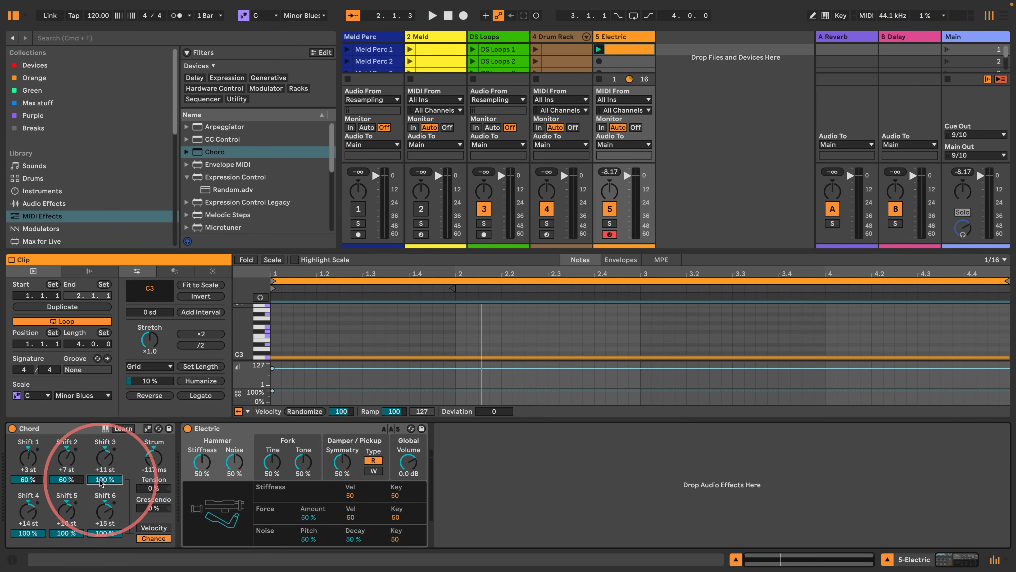
pyautogui.write('60')
pyautogui.click(105, 533)
pyautogui.write('60')
pyautogui.click(71, 534)
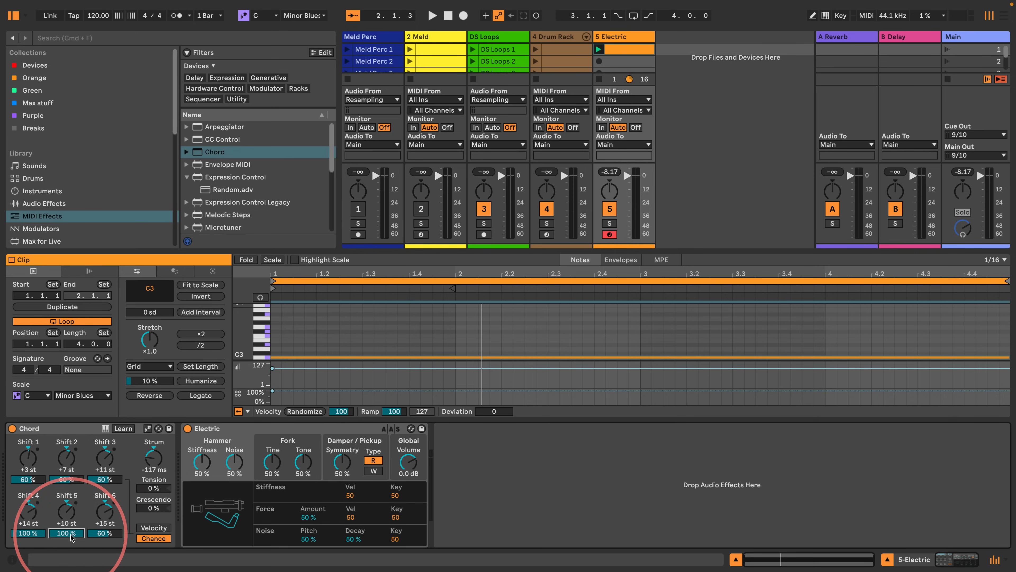
pyautogui.write('60')
pyautogui.click(28, 532)
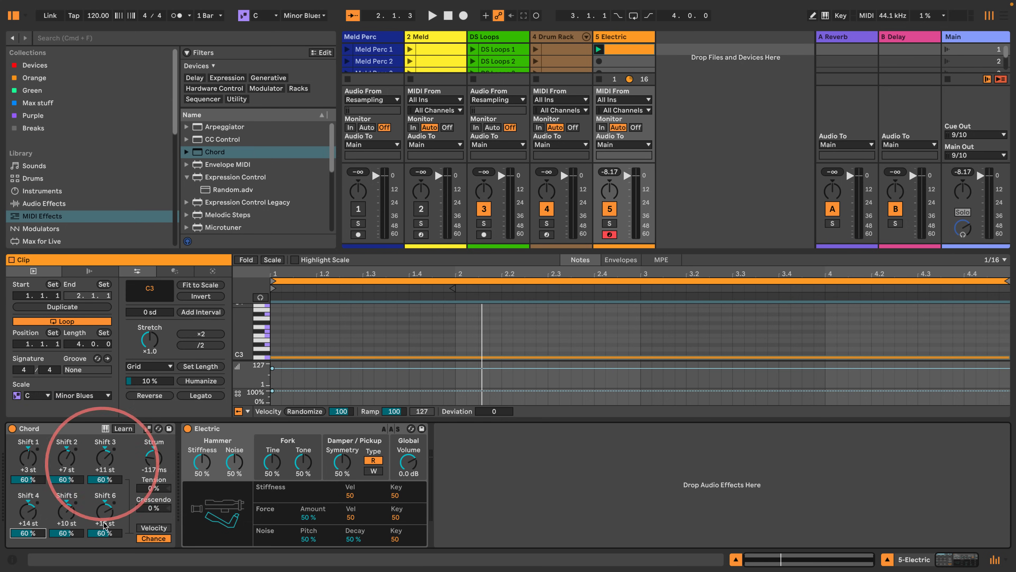
# - Audition the randomised chord and set Chord's Strum to 103 ms
pyautogui.press('space')
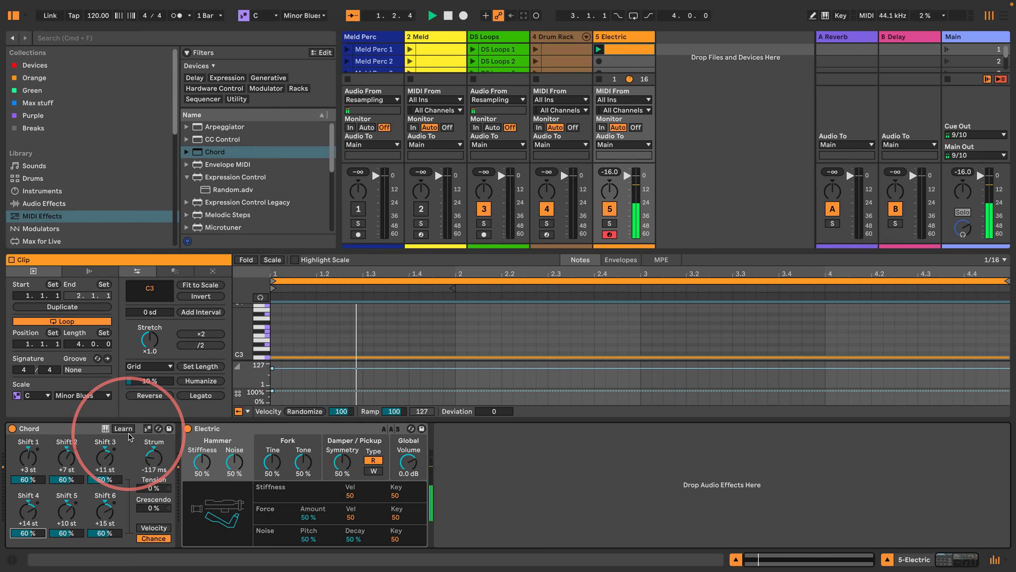
pyautogui.press('space')
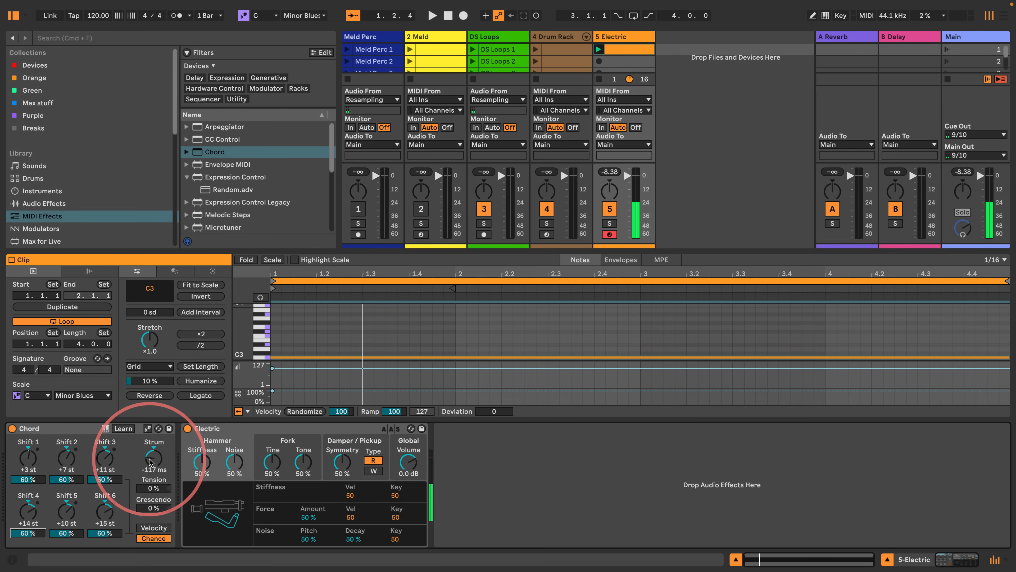
pyautogui.moveTo(151, 459)
pyautogui.mouseDown()
pyautogui.moveTo(150, 448)
pyautogui.moveTo(152, 459)
pyautogui.mouseUp()
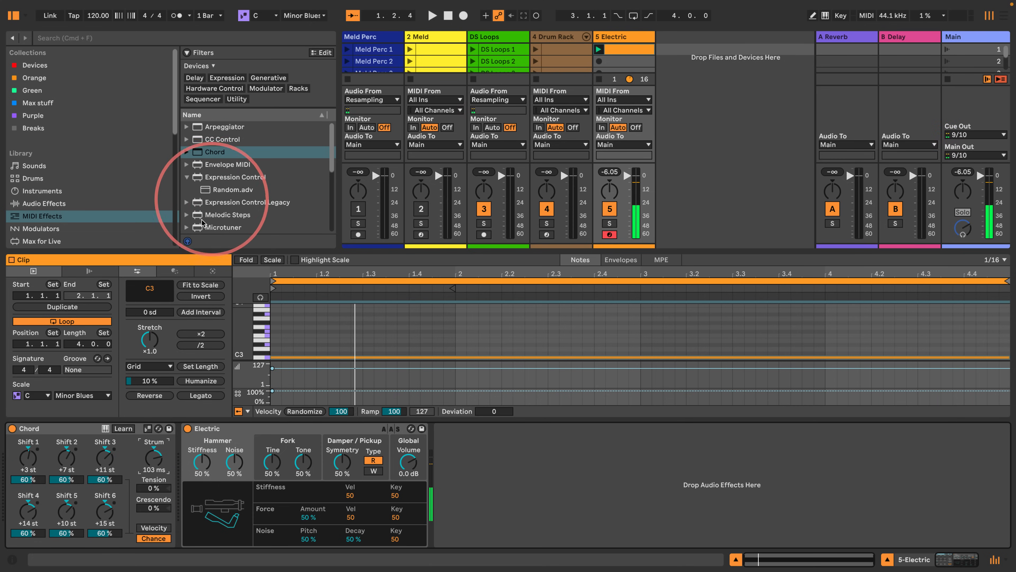
# - Insert the Random MIDI effect between Chord and Electric
pyautogui.scroll(-5, 240, 192)
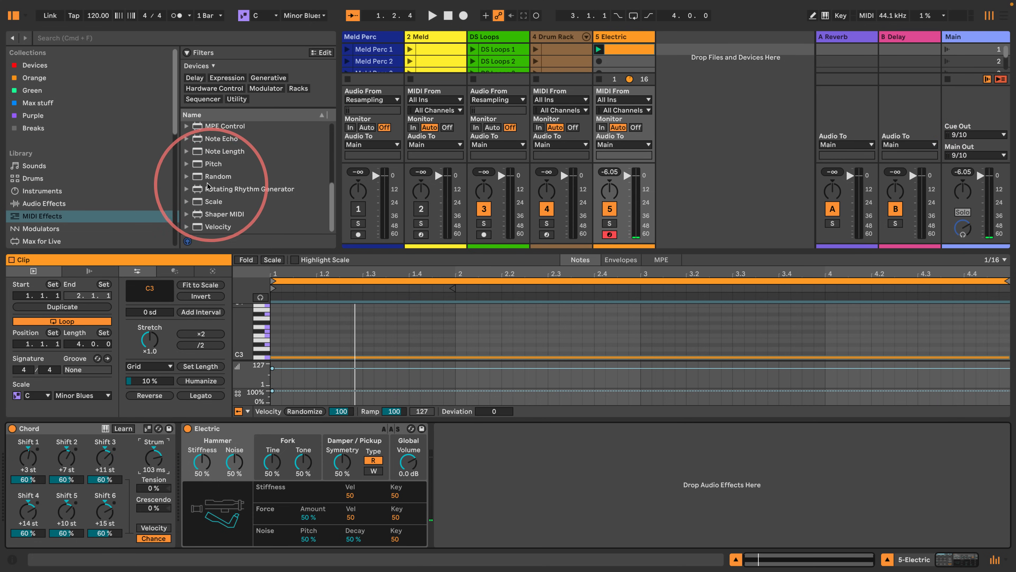
pyautogui.moveTo(218, 176); pyautogui.dragTo(179, 446)
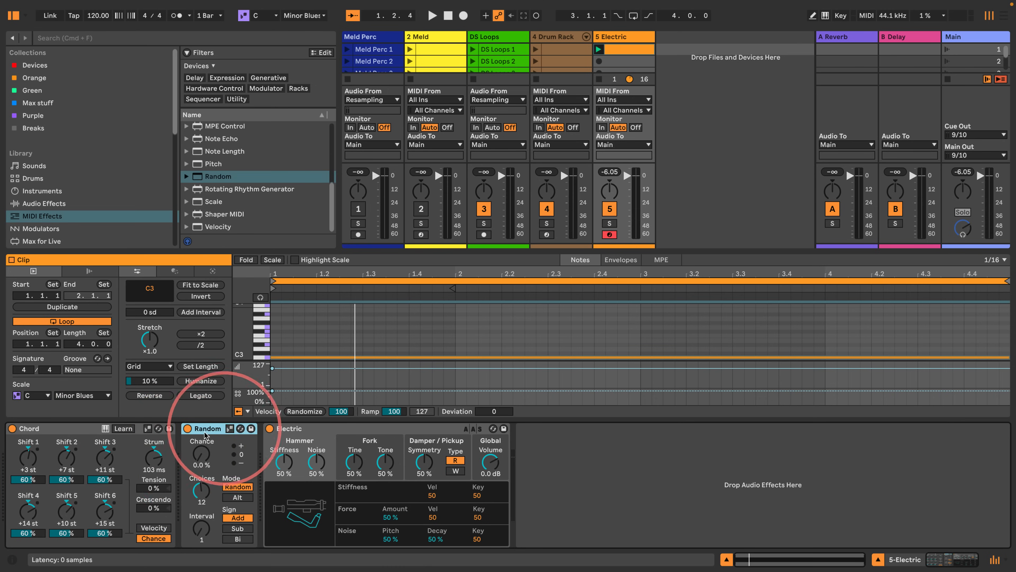
# - Make Chord use the current scale, set Shifts 1–6 to +4, +9, +10, -4, -9 and -8 sd, and audition the result
pyautogui.click(147, 429)
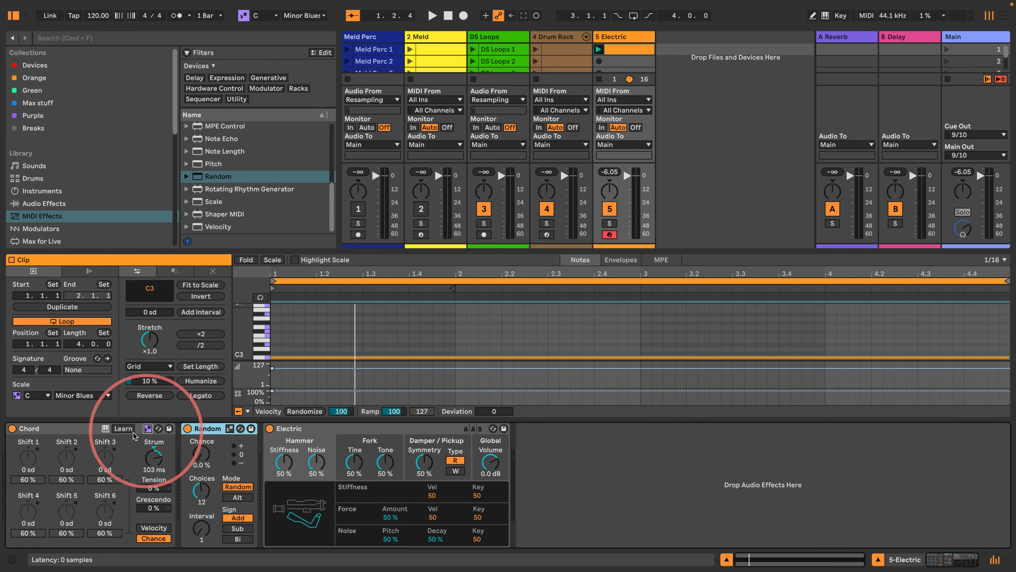
pyautogui.moveTo(40, 463); pyautogui.dragTo(100, 460)
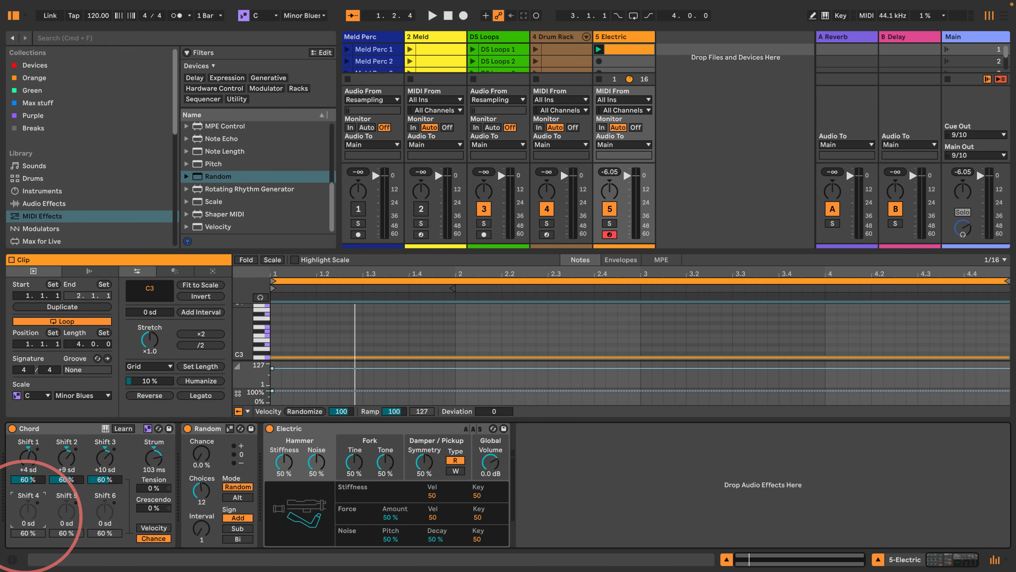
pyautogui.moveTo(26, 516); pyautogui.dragTo(66, 517)
pyautogui.moveTo(103, 512); pyautogui.dragTo(103, 515)
pyautogui.press('space')
pyautogui.press('space')
# - Set Random's Chance to 100 % and Choices to 24, and audition several passes of the clip
pyautogui.moveTo(202, 456); pyautogui.dragTo(199, 491)
pyautogui.press('space')
pyautogui.press('space')
pyautogui.press('space')
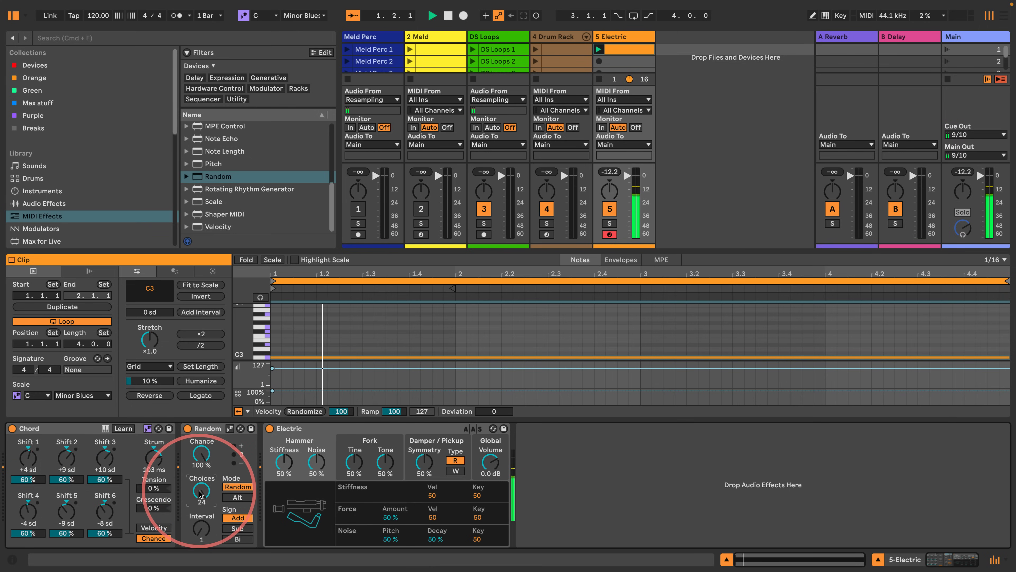
pyautogui.press('space')
pyautogui.press('space')
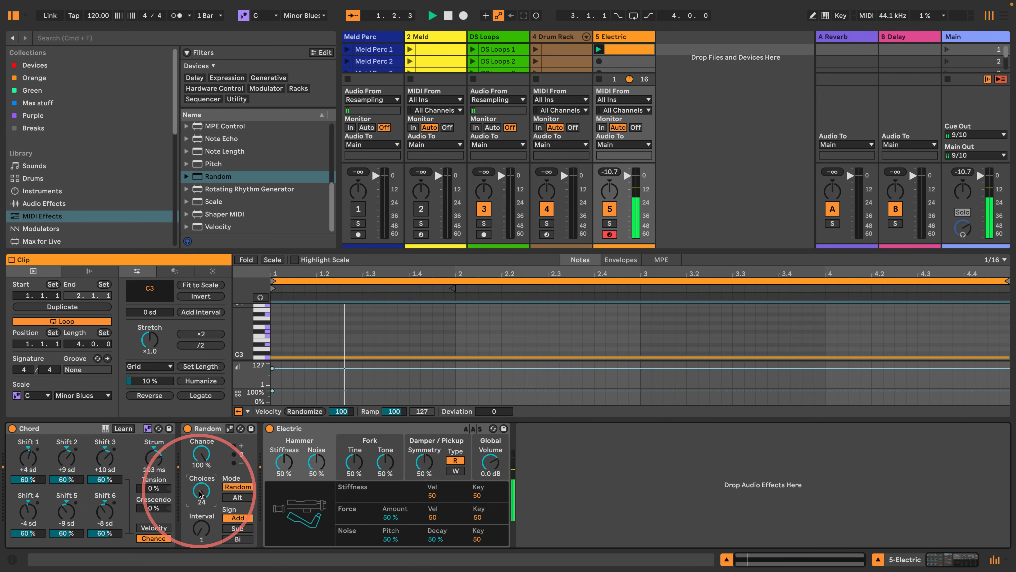
pyautogui.press('space')
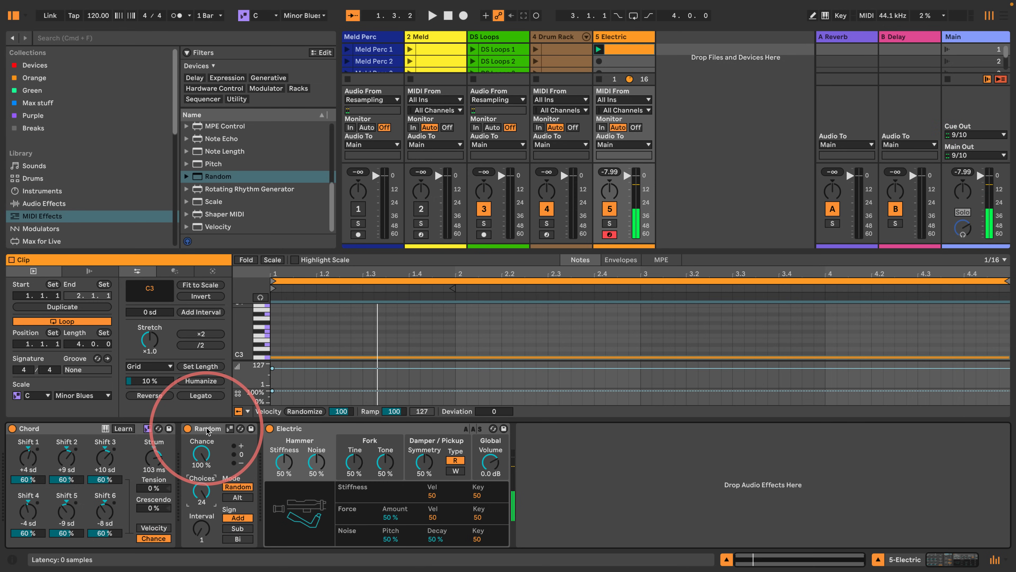
# - Place a copy of the Random device in front of Chord and play the clip
pyautogui.moveTo(207, 430); pyautogui.dragTo(23, 427)
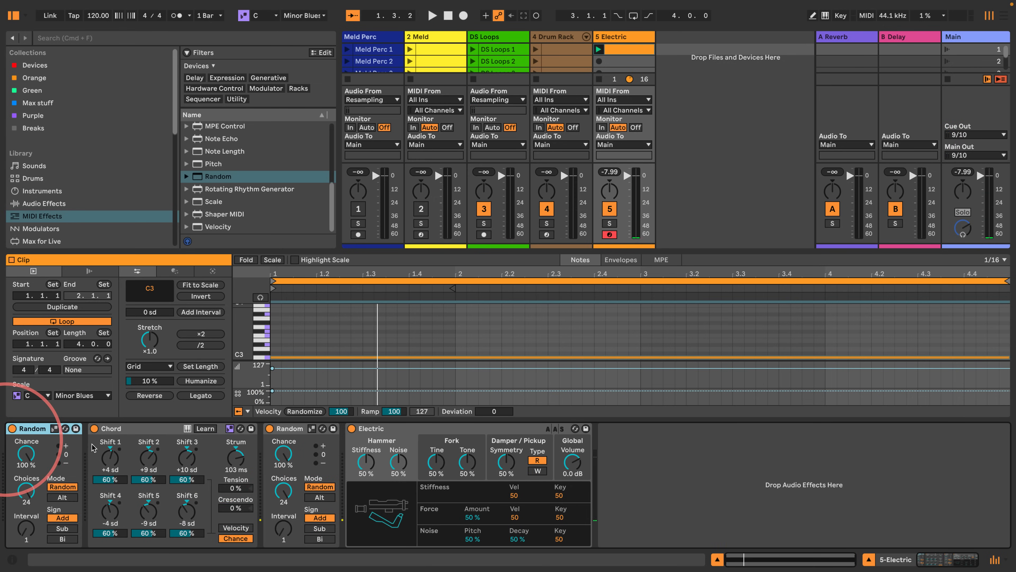
pyautogui.press('space')
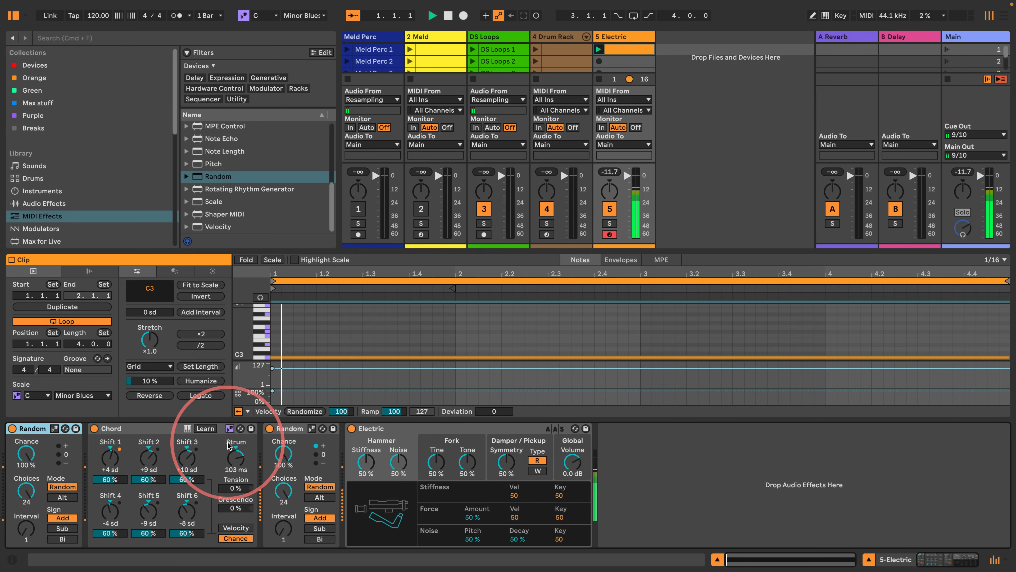
# - Insert the Expression Control preset Random.adv at the start of the device chain, map its first slot to Chord's Strum, and play the clip
pyautogui.press('space')
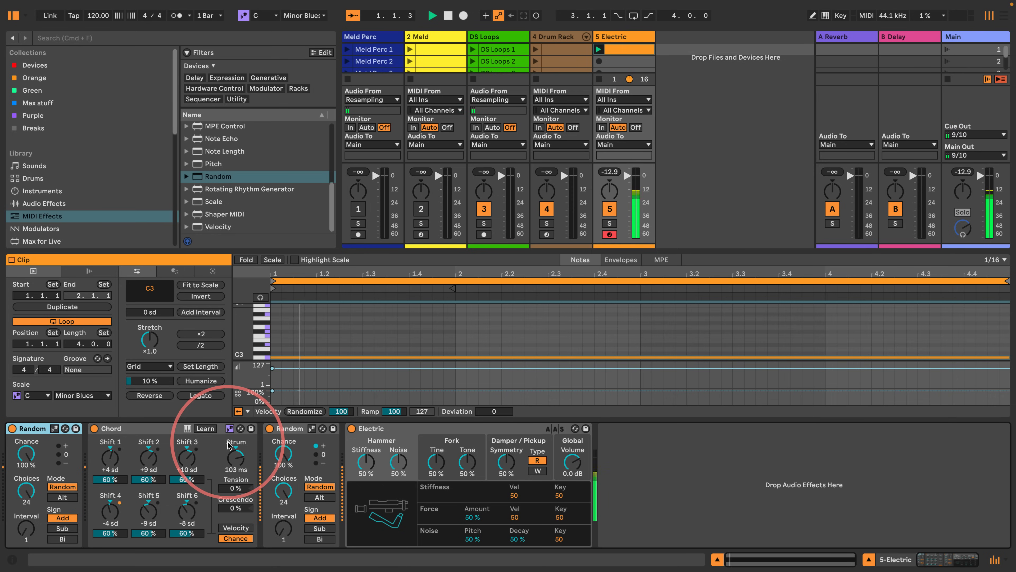
pyautogui.press('space')
pyautogui.scroll(6, 243, 226)
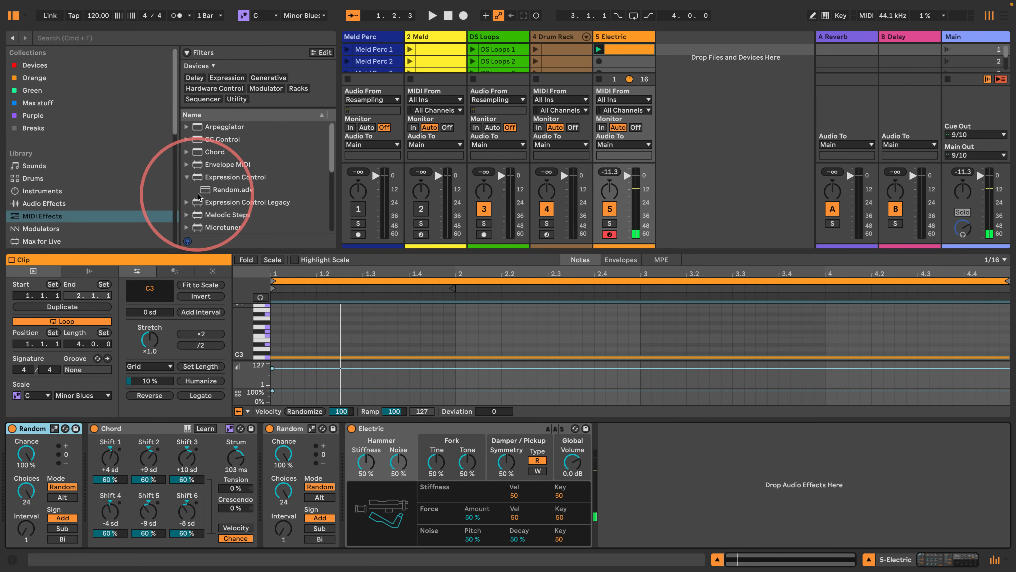
pyautogui.moveTo(198, 194); pyautogui.dragTo(4, 442)
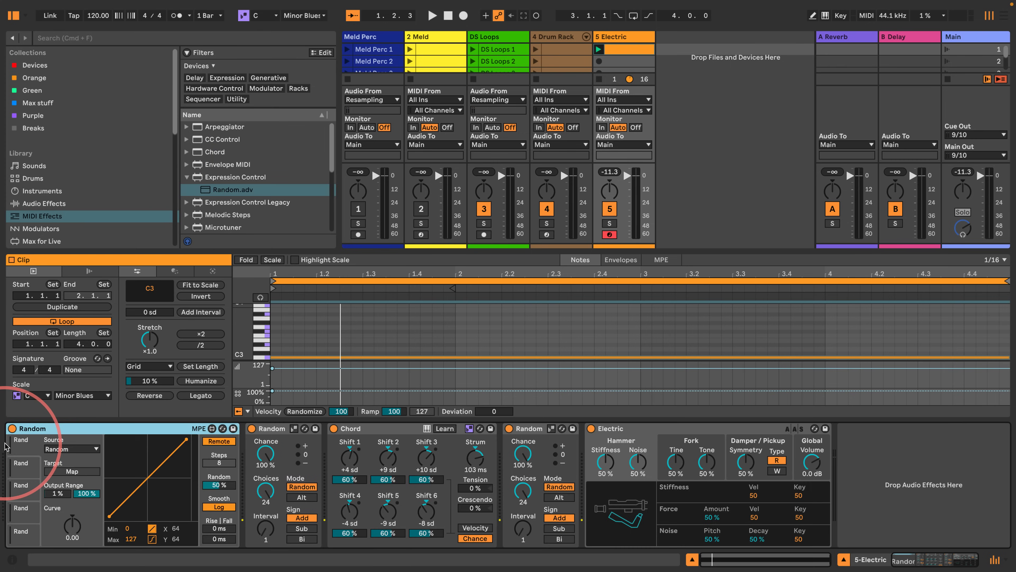
pyautogui.click(482, 469)
pyautogui.press('space')
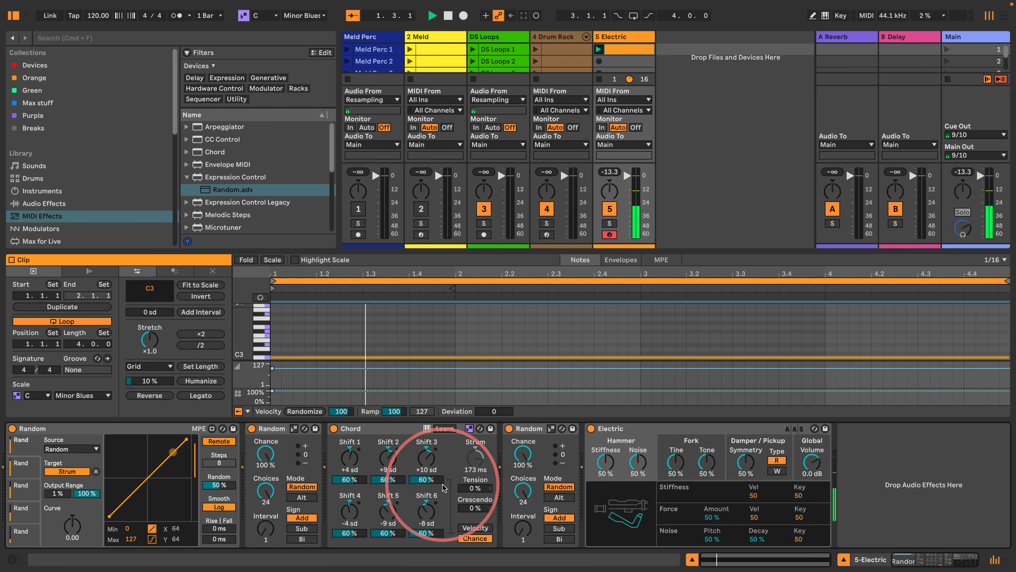
# - Look through Electric's Fork, Damper/Pickup, Global and Hammer parameter sections for controls suitable for random modulation
pyautogui.click(691, 442)
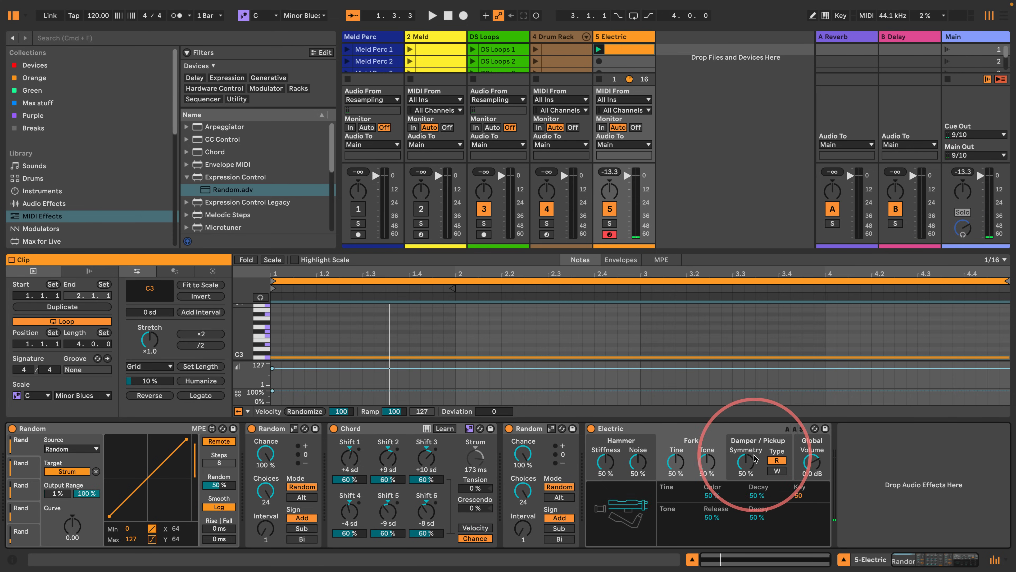
pyautogui.click(742, 446)
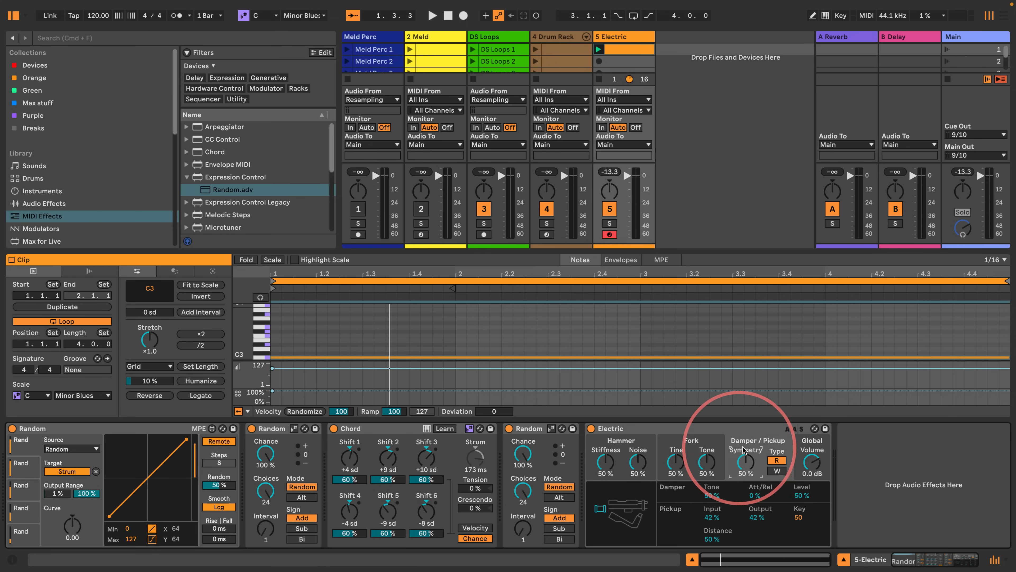
pyautogui.click(809, 447)
pyautogui.click(624, 444)
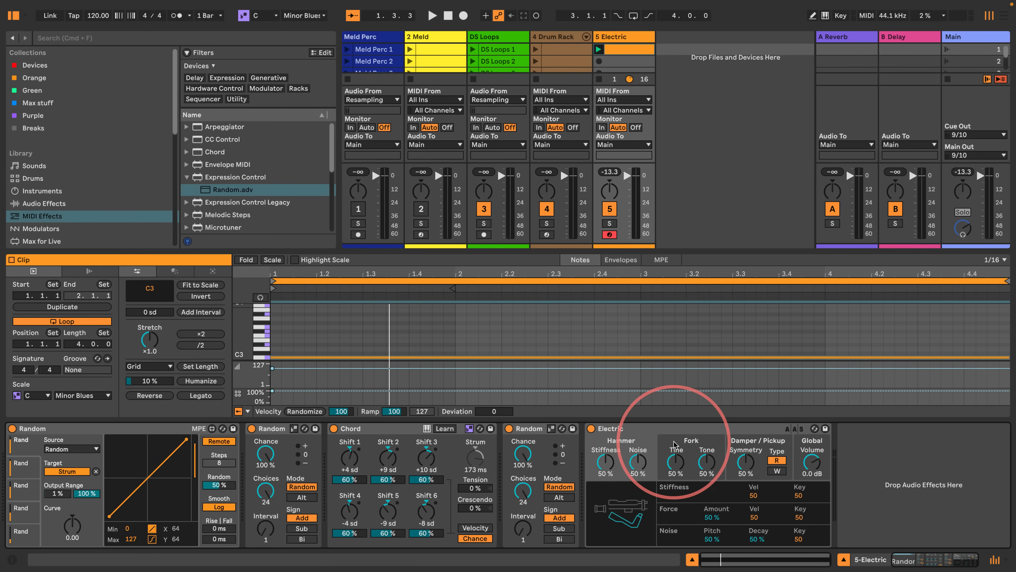
pyautogui.click(695, 443)
pyautogui.click(753, 444)
pyautogui.click(799, 450)
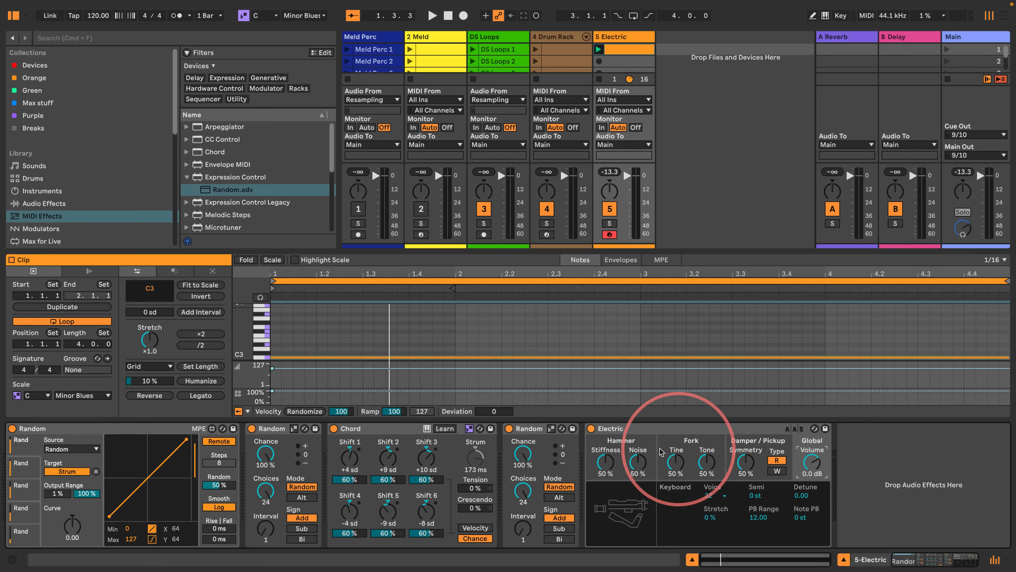
# - Map the next two slots of the Random expression device to Electric's Hammer Stiffness and Hammer Noise, and audition the clip
pyautogui.click(629, 443)
pyautogui.moveTo(637, 460)
pyautogui.mouseDown()
pyautogui.moveTo(644, 480)
pyautogui.moveTo(636, 458)
pyautogui.mouseUp()
pyautogui.click(96, 471)
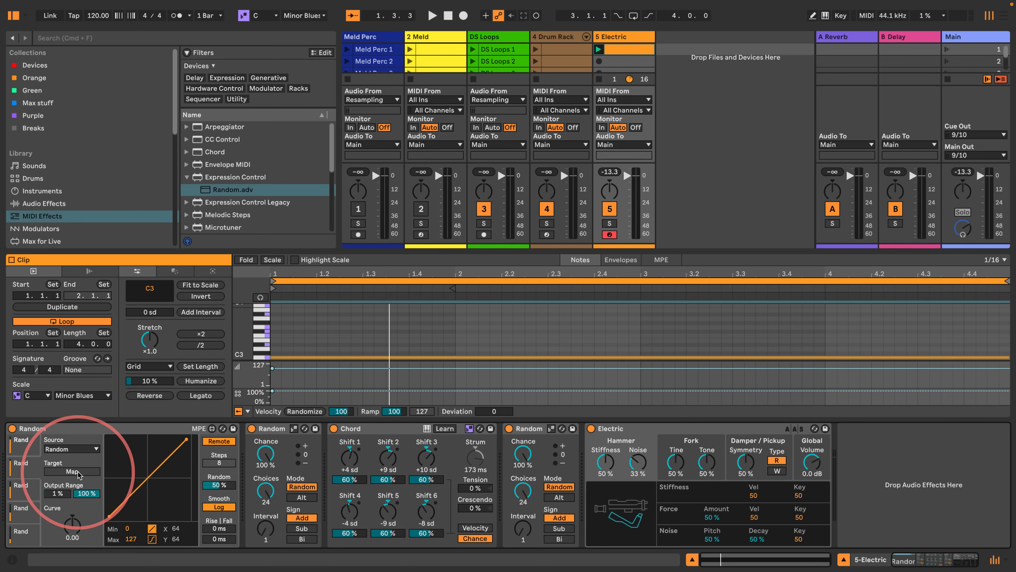
pyautogui.click(606, 462)
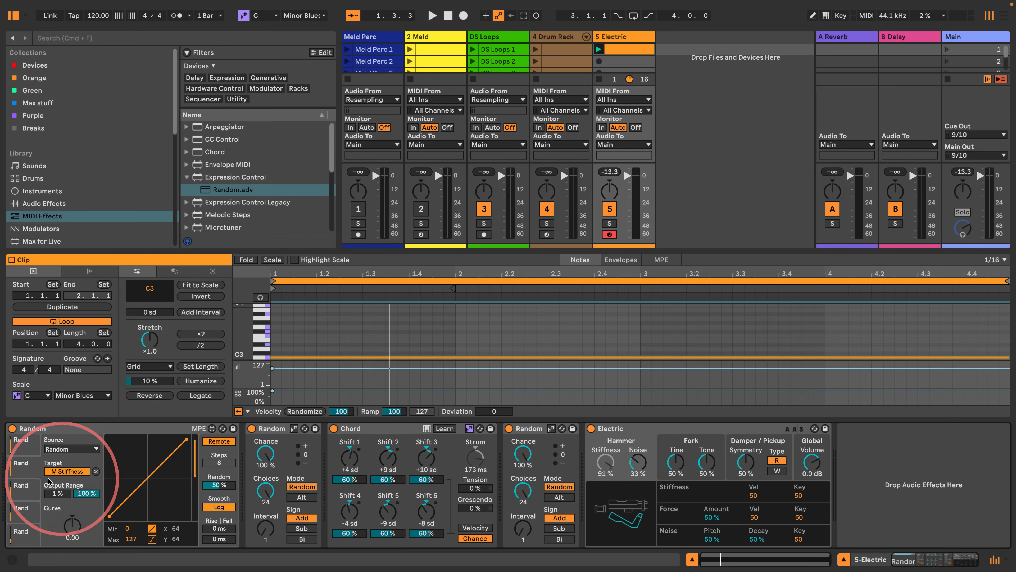
pyautogui.click(26, 491)
pyautogui.click(75, 471)
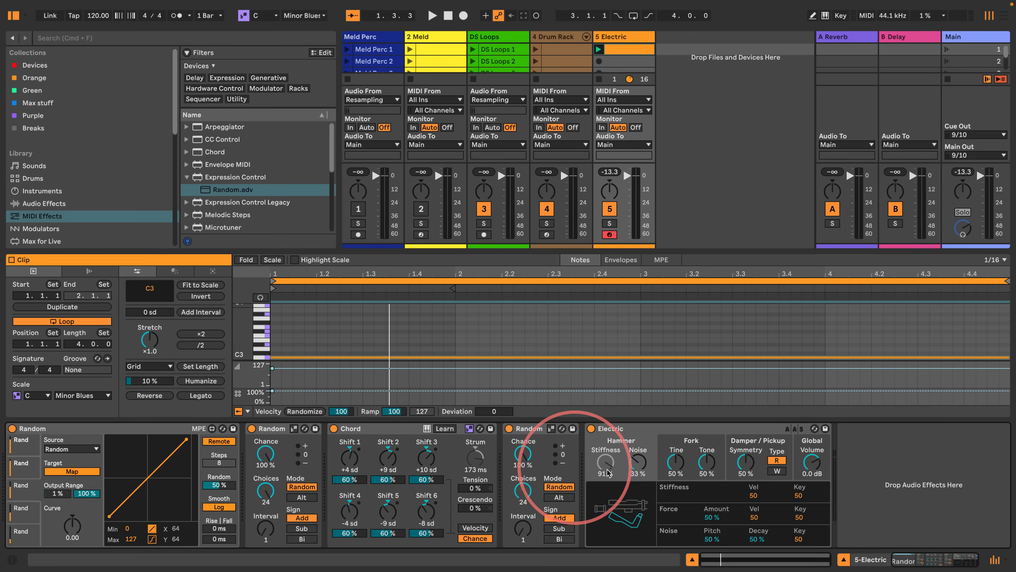
pyautogui.click(640, 462)
pyautogui.press('space')
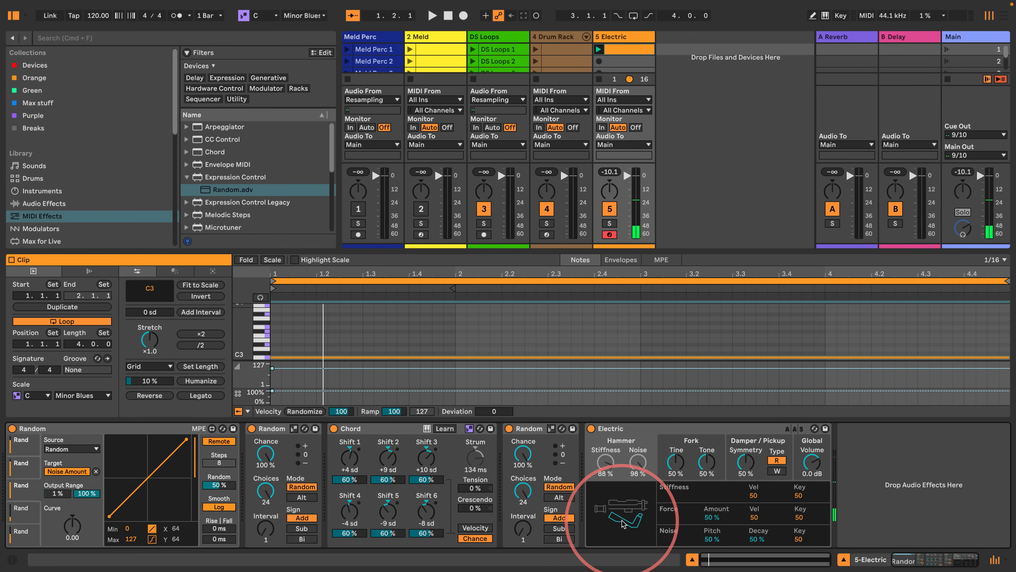
# - Audition the clip, map the fourth Random expression slot to Electric's Fork Tine, and play the clip again
pyautogui.click(624, 503)
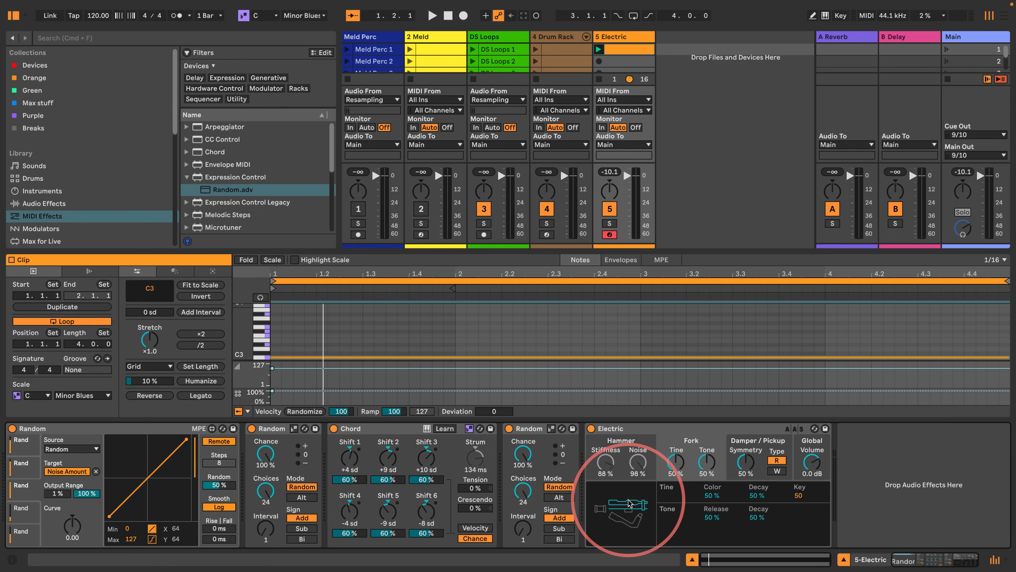
pyautogui.click(619, 440)
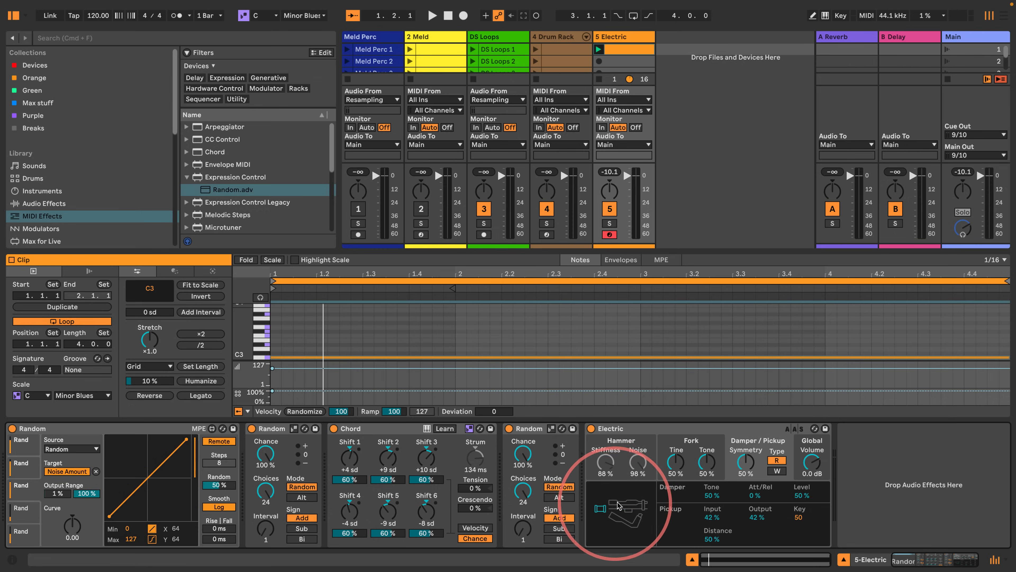
pyautogui.click(659, 447)
pyautogui.press('space')
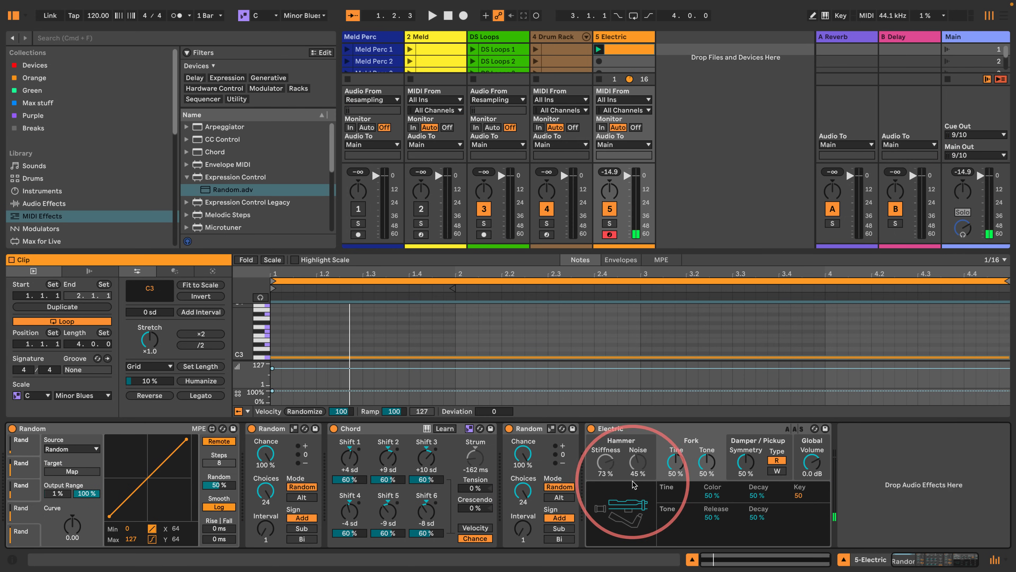
pyautogui.click(675, 452)
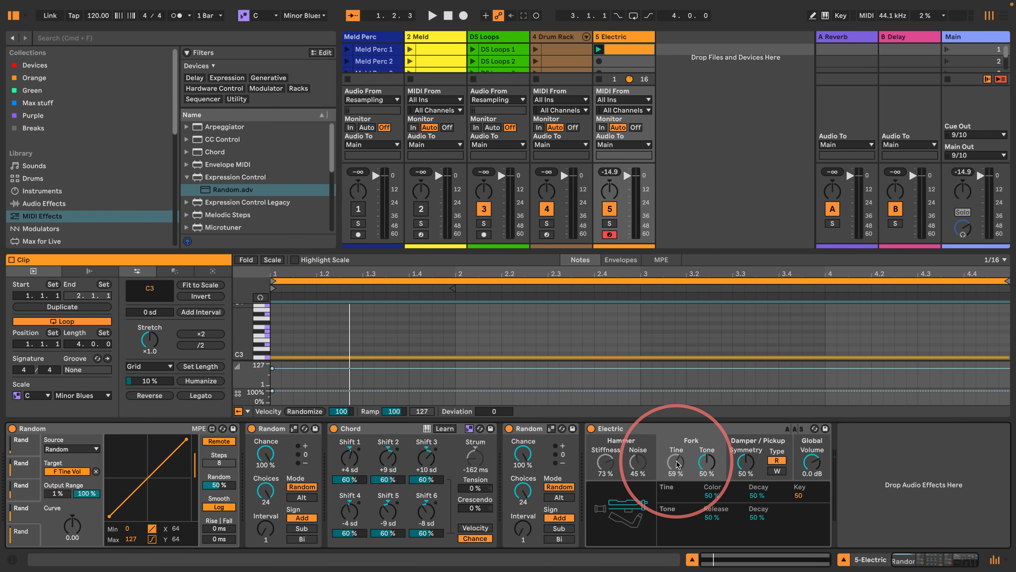
pyautogui.press('space')
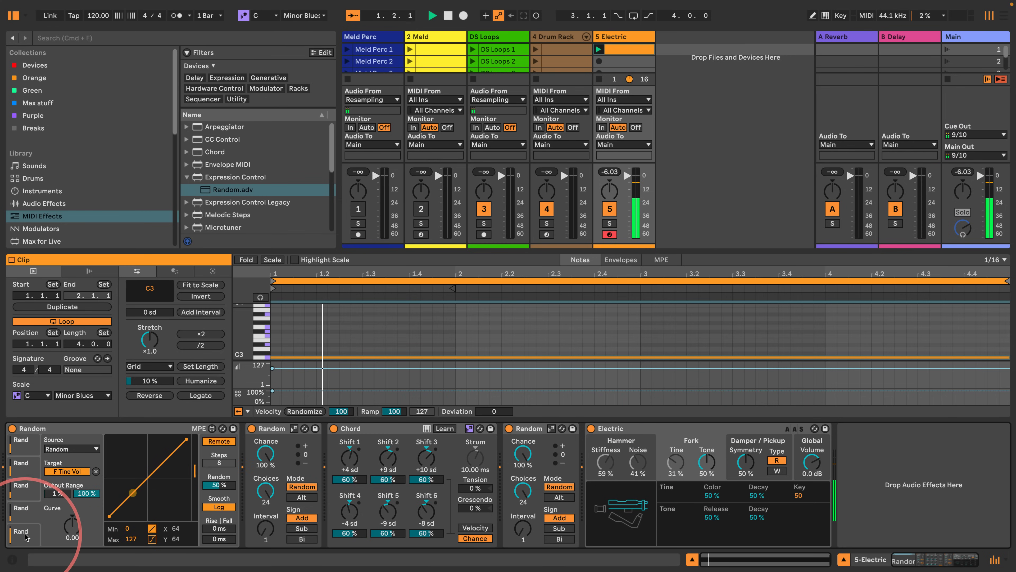
# - Map the fifth Random expression slot to Electric's Fork Tone and audition the clip
pyautogui.click(24, 537)
pyautogui.press('space')
pyautogui.click(64, 472)
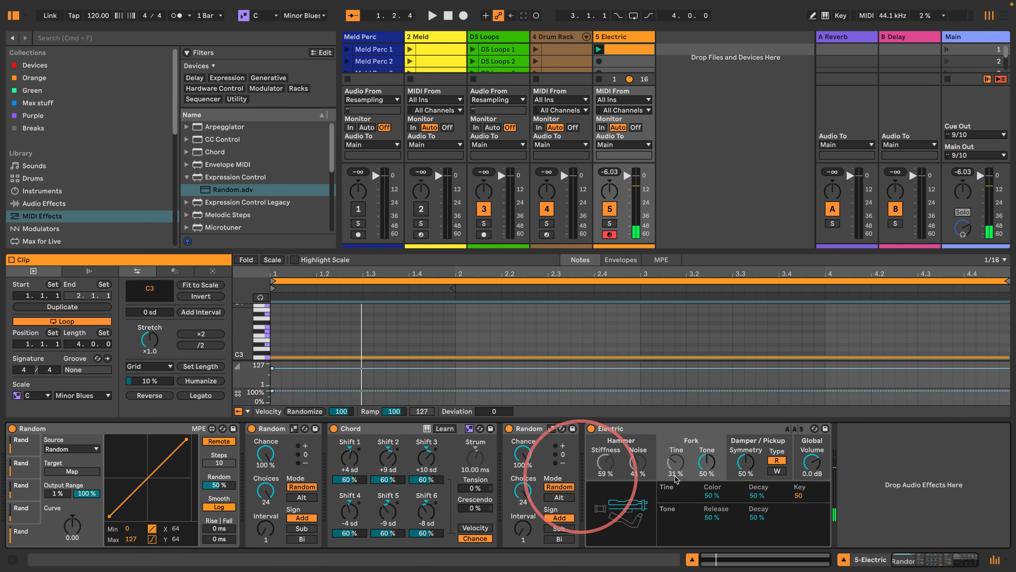
pyautogui.click(705, 464)
pyautogui.press('space')
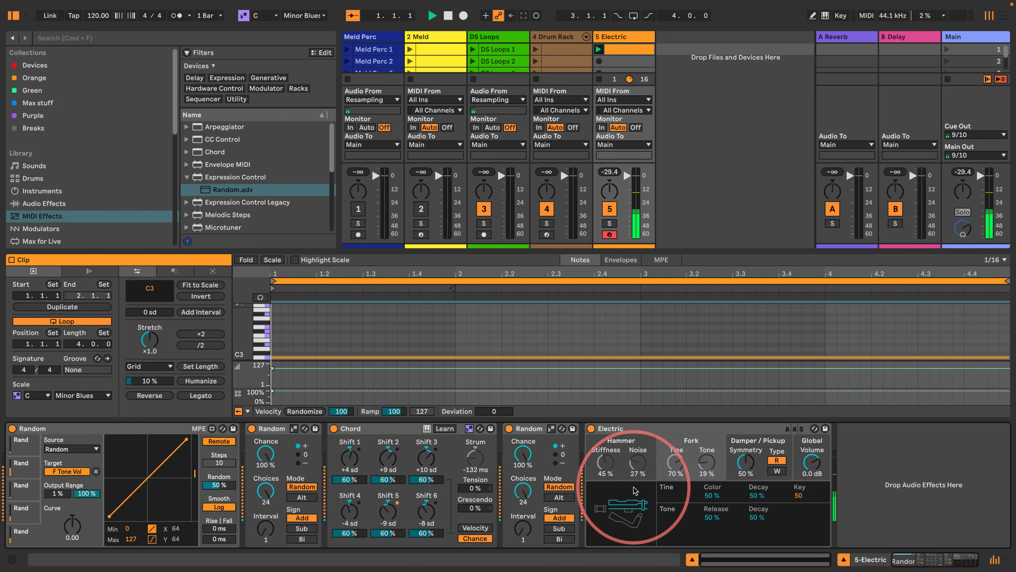
# - Insert a second Random.adv after the first, map its slot to Electric's Damper/Pickup Symmetry, and audition the clip with pickup Type W
pyautogui.click(745, 462)
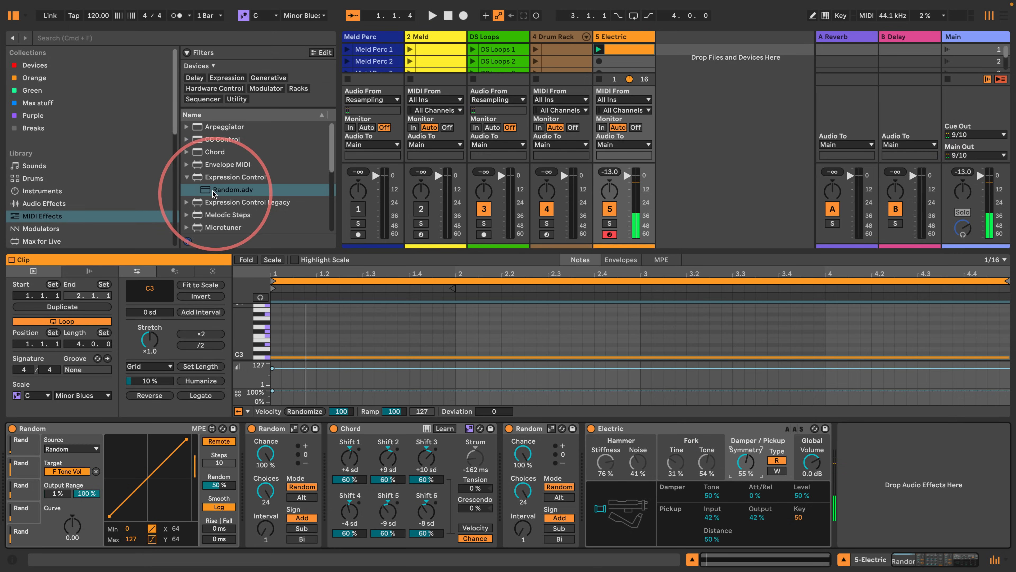
pyautogui.moveTo(230, 189); pyautogui.dragTo(247, 448)
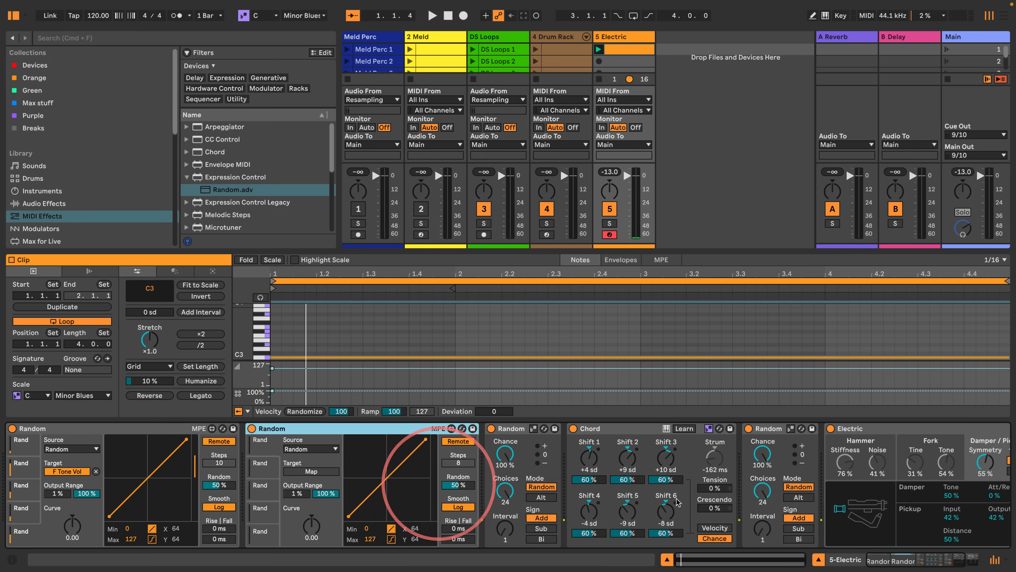
pyautogui.moveTo(904, 558); pyautogui.dragTo(920, 559)
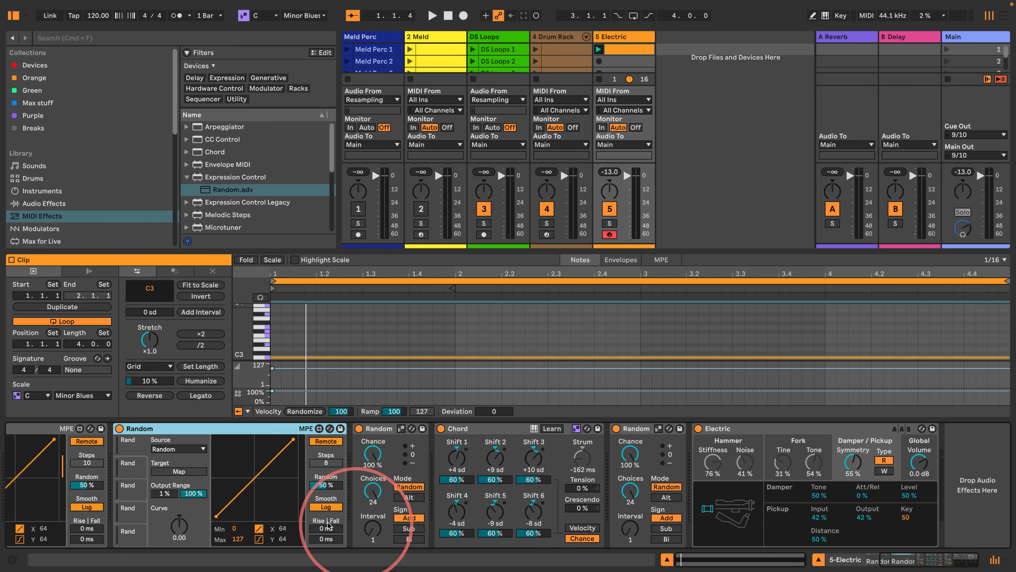
pyautogui.click(179, 471)
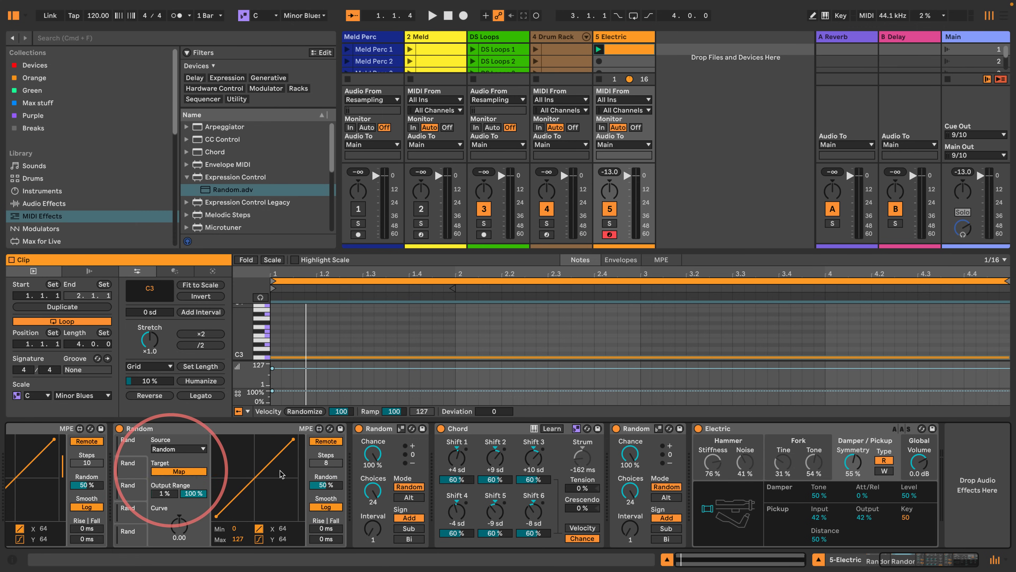
pyautogui.click(853, 462)
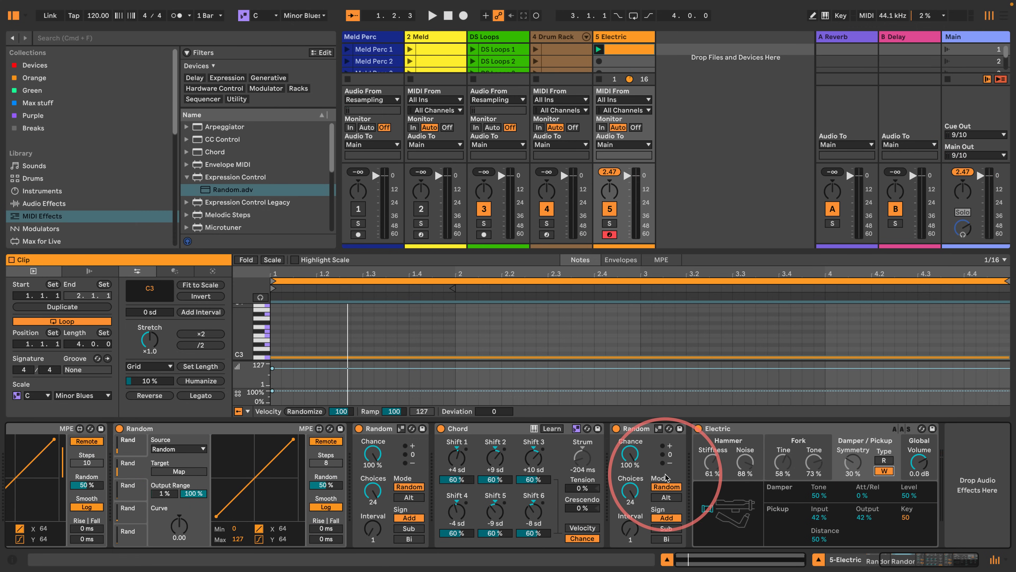
pyautogui.press('space')
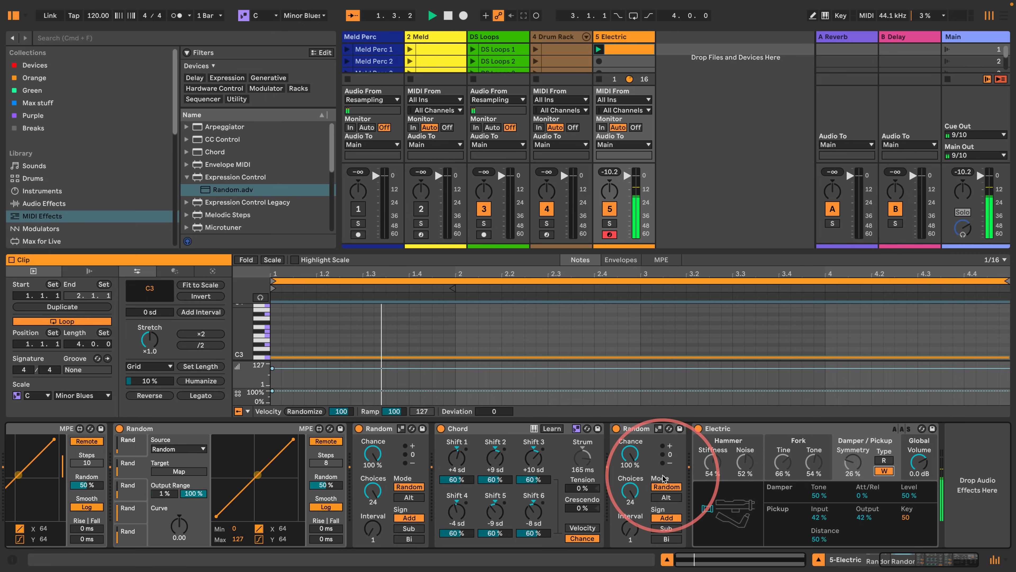
pyautogui.press('space')
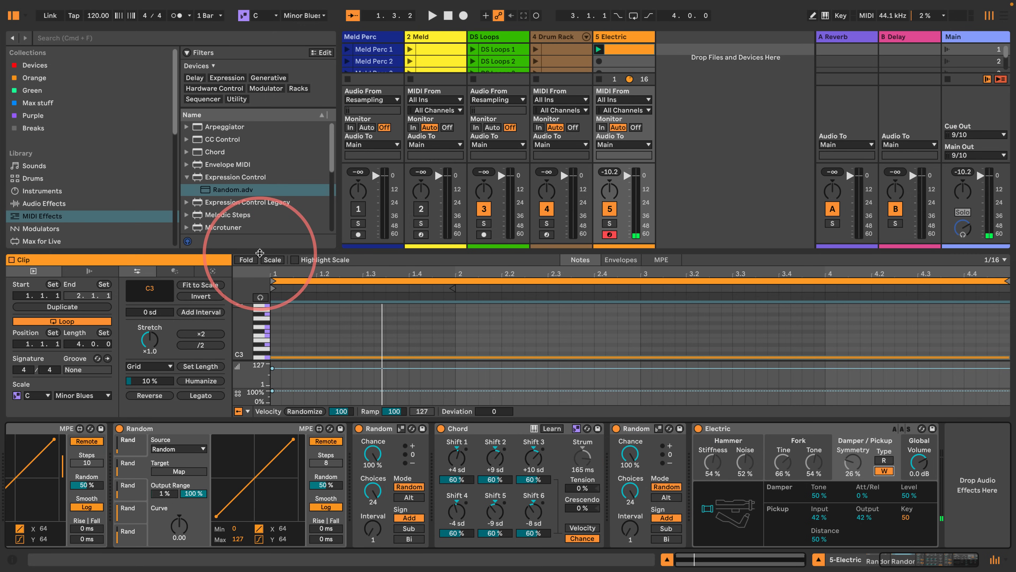
# - Insert the Amp audio effect after Electric with Gain at 1.00, and add Cabinet behind it
pyautogui.moveTo(259, 252); pyautogui.dragTo(226, 340)
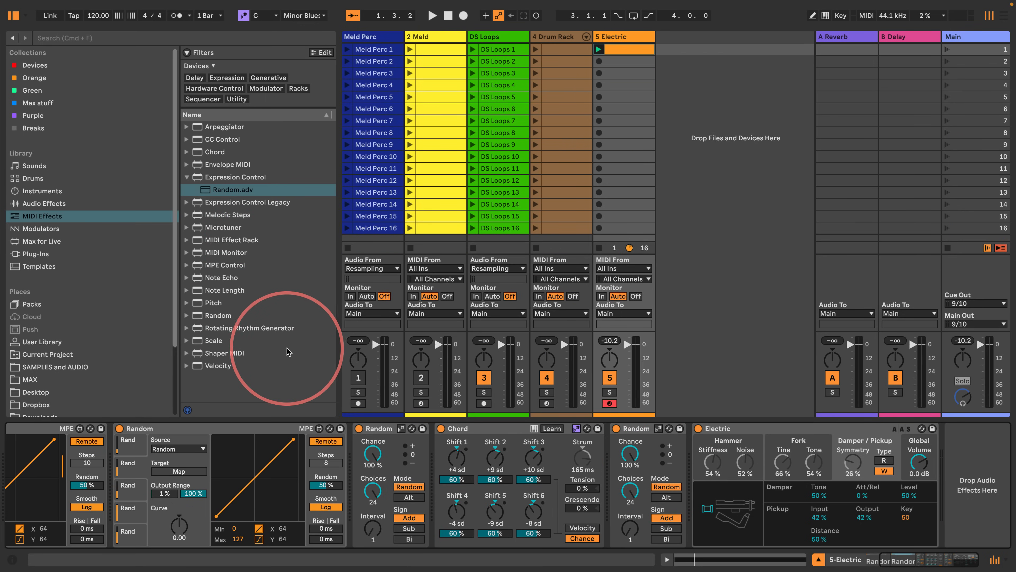
pyautogui.click(36, 203)
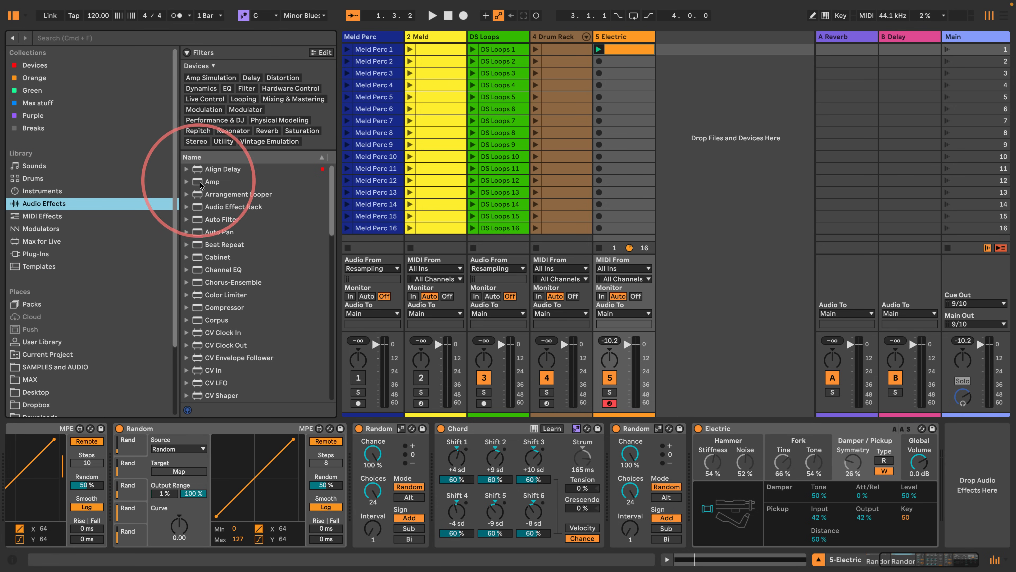
pyautogui.moveTo(193, 180); pyautogui.dragTo(924, 465)
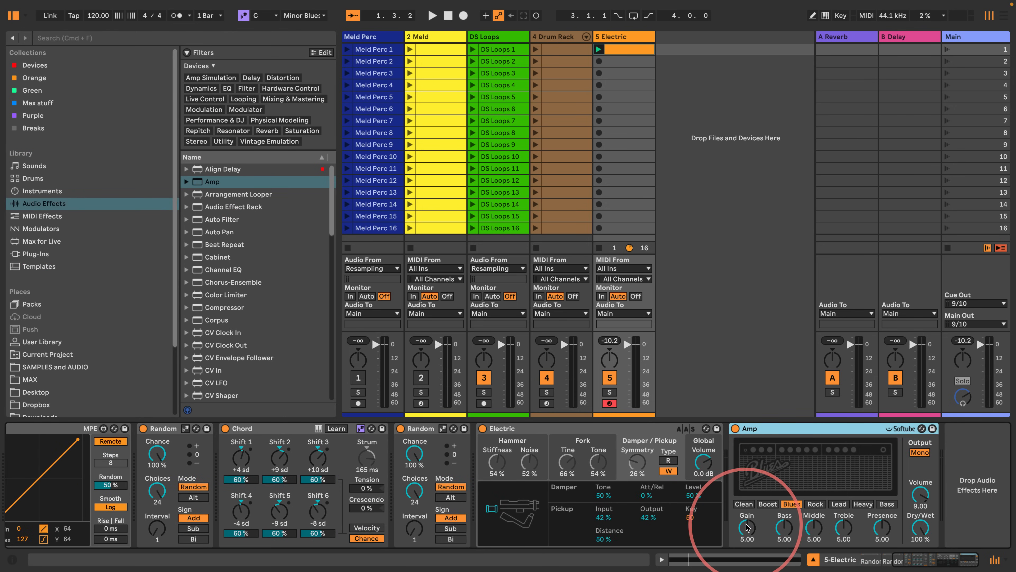
pyautogui.click(746, 528)
pyautogui.press('space')
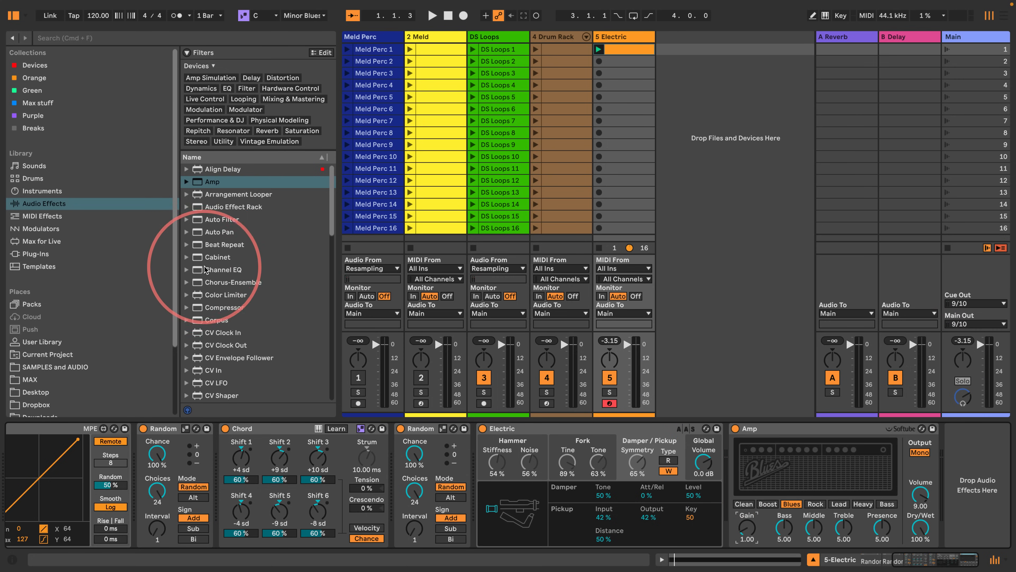
pyautogui.moveTo(258, 257); pyautogui.dragTo(952, 448)
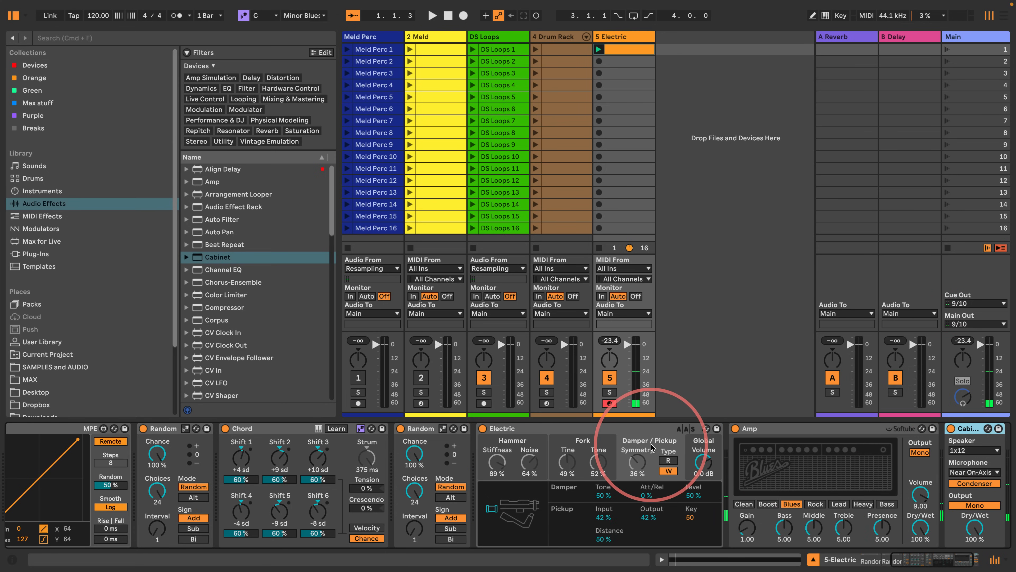
# - Make both Random note devices around Chord use the current scale, and audition the clip
pyautogui.hscroll(-10, 532, 448)
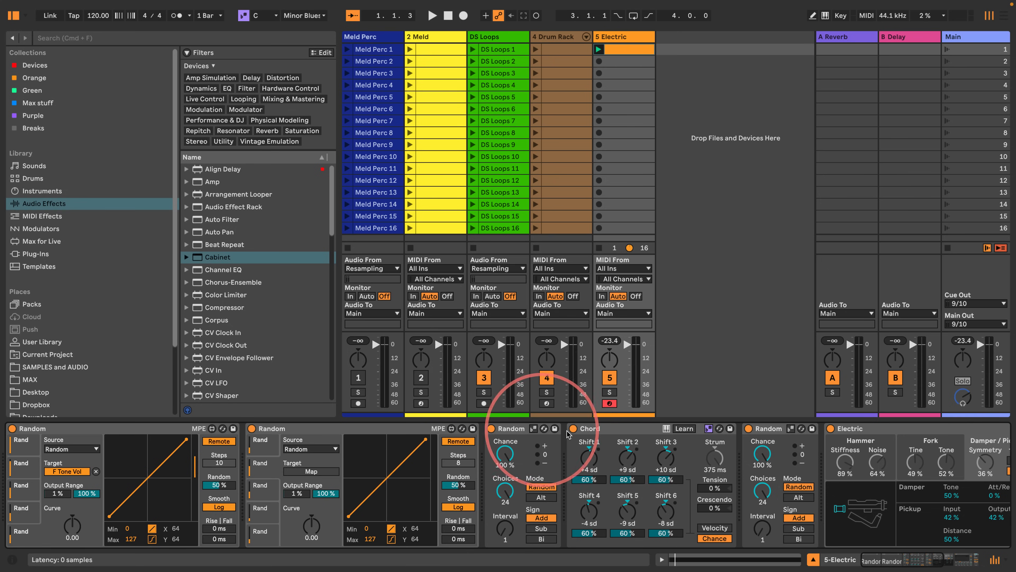
pyautogui.click(790, 428)
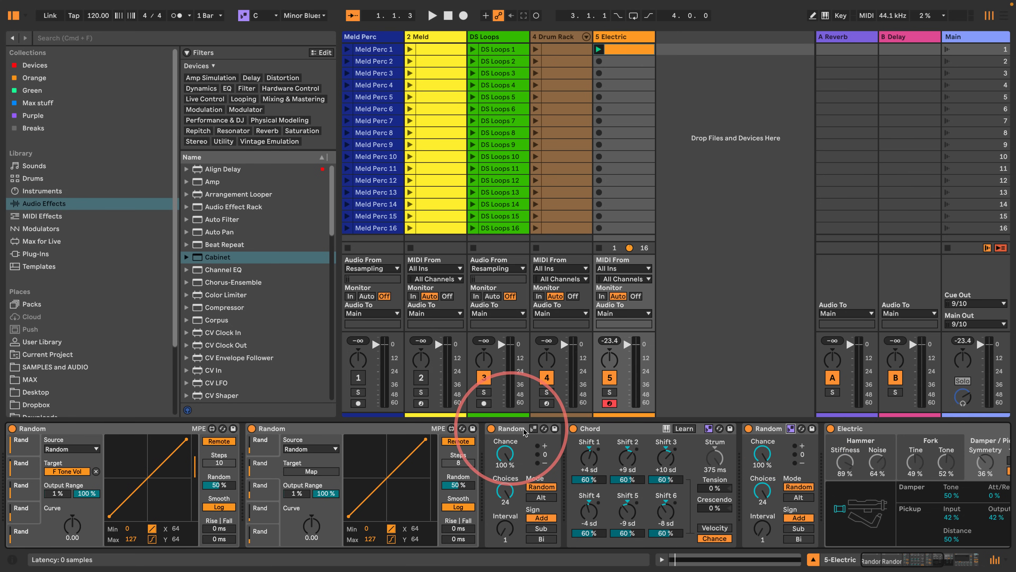
pyautogui.click(533, 429)
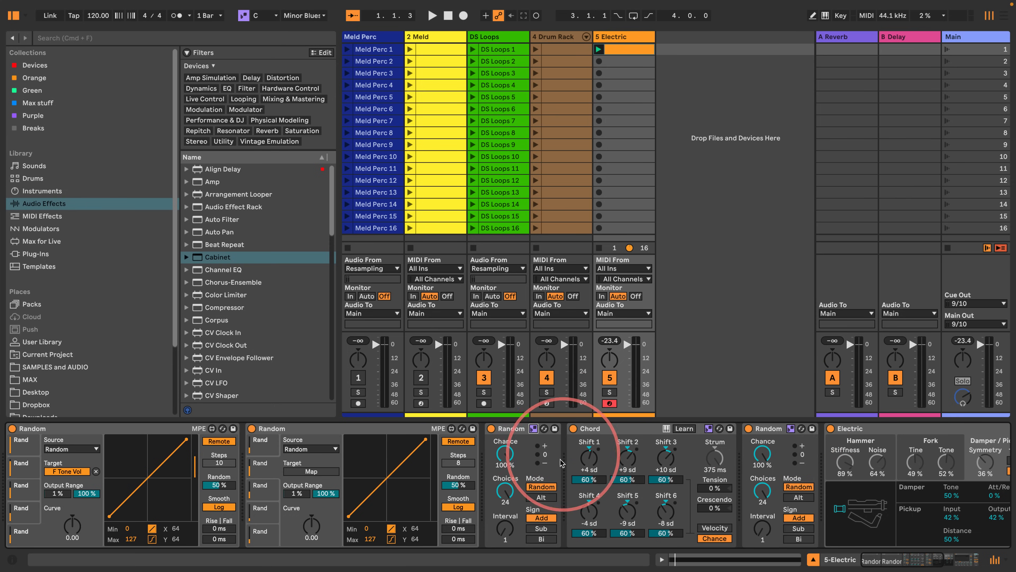
pyautogui.press('space')
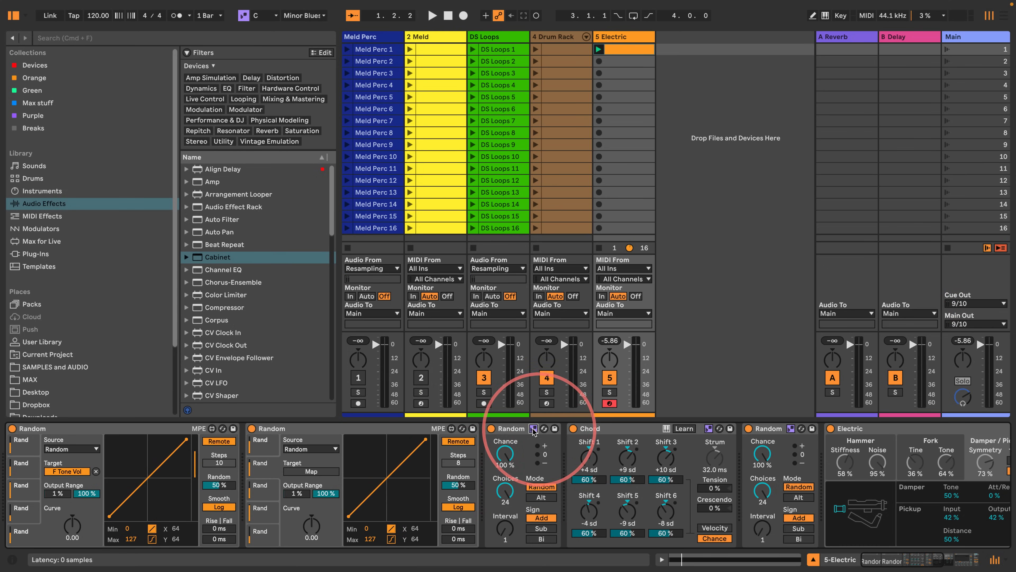
# - Collapse both note Random devices, Chord and Electric, and map a slot of the second expression Random to Amp's amp type
pyautogui.doubleClick(506, 431)
pyautogui.doubleClick(544, 427)
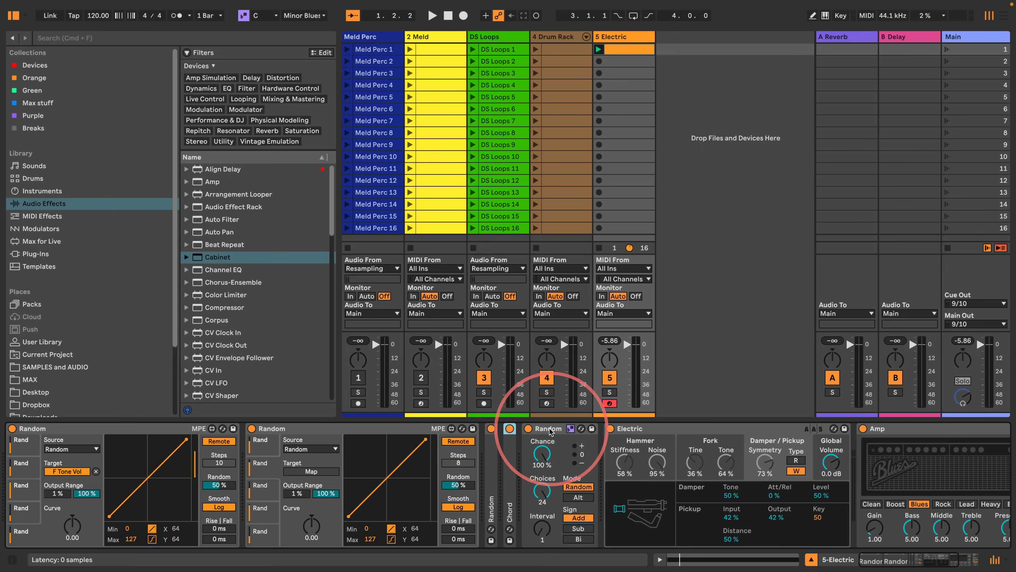
pyautogui.doubleClick(548, 427)
pyautogui.doubleClick(580, 428)
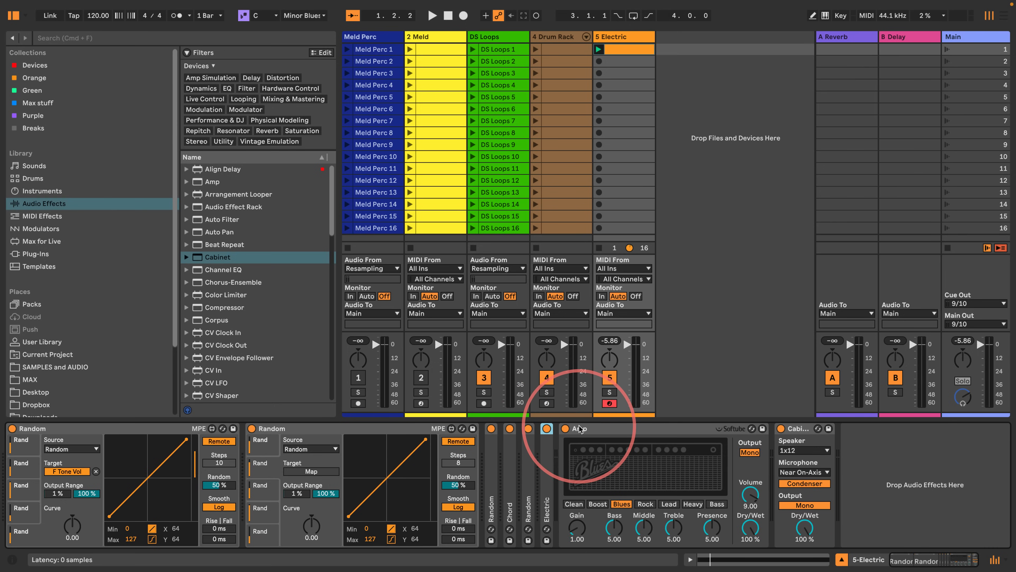
pyautogui.click(598, 503)
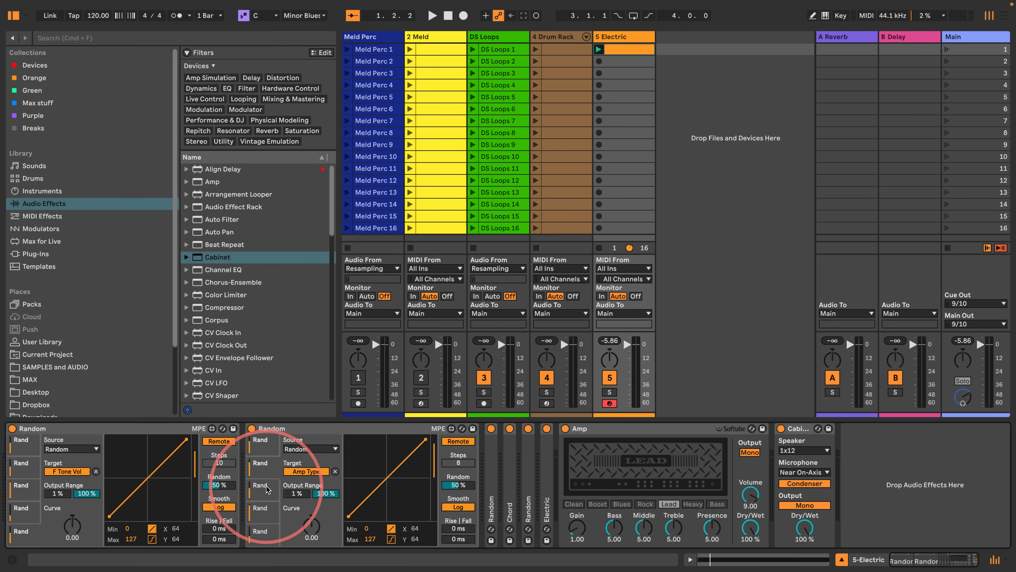
# - Map the second expression Random's next two slots to Cabinet's Speaker type and Microphone position
pyautogui.click(790, 451)
pyautogui.click(790, 452)
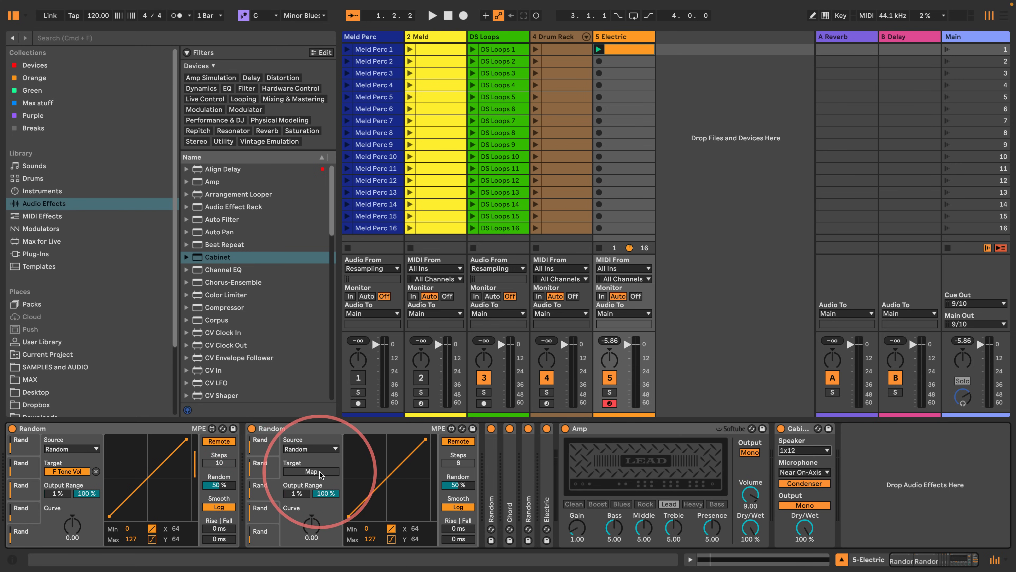
pyautogui.click(788, 452)
pyautogui.click(788, 452)
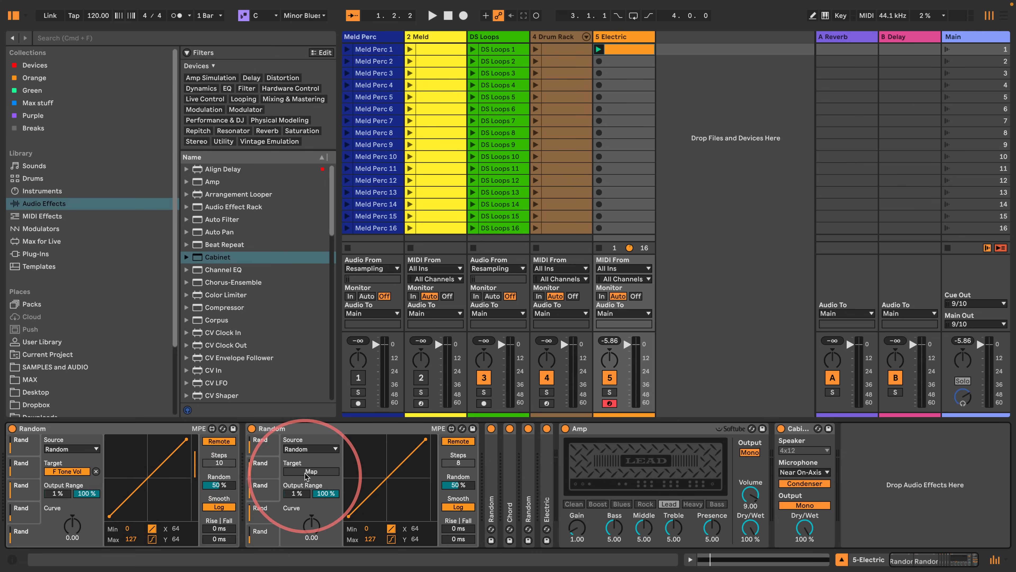
pyautogui.click(335, 471)
pyautogui.click(798, 473)
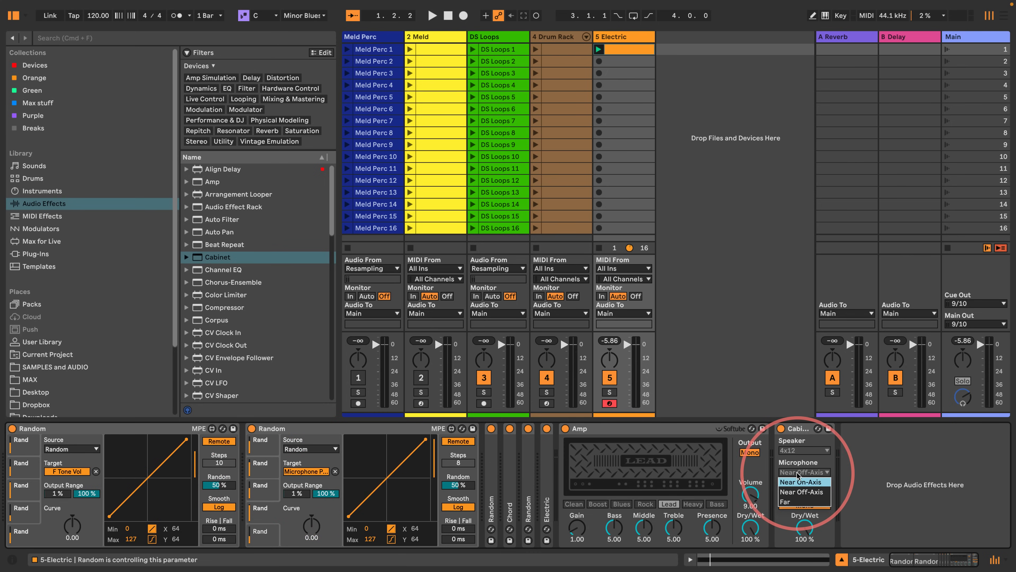
# - Map the second expression Random's fifth slot to Cabinet's microphone type, and audition the clip repeatedly
pyautogui.click(265, 535)
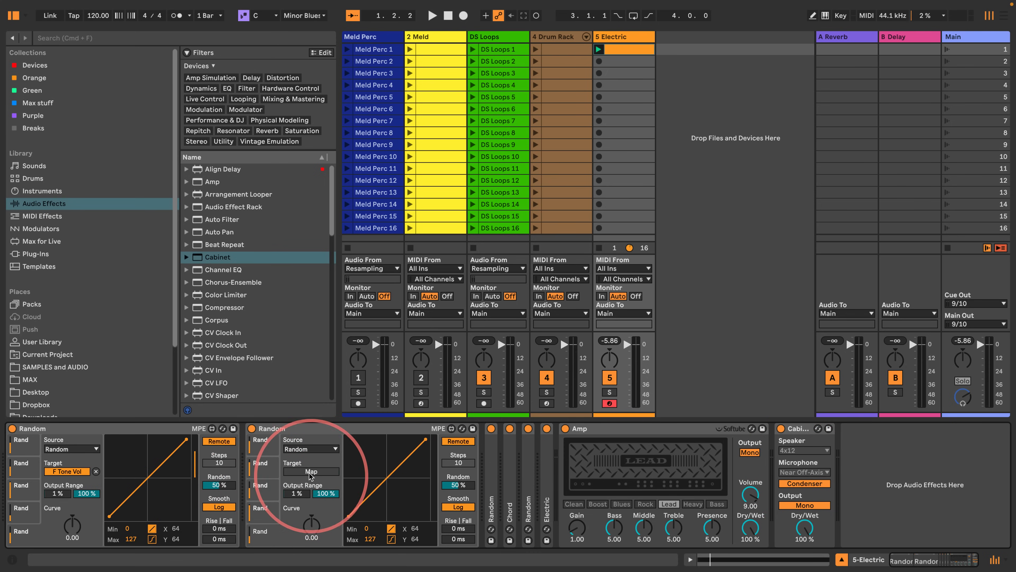
pyautogui.click(324, 472)
pyautogui.click(790, 483)
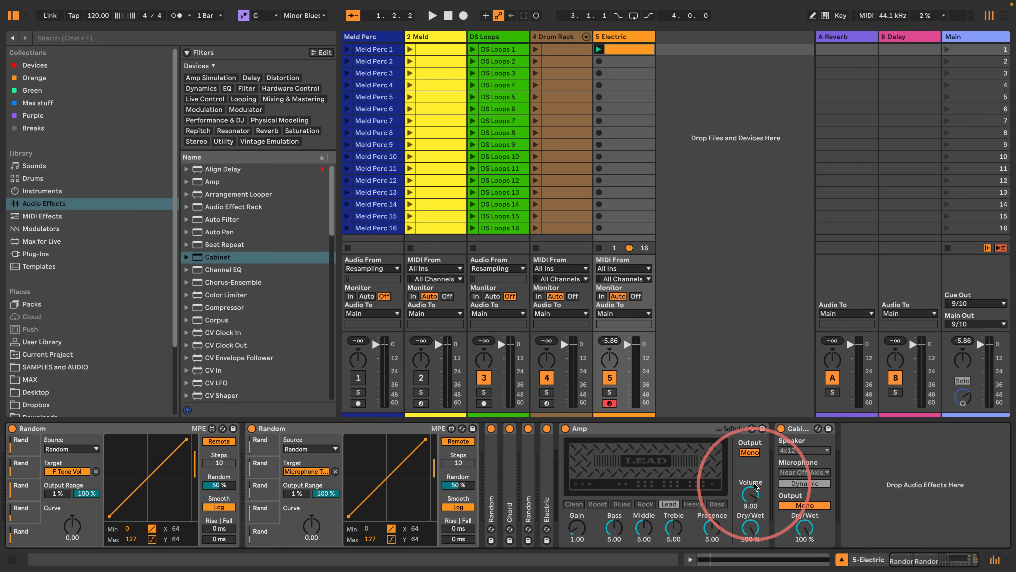
pyautogui.press('space')
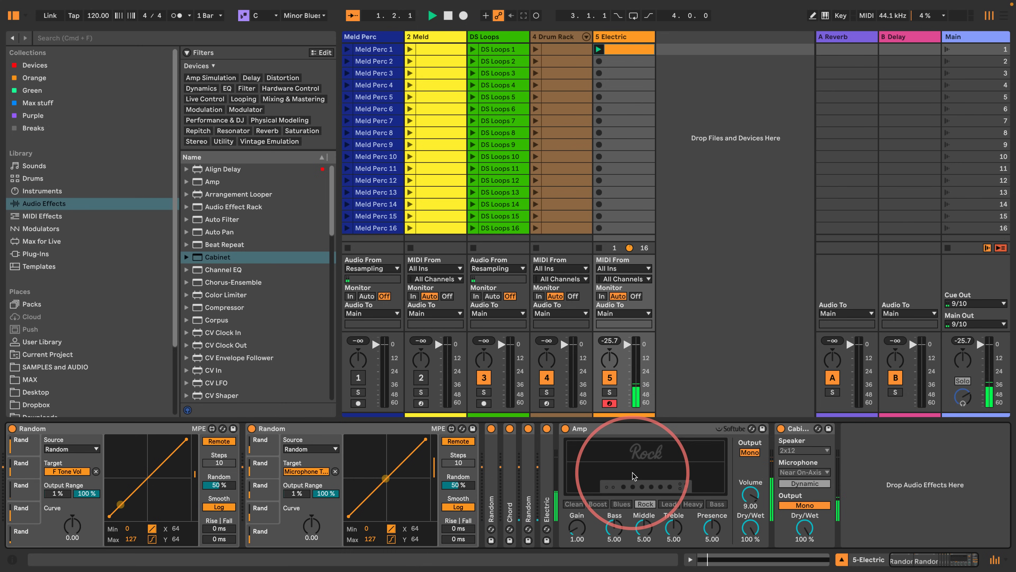
pyautogui.press('space')
pyautogui.press('space')
pyautogui.press('space')
pyautogui.press('space')
pyautogui.press('space')
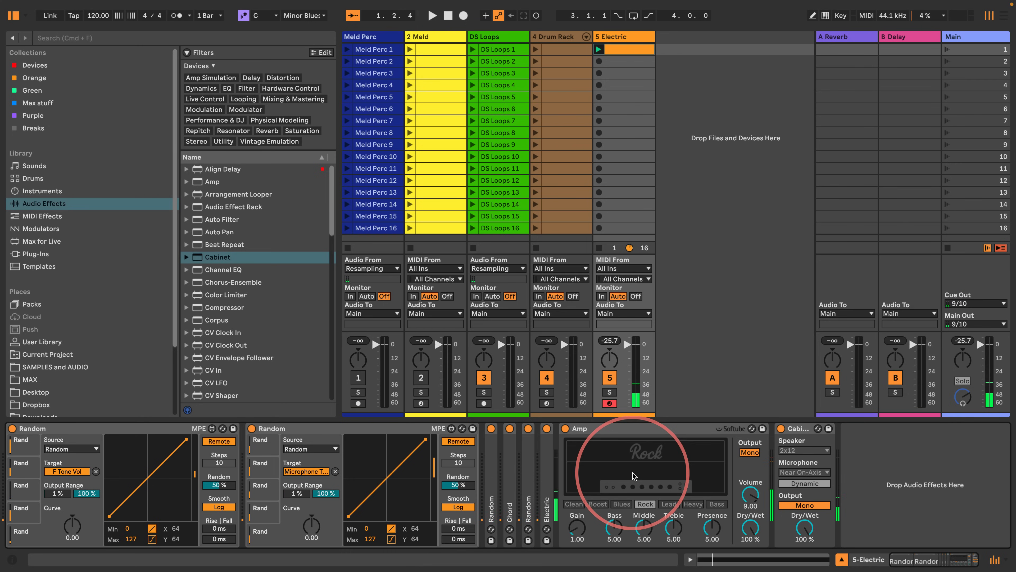
# - Expand Chord and set the chance of all six shifts to 75 %
pyautogui.doubleClick(506, 471)
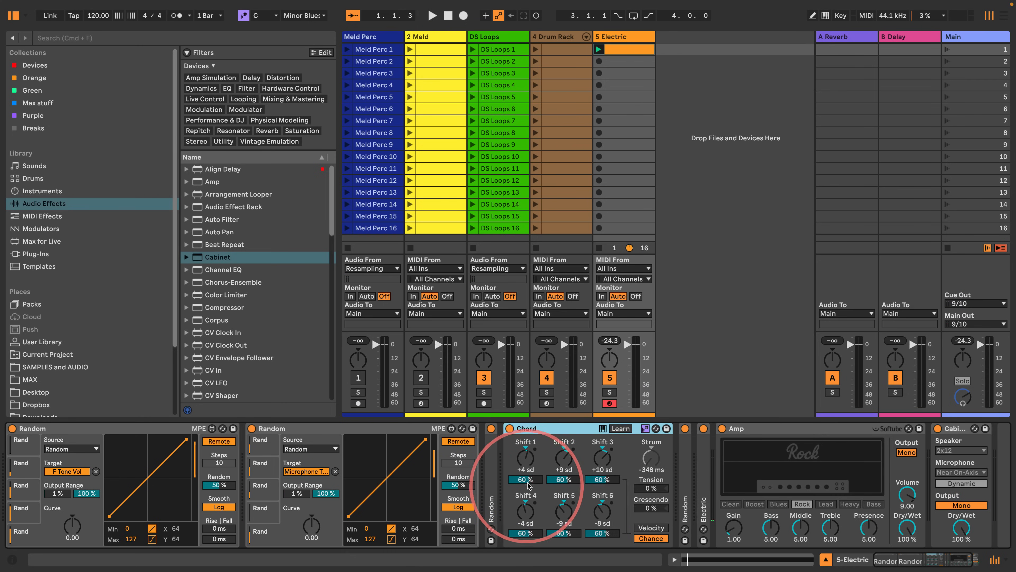
pyautogui.click(536, 482)
pyautogui.write('75')
pyautogui.press('Return')
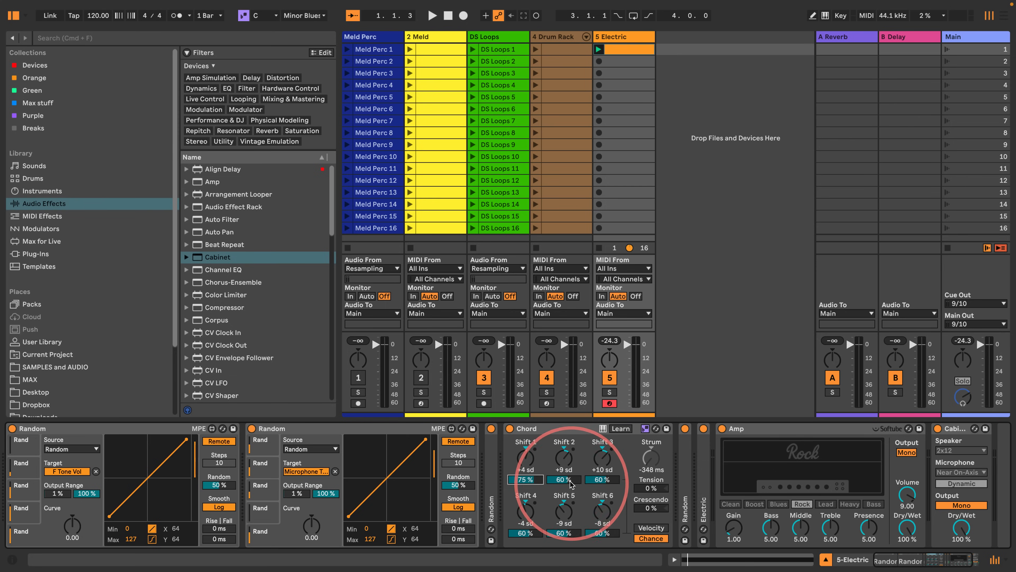
pyautogui.click(565, 481)
pyautogui.write('75')
pyautogui.press('Return')
pyautogui.click(594, 484)
pyautogui.write('75')
pyautogui.press('Return')
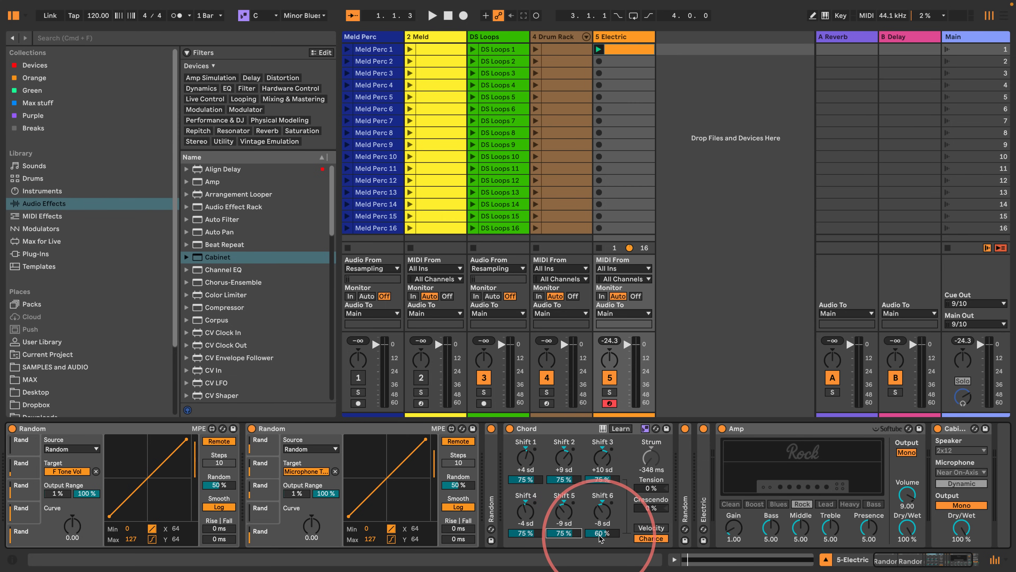
pyautogui.press('Return')
# - Audition the Electric clip several times with the new Chord chance values
pyautogui.press('space')
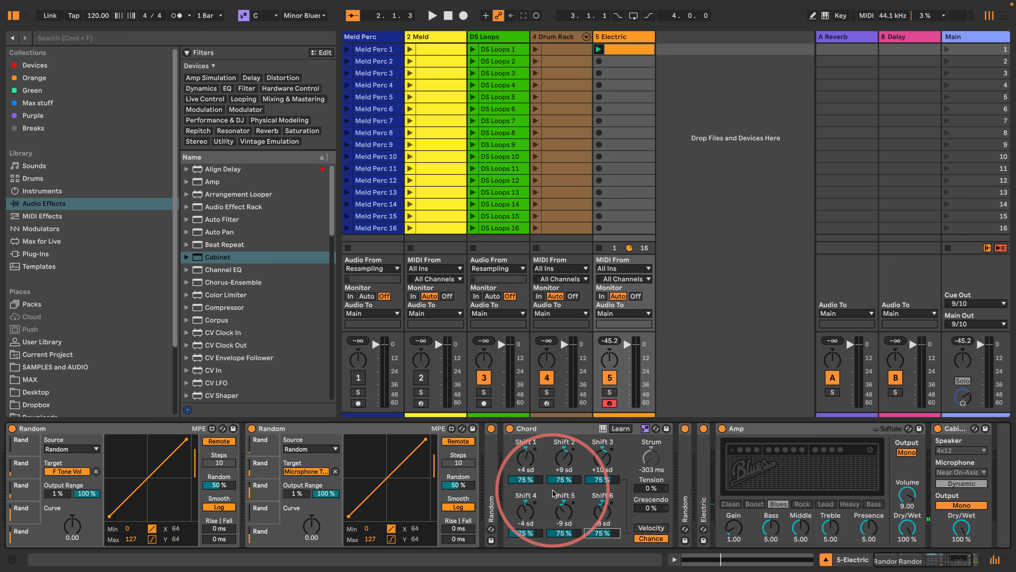
pyautogui.press('space')
pyautogui.press('space')
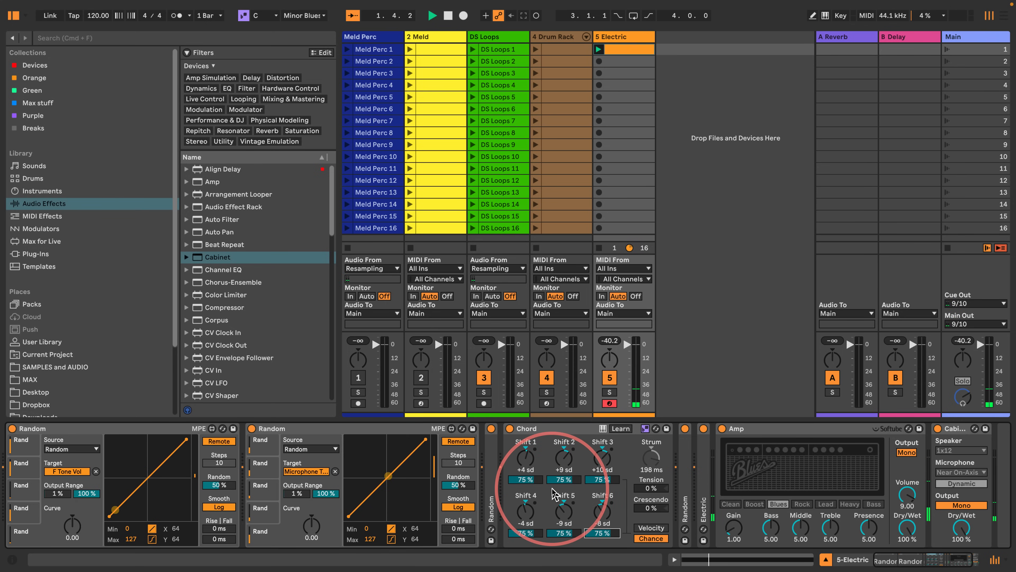
pyautogui.press('space')
pyautogui.press('space')
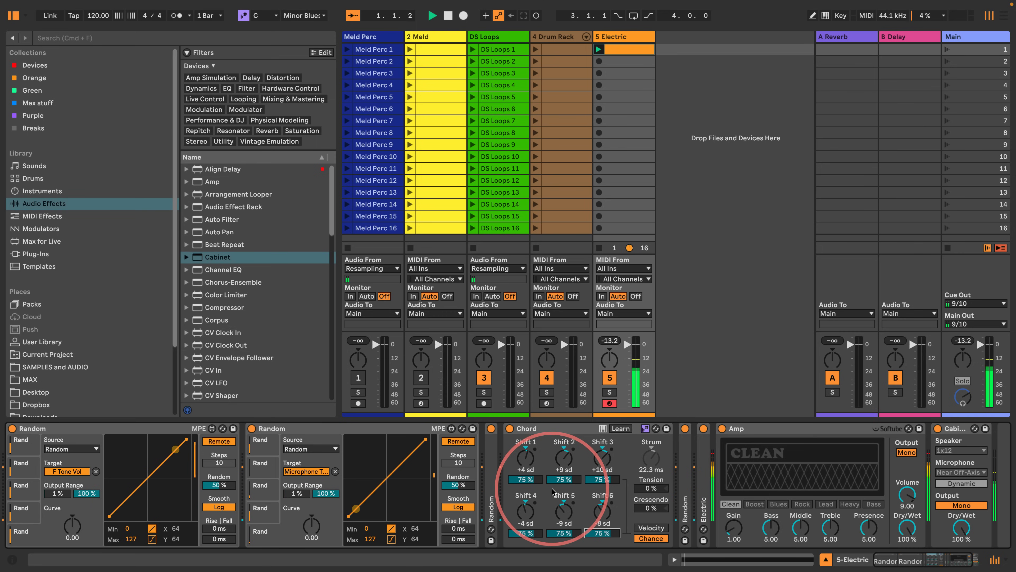
pyautogui.press('space')
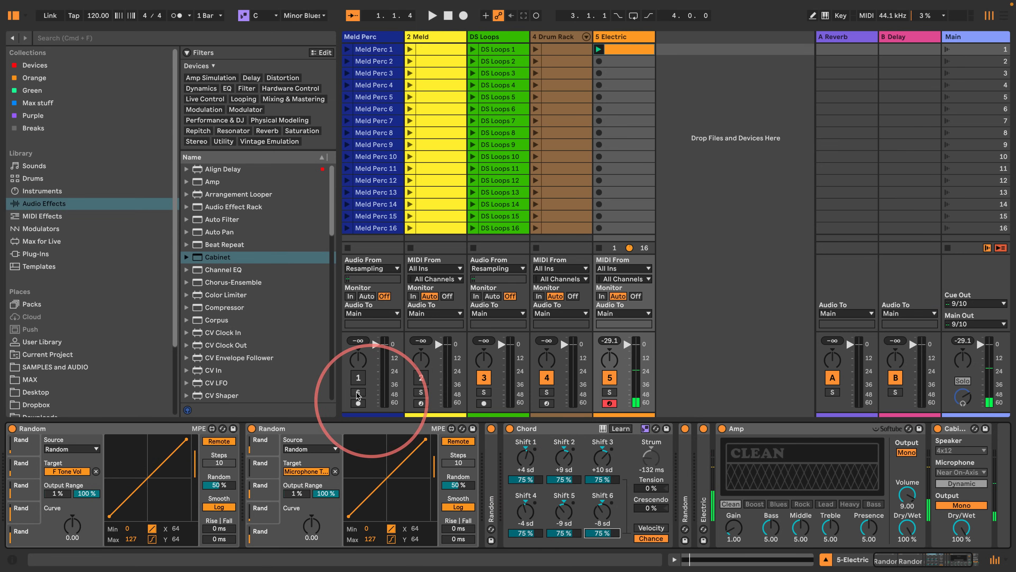
# - Insert the Drum Buss audio effect between Electric and Amp, and audition the clip
pyautogui.scroll(-8, 224, 312)
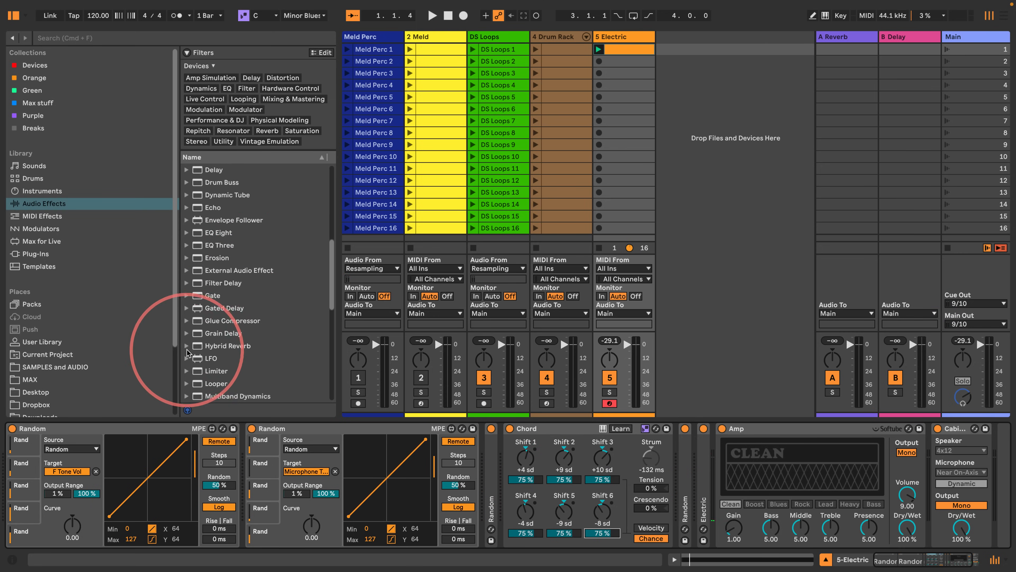
pyautogui.scroll(-10, 205, 327)
pyautogui.scroll(20, 205, 326)
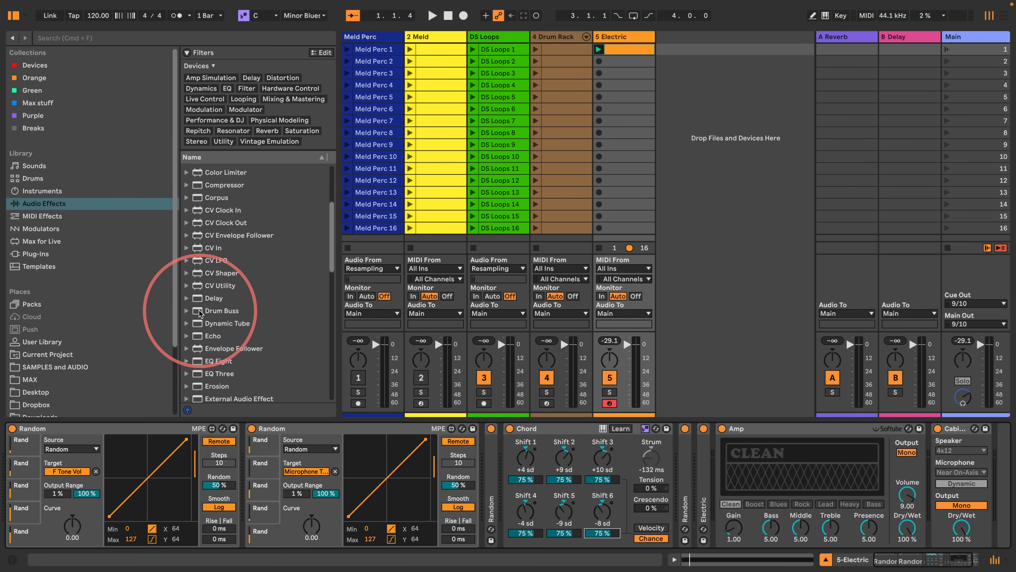
pyautogui.moveTo(196, 309); pyautogui.dragTo(734, 471)
pyautogui.click(733, 537)
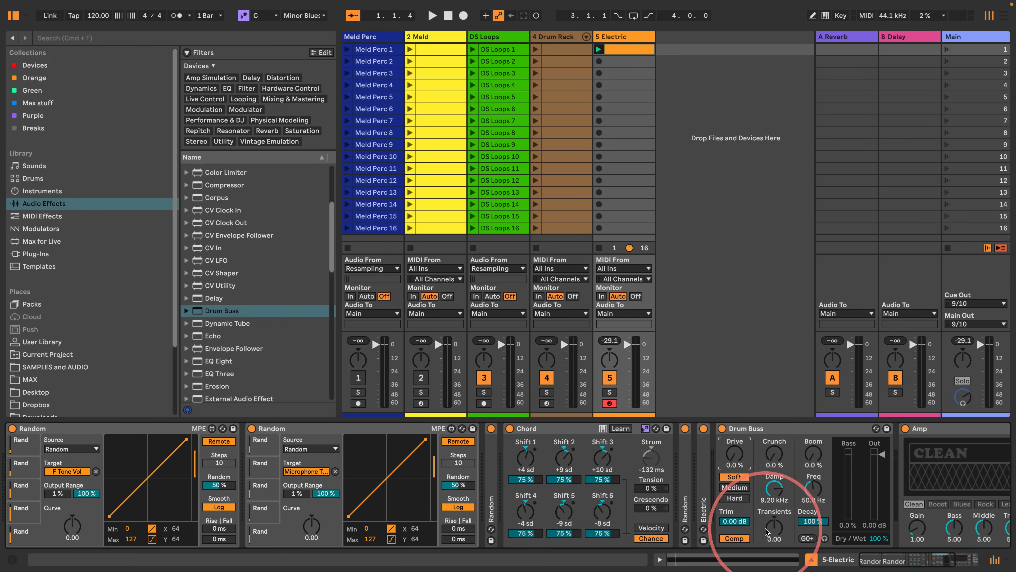
pyautogui.press('space')
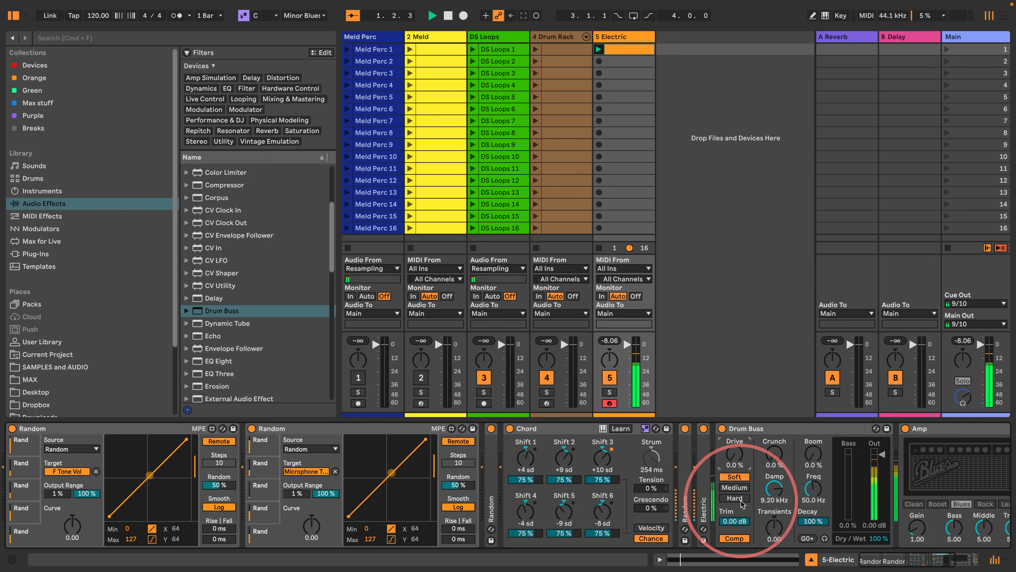
# - Insert Hybrid Reverb between Electric and Drum Buss, and set its routing to Algo
pyautogui.hscroll(10, 740, 504)
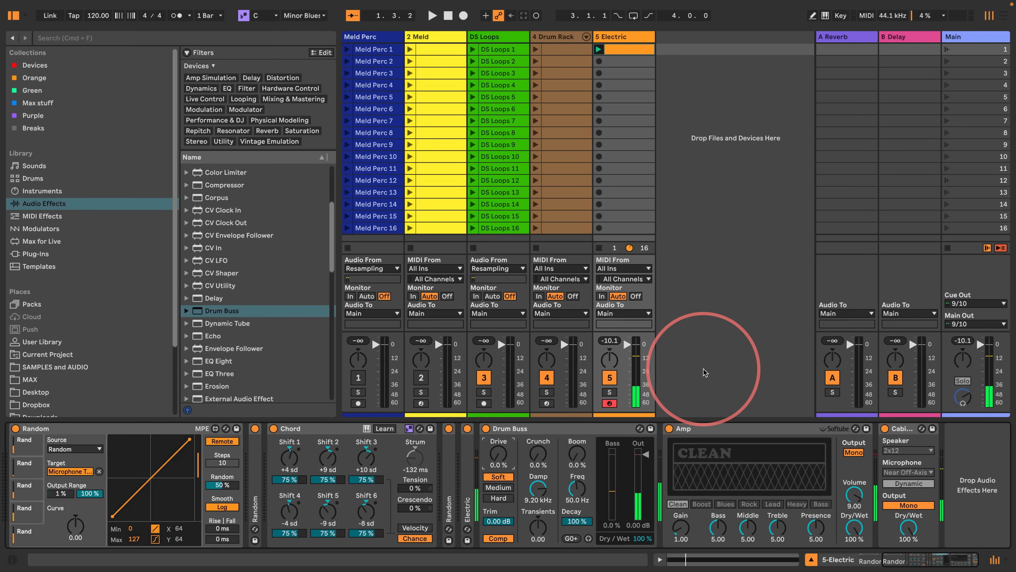
pyautogui.scroll(-10, 256, 289)
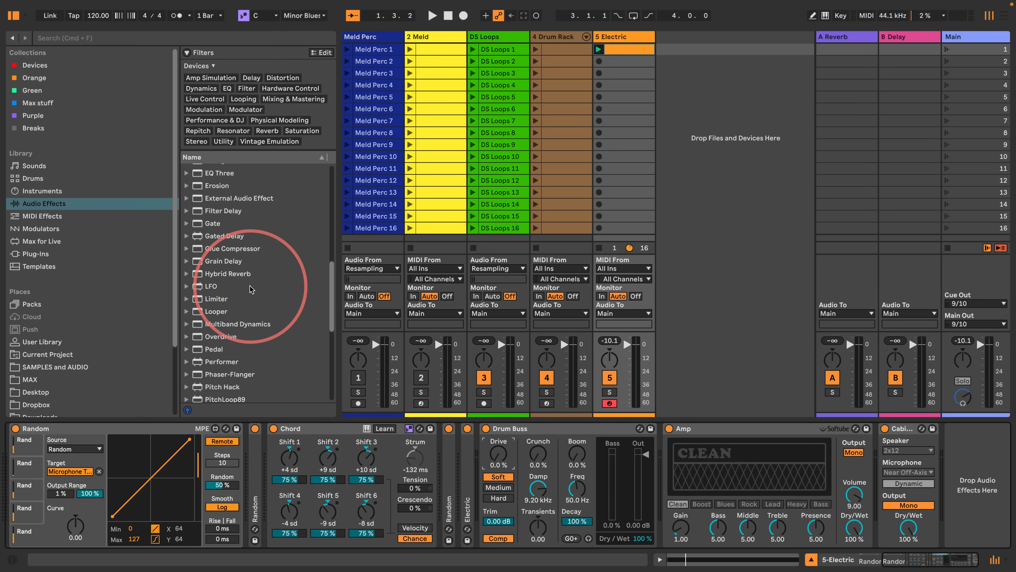
pyautogui.moveTo(226, 273); pyautogui.dragTo(479, 440)
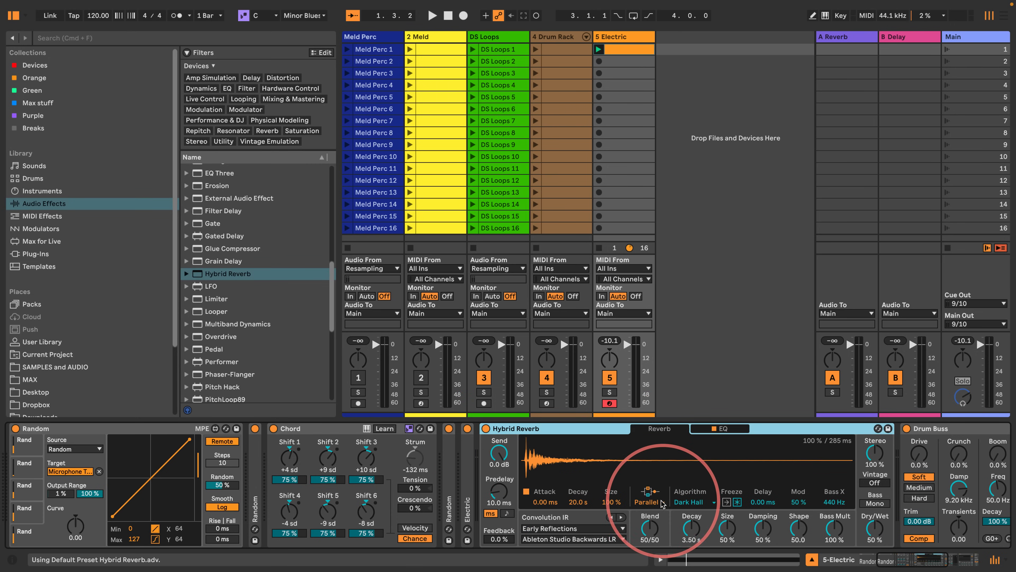
pyautogui.click(647, 501)
pyautogui.click(647, 532)
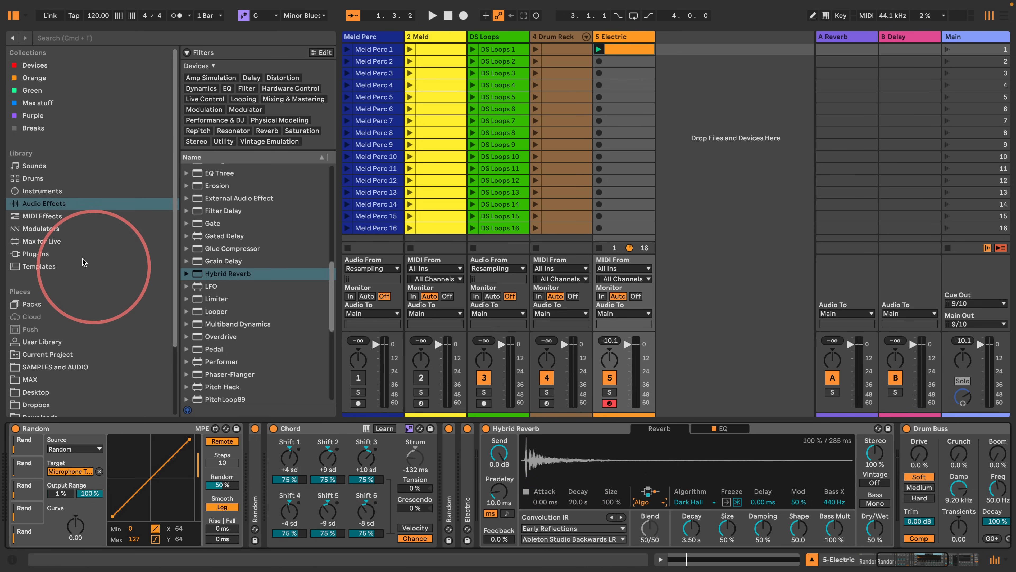
# - Insert a third Random.adv expression modulator after the second, and map its slot to Hybrid Reverb's Algorithm type
pyautogui.click(40, 228)
pyautogui.click(188, 127)
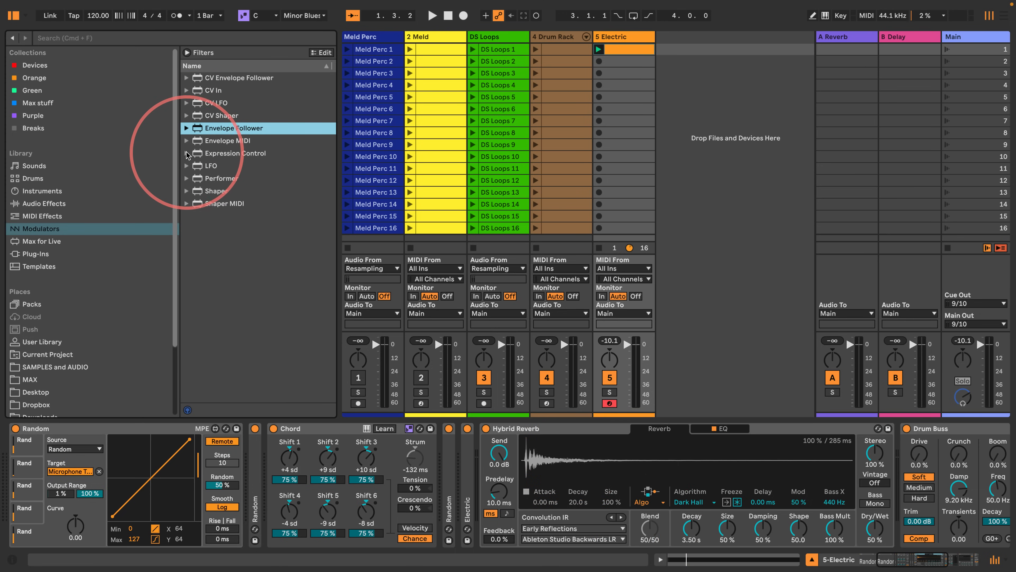
pyautogui.click(187, 153)
pyautogui.moveTo(204, 165); pyautogui.dragTo(250, 447)
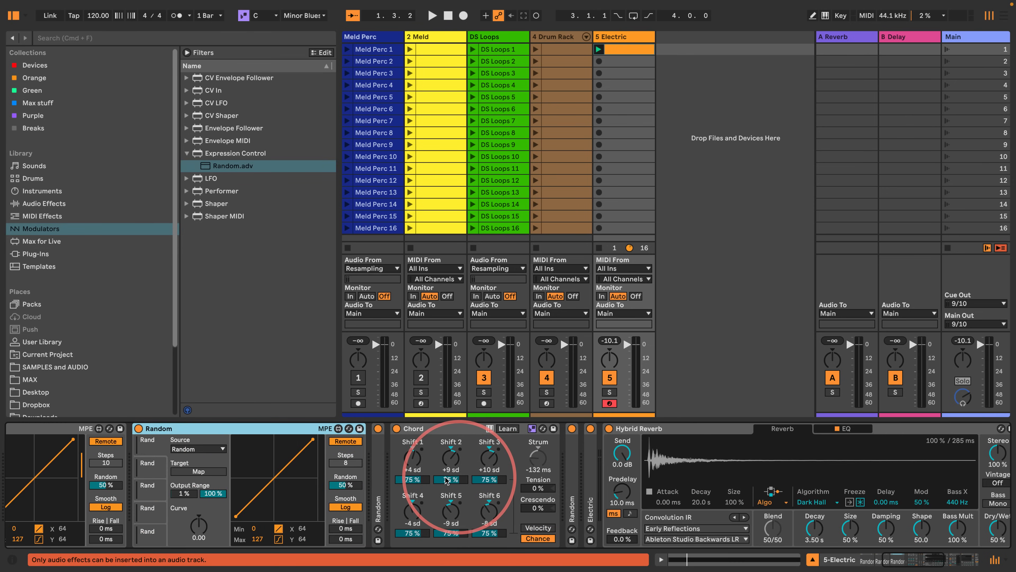
pyautogui.click(178, 473)
pyautogui.click(814, 502)
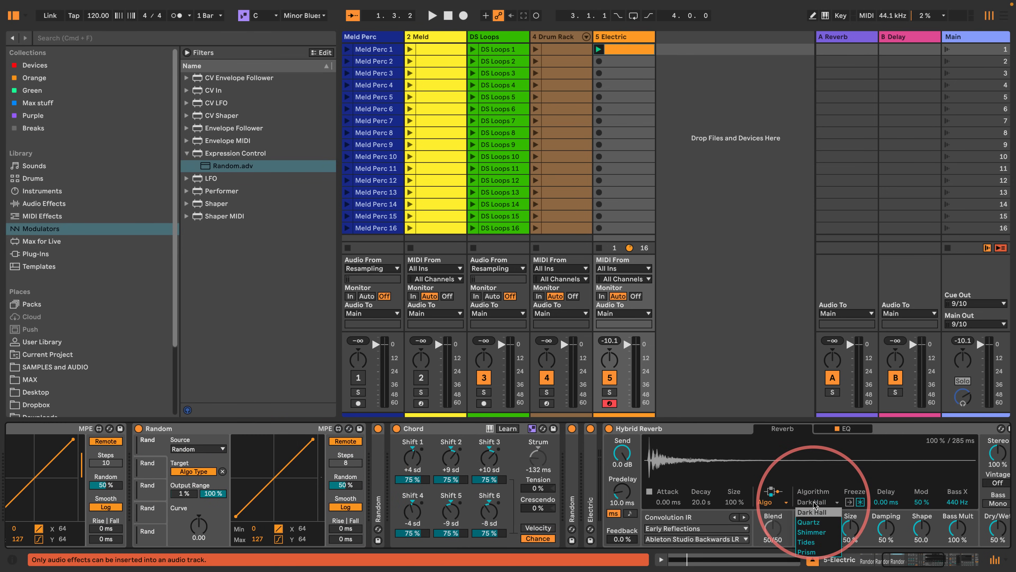
pyautogui.click(812, 512)
# - Map the third expression Random's next two slots to Hybrid Reverb's Decay and Size
pyautogui.click(223, 471)
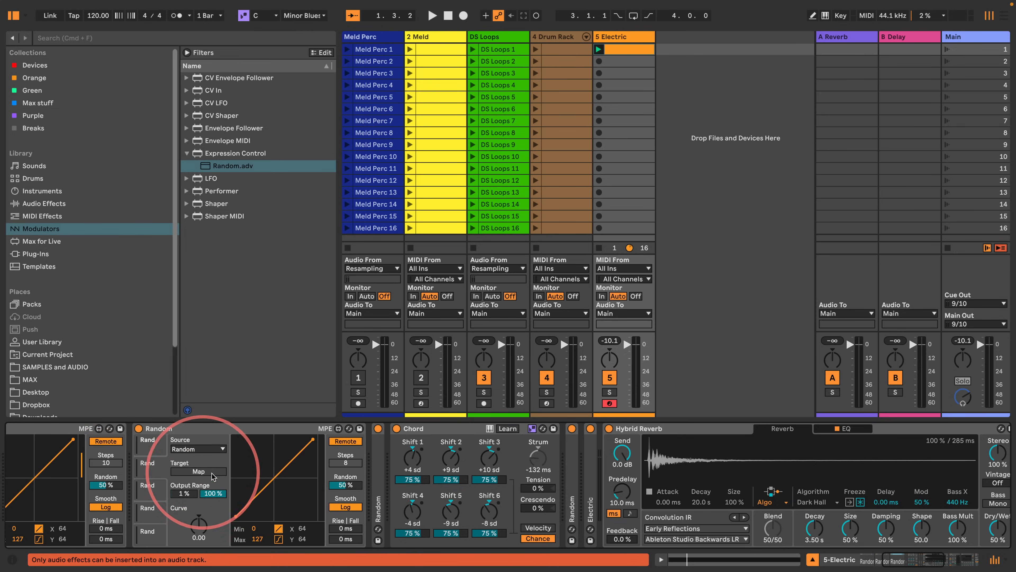
pyautogui.click(212, 476)
pyautogui.click(815, 527)
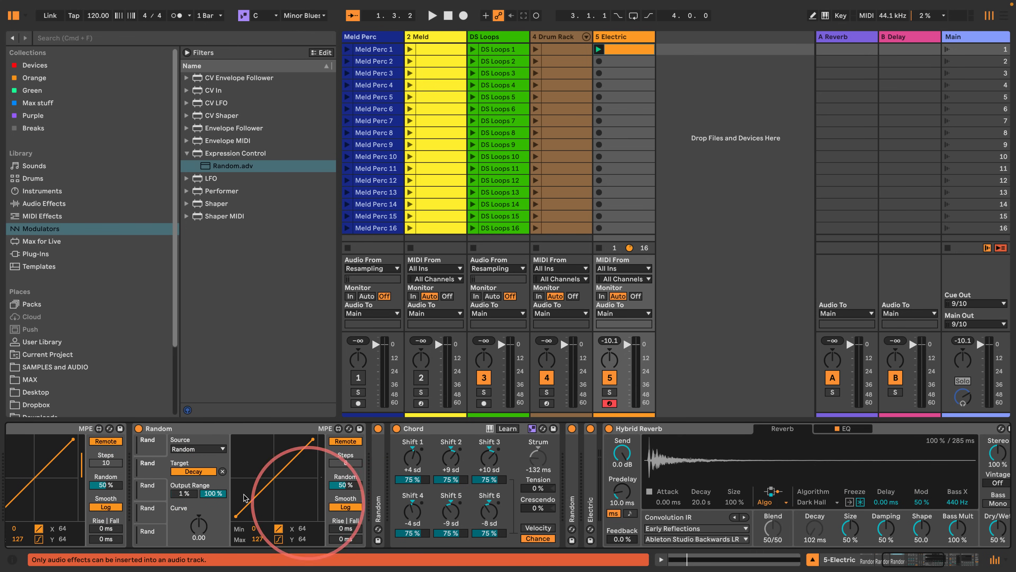
pyautogui.click(223, 470)
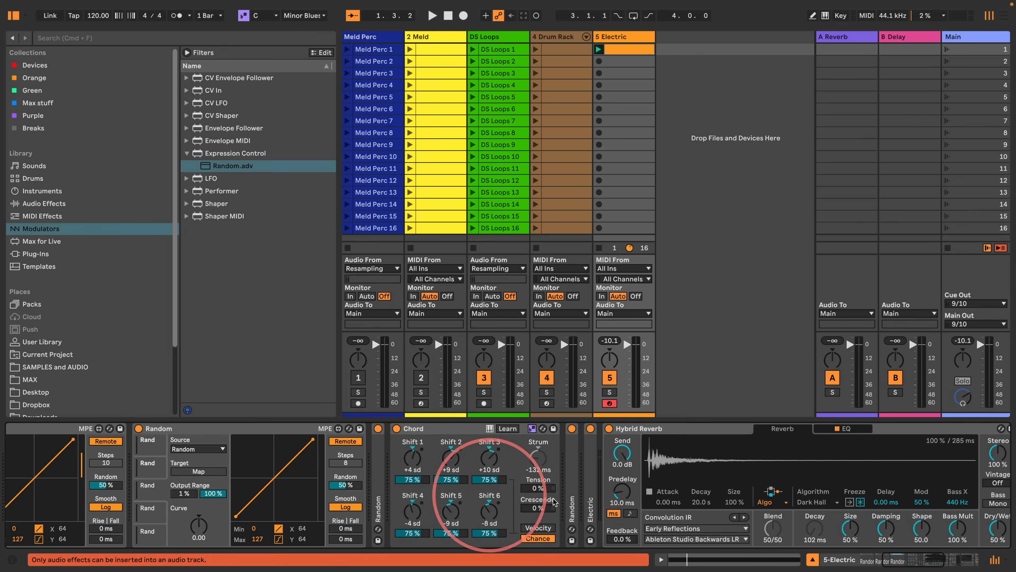
pyautogui.click(850, 528)
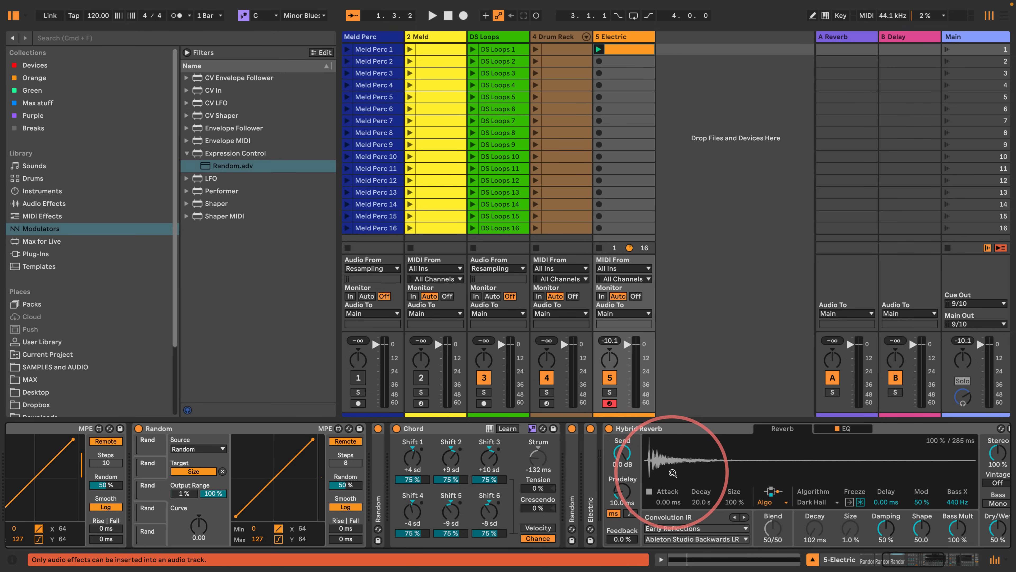
# - Audition the clip, duplicate Drum Buss to the chain's end after Cabinet, and set the copy's Transients to 1.00
pyautogui.hscroll(10, 696, 454)
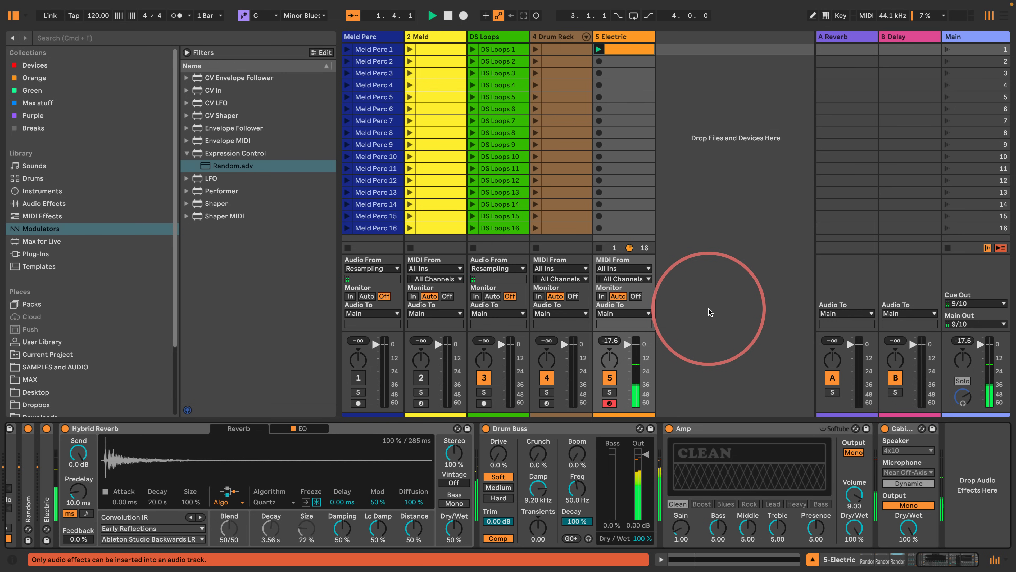
pyautogui.moveTo(532, 430); pyautogui.dragTo(974, 460)
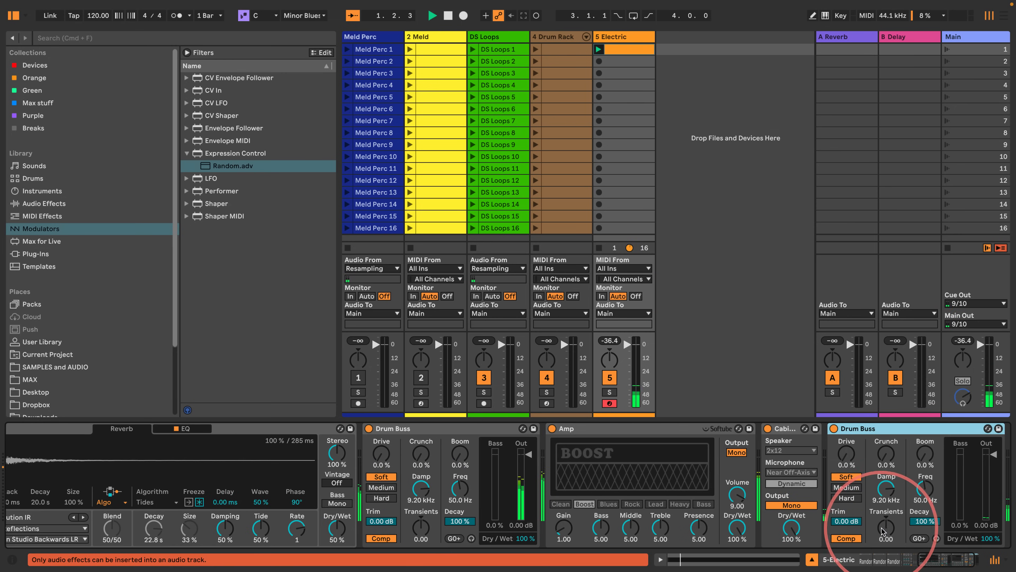
pyautogui.moveTo(883, 528); pyautogui.dragTo(883, 472)
pyautogui.press('space')
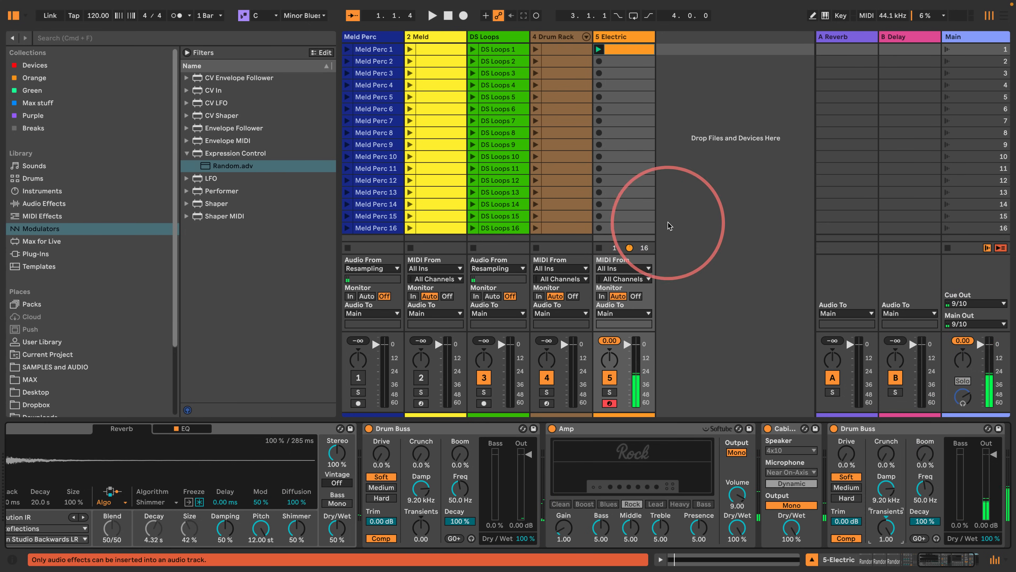
# - Transpose the Electric clip's note down two octaves to C1 and audition the clip
pyautogui.doubleClick(628, 51)
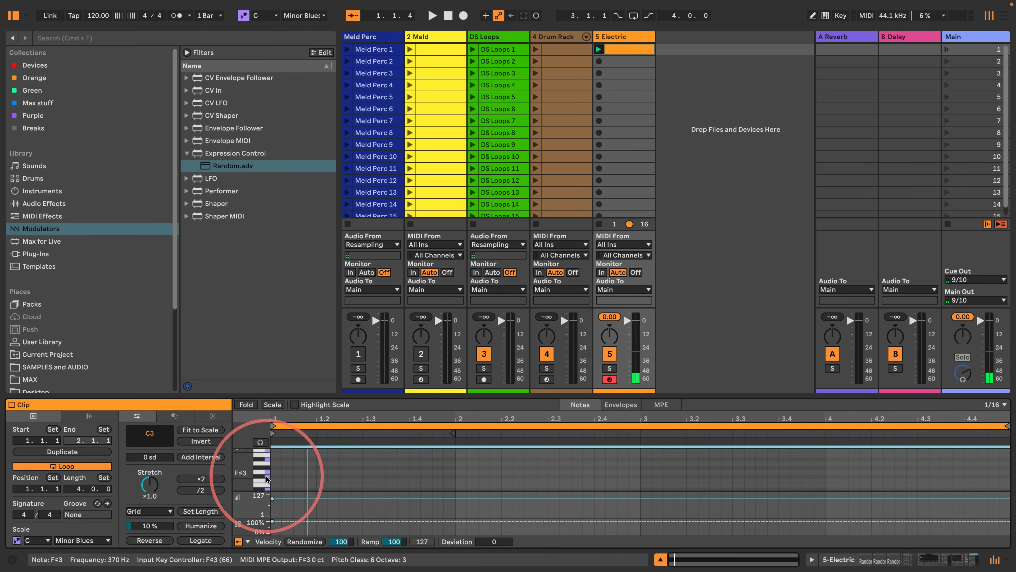
pyautogui.moveTo(243, 475); pyautogui.dragTo(242, 437)
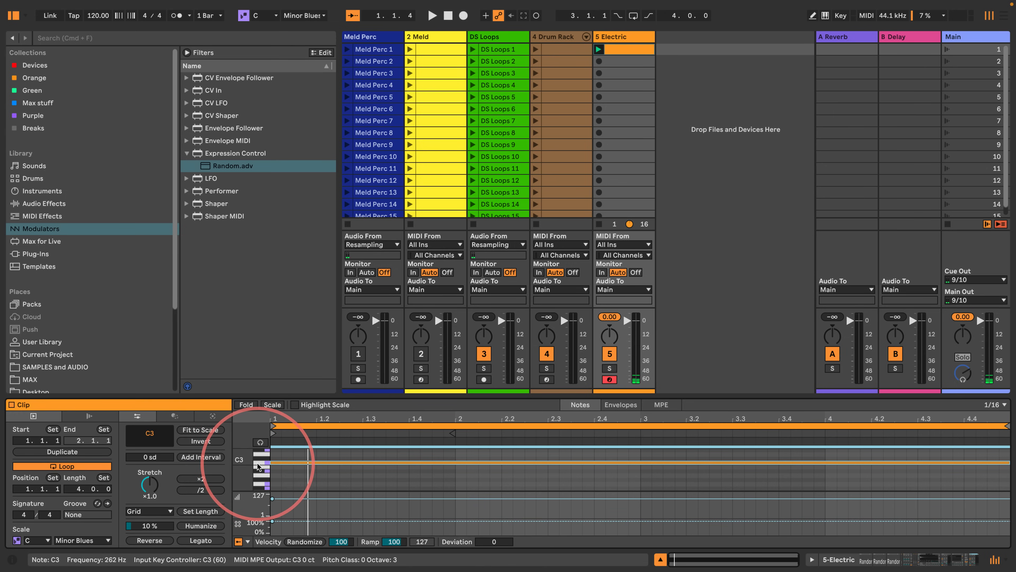
pyautogui.hotkey('shift', 'Down')
pyautogui.hotkey('shift', 'Down')
pyautogui.press('space')
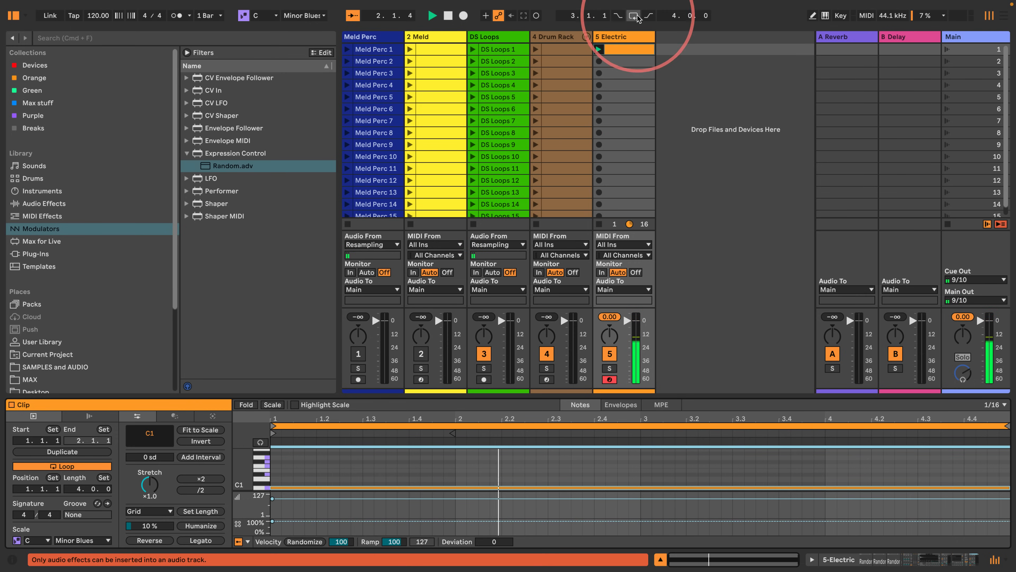
# - Unfold the two MIDI Random devices before and after Chord, and set Choices to 8 on both
pyautogui.click(630, 36)
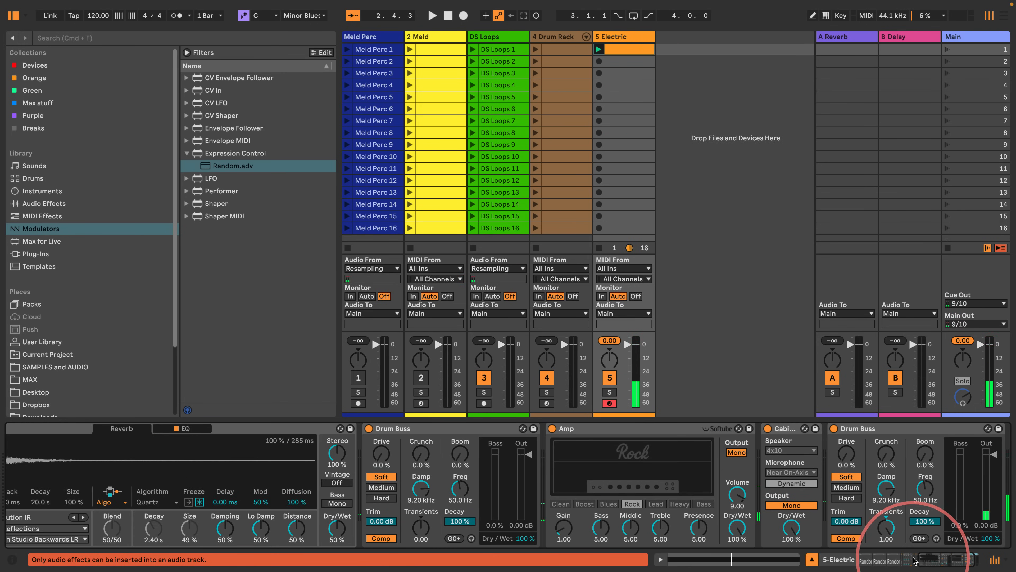
pyautogui.click(814, 559)
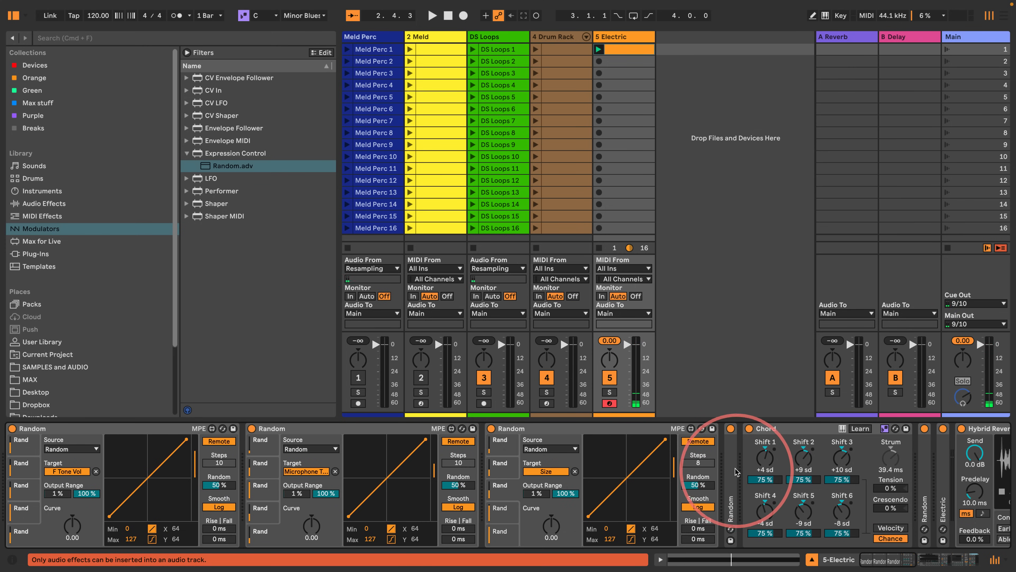
pyautogui.doubleClick(731, 460)
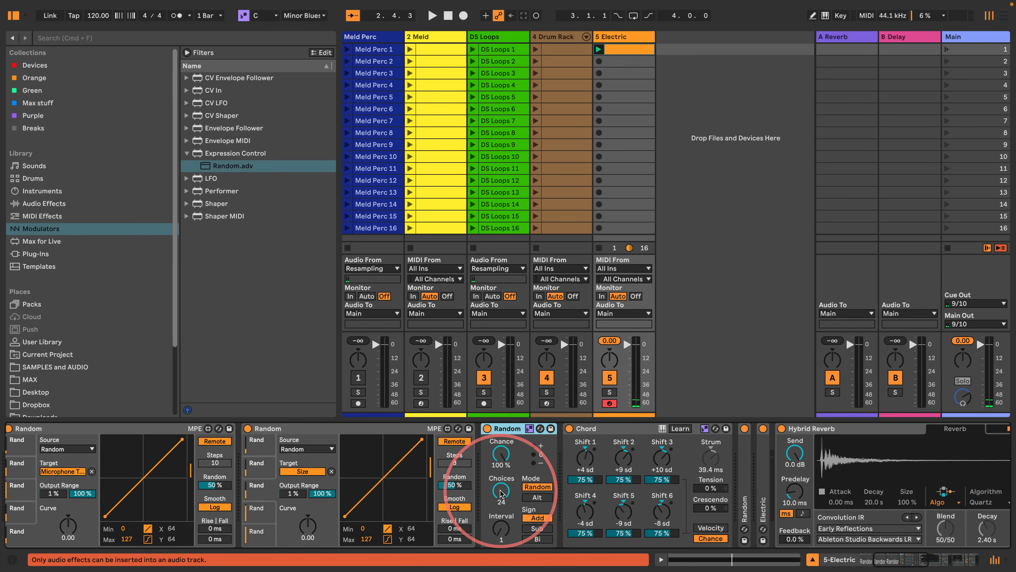
pyautogui.moveTo(500, 492); pyautogui.dragTo(497, 503)
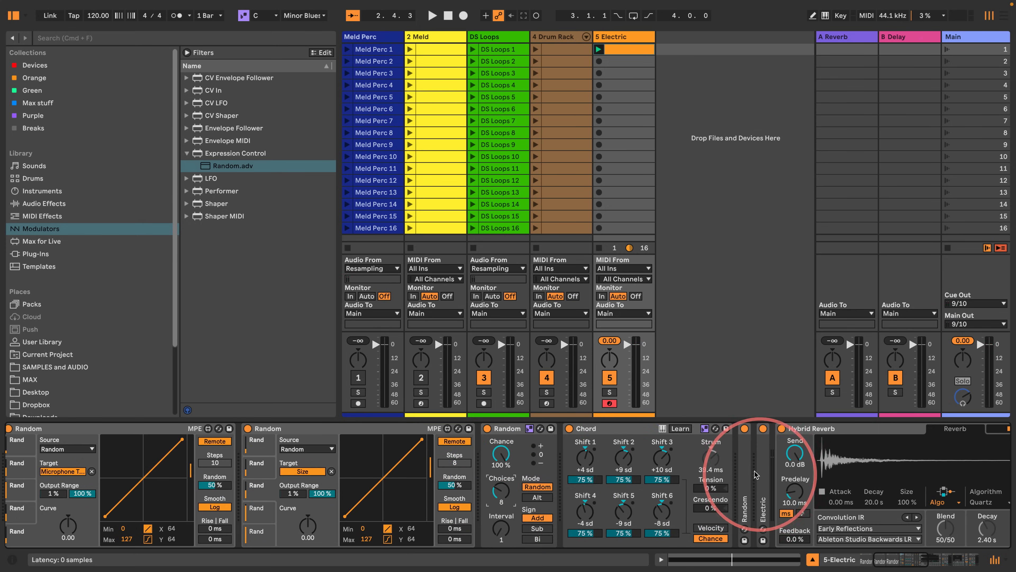
pyautogui.doubleClick(744, 466)
pyautogui.moveTo(752, 495); pyautogui.dragTo(752, 505)
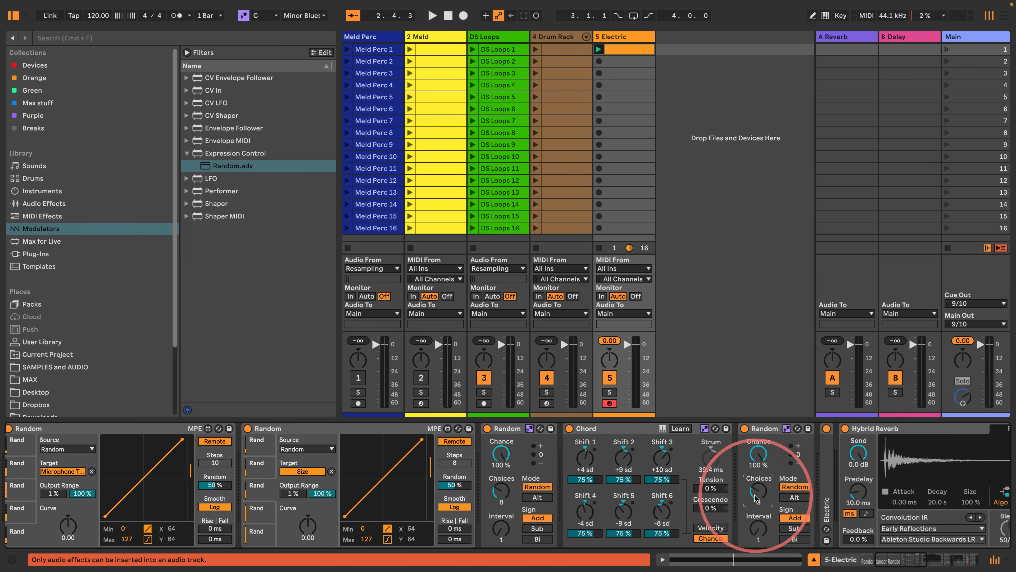
# - Audition the clip and set Hybrid Reverb's Dry/Wet to 27 %
pyautogui.press('space')
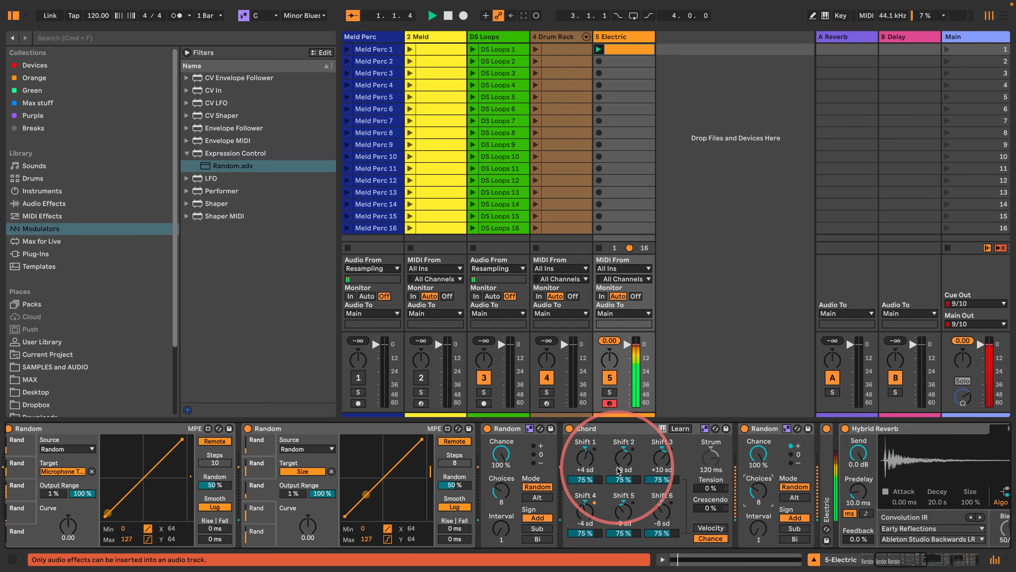
pyautogui.hscroll(15, 618, 470)
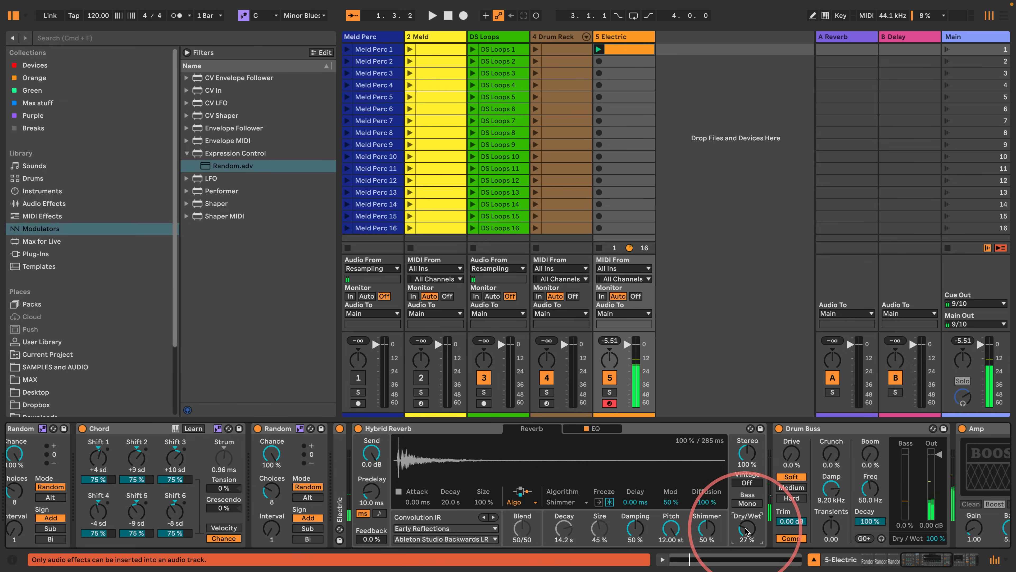
pyautogui.press('space')
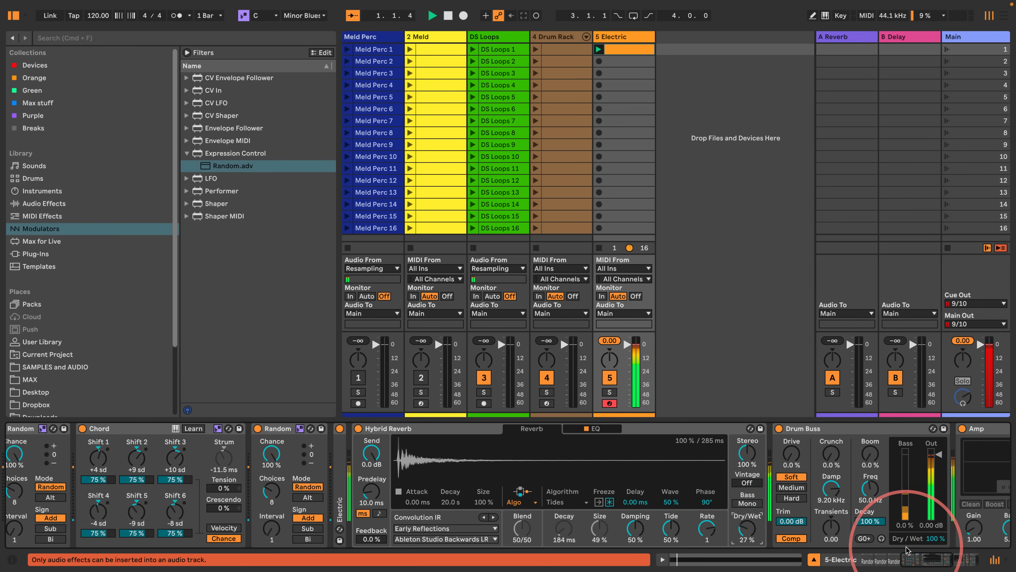
# - Insert the OTT.adv Multiband Dynamics preset between Cabinet and the last Drum Buss
pyautogui.hscroll(10, 928, 532)
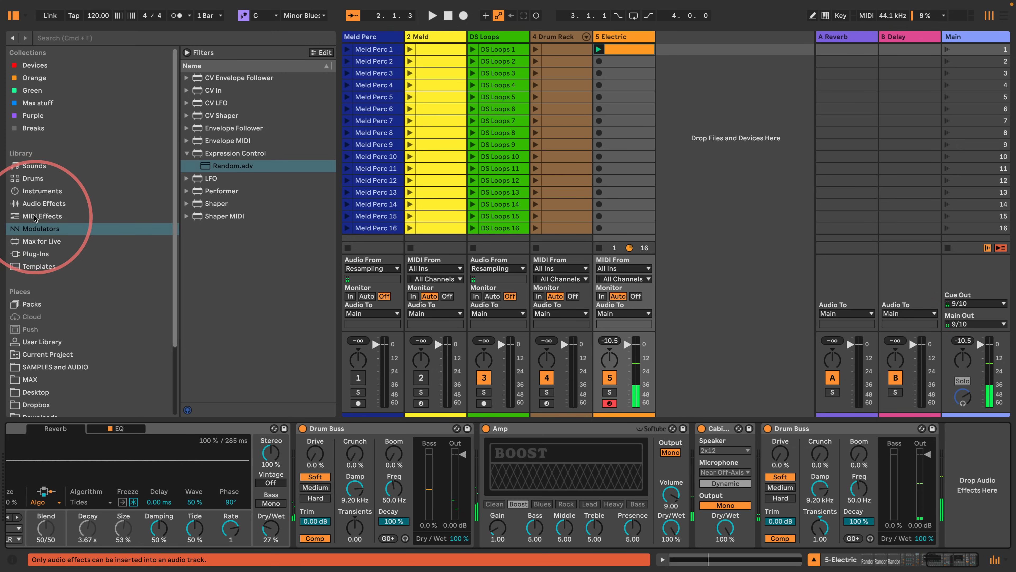
pyautogui.click(43, 203)
pyautogui.scroll(-5, 189, 312)
pyautogui.click(186, 306)
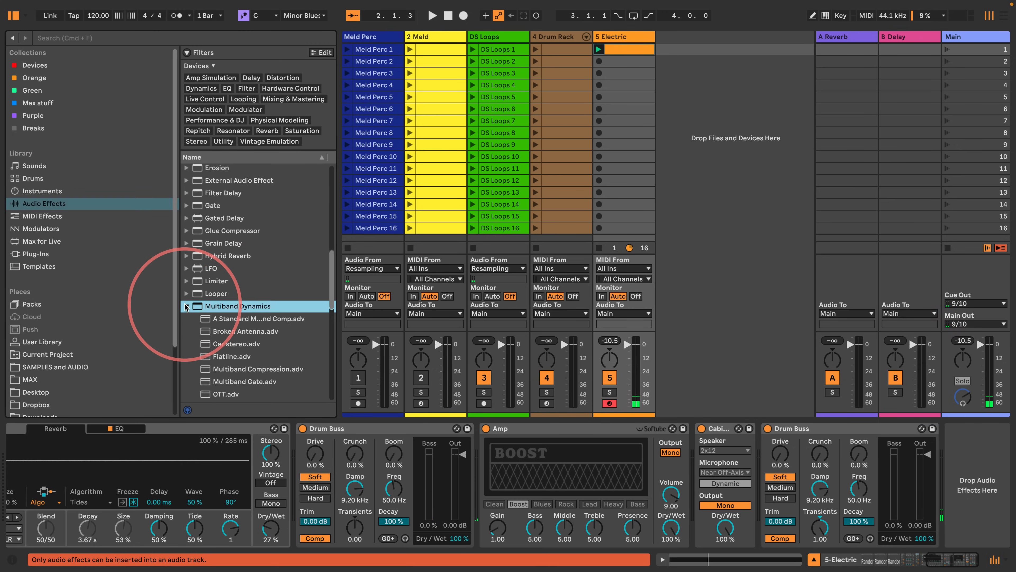
pyautogui.scroll(-5, 186, 307)
pyautogui.moveTo(225, 269); pyautogui.dragTo(800, 456)
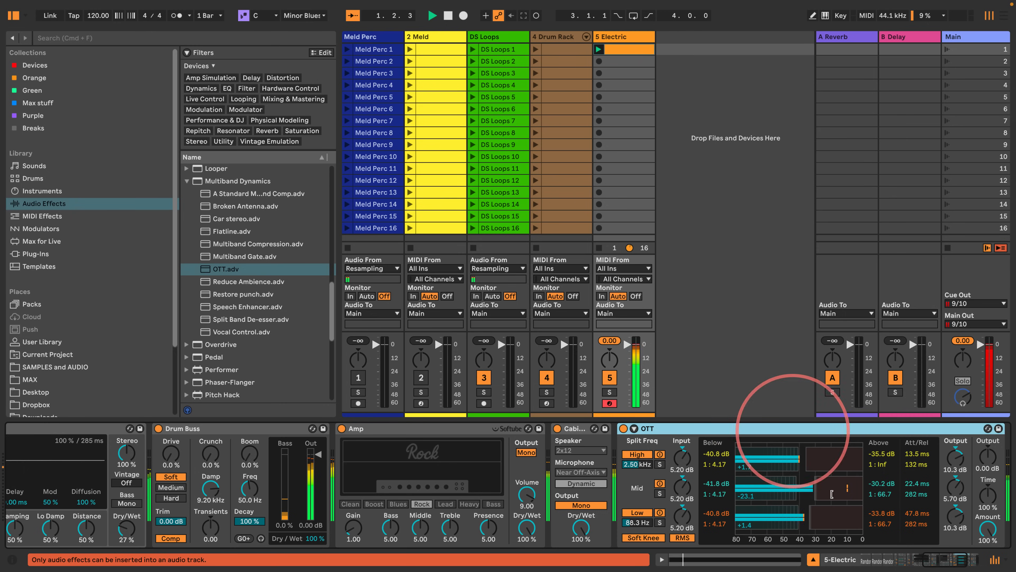
pyautogui.moveTo(949, 561); pyautogui.dragTo(978, 559)
# - Add a Limiter at the end of the Electric chain after Drum Buss, and audition the clip
pyautogui.scroll(-3, 216, 321)
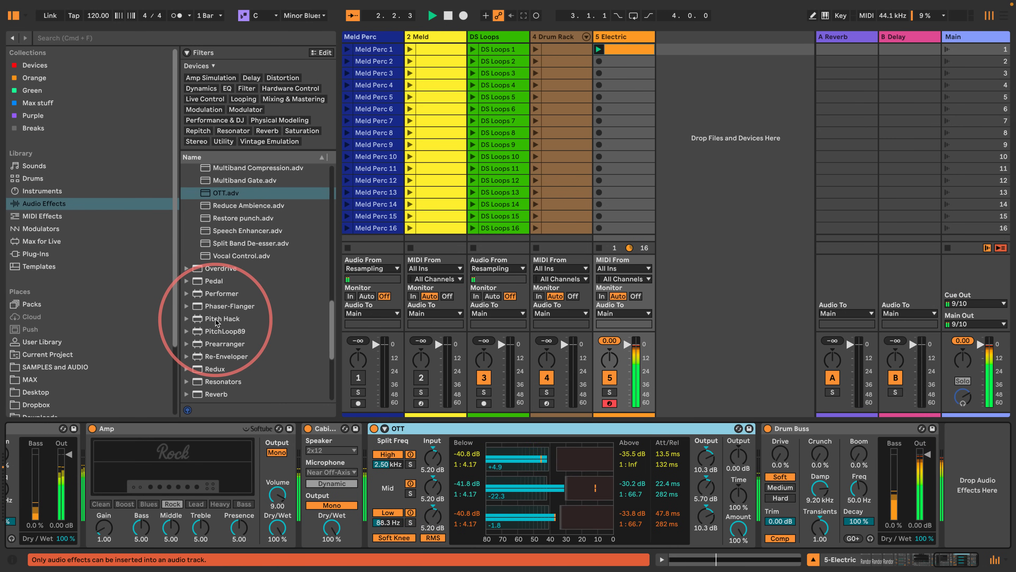
pyautogui.scroll(-3, 216, 323)
pyautogui.scroll(7, 224, 329)
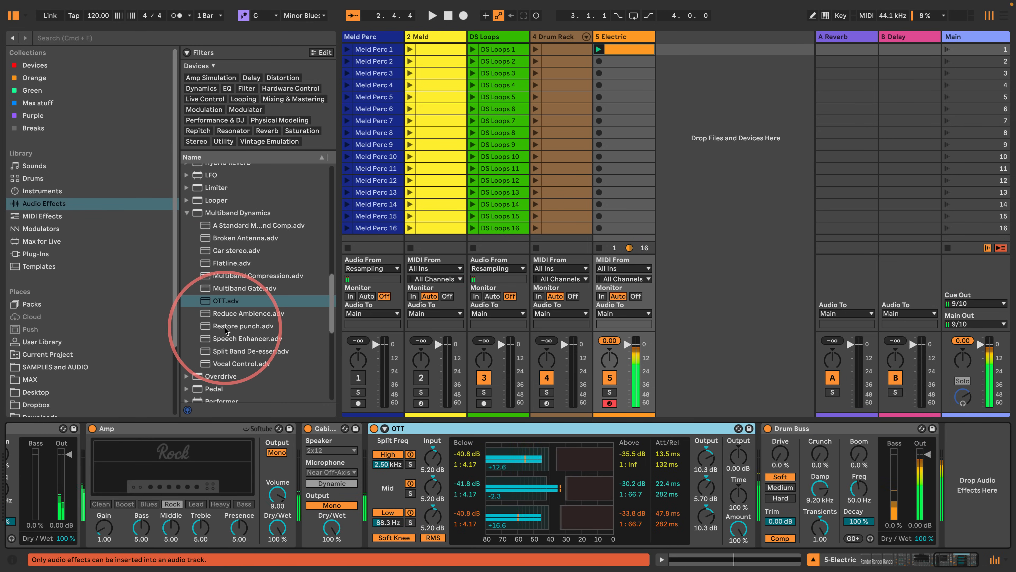
pyautogui.scroll(5, 226, 330)
pyautogui.moveTo(208, 278); pyautogui.dragTo(964, 460)
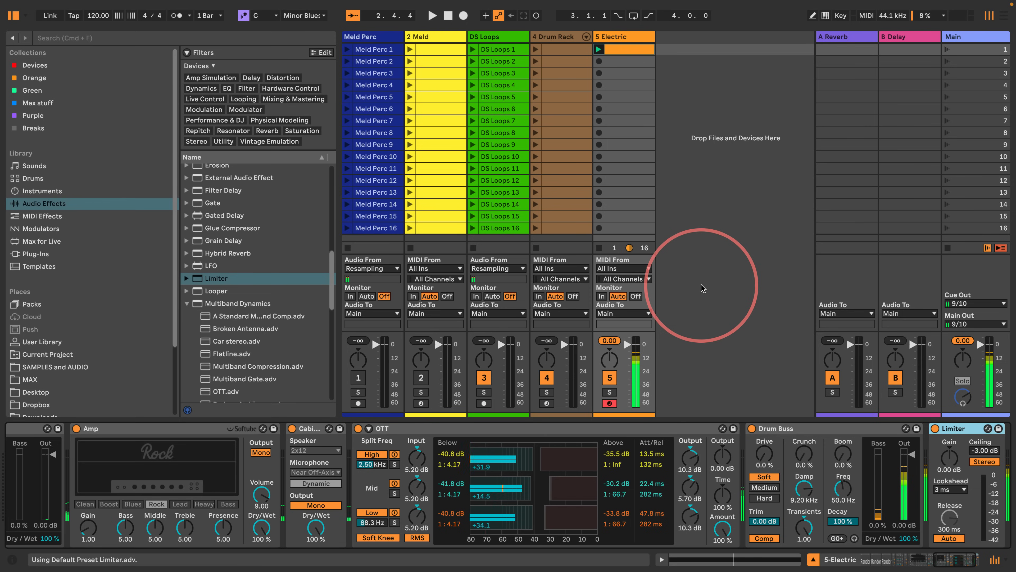
pyautogui.press('super+v')
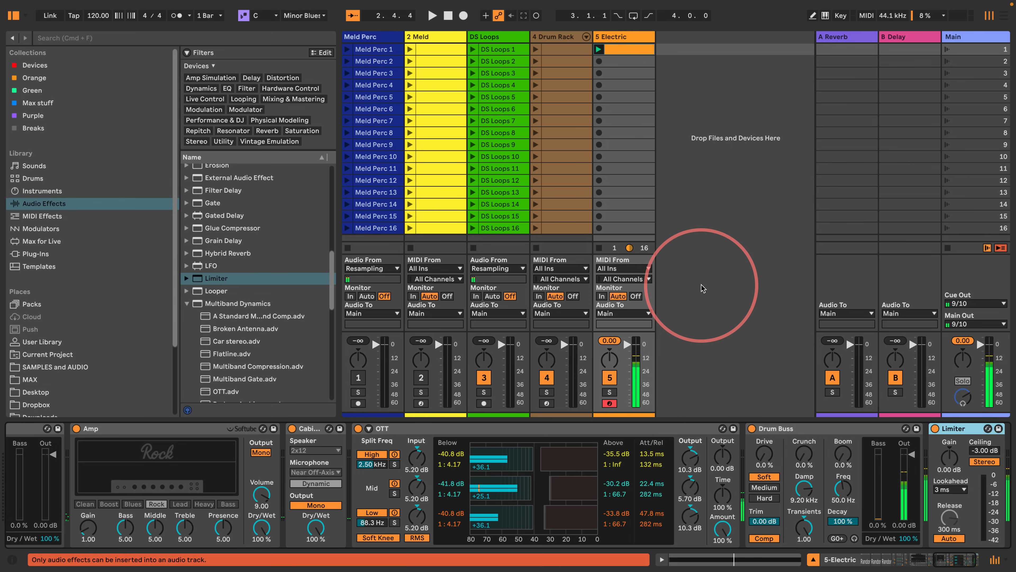
pyautogui.press('space')
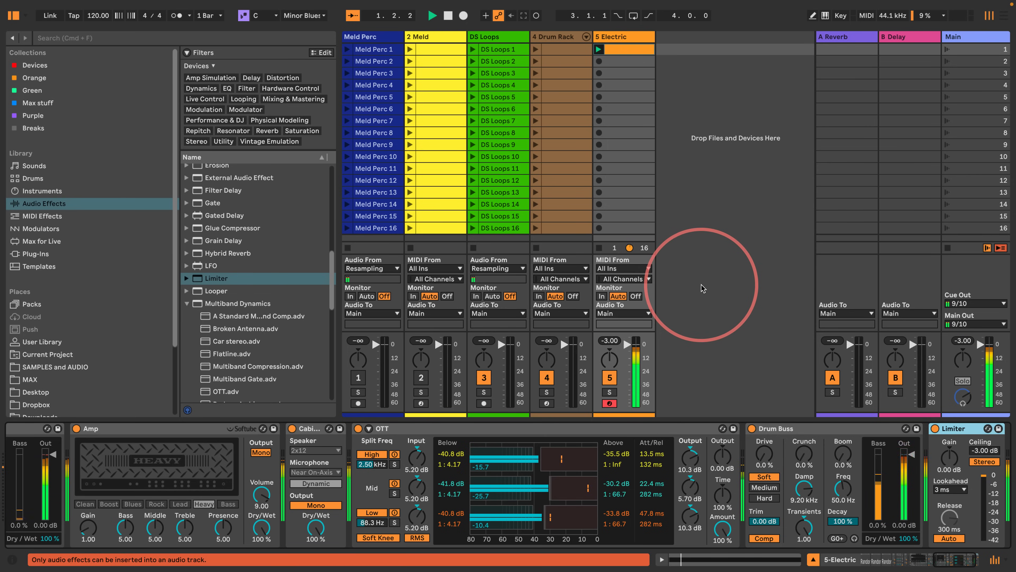
pyautogui.press('space')
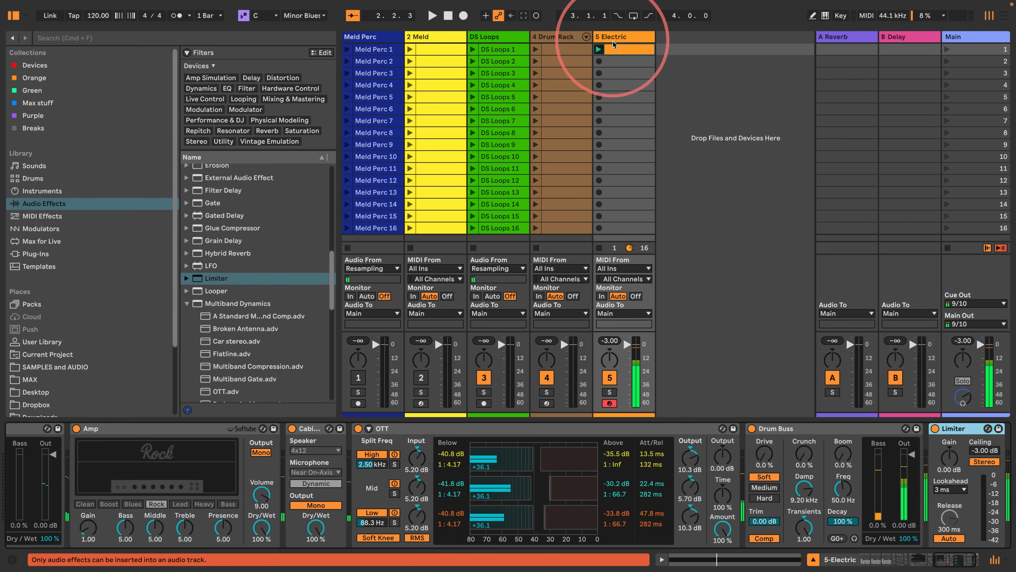
# - Insert an audio track, move it in front of the Electric track, and name it "We Don't Need Rhodes"
pyautogui.click(626, 37)
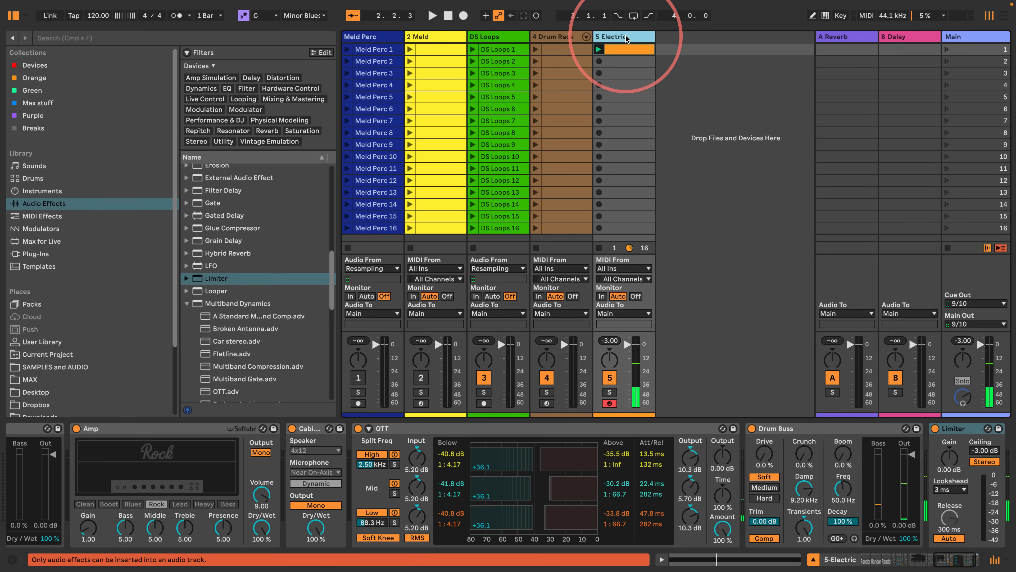
pyautogui.press('super+t')
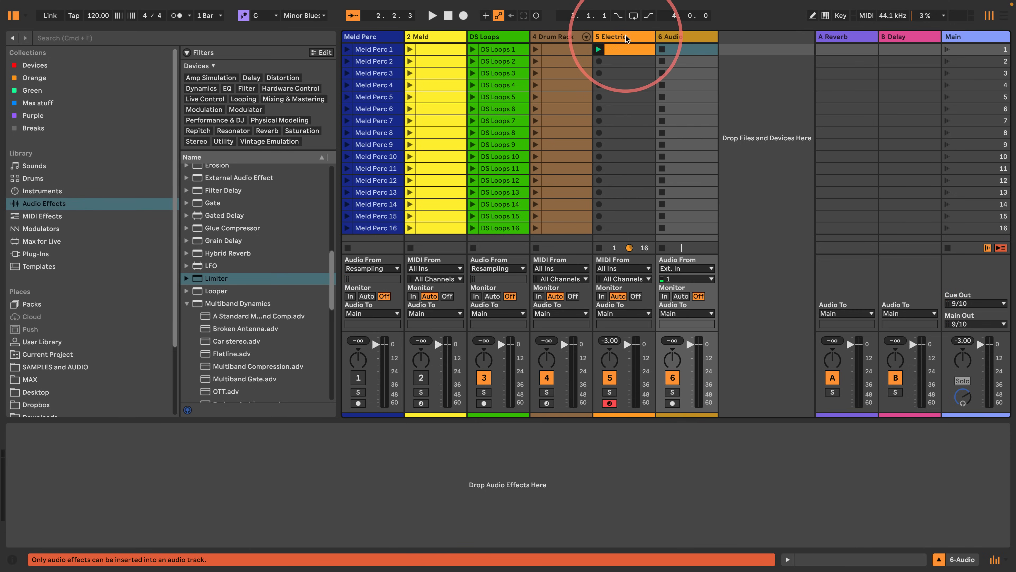
pyautogui.moveTo(672, 39); pyautogui.dragTo(591, 39)
pyautogui.press('super+r')
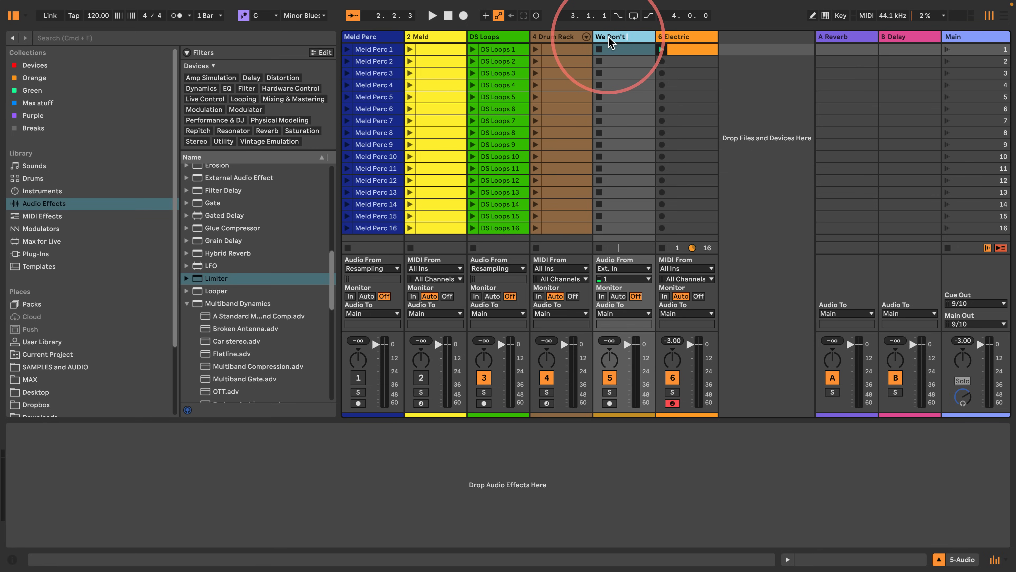
pyautogui.write('Rhodes')
pyautogui.press('Return')
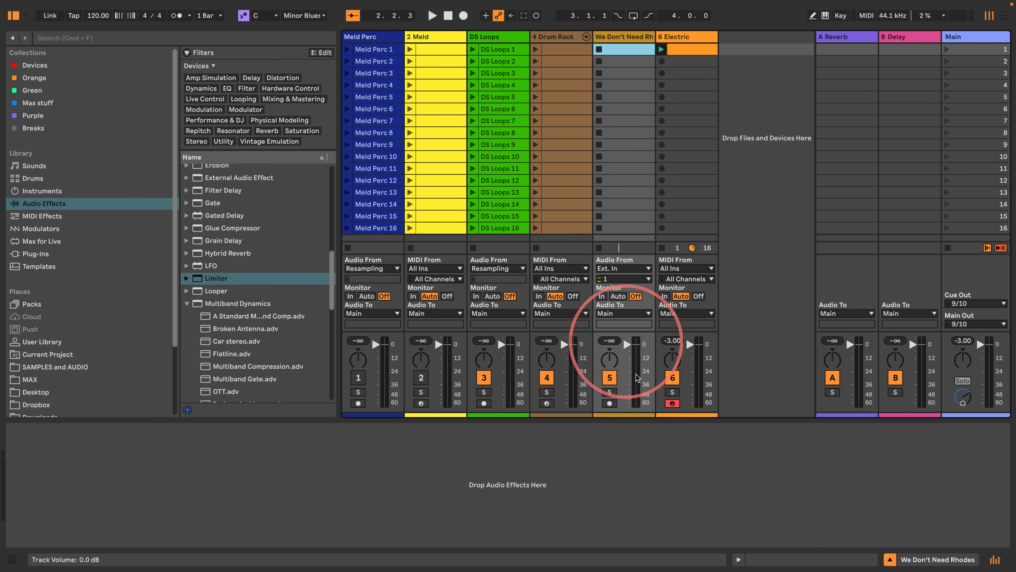
# - Arm the We Don't Need Rhodes track for recording and set its audio input to Resampling
pyautogui.click(609, 402)
pyautogui.click(645, 268)
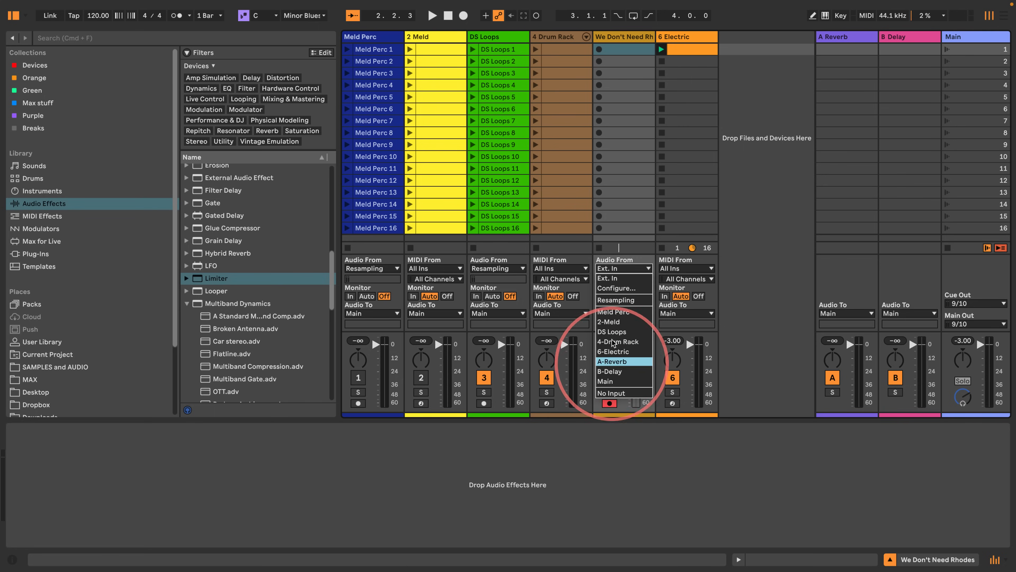
pyautogui.click(615, 300)
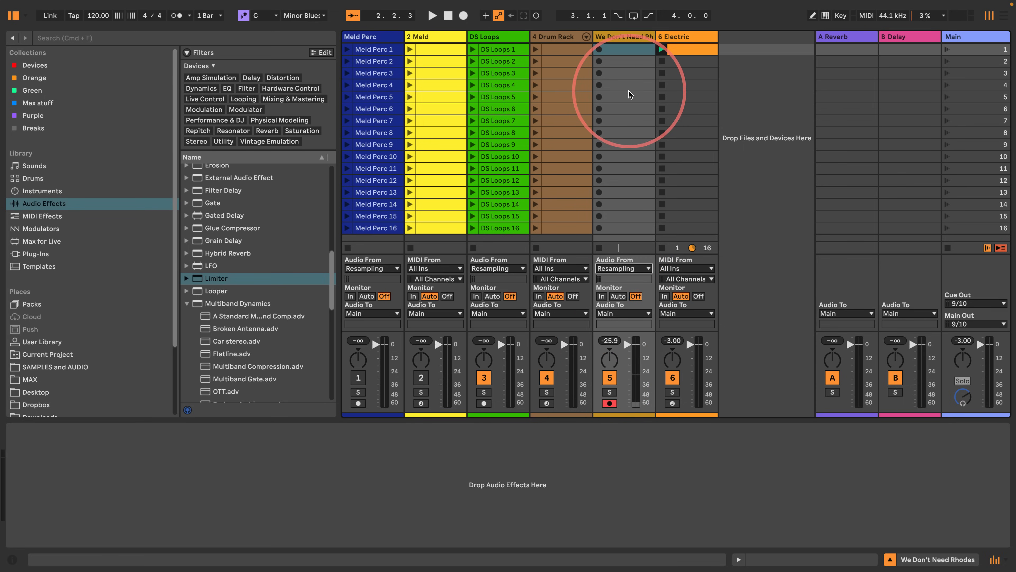
# - Duplicate the Electric clip down the track until all sixteen scenes hold a copy
pyautogui.click(689, 52)
pyautogui.press('super+d')
pyautogui.press('super+d')
pyautogui.press('super+d')
pyautogui.press('super+d')
pyautogui.press('super+d')
pyautogui.press('super+d')
pyautogui.press('super+d')
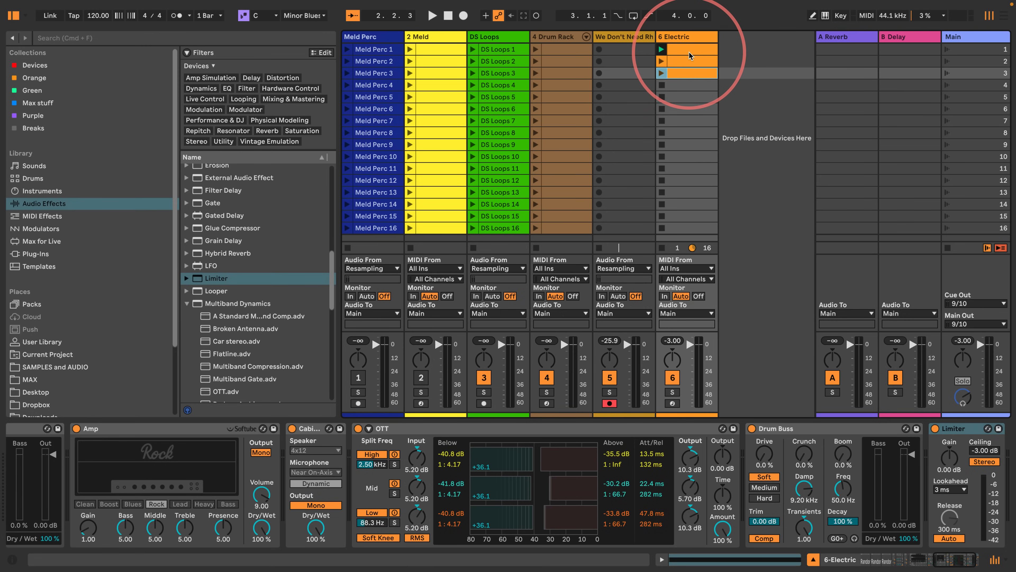
pyautogui.press('super+d')
pyautogui.press('super+d')
pyautogui.press('super+d')
pyautogui.press('super+d')
pyautogui.press('super+d')
pyautogui.press('super+d')
pyautogui.press('super+d')
pyautogui.press('super+d')
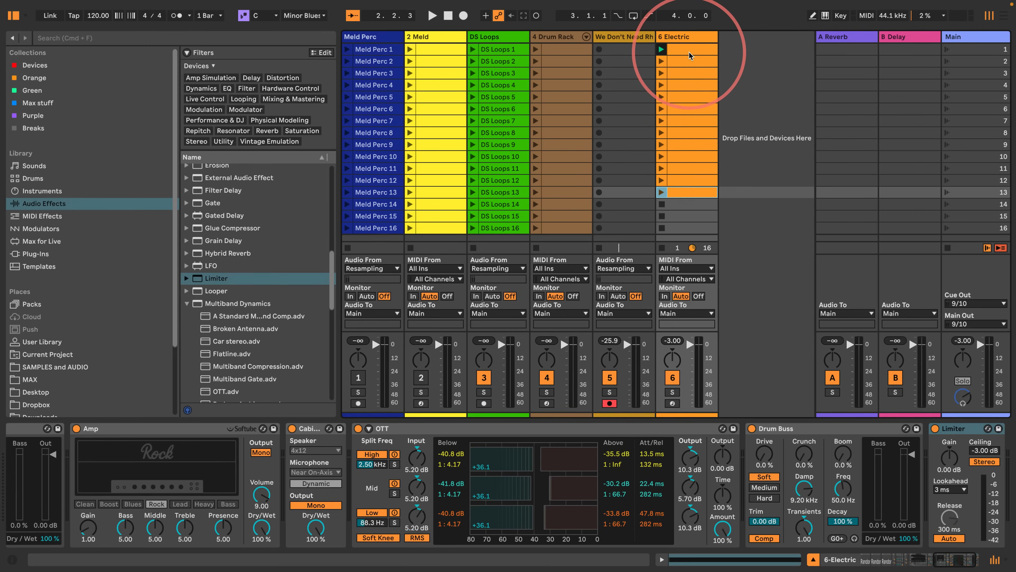
# - Deactivate the 4 Drum Rack and DS Loops tracks
pyautogui.click(547, 377)
pyautogui.click(483, 378)
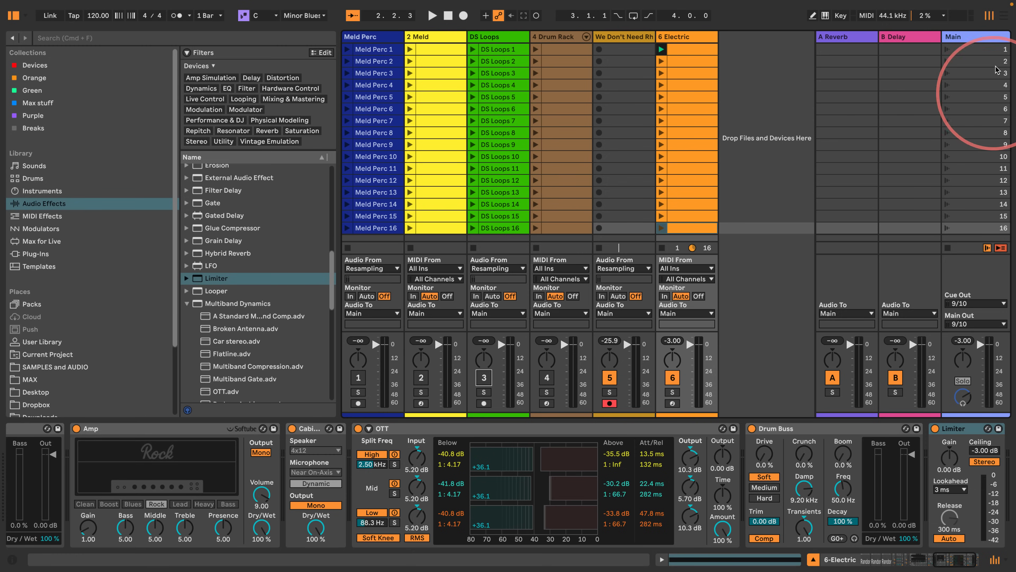
# - Select scene 1 and open its scene settings to examine the follow action
pyautogui.click(972, 50)
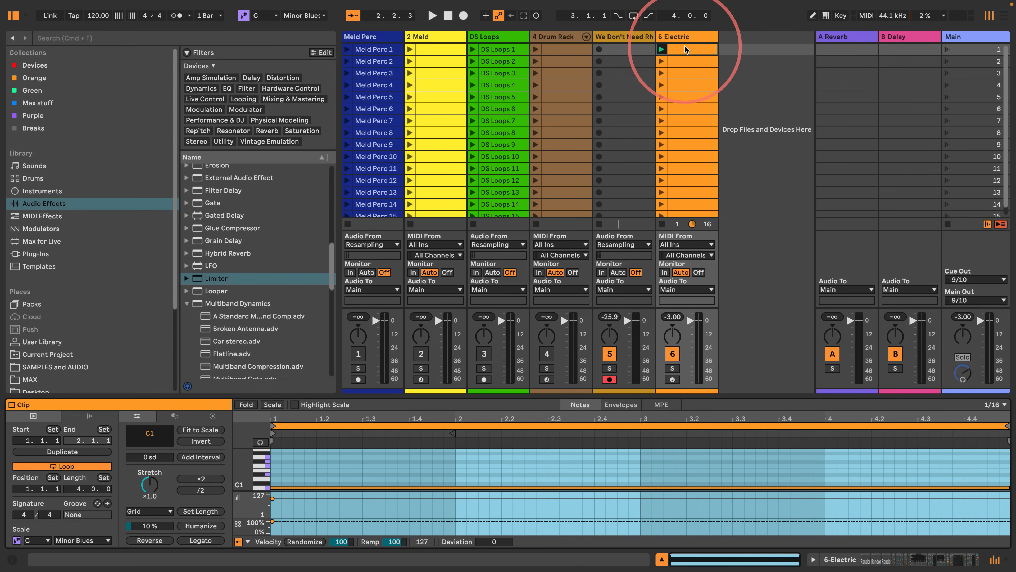
pyautogui.click(685, 49)
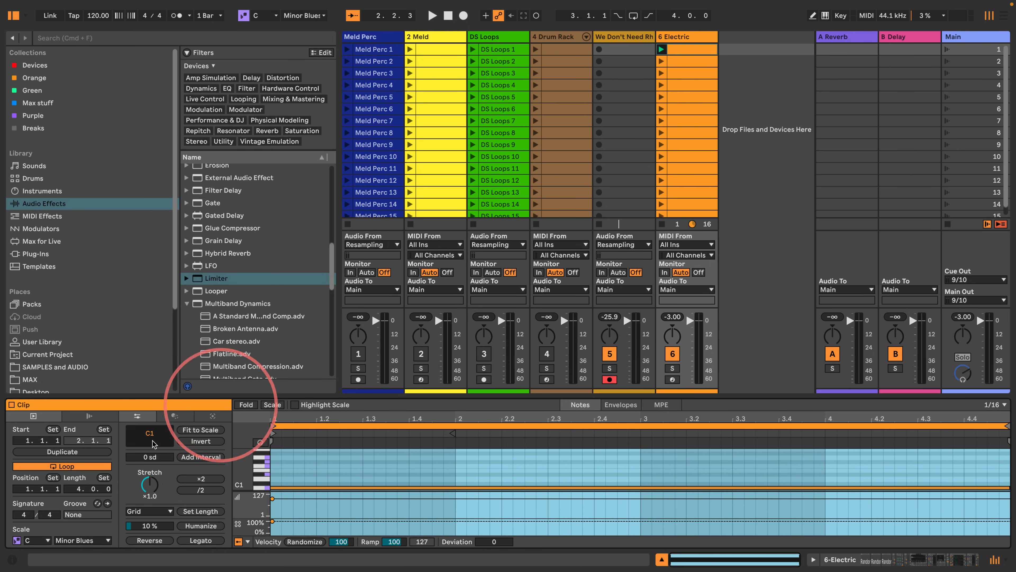
pyautogui.click(952, 50)
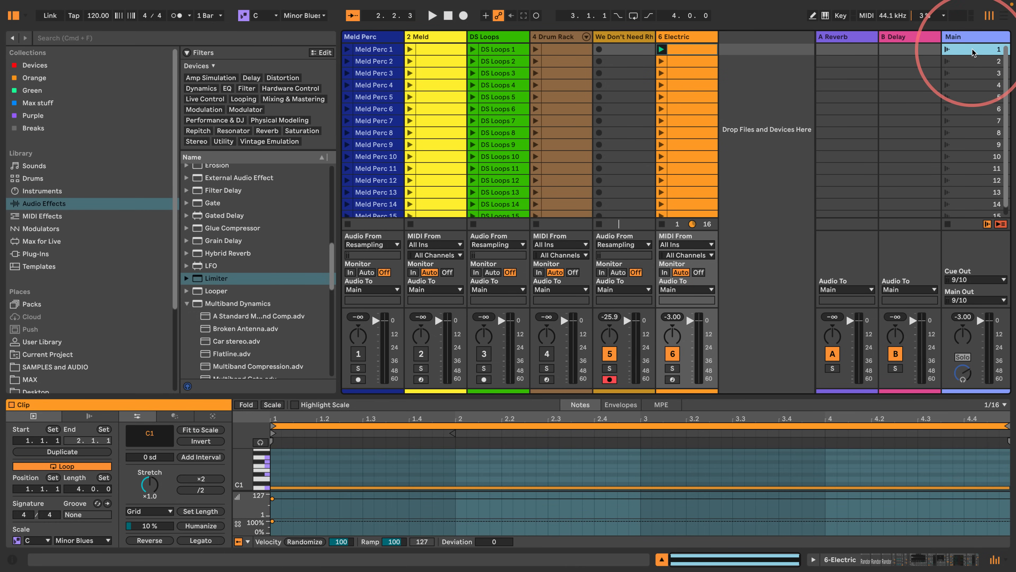
pyautogui.click(810, 561)
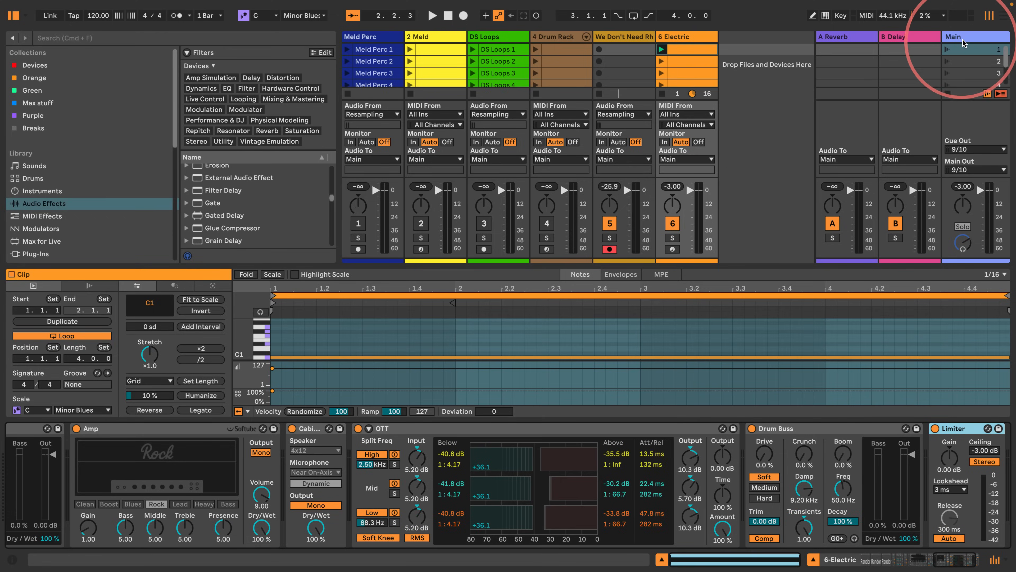
pyautogui.click(948, 36)
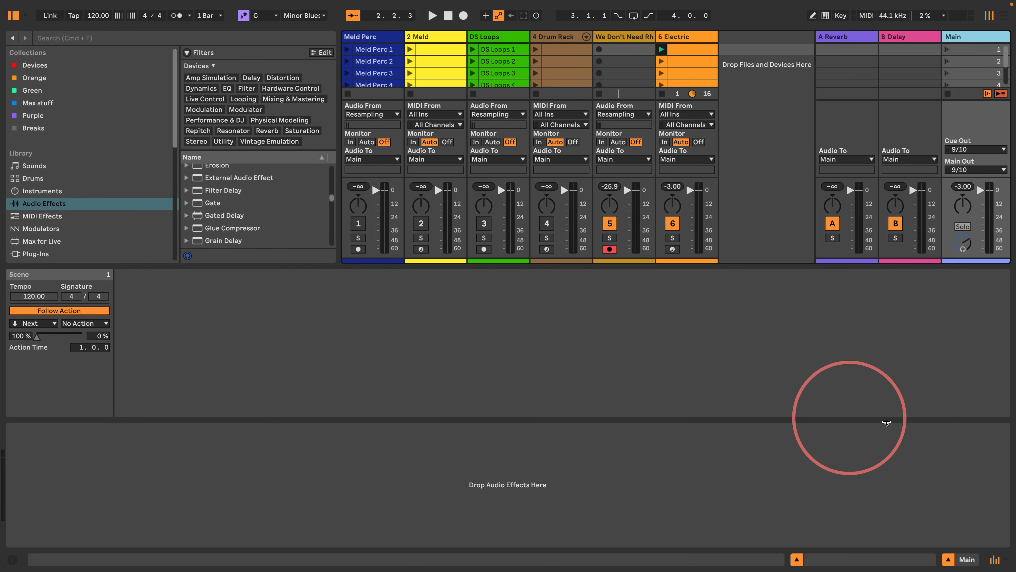
pyautogui.click(963, 49)
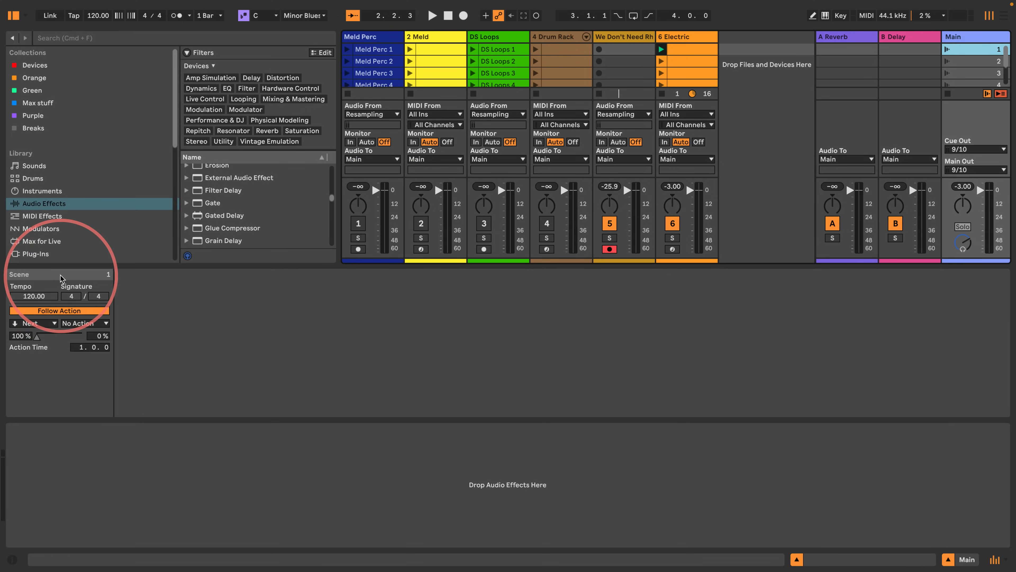
# - Set the follow action time of all sixteen scenes to 4.0.0 and check the follow actions of scenes 16 up to 9
pyautogui.scroll(-6, 976, 60)
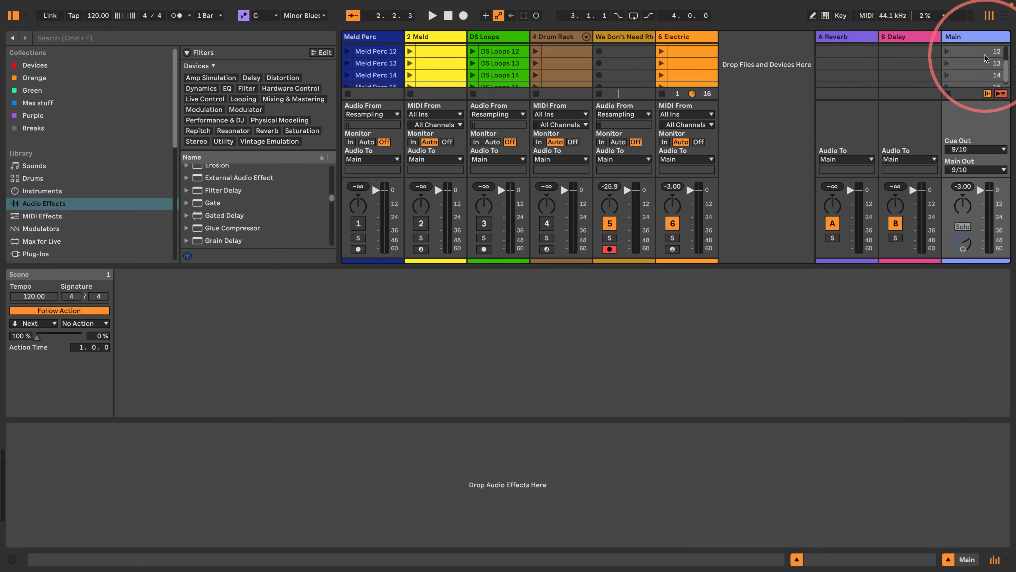
pyautogui.keyDown('shift'); pyautogui.click(963, 81); pyautogui.keyUp('shift')
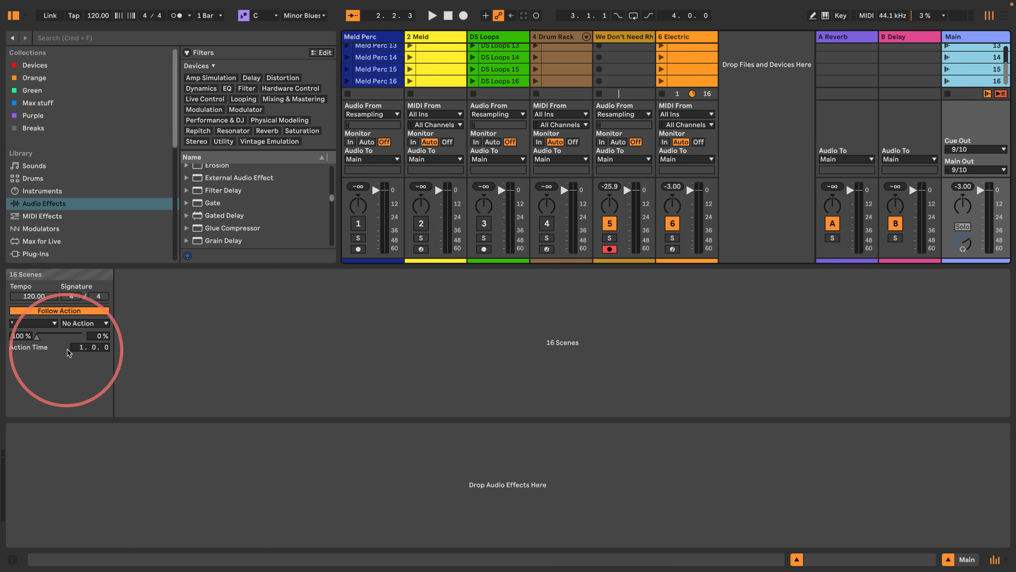
pyautogui.moveTo(75, 347); pyautogui.dragTo(76, 354)
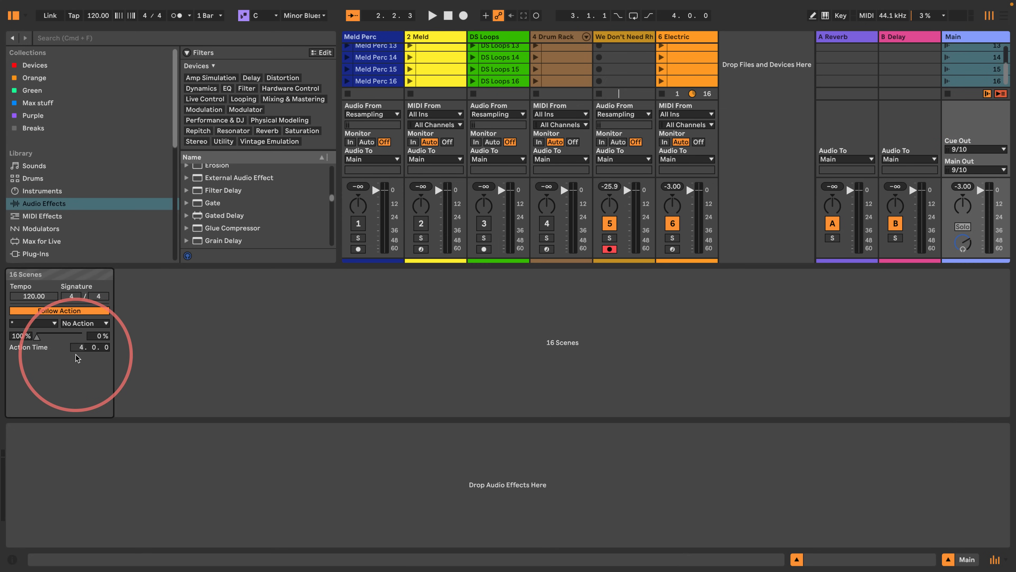
pyautogui.click(968, 81)
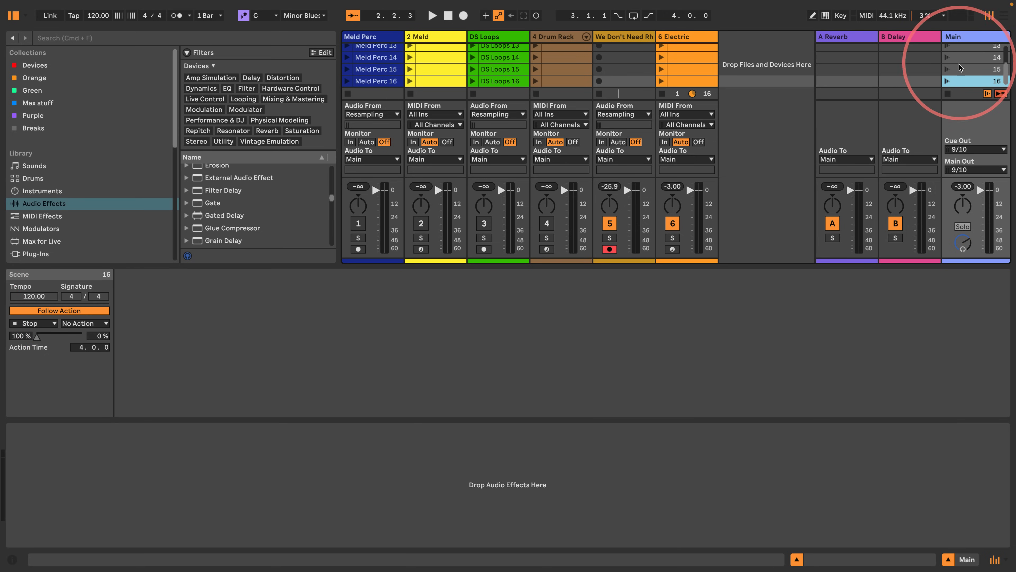
pyautogui.press('Up')
pyautogui.press('Up')
pyautogui.press('Up')
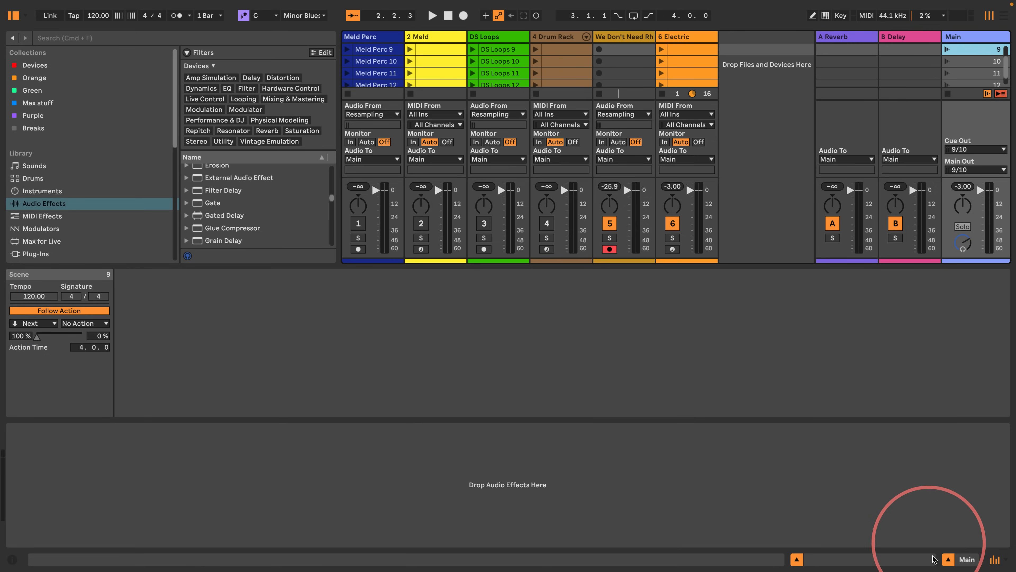
# - Hide the clip and device views to give the sixteen-scene session grid the full height
pyautogui.click(948, 559)
pyautogui.click(797, 559)
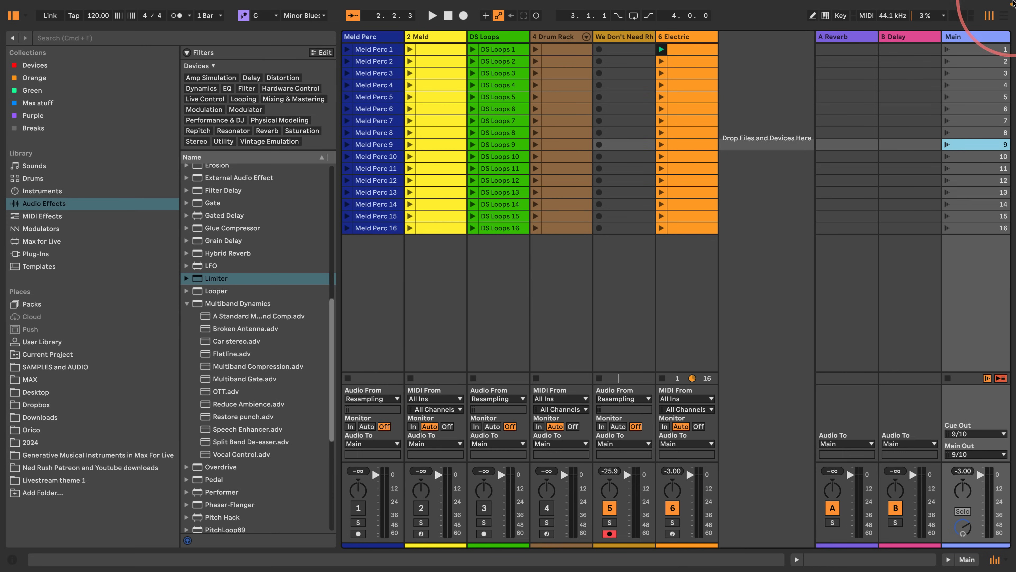
pyautogui.doubleClick(972, 38)
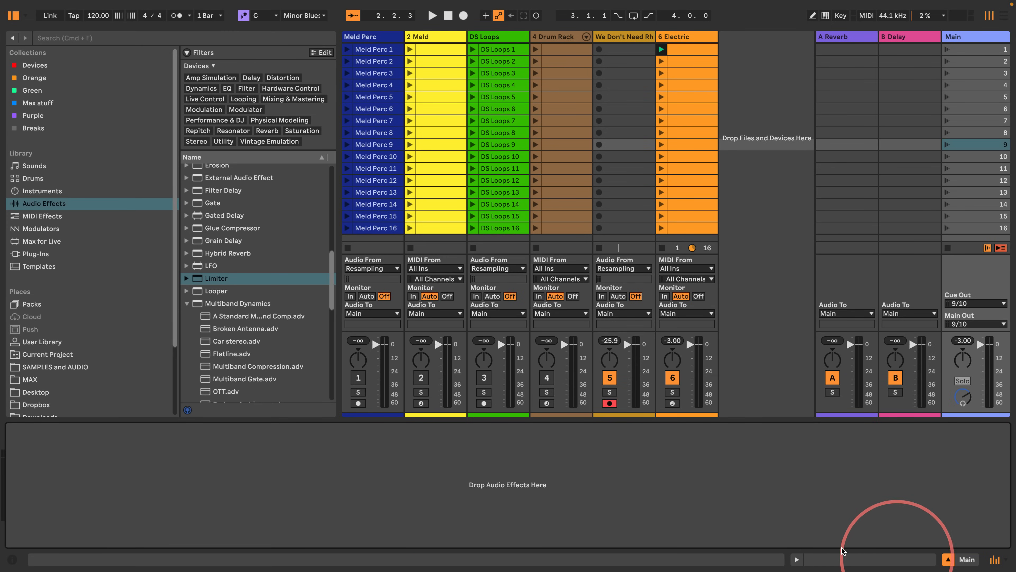
pyautogui.click(795, 559)
pyautogui.click(795, 559)
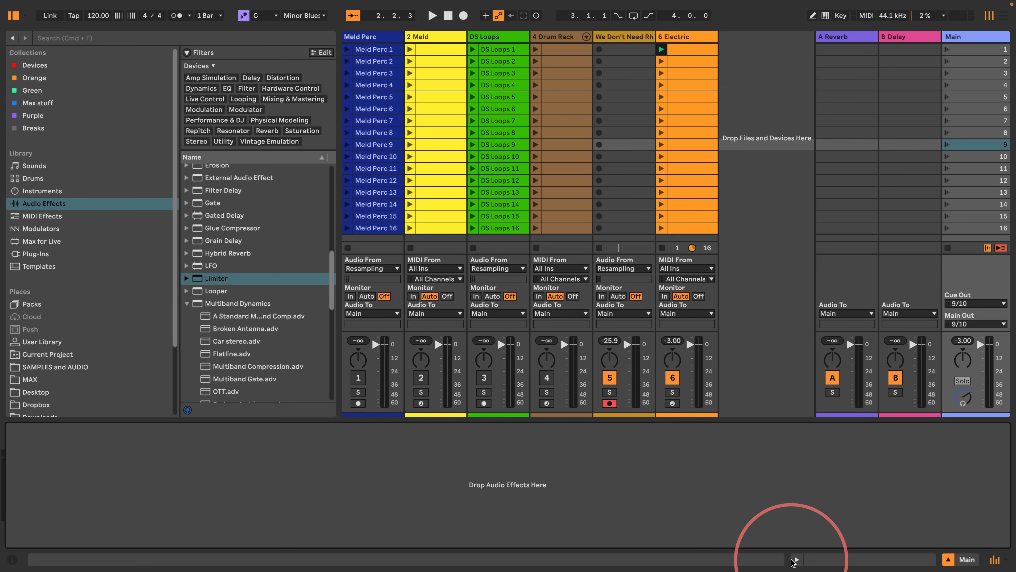
pyautogui.click(946, 558)
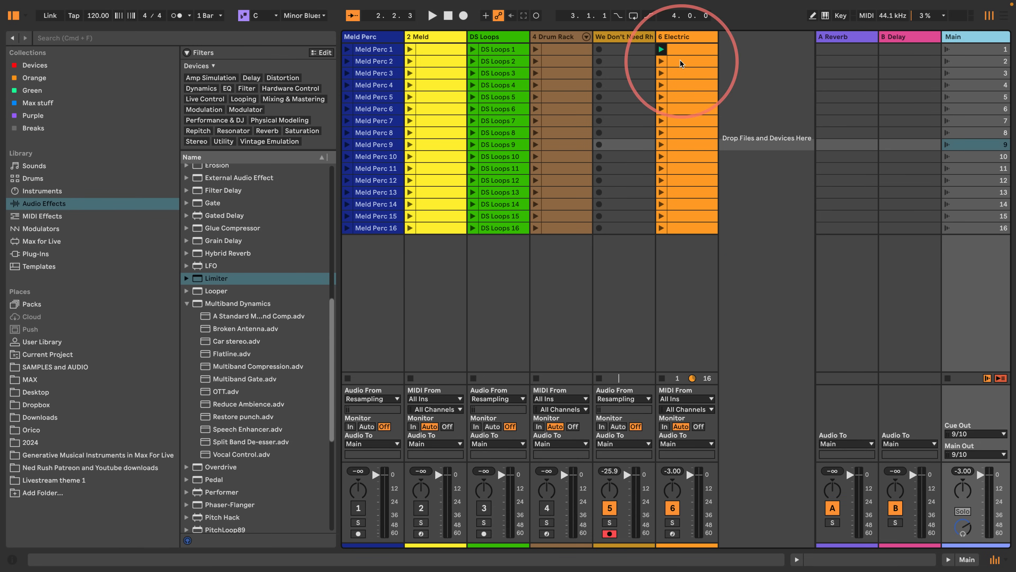
# - Launch scene 1 to record the Electric clip, and delete the take recorded on the We Don't Need Rhodes track
pyautogui.click(947, 49)
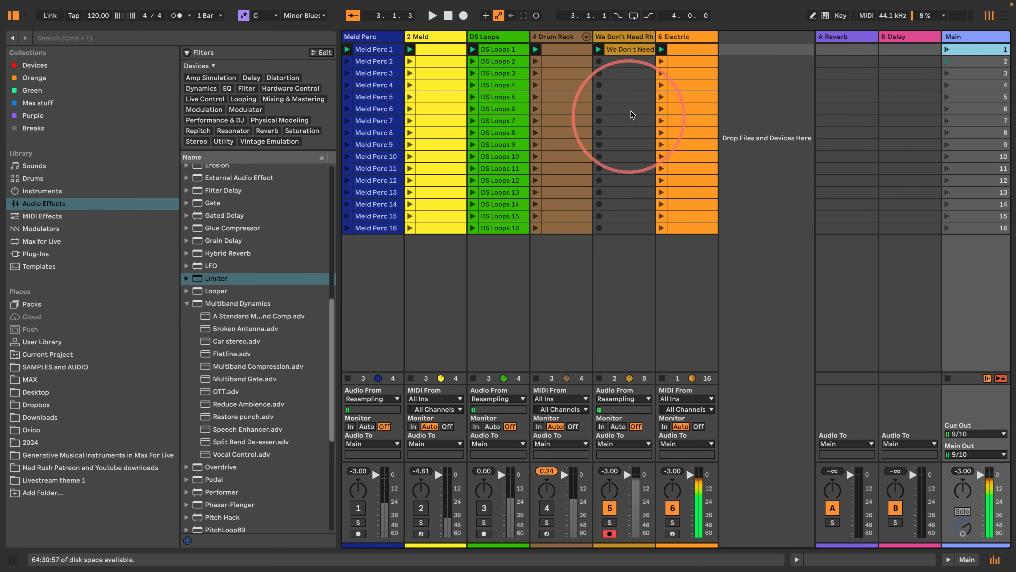
pyautogui.click(625, 49)
pyautogui.press('Delete')
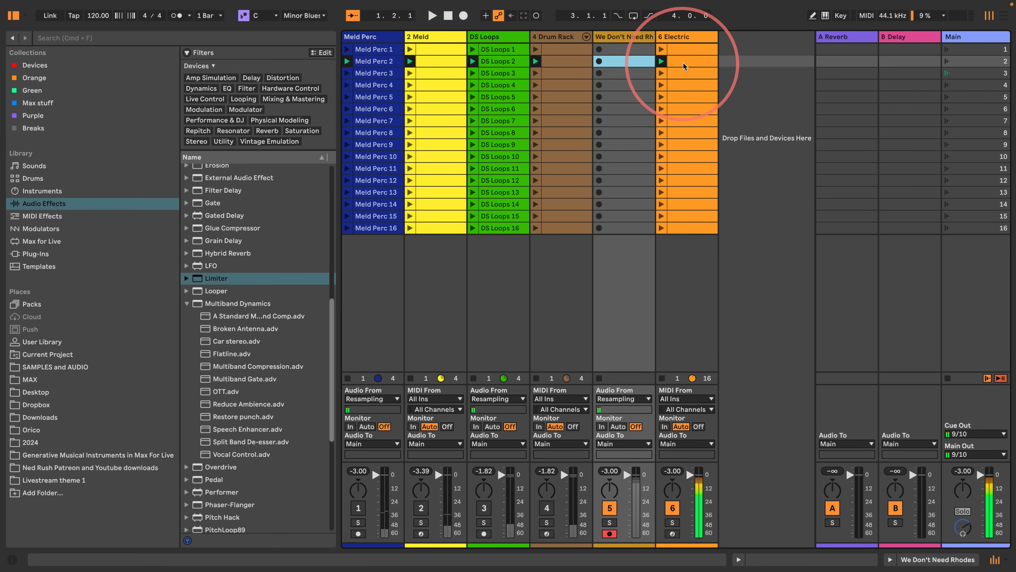
# - Delete the Electric clip copies in scenes 2 to 16, keeping only the clip in scene 1
pyautogui.moveTo(675, 66); pyautogui.dragTo(681, 230)
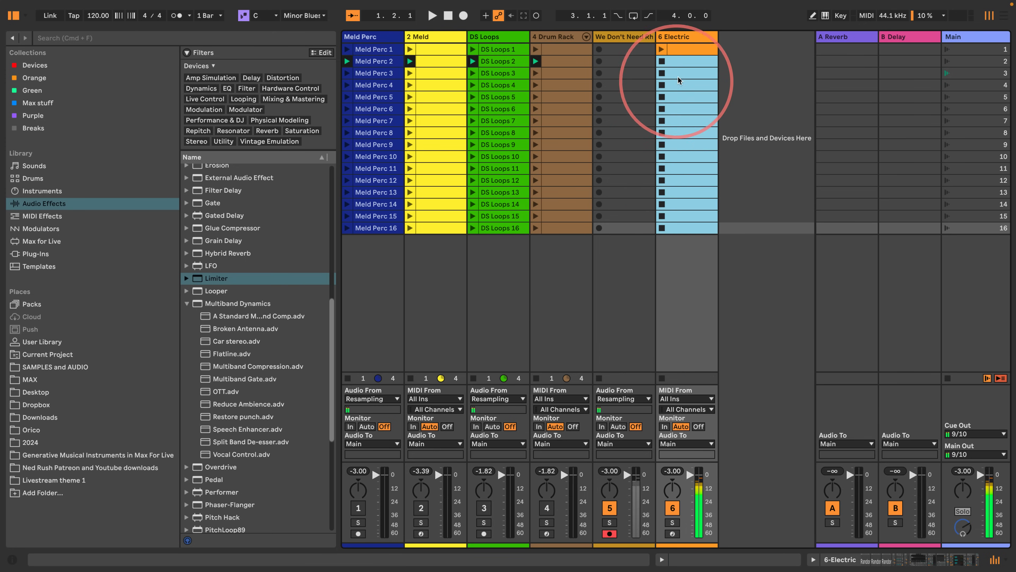
pyautogui.press('Delete')
# - Add a Utility effect after the Limiter at the end of the 6 Electric track's device chain
pyautogui.doubleClick(680, 37)
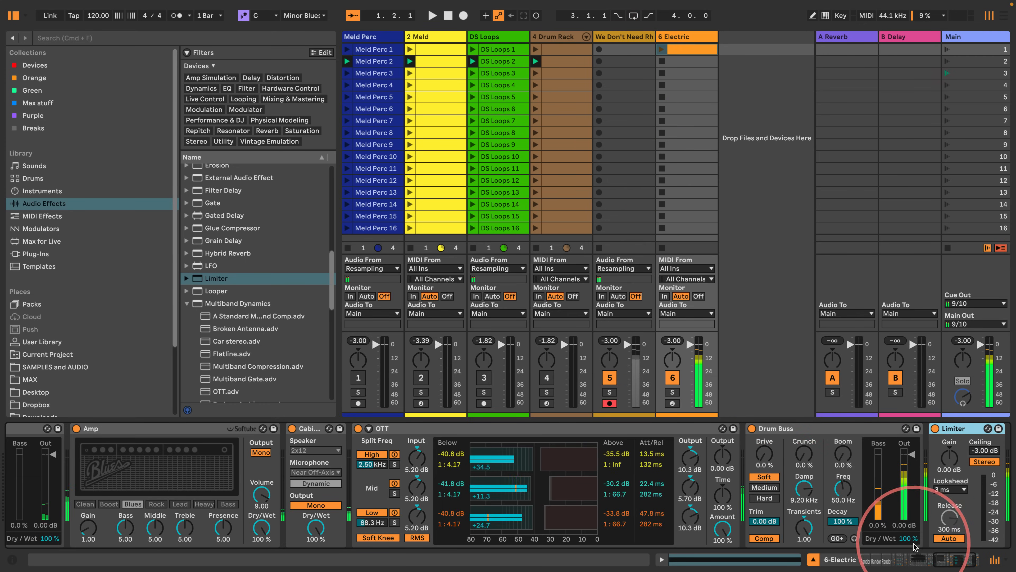
pyautogui.hscroll(3, 926, 547)
pyautogui.scroll(-10, 257, 313)
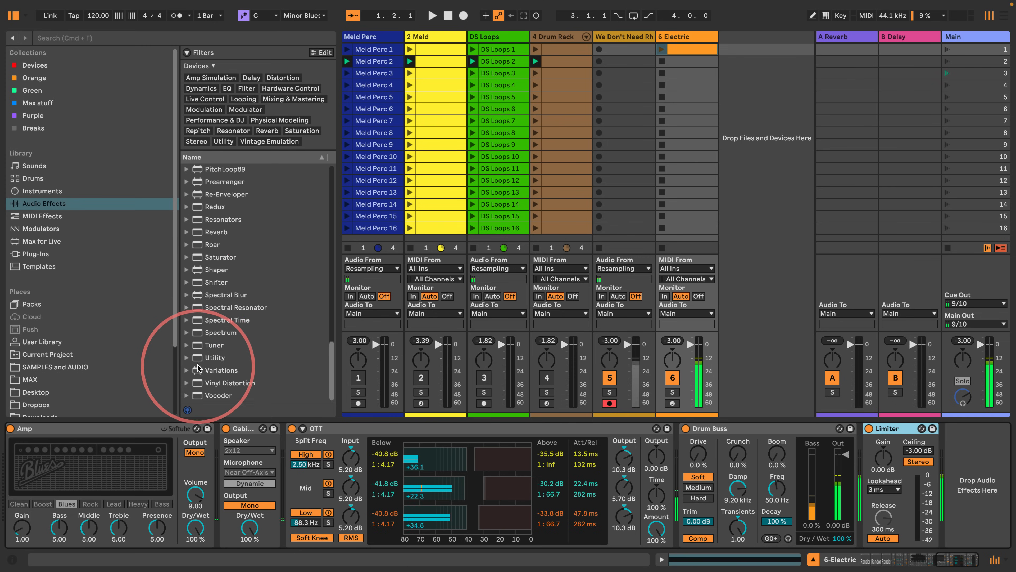
pyautogui.moveTo(215, 357); pyautogui.dragTo(964, 452)
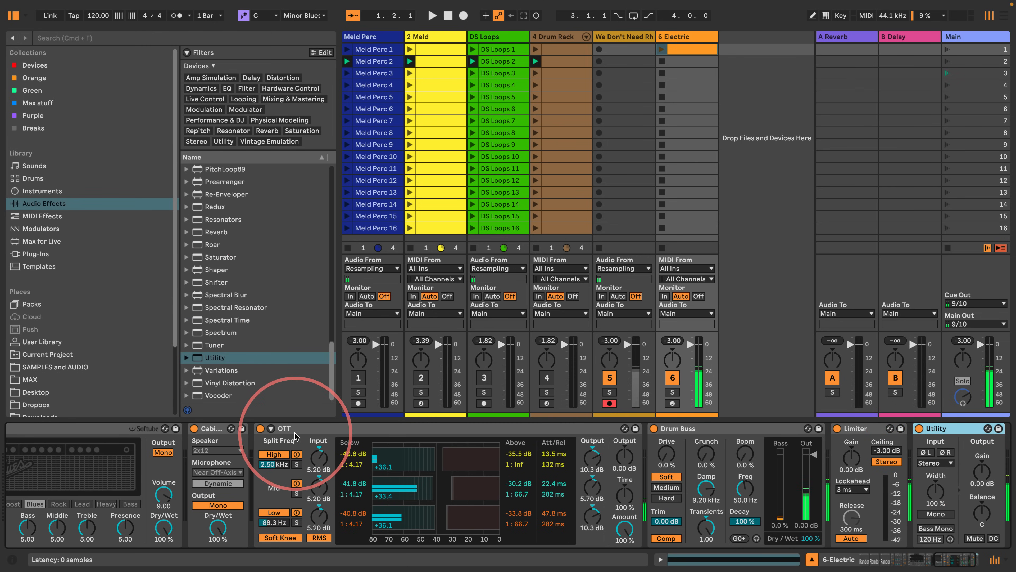
pyautogui.click(952, 564)
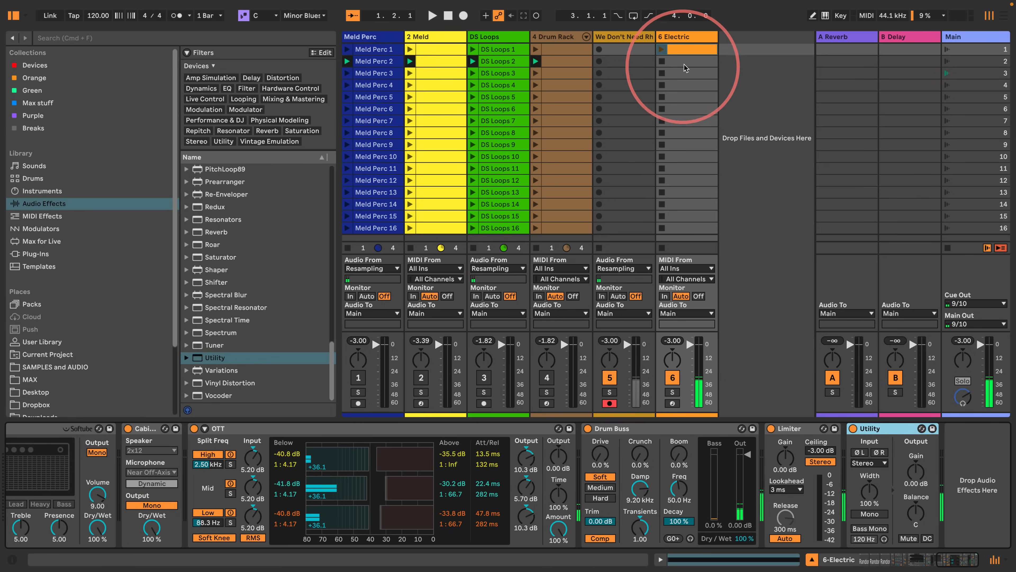
# - Disarm the We Don't Need Rhodes track and stop all playing clips
pyautogui.rightClick(914, 475)
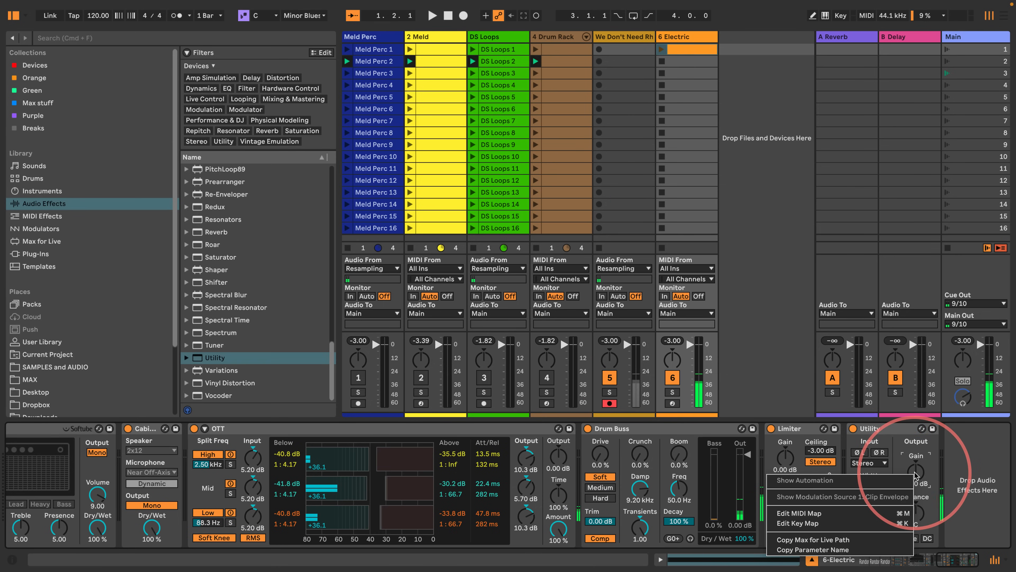
pyautogui.click(917, 473)
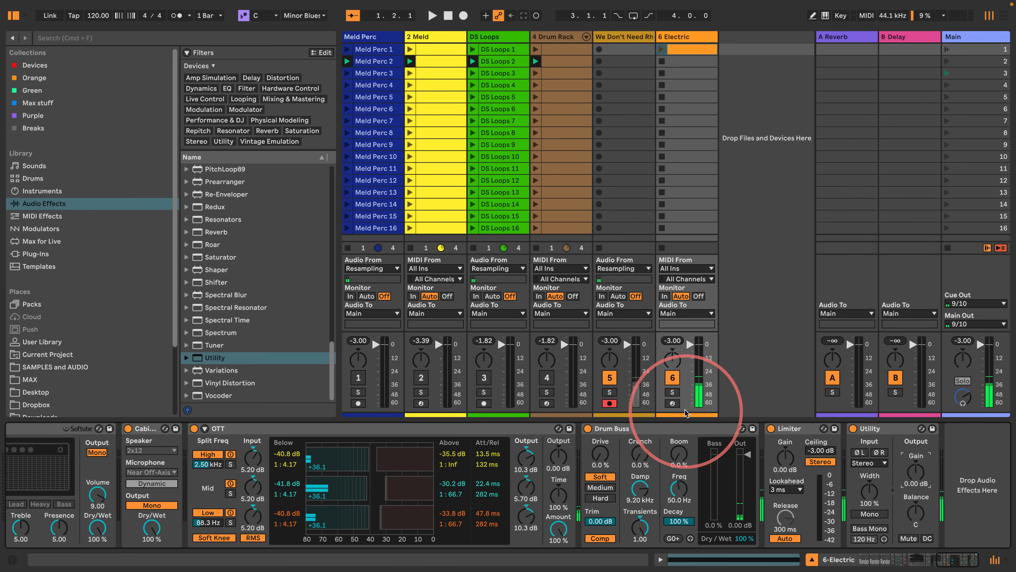
pyautogui.click(672, 403)
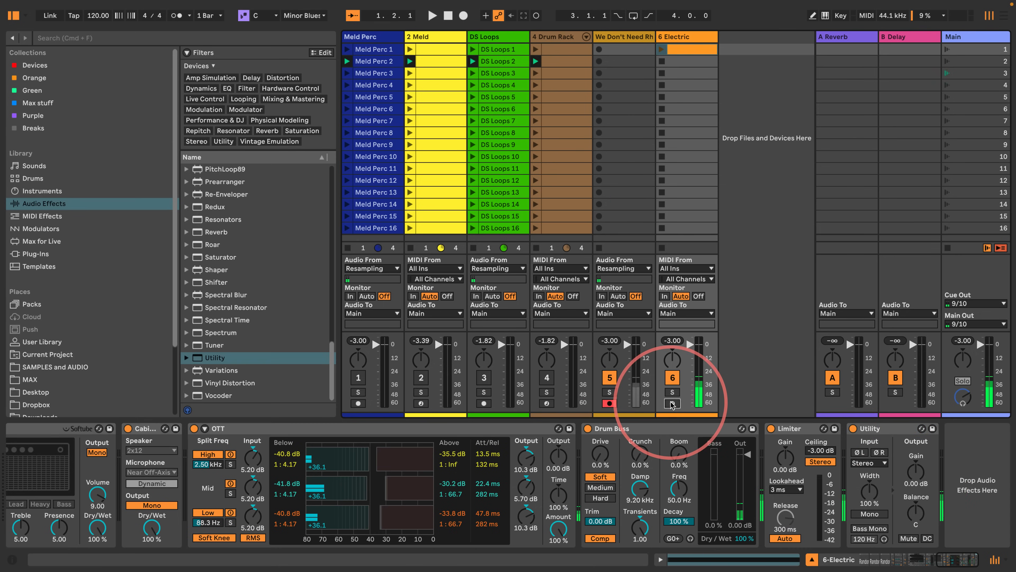
pyautogui.click(915, 474)
pyautogui.click(671, 402)
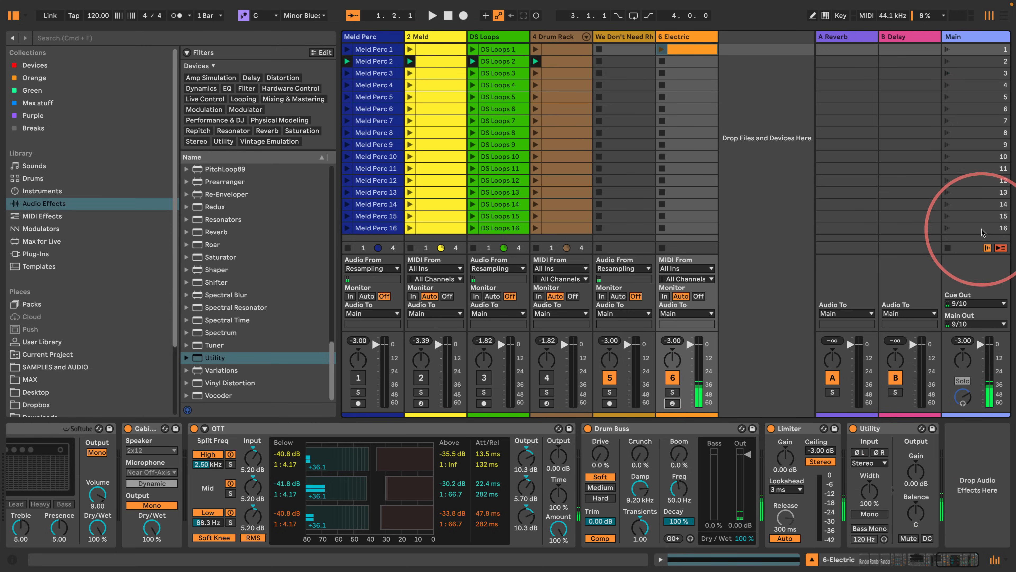
pyautogui.click(947, 248)
# - Try to show the automation of Utility's Gain for the Electric clip while playback is stopped
pyautogui.rightClick(914, 474)
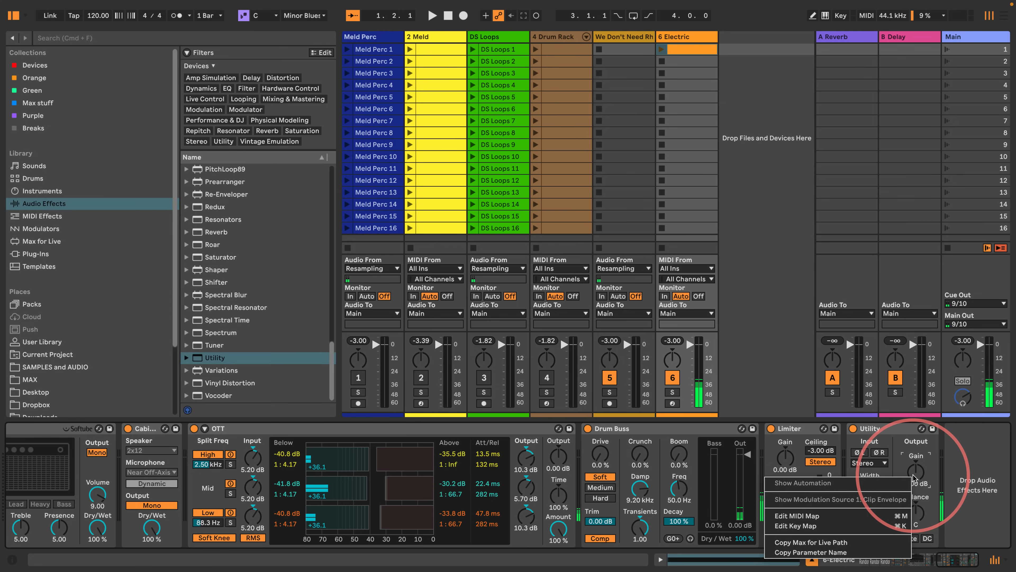
pyautogui.click(914, 474)
pyautogui.click(688, 51)
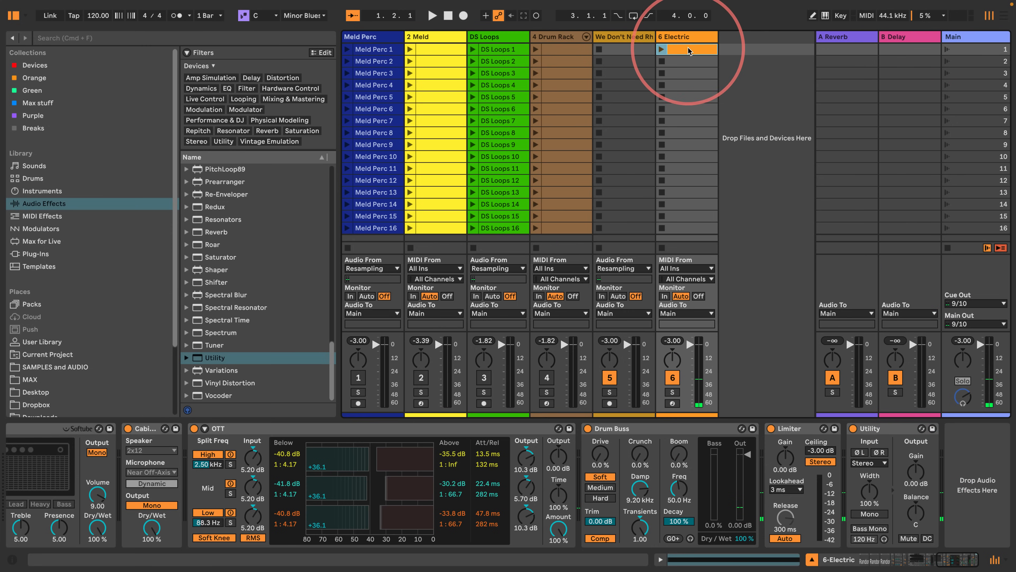
pyautogui.rightClick(915, 473)
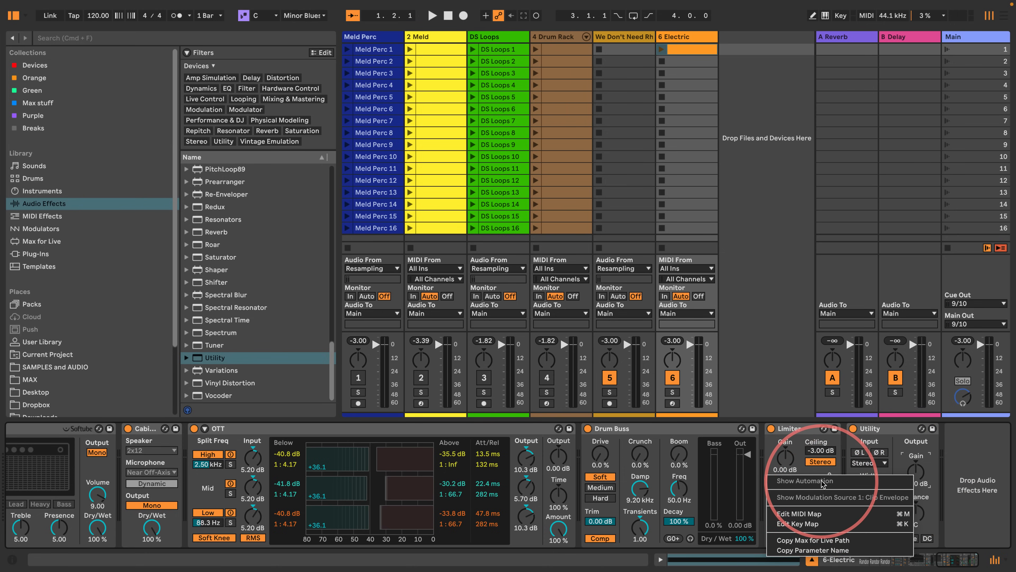
pyautogui.click(695, 52)
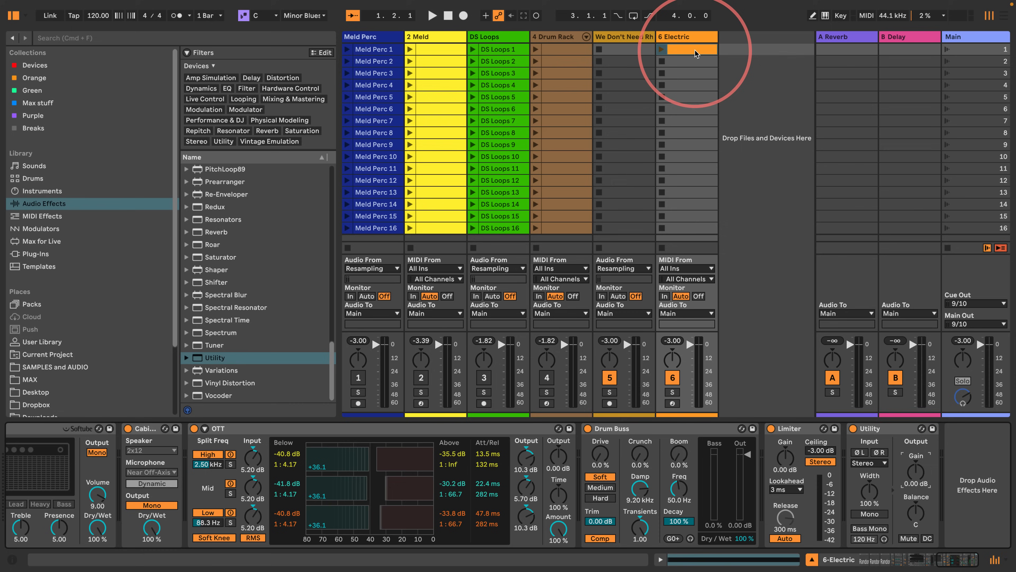
pyautogui.rightClick(916, 476)
pyautogui.press('Escape')
# - Launch the Electric clip in scene 1 and show the clip automation for Utility's Gain
pyautogui.click(661, 49)
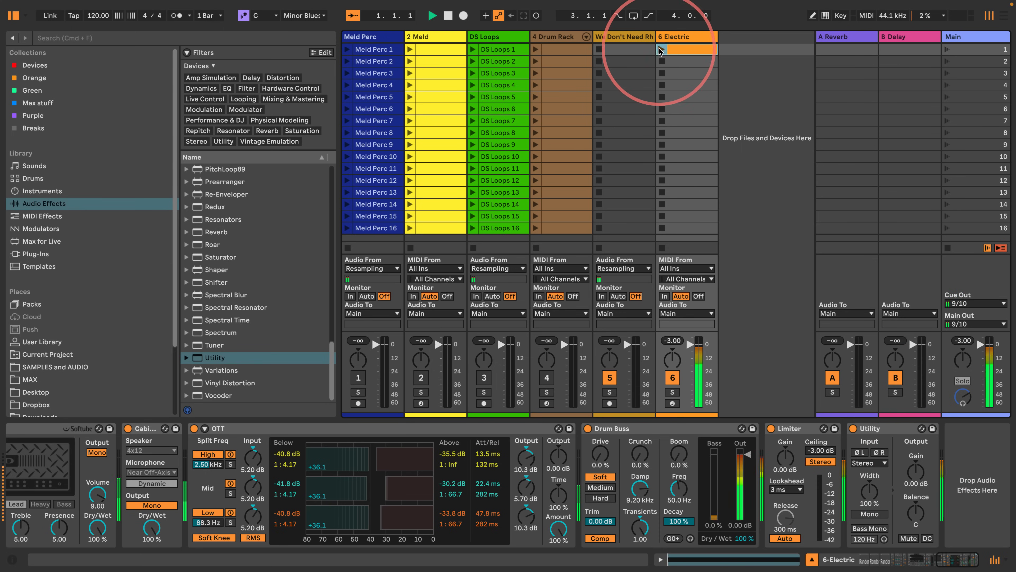
pyautogui.rightClick(916, 474)
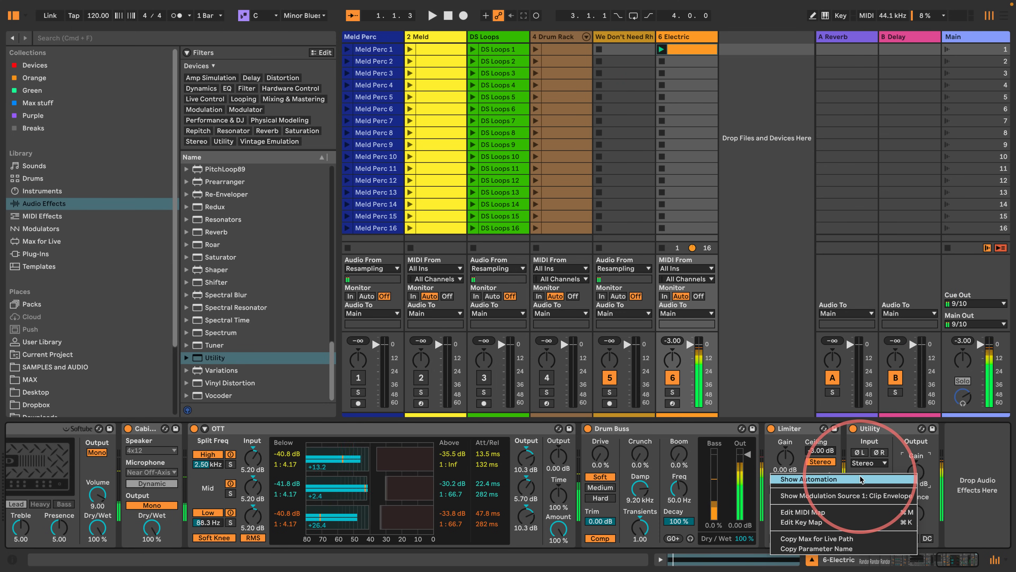
pyautogui.click(827, 479)
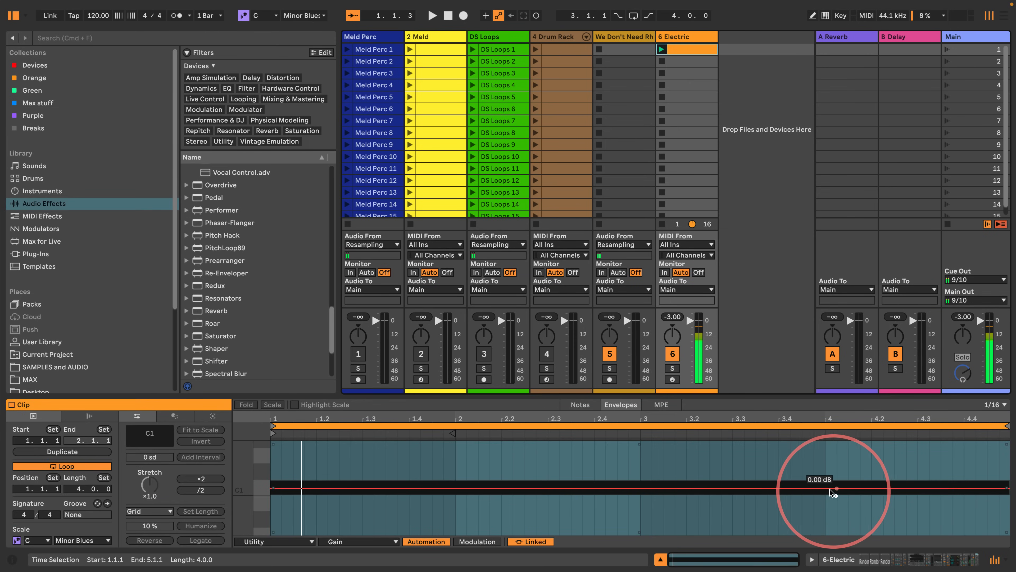
# - Shape the Gain envelope to hold 0 dB until bar 4 and fall to the minimum by the clip's end, and play the clip
pyautogui.click(824, 488)
pyautogui.moveTo(929, 489); pyautogui.dragTo(1009, 534)
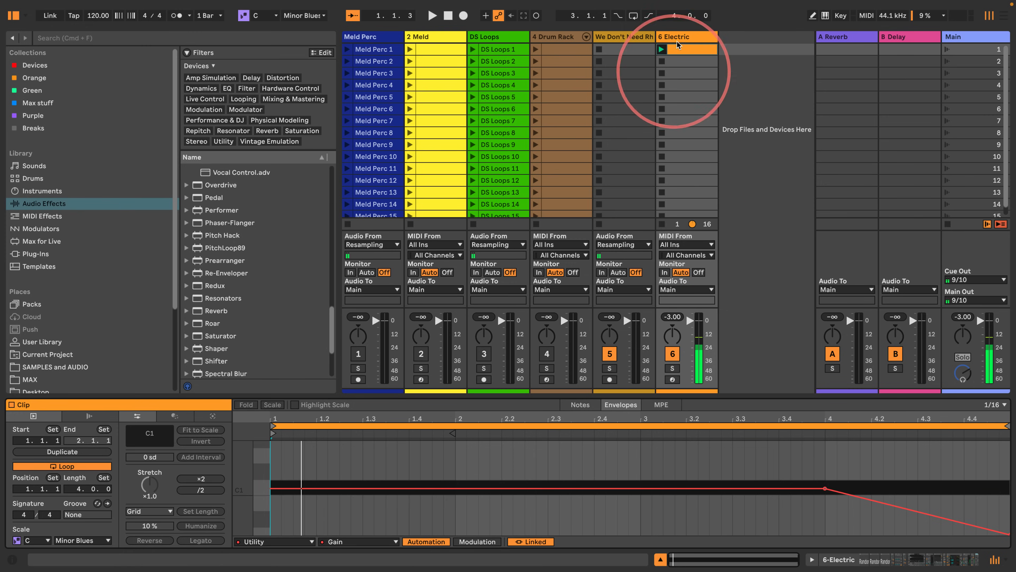
pyautogui.click(661, 49)
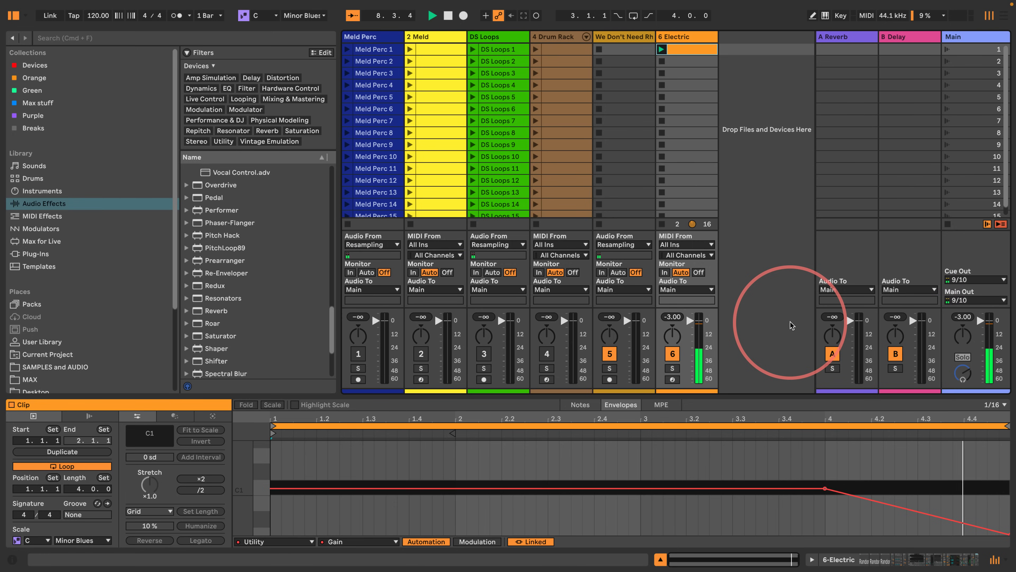
# - In the 6 Electric device chain, set the Amp gain to 0.10 and the Amp and Cabinet outputs to Dual, replaying the clip to audition
pyautogui.click(689, 36)
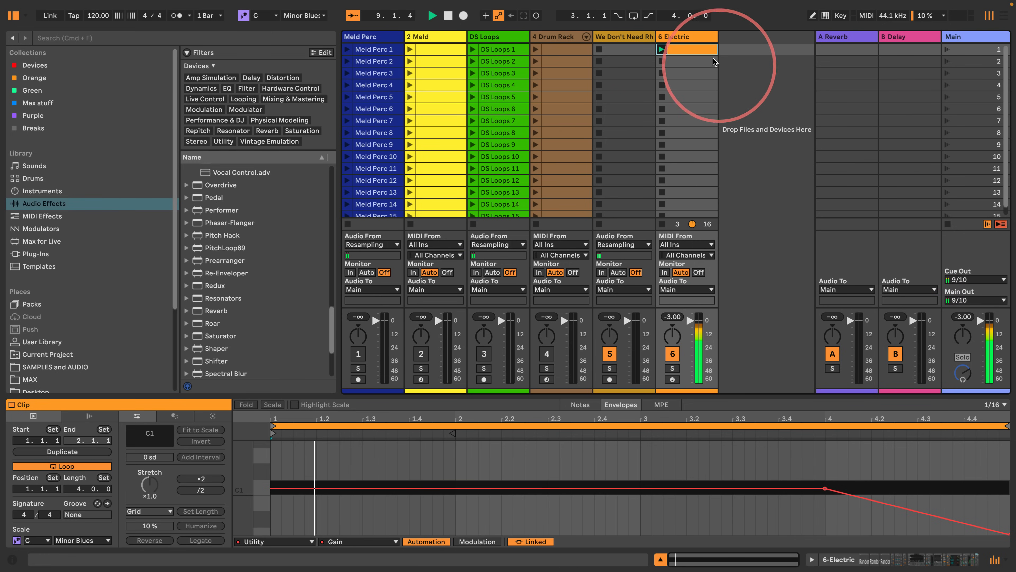
pyautogui.doubleClick(689, 36)
pyautogui.hscroll(-6, 485, 482)
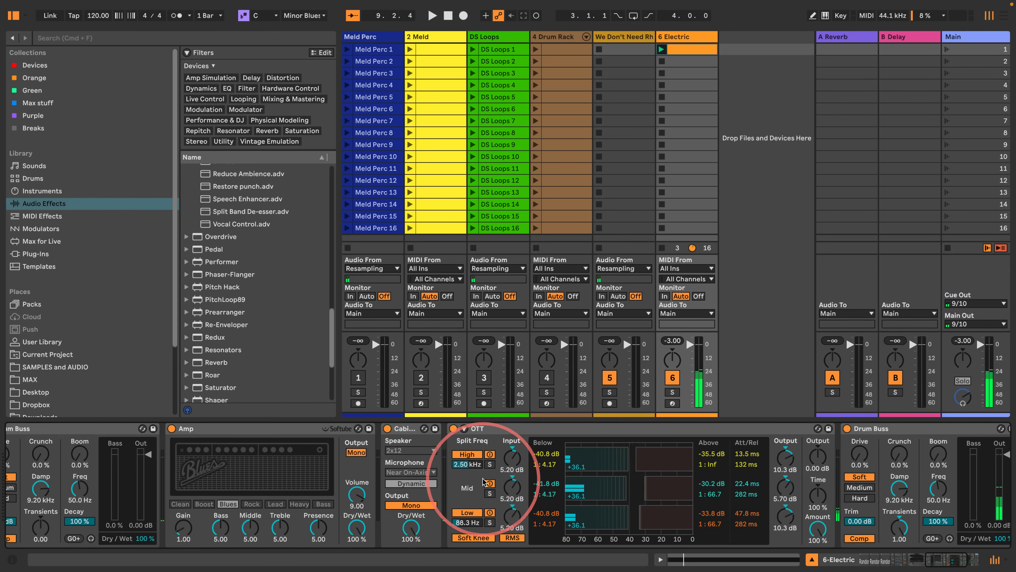
pyautogui.hscroll(-5, 484, 480)
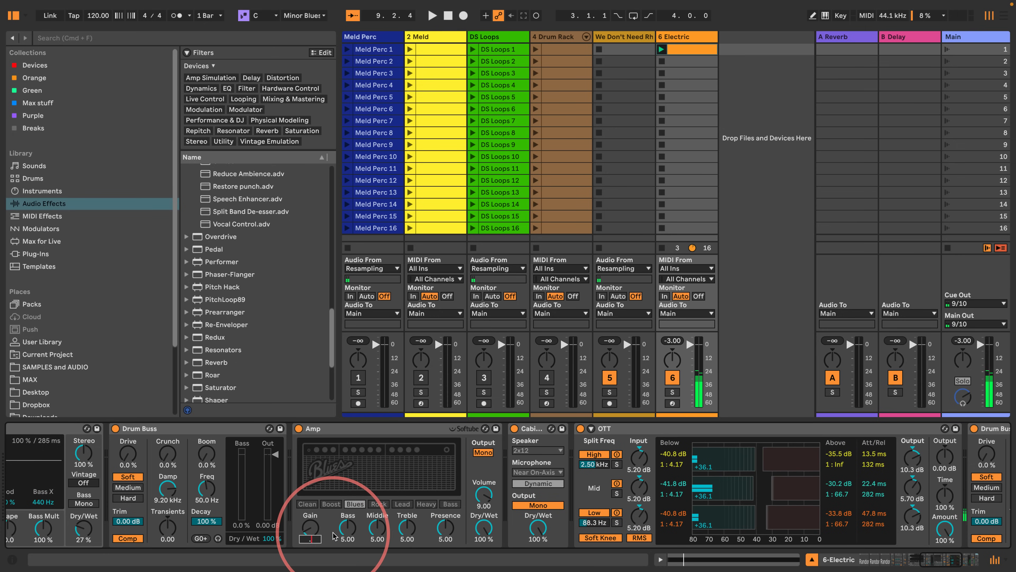
pyautogui.press('space')
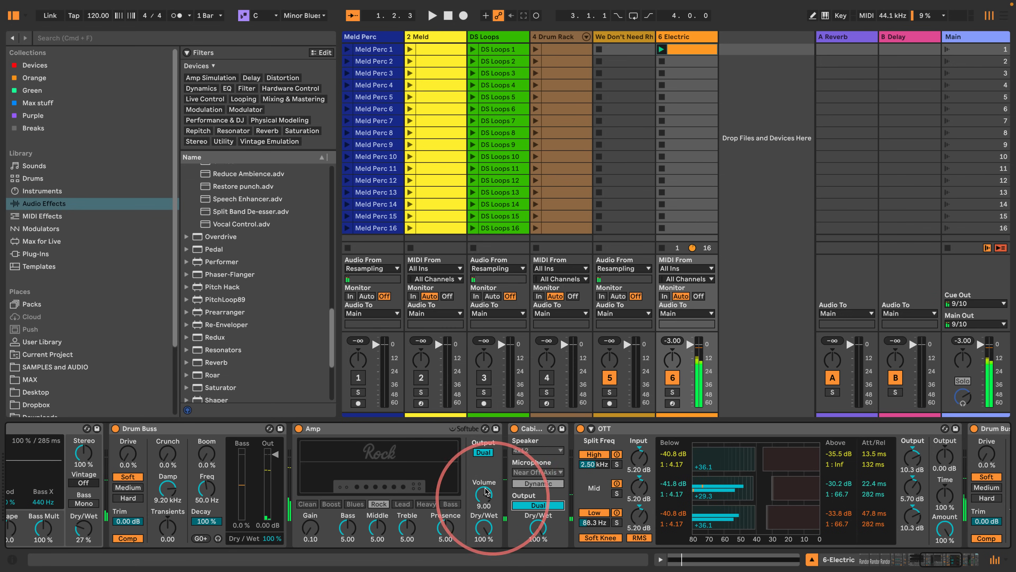
pyautogui.press('space')
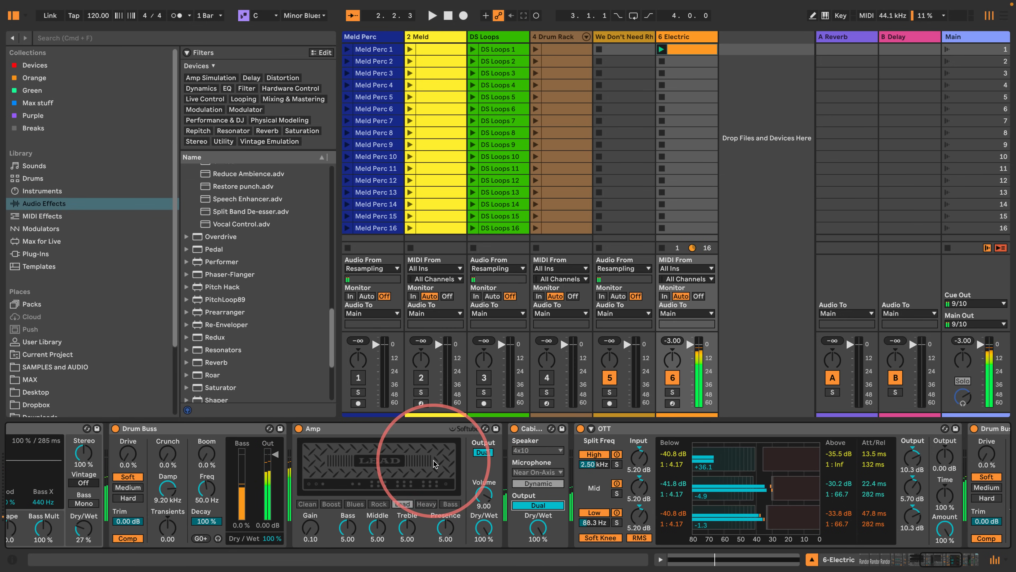
pyautogui.press('space')
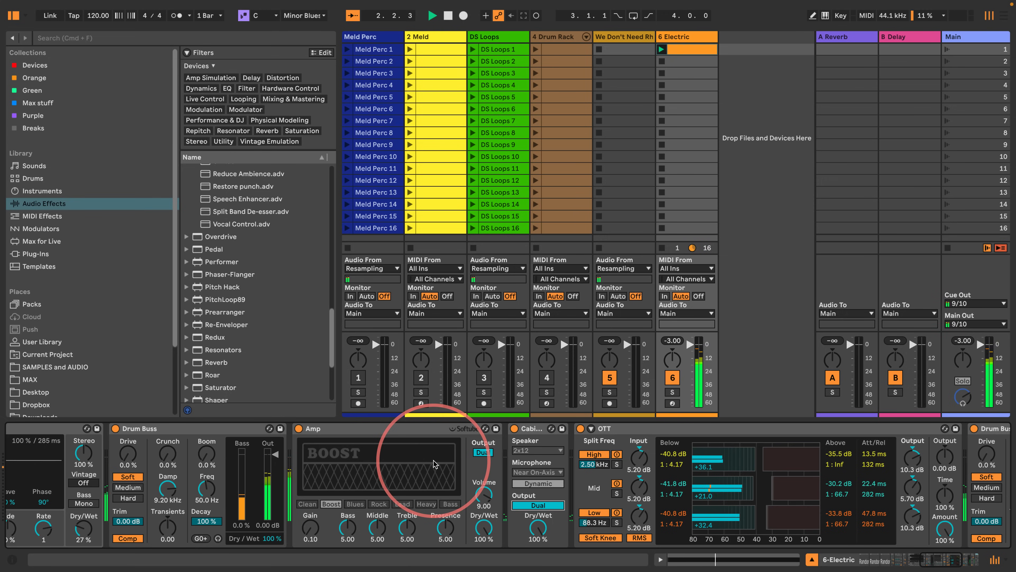
# - Hide the device chain and duplicate the scene 1 clip on 6 Electric to fill scenes 2 through 16
pyautogui.click(811, 559)
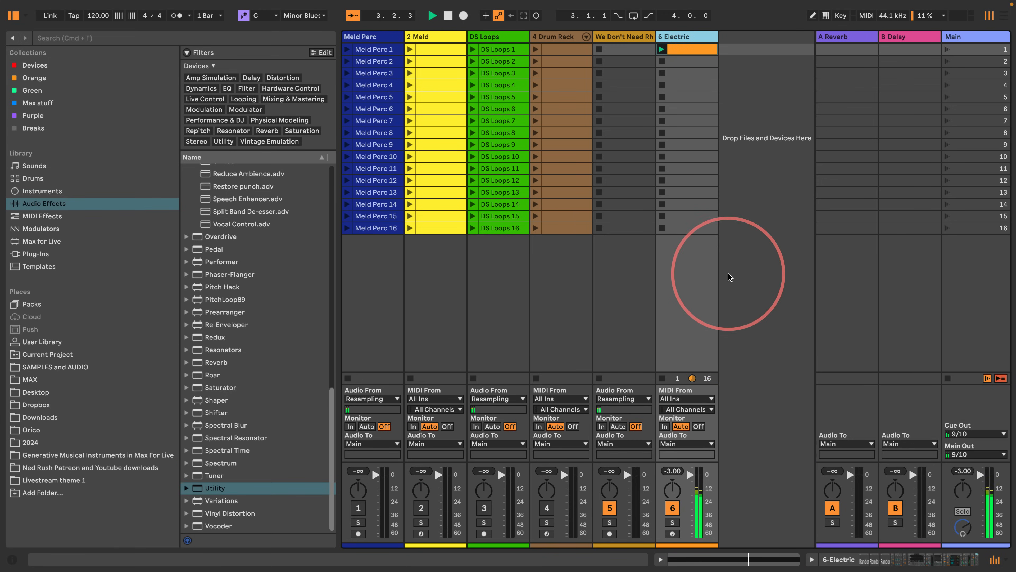
pyautogui.click(679, 48)
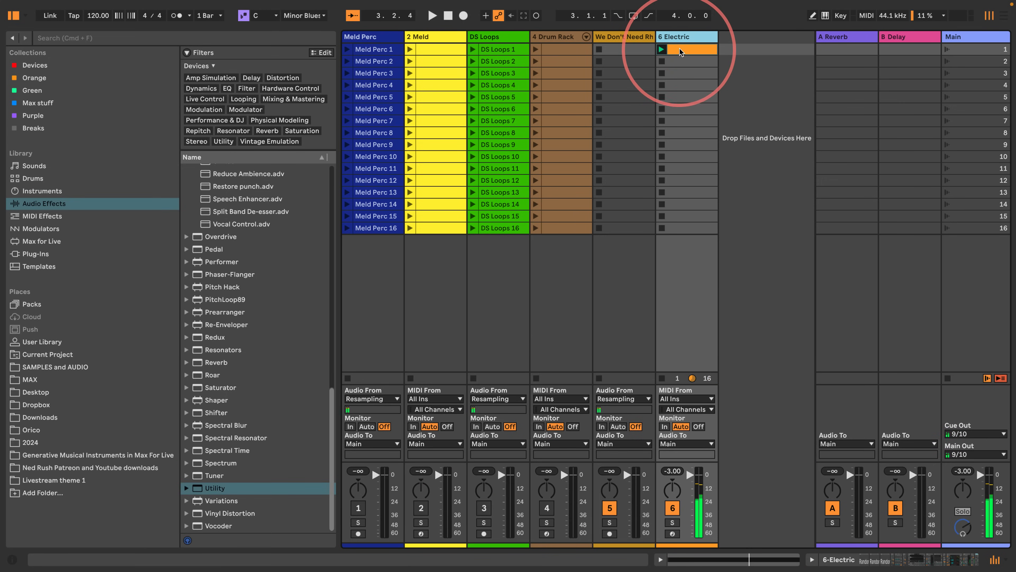
pyautogui.press('super+d')
pyautogui.press('super+d')
pyautogui.press('super+d')
pyautogui.press('super+d')
pyautogui.press('super+d')
pyautogui.press('super+d')
pyautogui.press('super+d')
pyautogui.press('super+d')
pyautogui.press('super+d')
pyautogui.press('super+d')
pyautogui.press('super+d')
pyautogui.press('super+d')
pyautogui.press('super+d')
pyautogui.press('super+d')
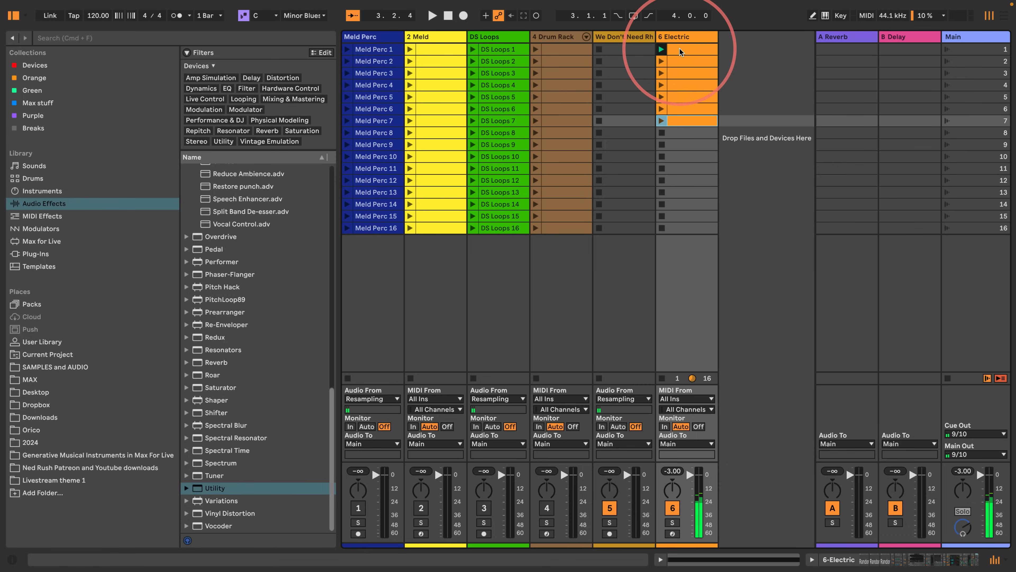
pyautogui.press('super+d')
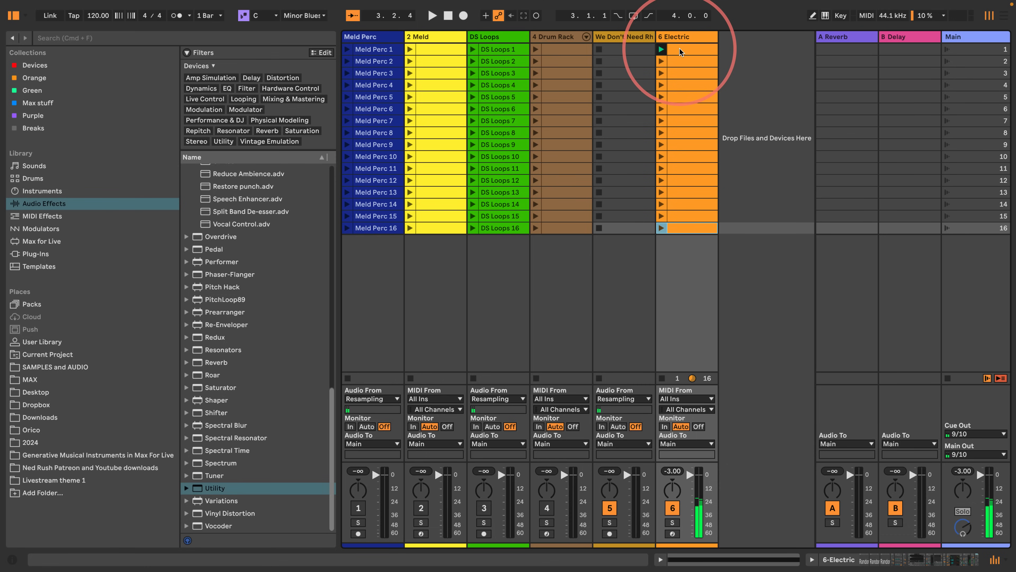
# - Arm the We Don't Need Rhodes track and launch scene 1 to record the sixteen Electric variations into its empty slots
pyautogui.click(608, 534)
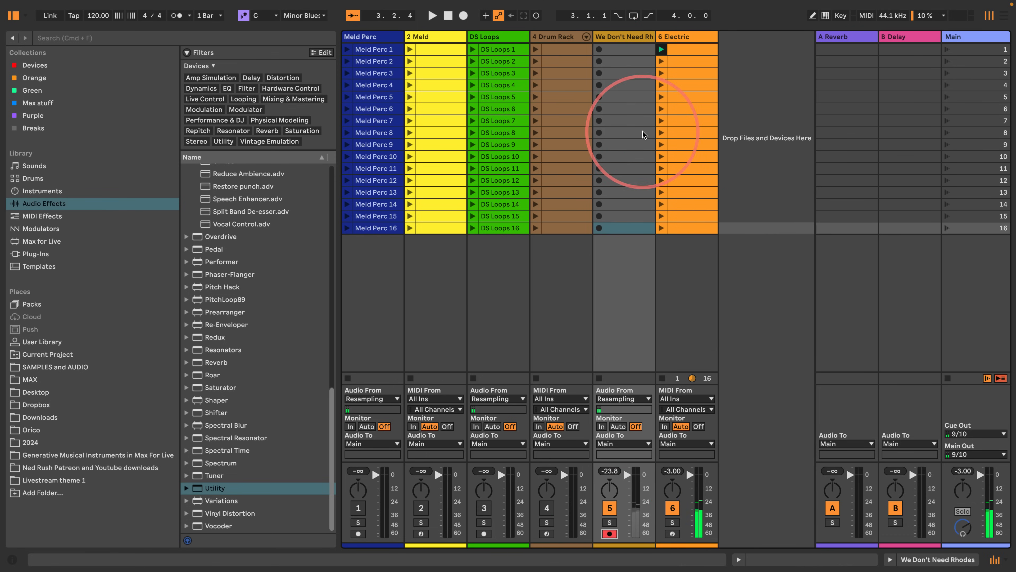
pyautogui.click(616, 51)
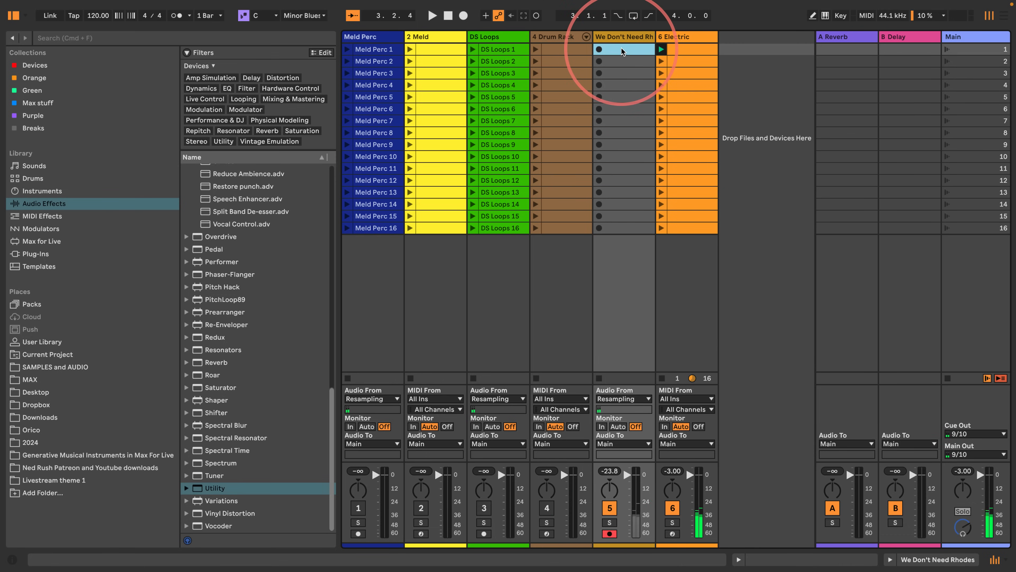
pyautogui.click(946, 50)
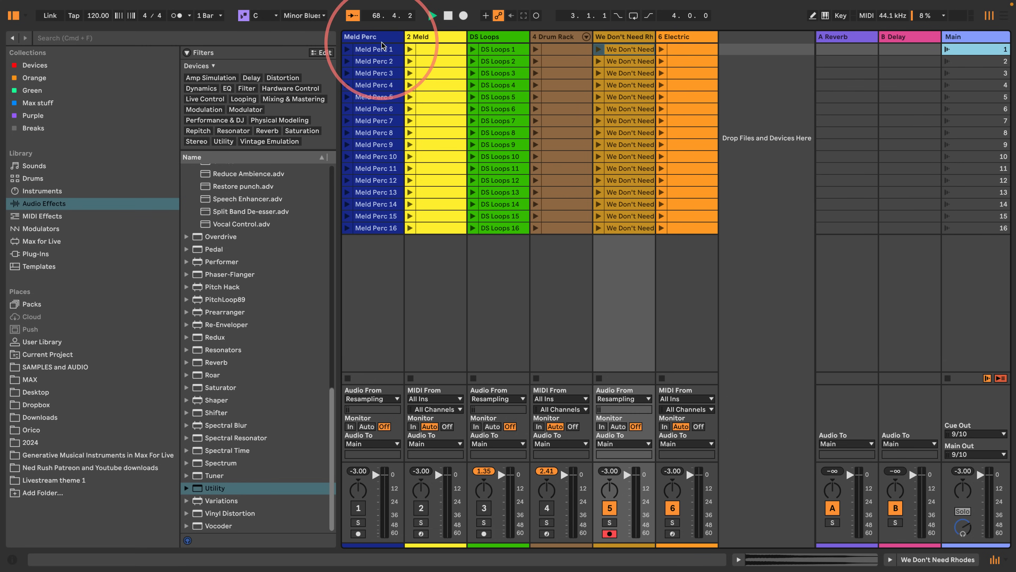
pyautogui.rightClick(376, 50)
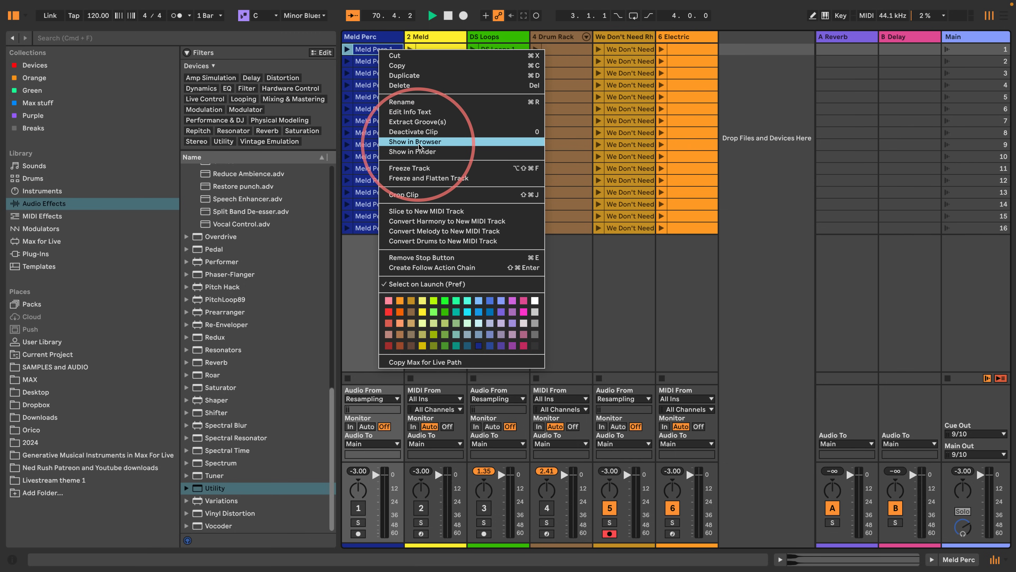
pyautogui.click(362, 236)
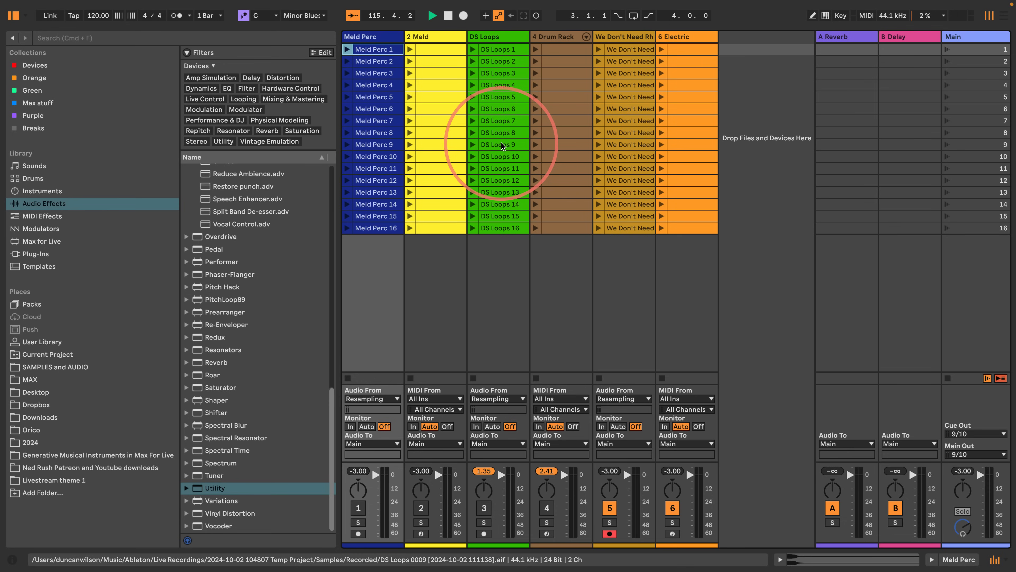
# - Play DS Loops 1 together with the scene 1 We Don't Need Rhodes clip, activate the DS Loops track, and stop playback
pyautogui.press('space')
pyautogui.click(473, 49)
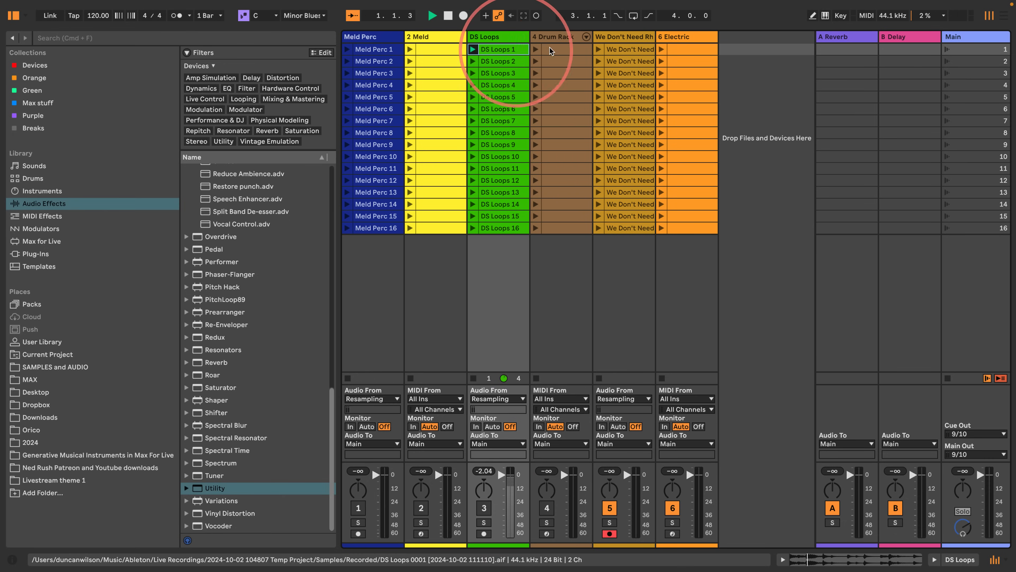
pyautogui.click(598, 50)
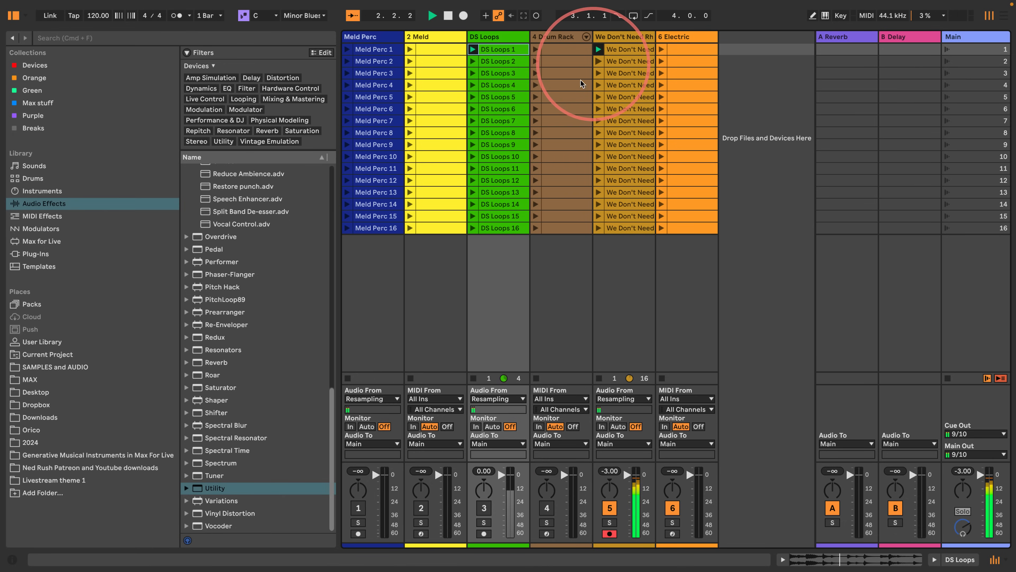
pyautogui.click(483, 508)
pyautogui.press('space')
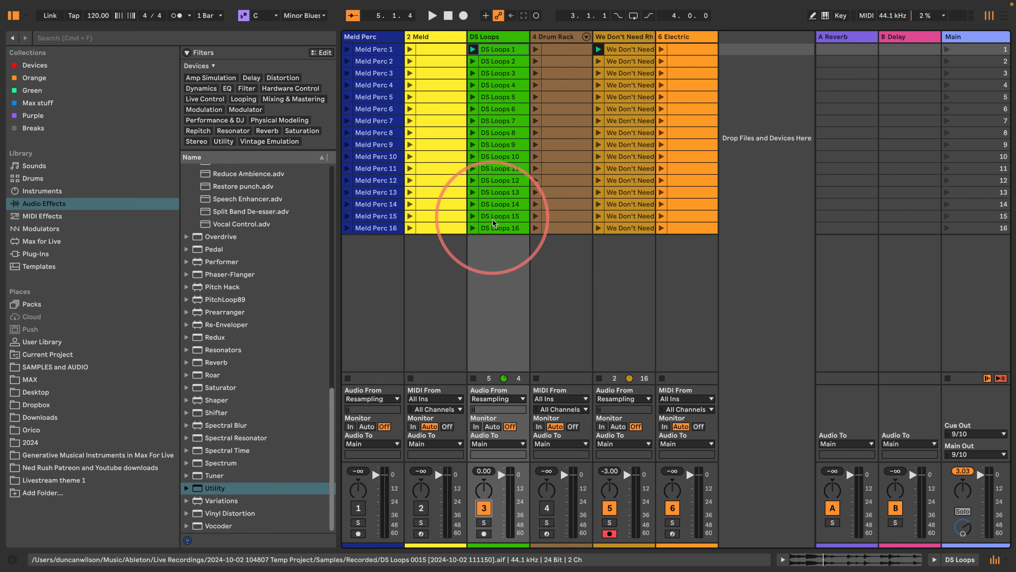
# - Duplicate scenes 1 through 16 as a second block of scenes
pyautogui.click(490, 227)
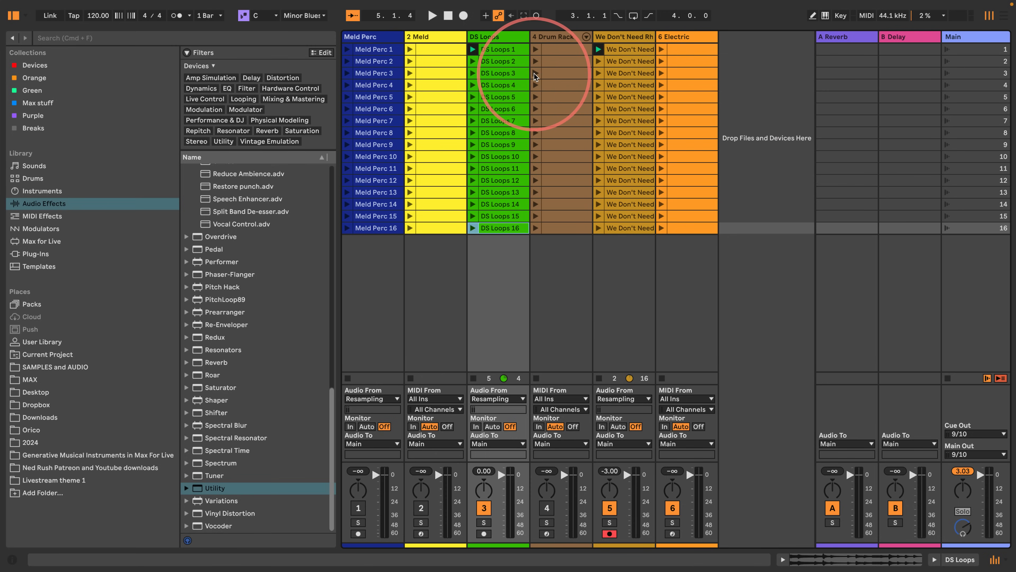
pyautogui.click(975, 227)
pyautogui.keyDown('shift'); pyautogui.click(971, 55); pyautogui.keyUp('shift')
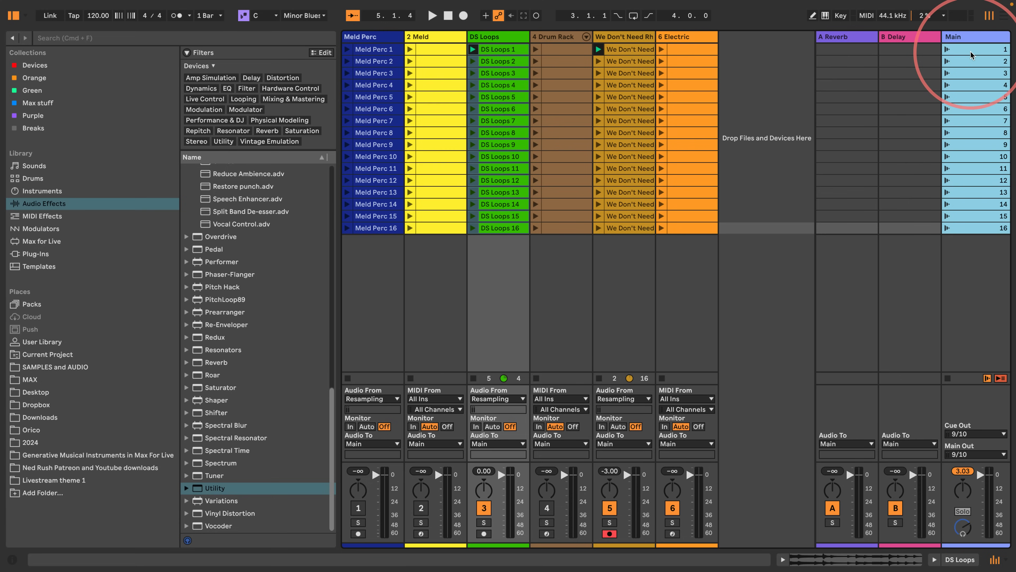
pyautogui.press('super+d')
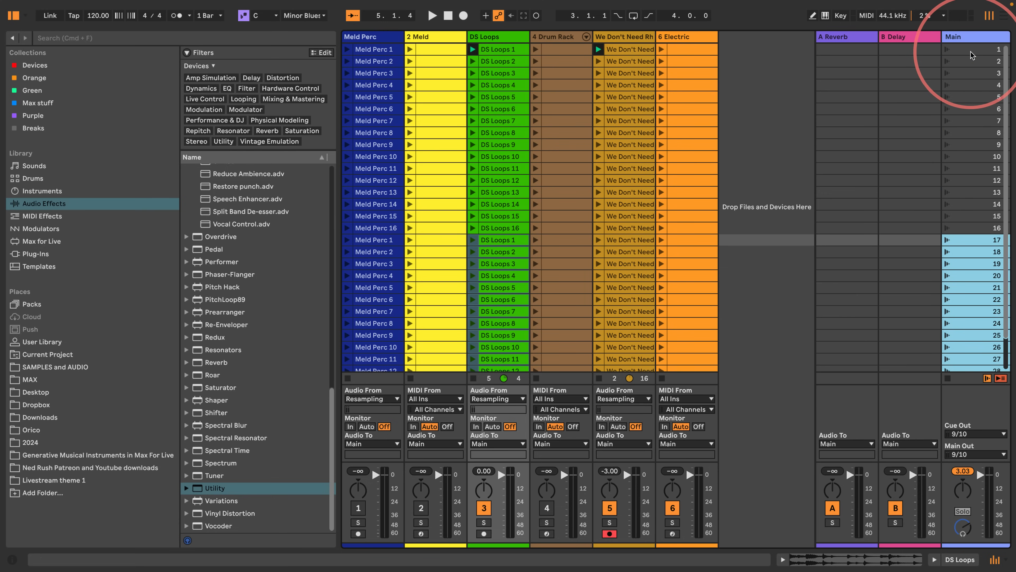
# - Insert an empty scene after scene 16 to separate the two blocks, and deactivate the 6 Electric track
pyautogui.click(964, 228)
pyautogui.press('super+i')
pyautogui.scroll(-3, 881, 170)
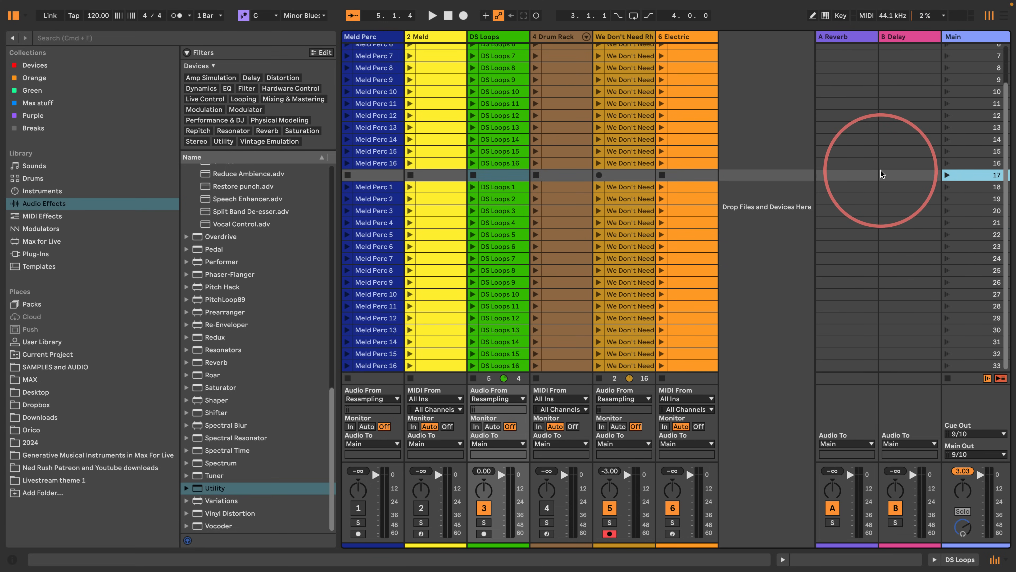
pyautogui.click(972, 177)
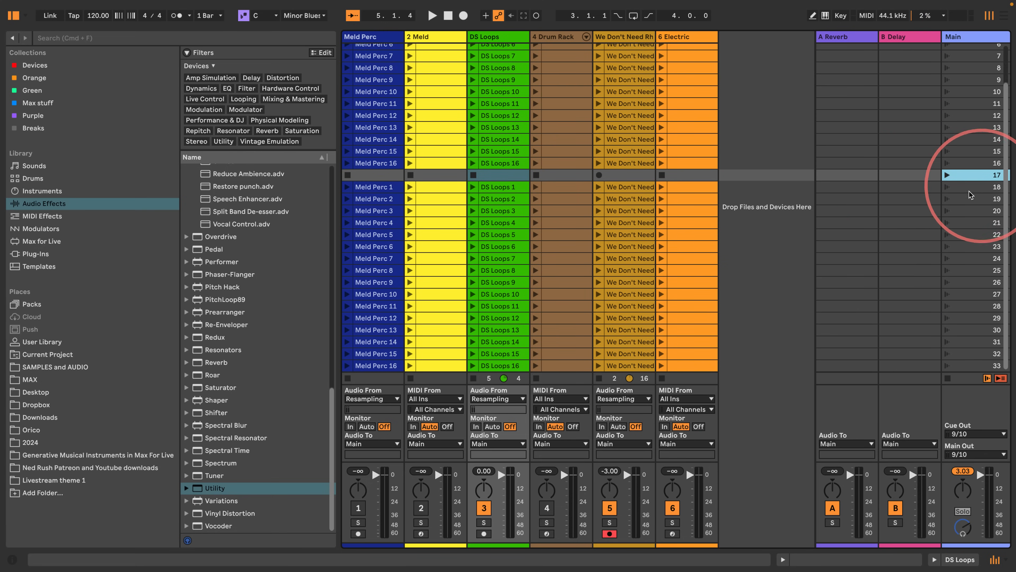
pyautogui.click(673, 508)
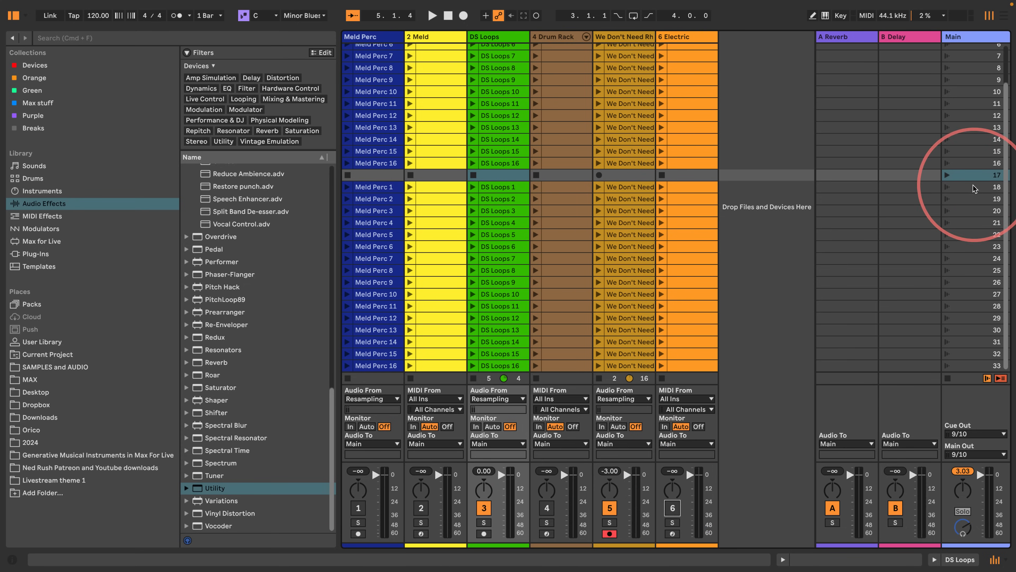
# - Set the follow action of scenes 18 through 33 to Other
pyautogui.click(966, 190)
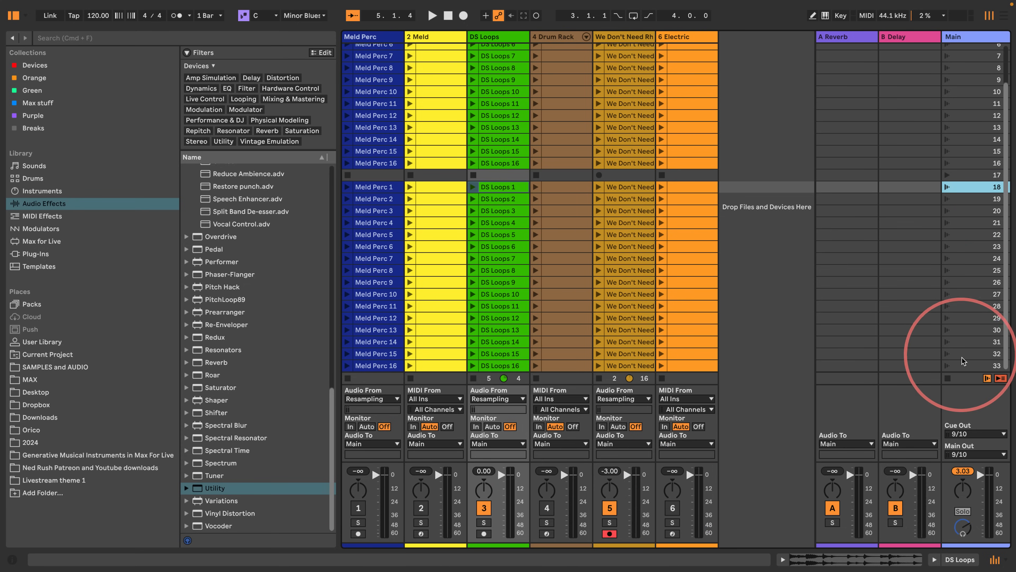
pyautogui.keyDown('shift'); pyautogui.click(970, 364); pyautogui.keyUp('shift')
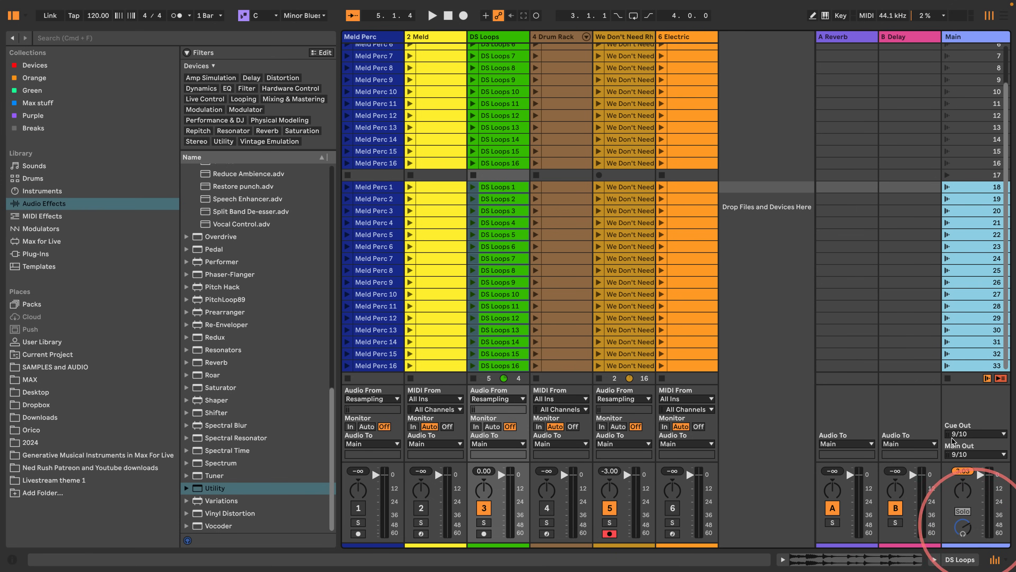
pyautogui.click(971, 40)
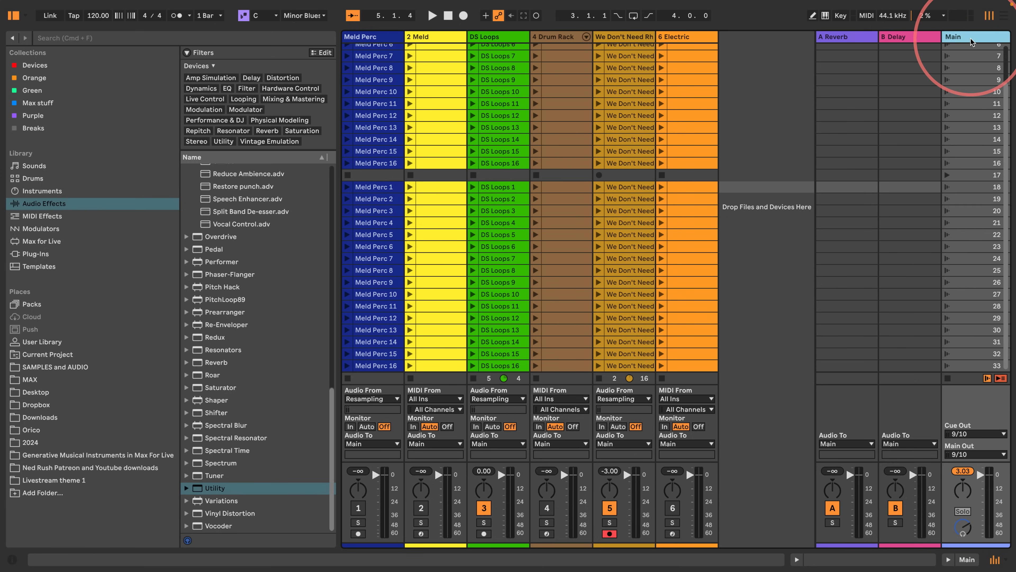
pyautogui.click(973, 189)
pyautogui.keyDown('shift'); pyautogui.click(972, 365); pyautogui.keyUp('shift')
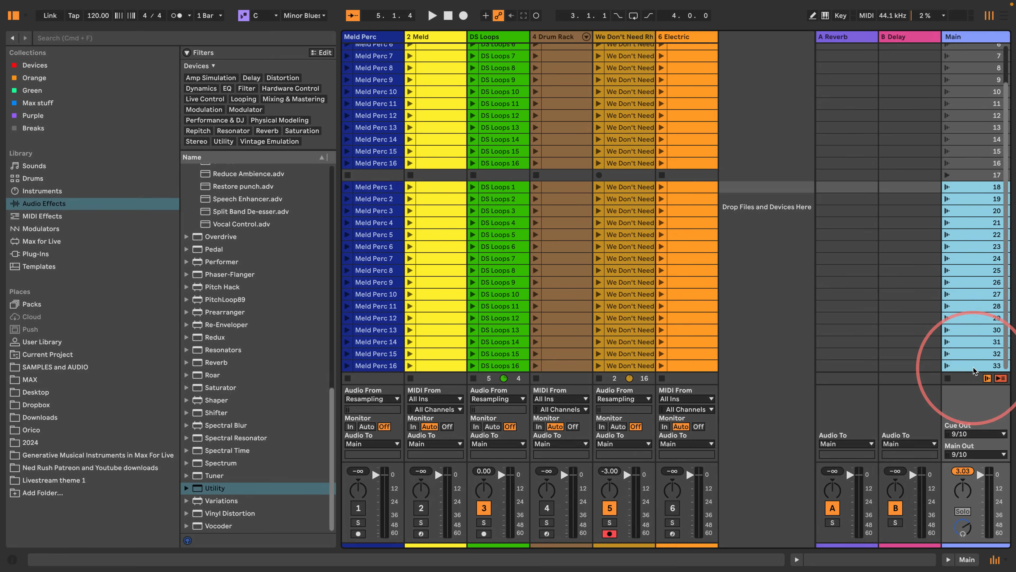
pyautogui.click(797, 560)
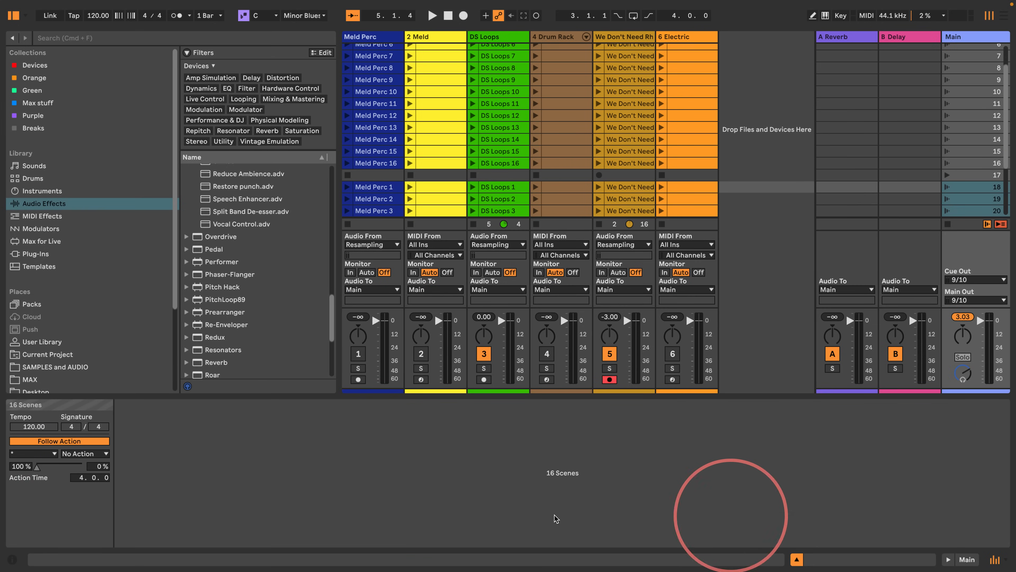
pyautogui.click(19, 454)
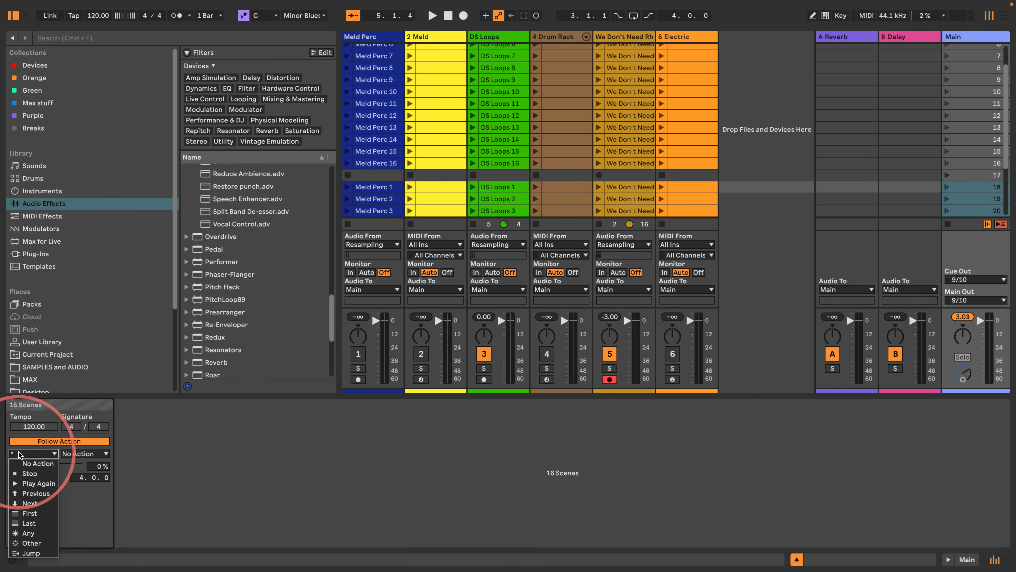
pyautogui.click(31, 543)
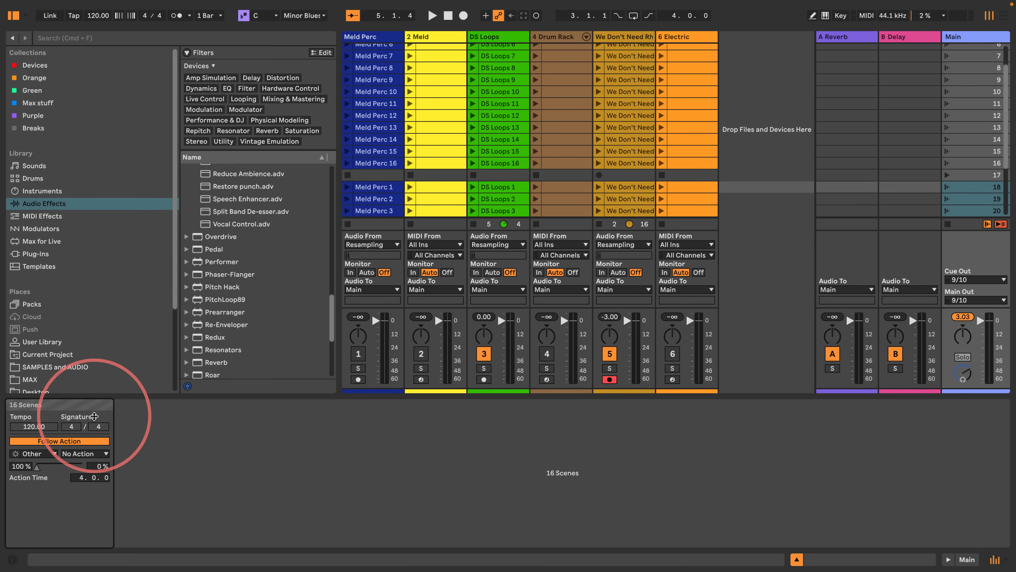
# - Launch scene 26 to audition the random scene changes, and hide the scene settings
pyautogui.scroll(-5, 872, 171)
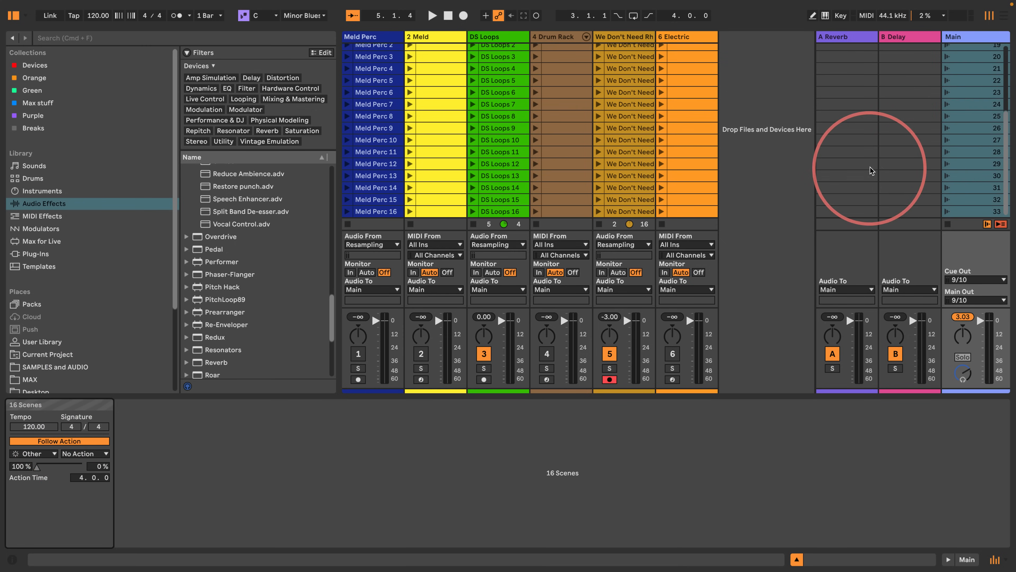
pyautogui.click(948, 129)
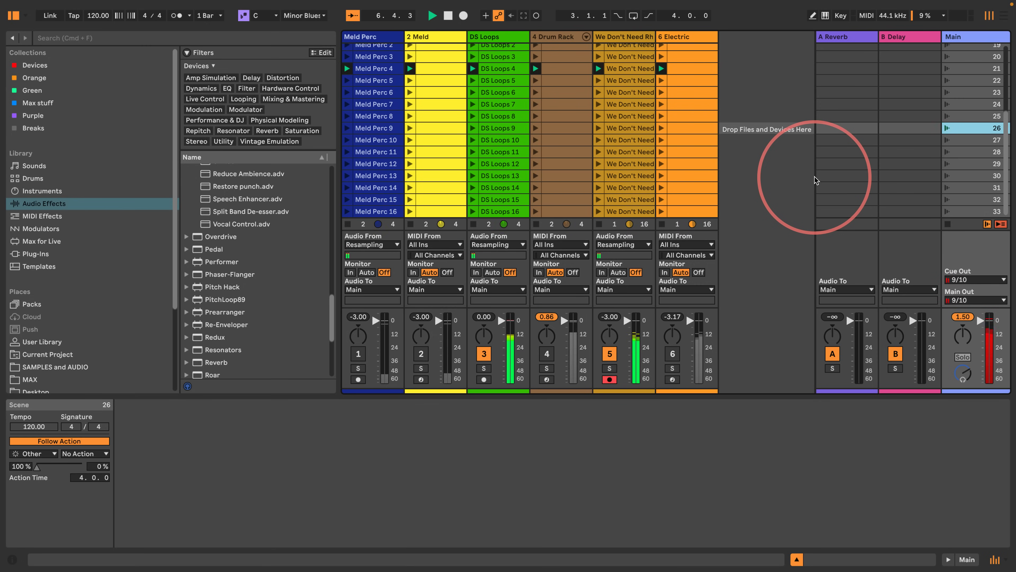
pyautogui.click(796, 559)
pyautogui.scroll(3, 556, 227)
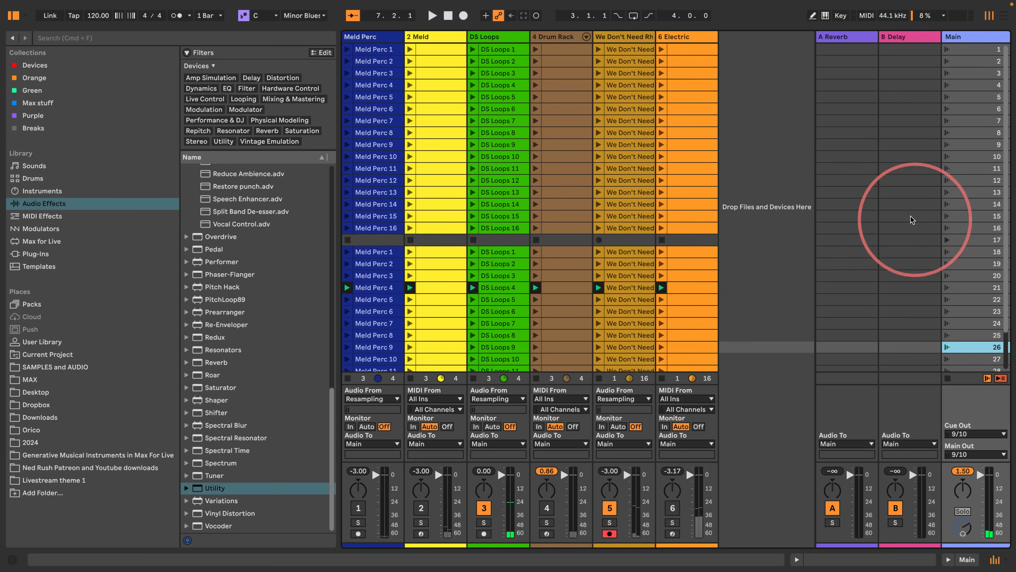
# - Select scene 18 and start and stop playback several times to audition the randomly chosen scenes
pyautogui.click(972, 229)
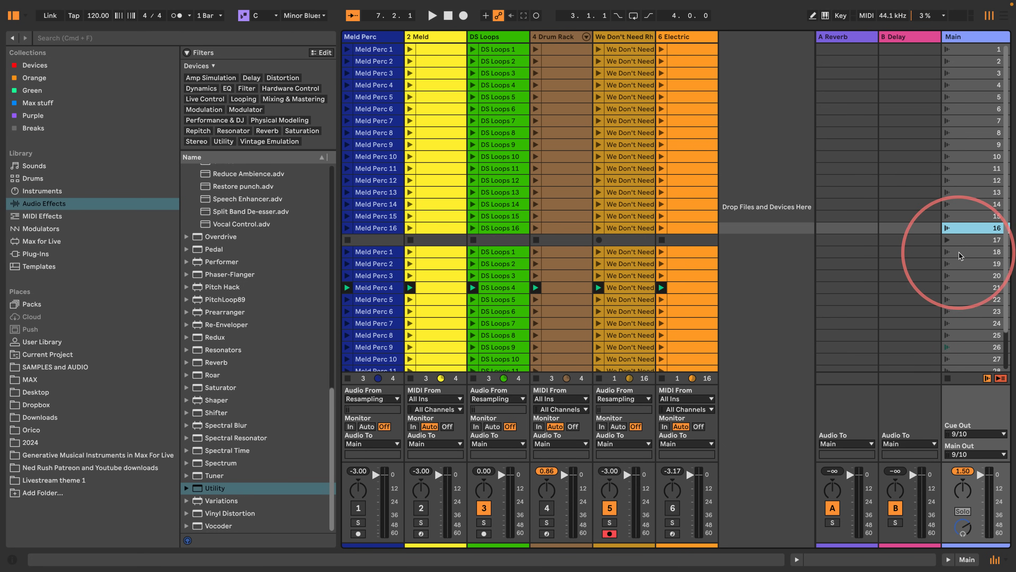
pyautogui.click(969, 251)
pyautogui.press('space')
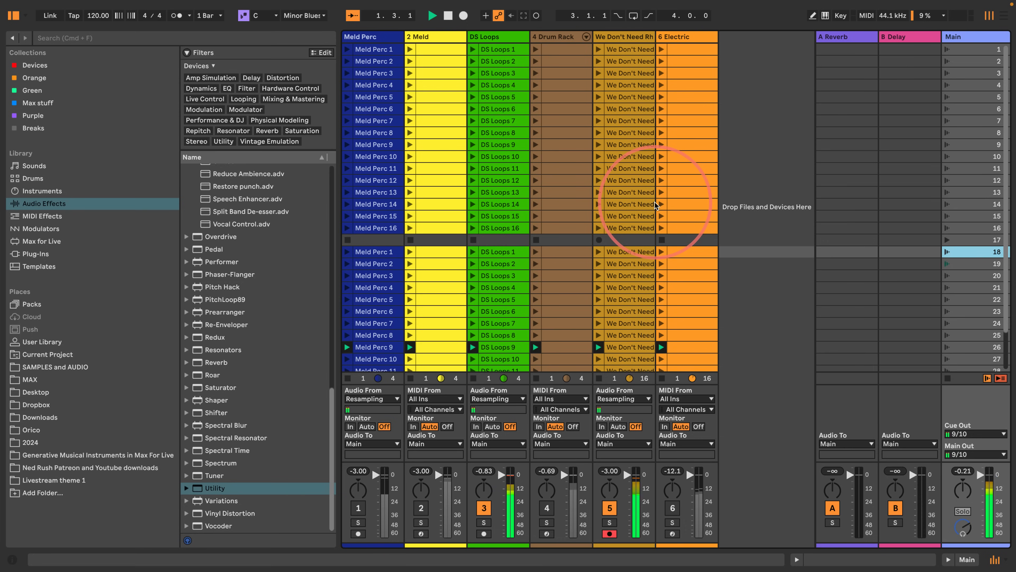
pyautogui.press('space')
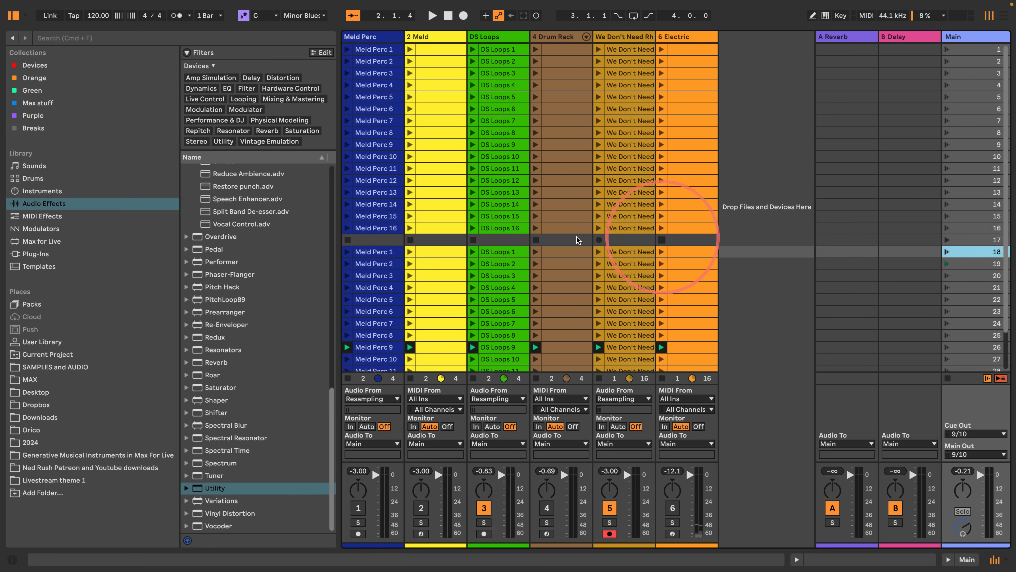
pyautogui.press('space')
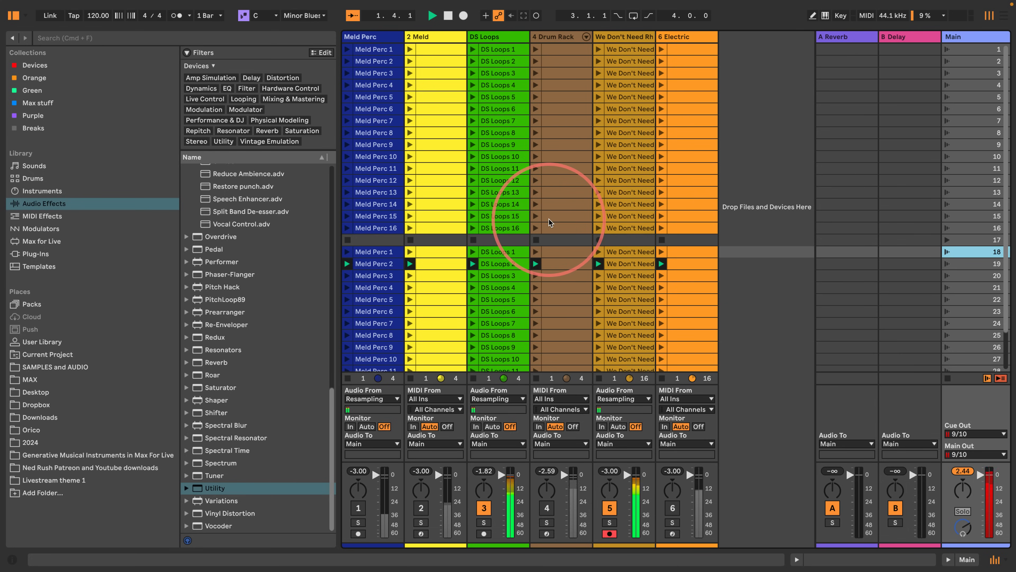
pyautogui.press('space')
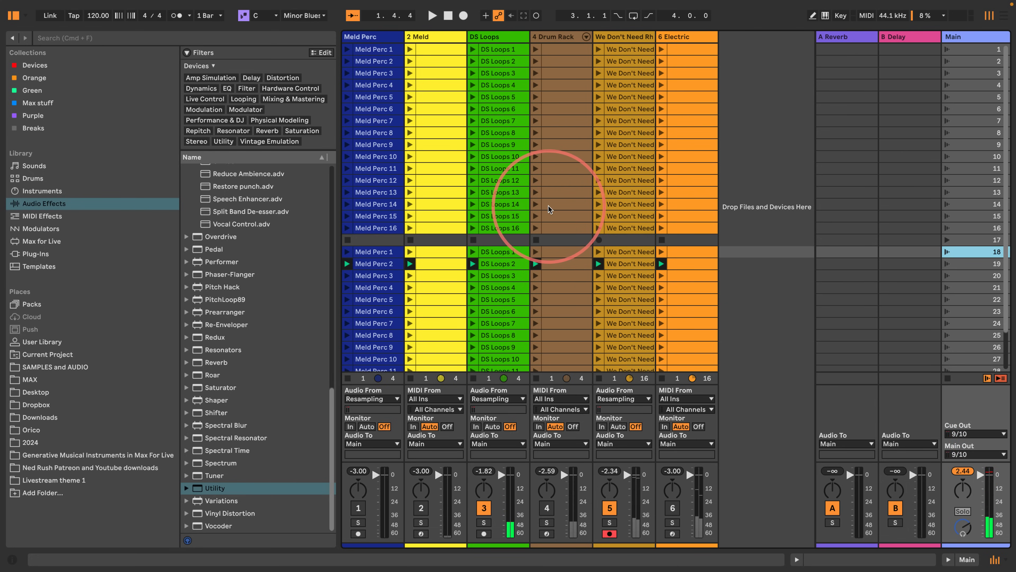